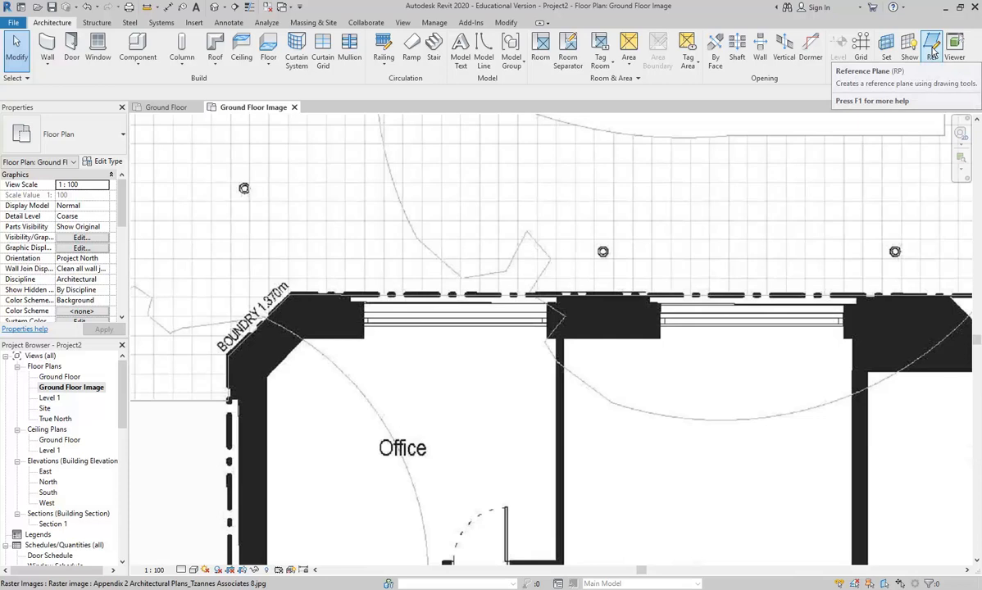
- Start a horizontal reference plane at the office's inner top-wall corner and pan toward the WC
{"action": "left_click", "coordinate": [566, 346]}
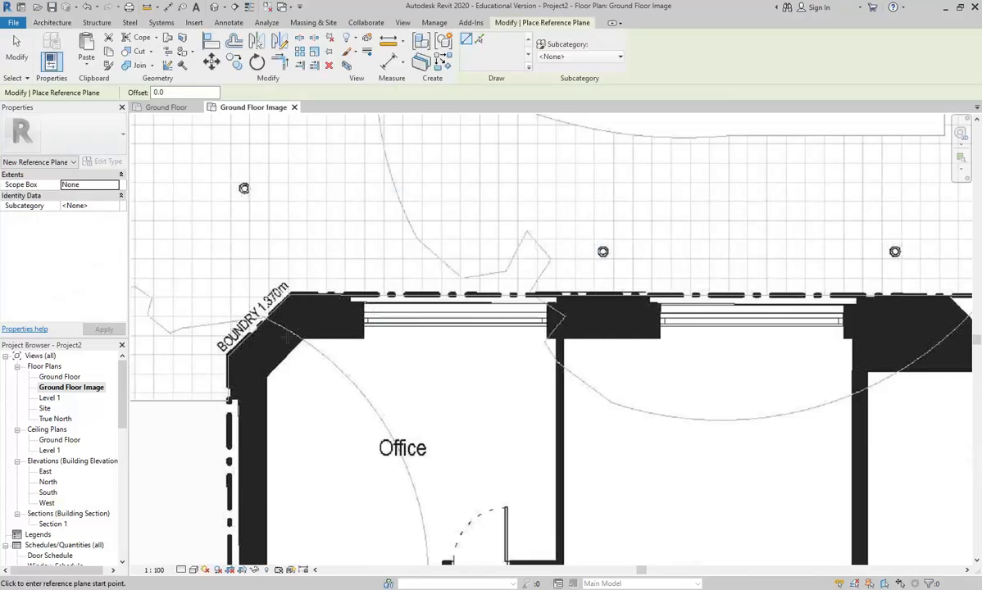
{"action": "scroll", "coordinate": [328, 331], "scroll_direction": "up", "scroll_amount": 5}
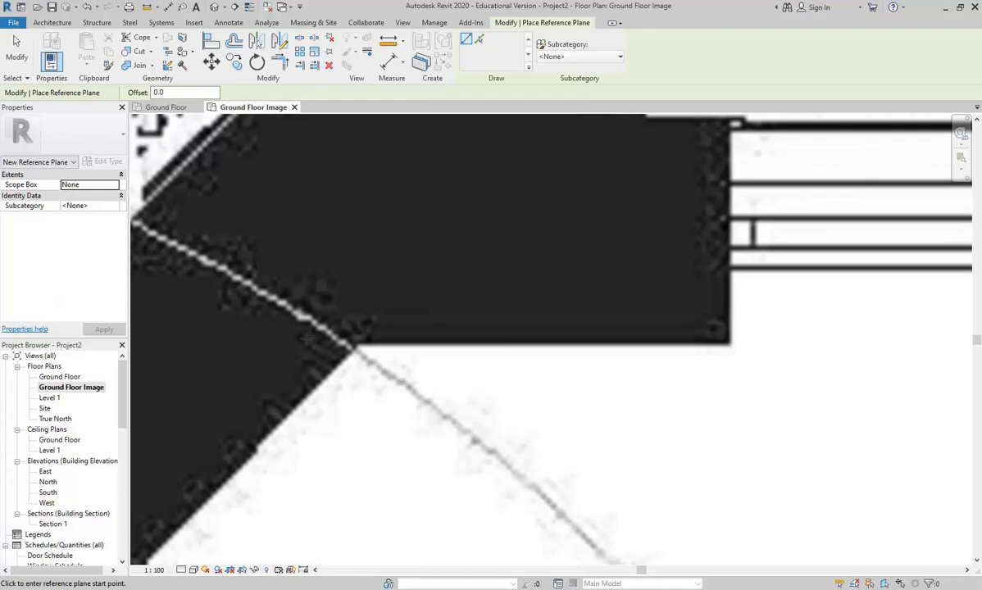
{"action": "scroll", "coordinate": [304, 352], "scroll_direction": "down", "scroll_amount": 4}
{"action": "middle_click_drag", "start_coordinate": [304, 352], "coordinate": [210, 353]}
{"action": "scroll", "coordinate": [508, 366], "scroll_direction": "down", "scroll_amount": 3}
{"action": "middle_click_drag", "start_coordinate": [509, 366], "coordinate": [186, 366]}
{"action": "scroll", "coordinate": [642, 370], "scroll_direction": "down", "scroll_amount": 1}
{"action": "middle_click_drag", "start_coordinate": [643, 370], "coordinate": [284, 369]}
{"action": "middle_click_drag", "start_coordinate": [676, 357], "coordinate": [495, 356]}
{"action": "scroll", "coordinate": [619, 354], "scroll_direction": "up", "scroll_amount": 4}
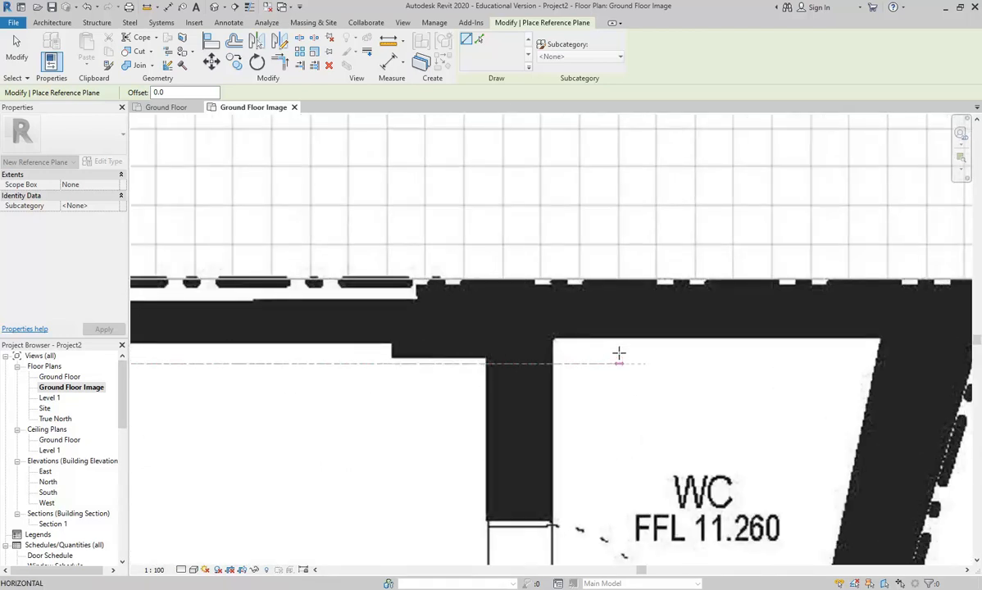
{"action": "scroll", "coordinate": [516, 360], "scroll_direction": "down", "scroll_amount": 3}
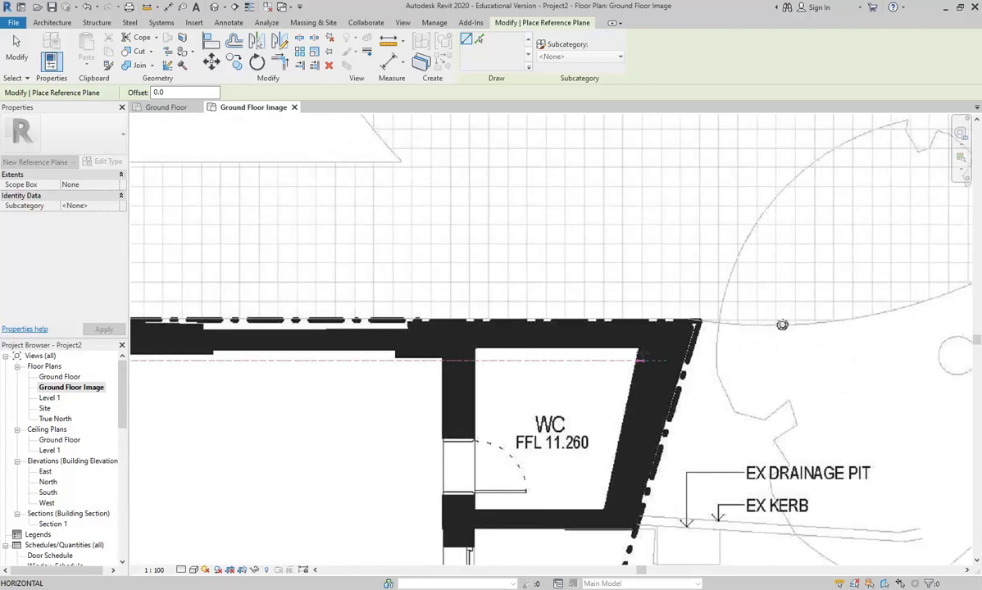
- End the top-wall reference plane at the WC's slanted outer wall and review it along the wall
{"action": "left_click", "coordinate": [708, 361]}
{"action": "scroll", "coordinate": [705, 360], "scroll_direction": "down", "scroll_amount": 2}
{"action": "middle_click_drag", "start_coordinate": [565, 351], "coordinate": [727, 355]}
{"action": "middle_click_drag", "start_coordinate": [379, 355], "coordinate": [631, 354]}
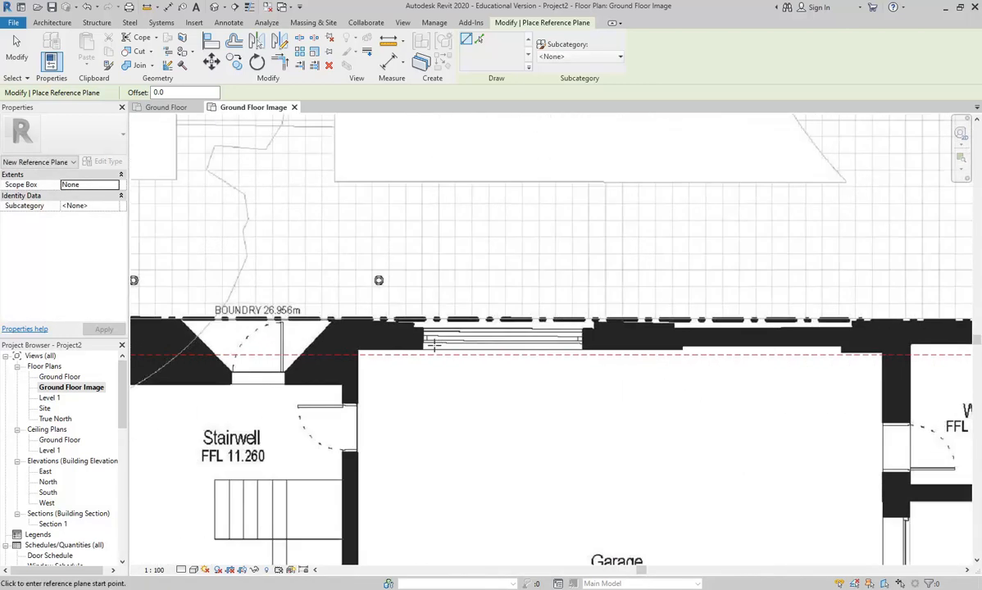
{"action": "scroll", "coordinate": [324, 355], "scroll_direction": "up", "scroll_amount": 5}
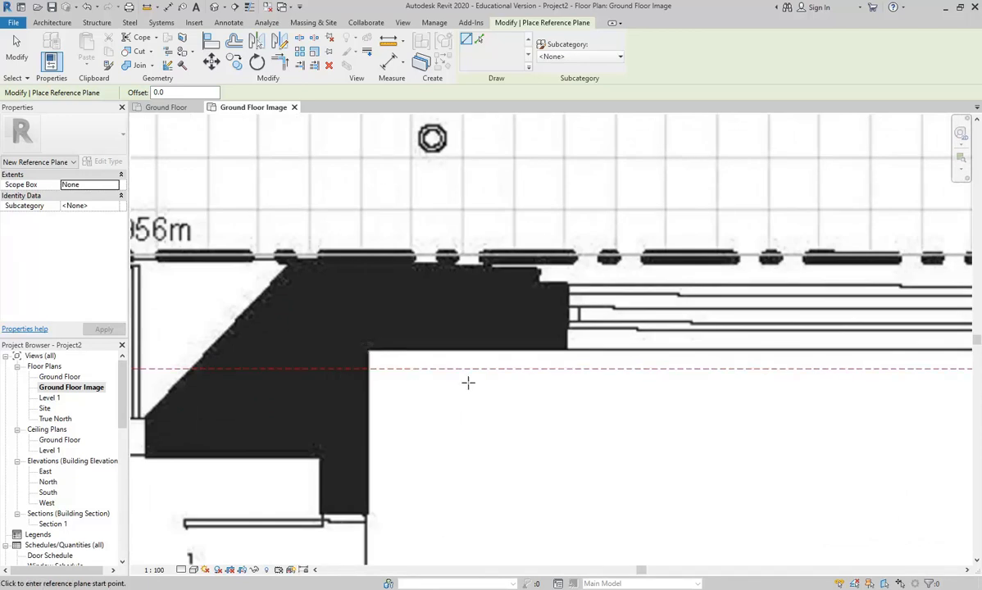
{"action": "middle_click_drag", "start_coordinate": [299, 307], "coordinate": [500, 397]}
{"action": "scroll", "coordinate": [720, 401], "scroll_direction": "down", "scroll_amount": 2}
{"action": "middle_click_drag", "start_coordinate": [720, 401], "coordinate": [397, 408]}
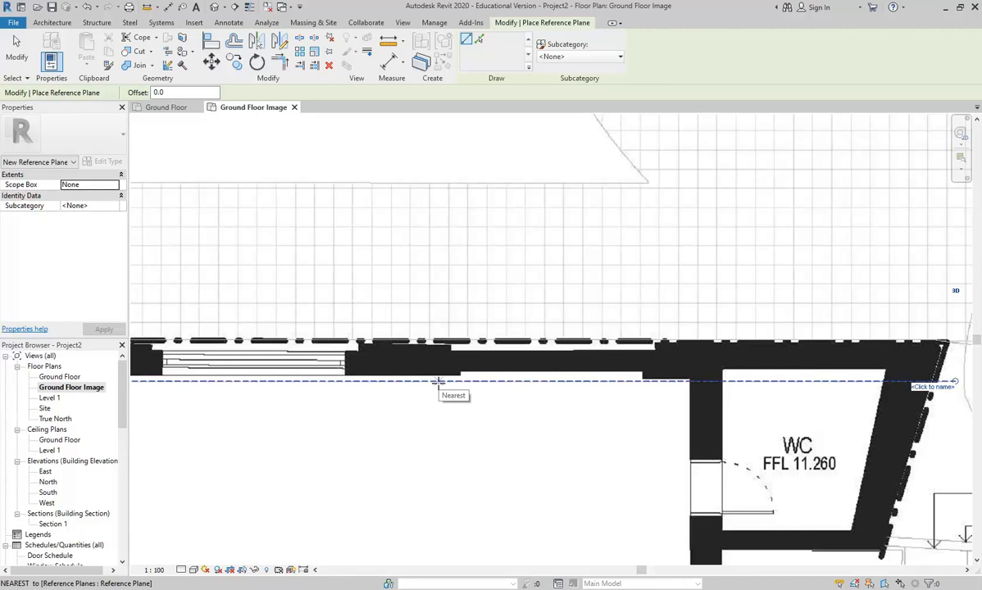
{"action": "scroll", "coordinate": [438, 381], "scroll_direction": "down", "scroll_amount": 2}
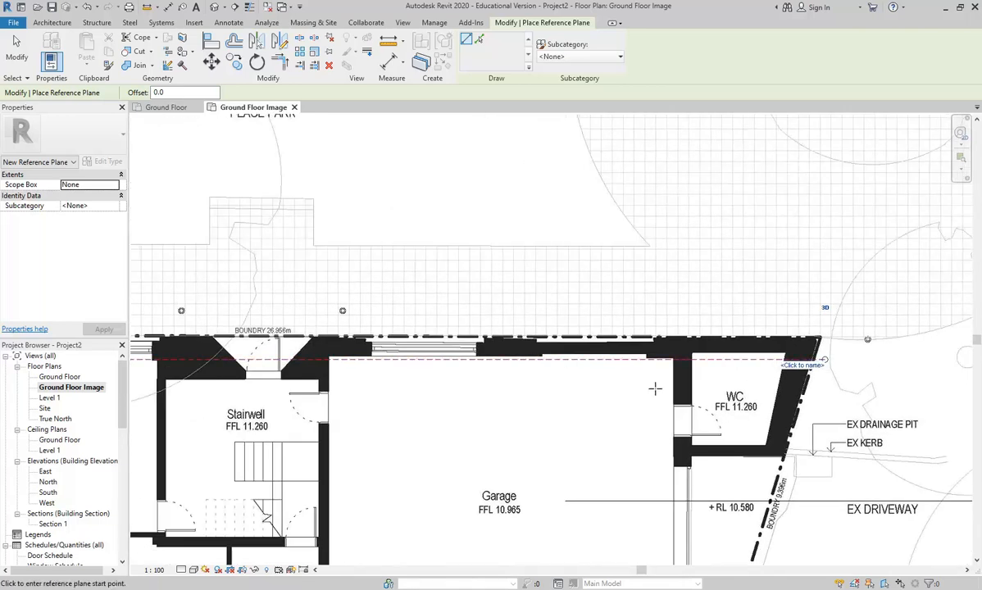
{"action": "middle_click_drag", "start_coordinate": [657, 400], "coordinate": [535, 295]}
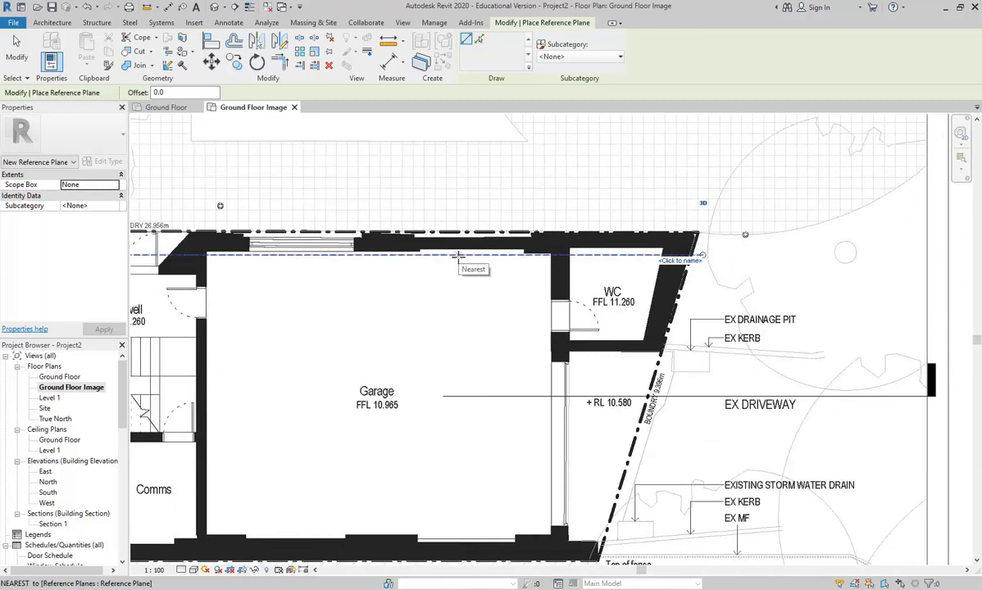
{"action": "scroll", "coordinate": [521, 261], "scroll_direction": "up", "scroll_amount": 5}
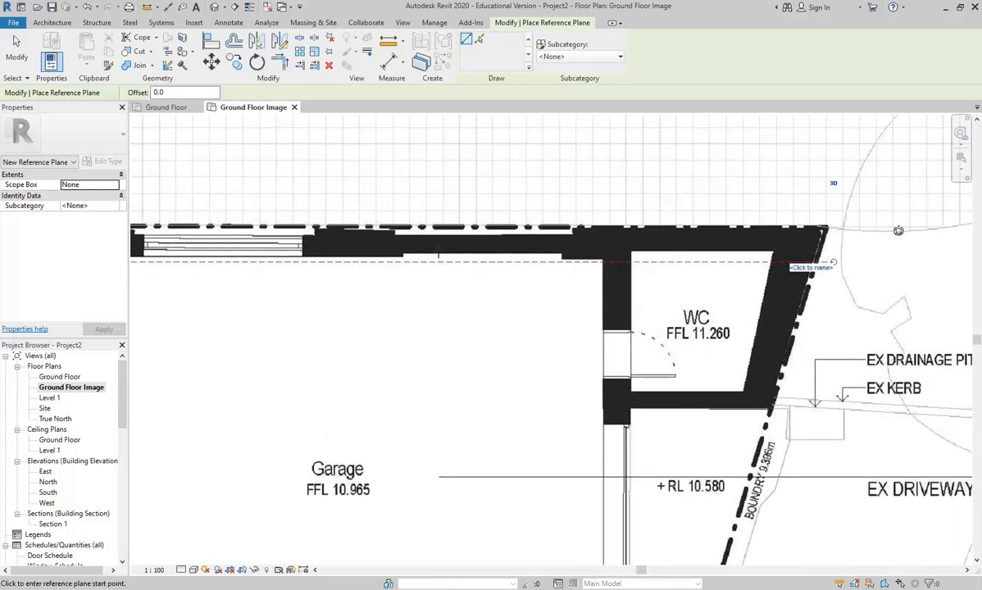
{"action": "middle_click_drag", "start_coordinate": [685, 298], "coordinate": [471, 291]}
{"action": "scroll", "coordinate": [541, 250], "scroll_direction": "up", "scroll_amount": 3}
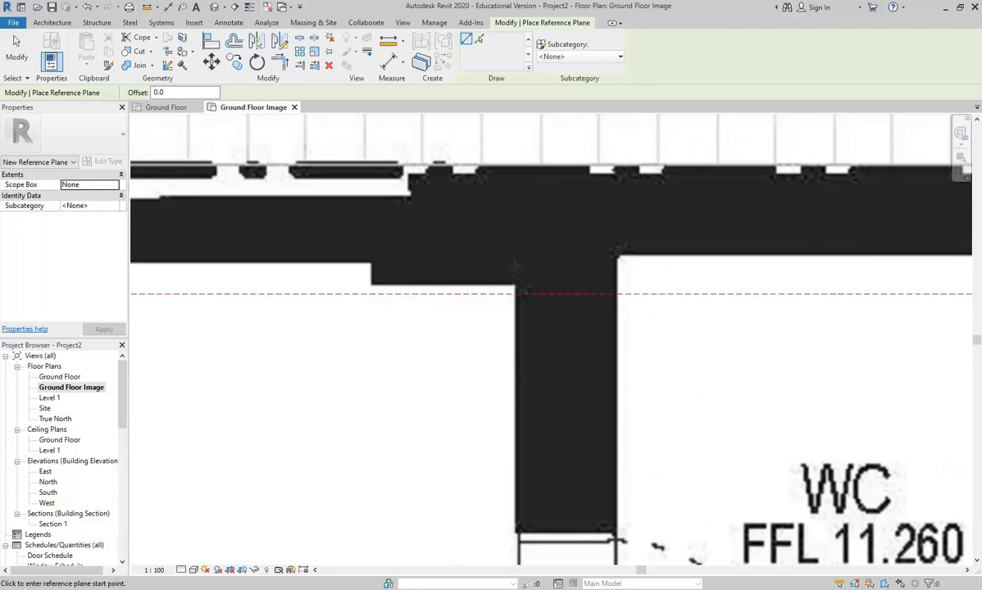
- Draw a vertical reference plane from the WC wall corner down to the bottom wall
{"action": "left_click", "coordinate": [515, 292]}
{"action": "scroll", "coordinate": [525, 328], "scroll_direction": "down", "scroll_amount": 5}
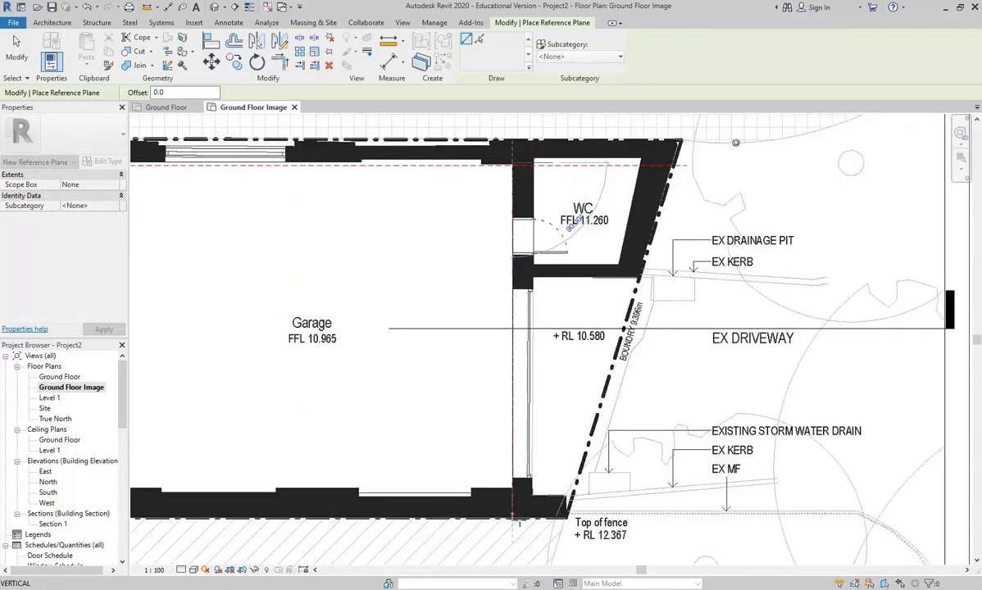
{"action": "scroll", "coordinate": [518, 517], "scroll_direction": "up", "scroll_amount": 4}
{"action": "scroll", "coordinate": [493, 529], "scroll_direction": "up", "scroll_amount": 3}
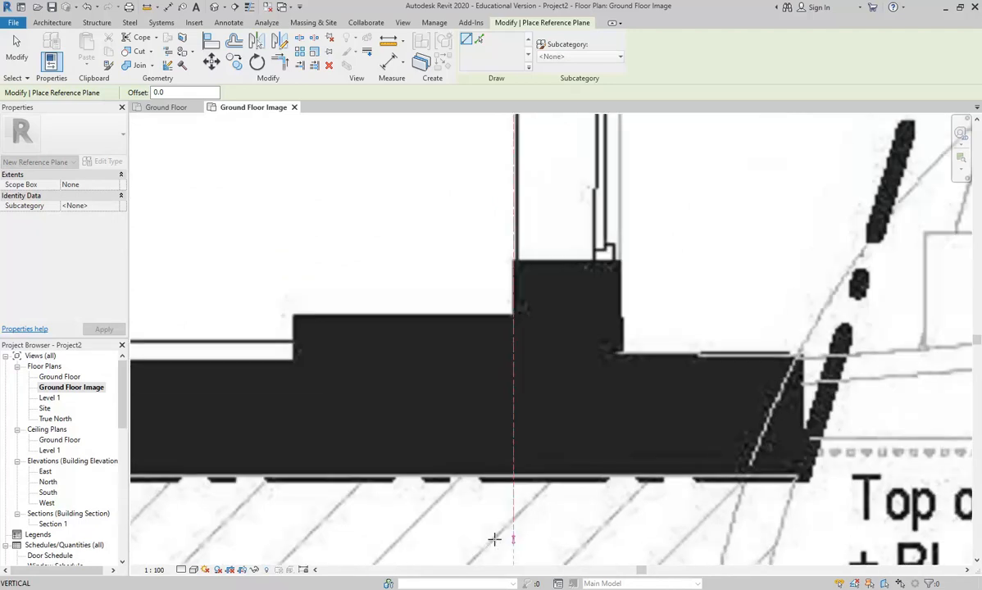
{"action": "left_click", "coordinate": [493, 538]}
{"action": "scroll", "coordinate": [496, 529], "scroll_direction": "down", "scroll_amount": 4}
- Extend the vertical plane's top end up past the top wall
{"action": "middle_click_drag", "start_coordinate": [495, 312], "coordinate": [506, 467]}
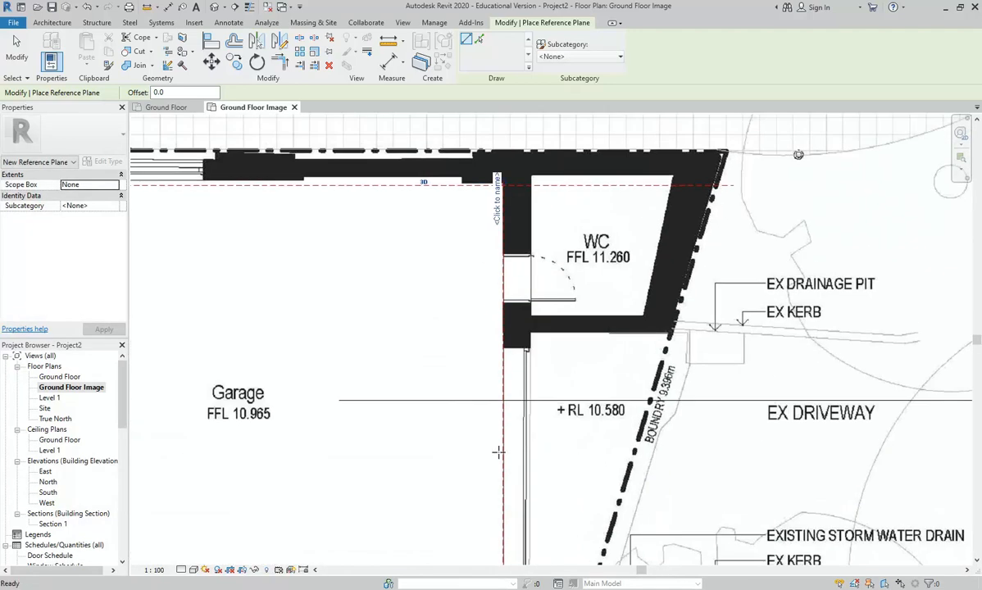
{"action": "middle_click_drag", "start_coordinate": [500, 325], "coordinate": [501, 377]}
{"action": "scroll", "coordinate": [504, 288], "scroll_direction": "up", "scroll_amount": 3}
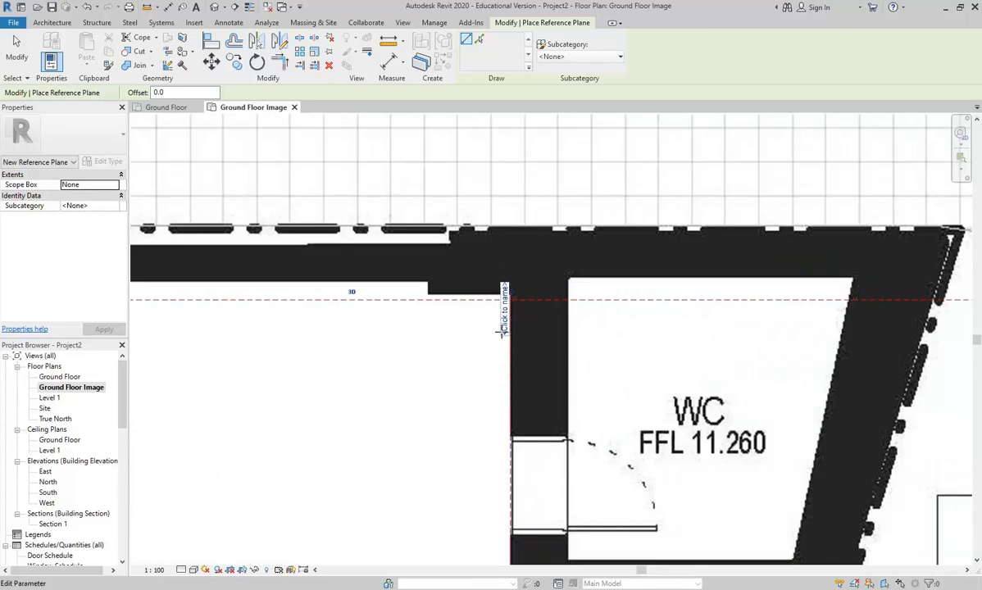
{"action": "scroll", "coordinate": [504, 288], "scroll_direction": "up", "scroll_amount": 3}
{"action": "left_click_drag", "start_coordinate": [496, 287], "coordinate": [512, 132]}
{"action": "left_click", "coordinate": [511, 132]}
{"action": "scroll", "coordinate": [462, 250], "scroll_direction": "down", "scroll_amount": 6}
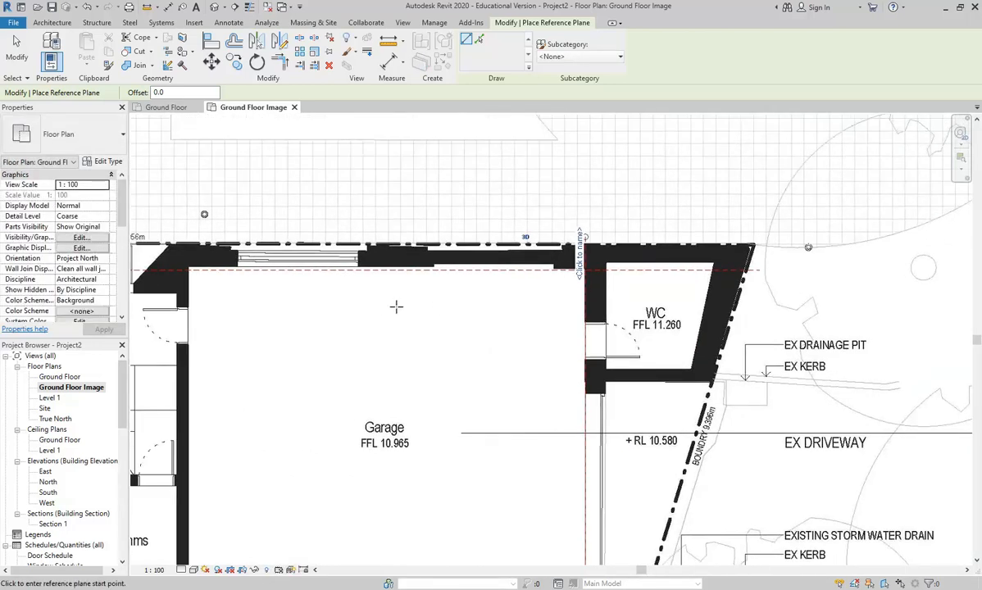
{"action": "scroll", "coordinate": [582, 242], "scroll_direction": "up", "scroll_amount": 5}
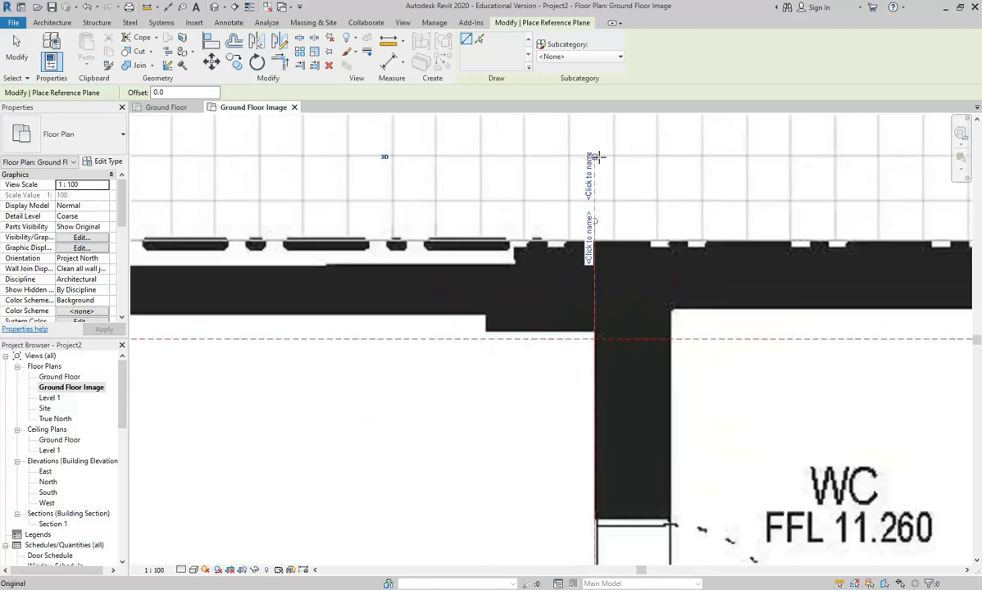
{"action": "scroll", "coordinate": [540, 269], "scroll_direction": "down", "scroll_amount": 3}
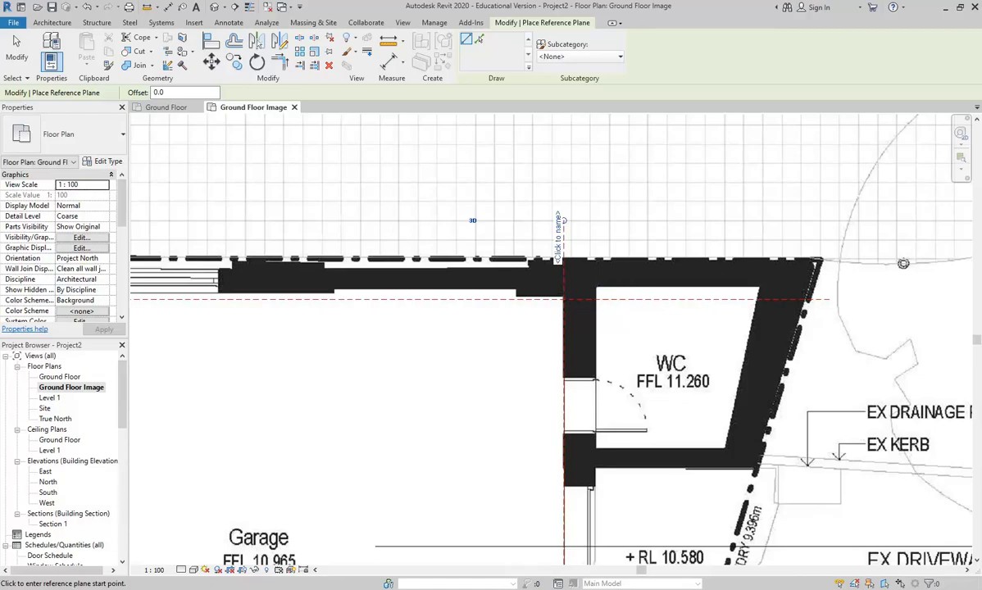
{"action": "key", "text": "alt+Tab"}
{"action": "key", "text": "alt+Tab"}
- Browse StudentResources > EDU_DC_InteriorDesign > BD2 IDSTU203A Vis Com 3 > Myrtle+Street+Files-20180227 and open the Associates 9 PDF
{"action": "mouse_move", "coordinate": [77, 551]}
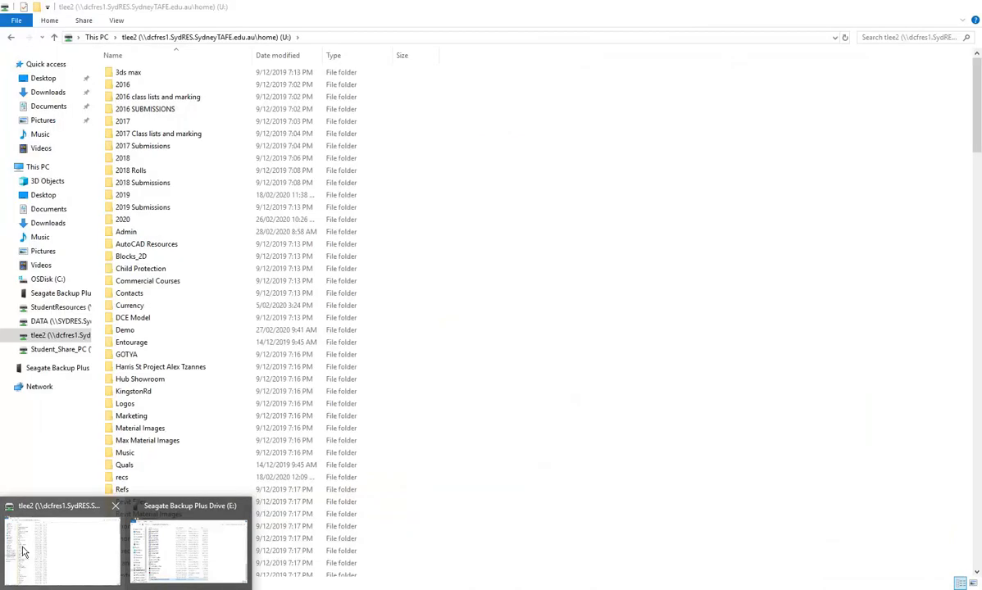
{"action": "left_click", "coordinate": [74, 549]}
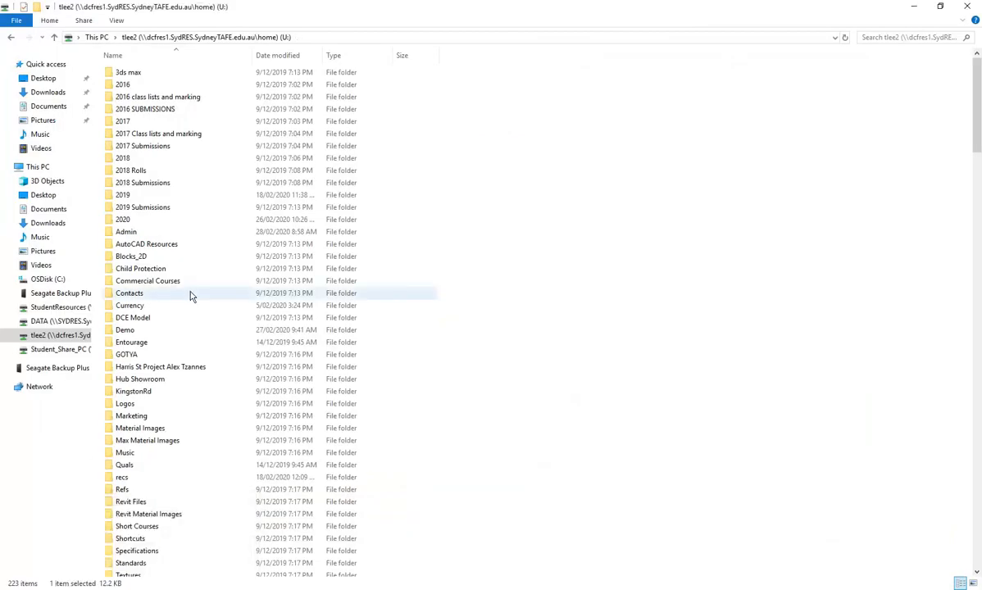
{"action": "left_click", "coordinate": [50, 308]}
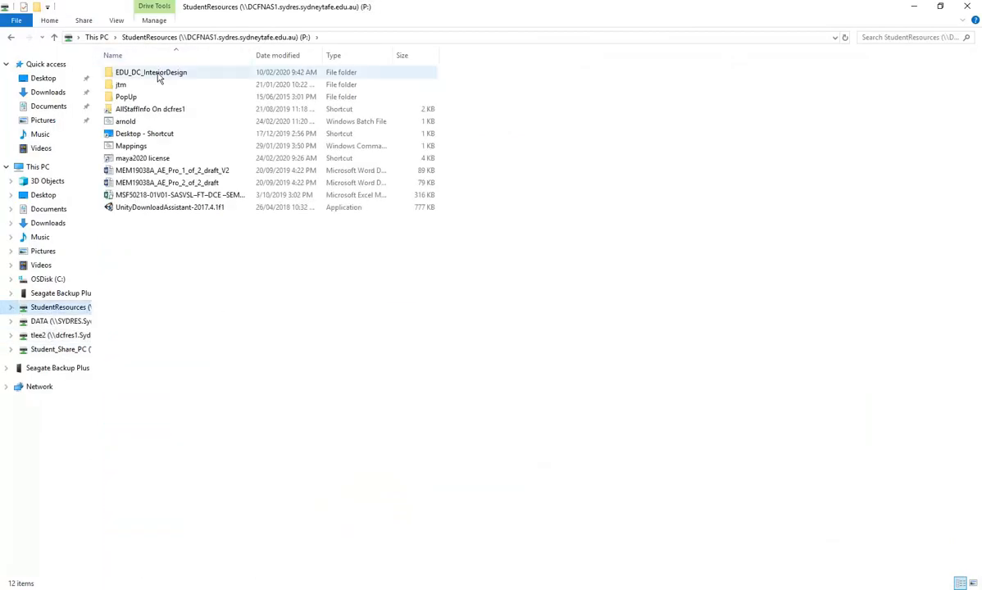
{"action": "double_click", "coordinate": [158, 73]}
{"action": "double_click", "coordinate": [164, 220]}
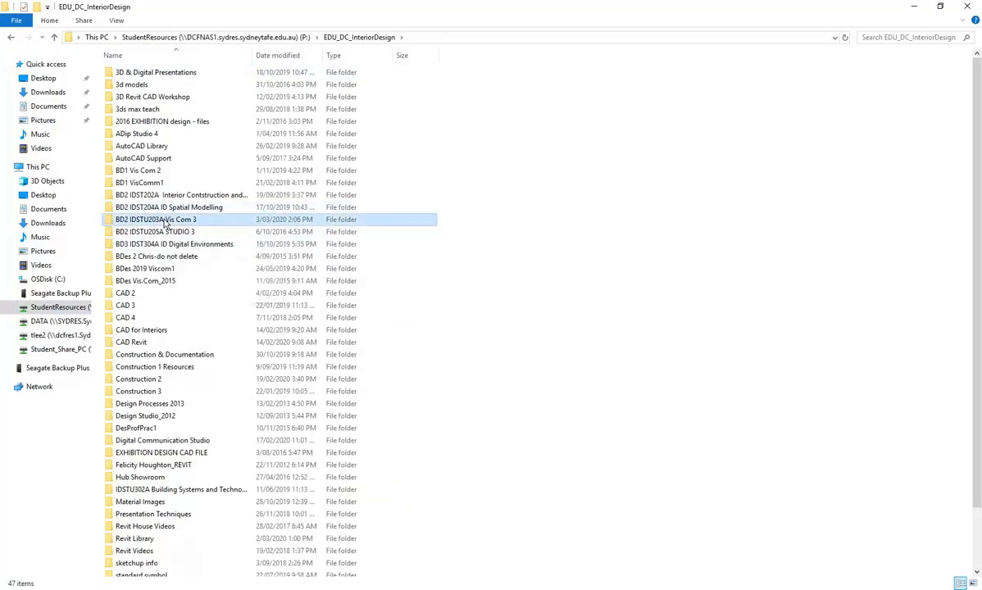
{"action": "double_click", "coordinate": [161, 122]}
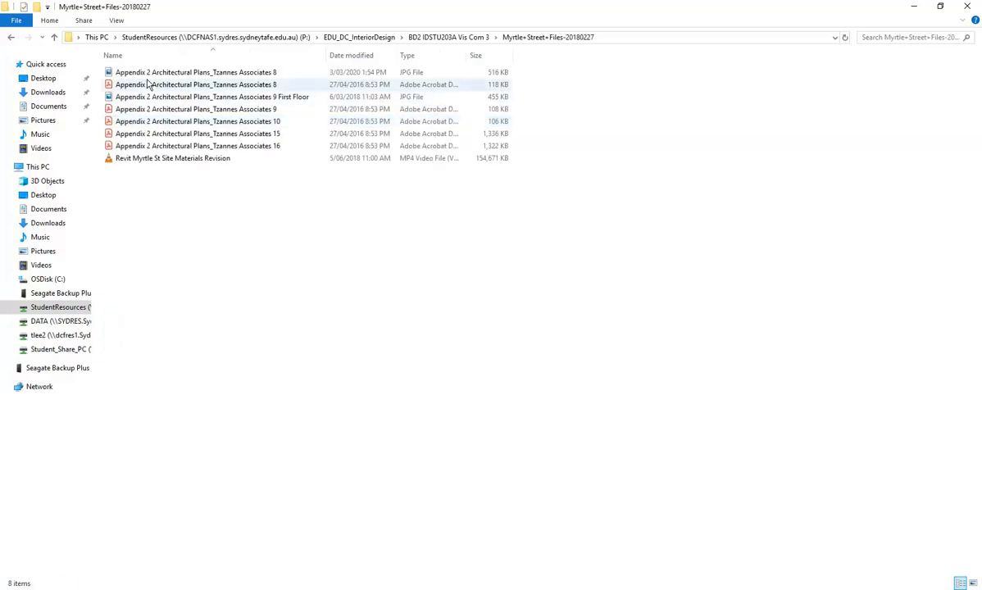
{"action": "double_click", "coordinate": [172, 113]}
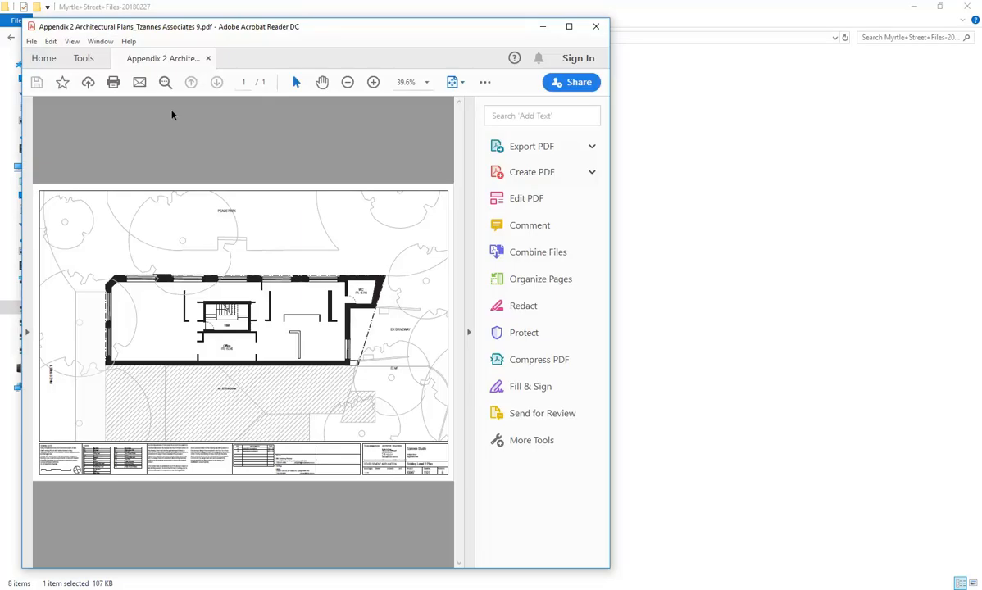
- Maximize the PDF floor plan, dismiss the upgrade notice, then minimize Acrobat and Explorer
{"action": "left_click", "coordinate": [568, 26]}
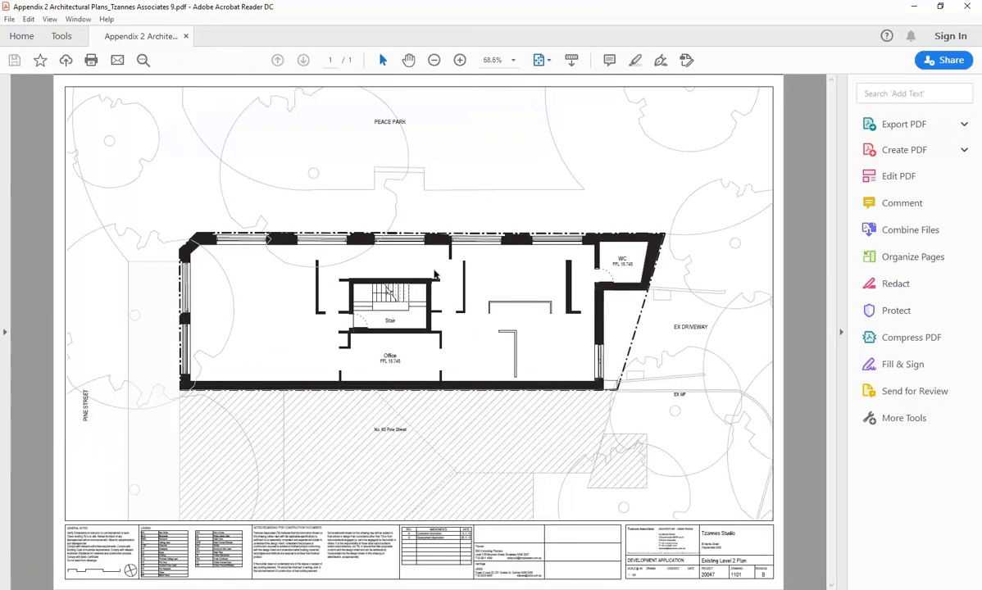
{"action": "scroll", "coordinate": [484, 258], "scroll_direction": "up", "scroll_amount": 6, "text": "ctrl"}
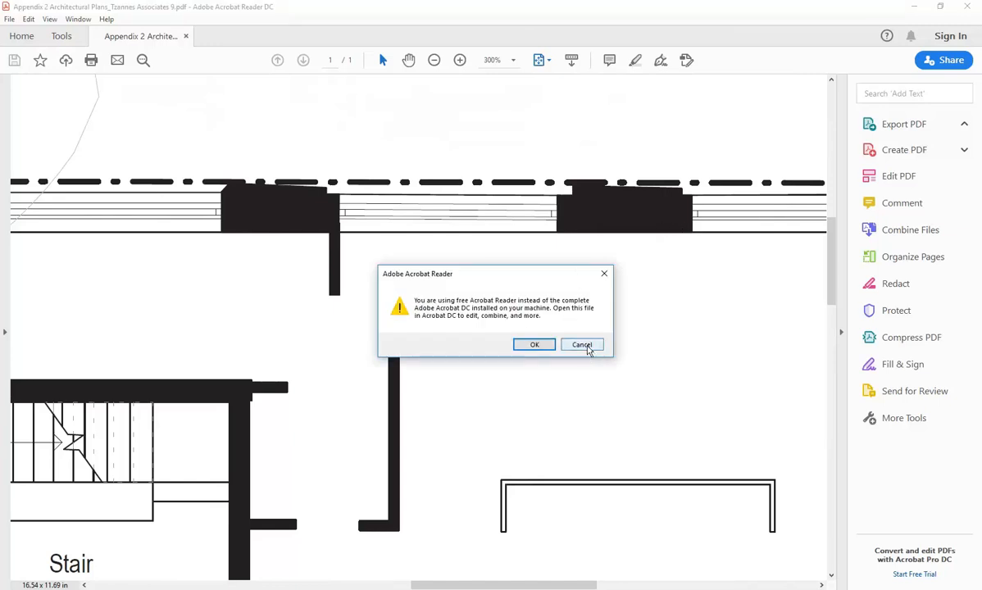
{"action": "left_click", "coordinate": [583, 345]}
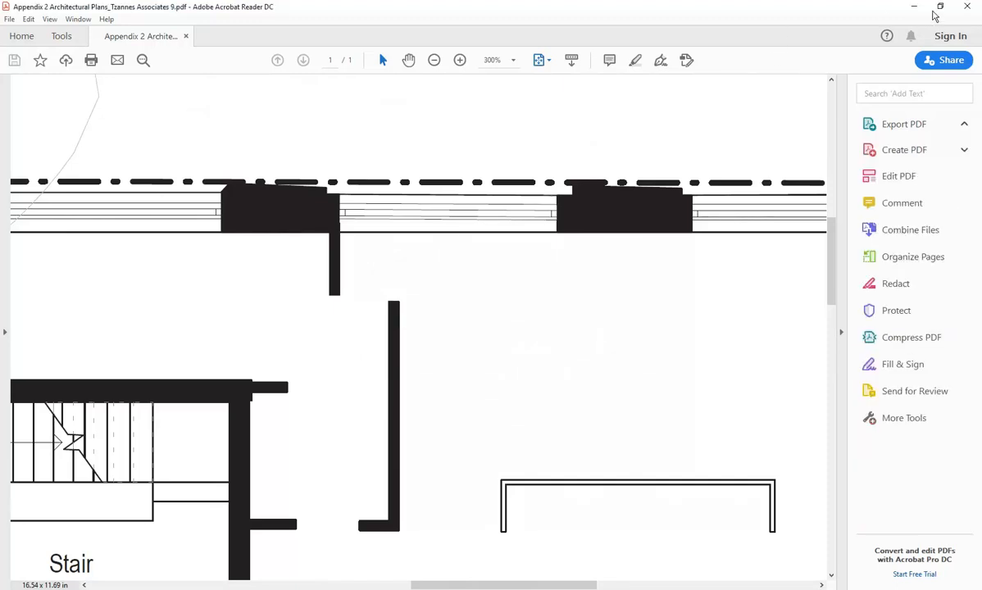
{"action": "left_click", "coordinate": [914, 7]}
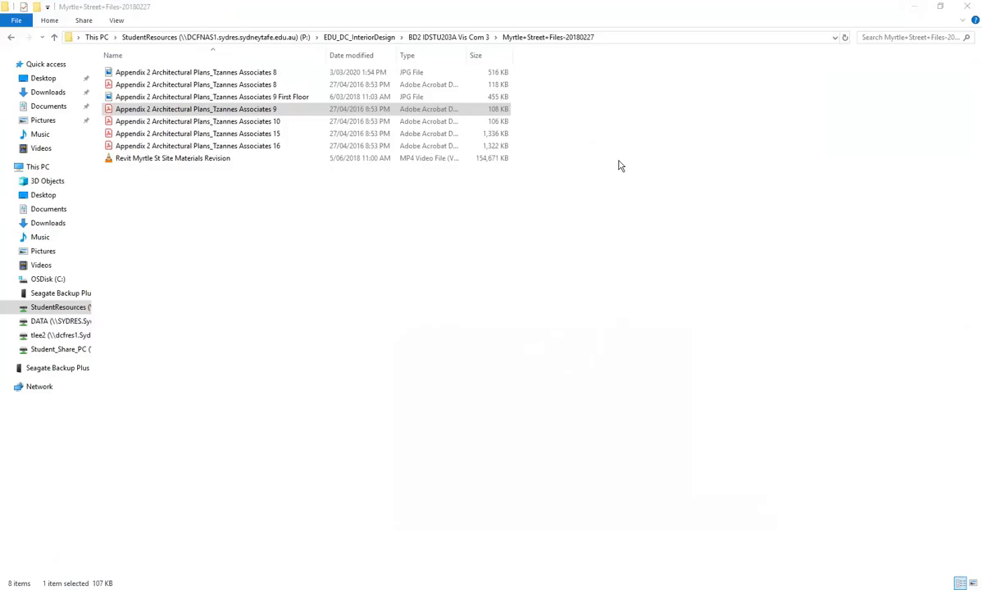
{"action": "left_click", "coordinate": [907, 7]}
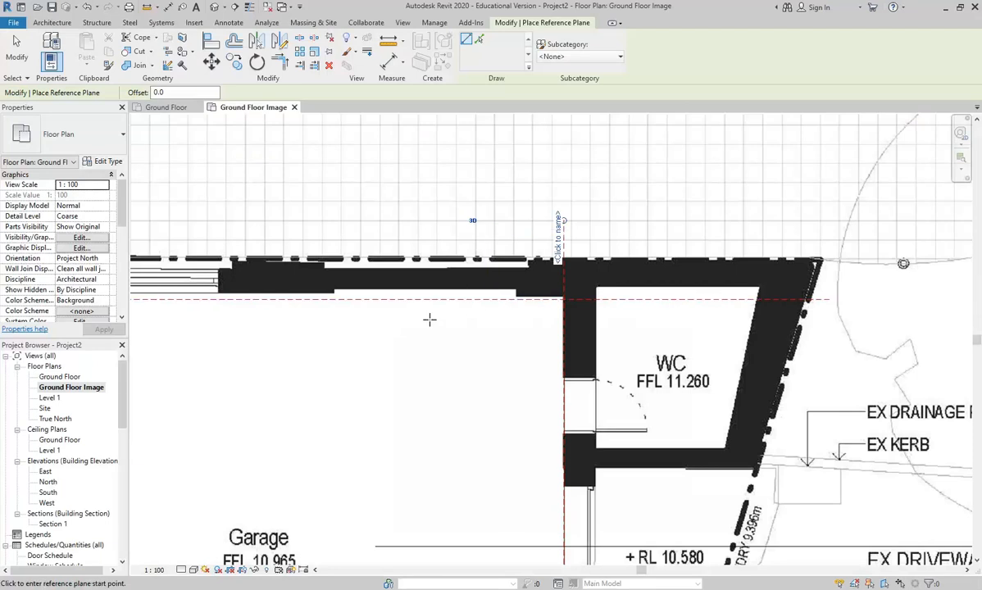
- Pan Revit's plan to show Office through Garage and compare it against the PDF layout
{"action": "scroll", "coordinate": [566, 237], "scroll_direction": "down", "scroll_amount": 5}
{"action": "scroll", "coordinate": [514, 279], "scroll_direction": "up", "scroll_amount": 1}
{"action": "middle_click_drag", "start_coordinate": [382, 321], "coordinate": [620, 248]}
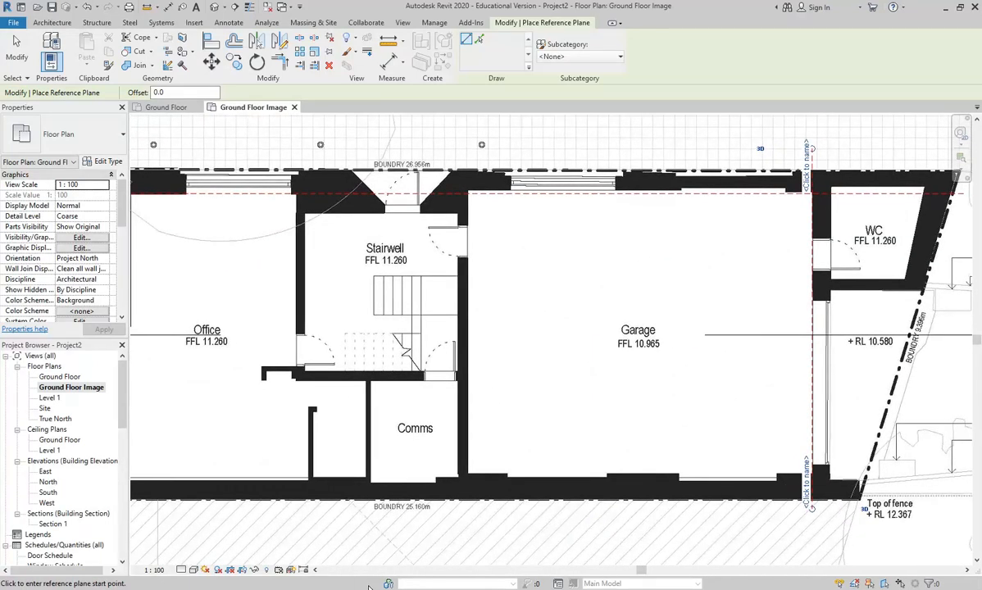
{"action": "key", "text": "alt+Tab"}
{"action": "scroll", "coordinate": [504, 369], "scroll_direction": "down", "scroll_amount": 1}
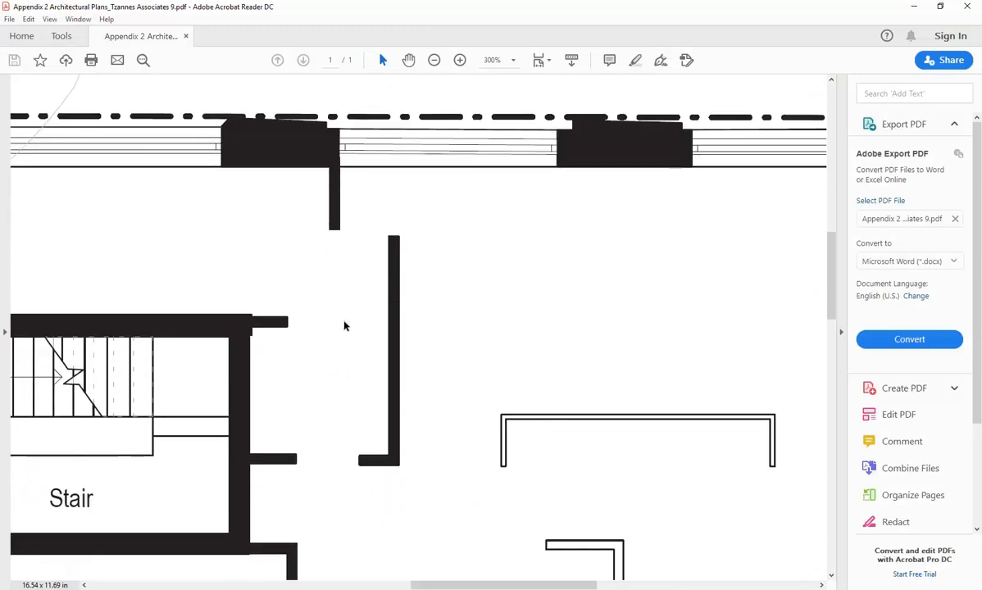
{"action": "scroll", "coordinate": [344, 325], "scroll_direction": "down", "scroll_amount": 3, "text": "ctrl"}
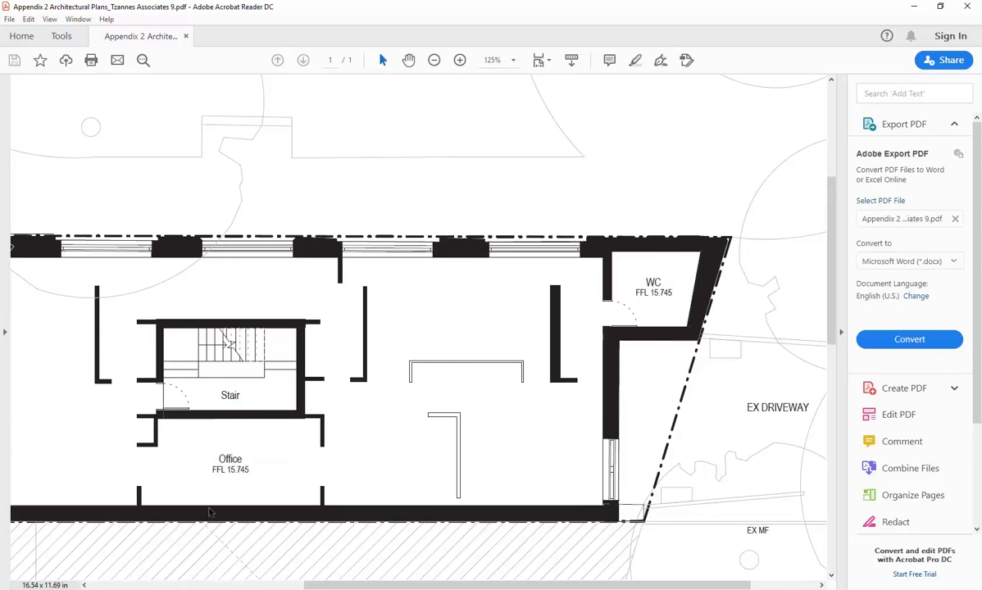
{"action": "key", "text": "alt+Tab"}
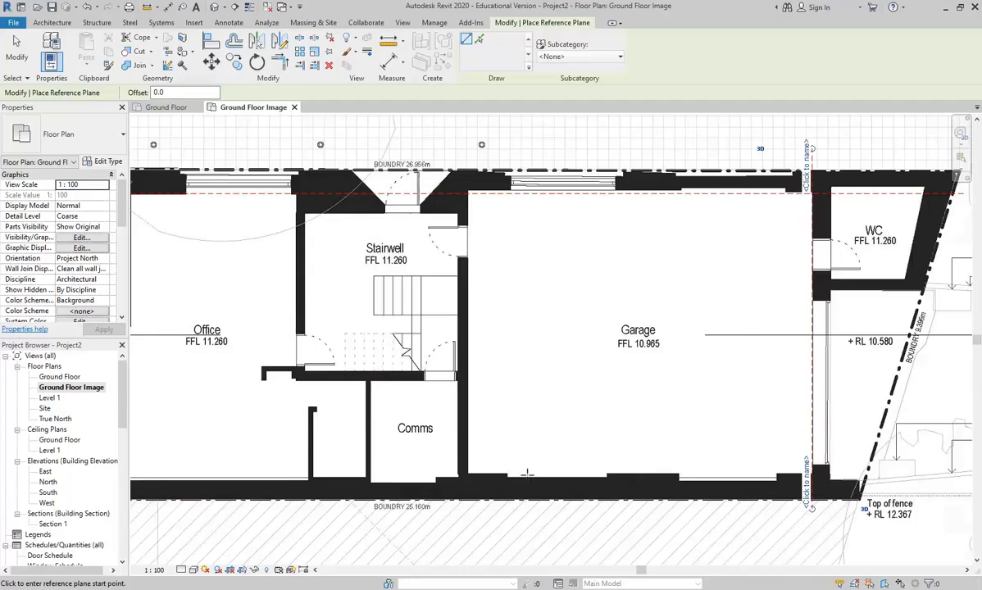
- Draw a reference plane along the south wall's inner face to the garage's south-east corner
{"action": "scroll", "coordinate": [246, 430], "scroll_direction": "up", "scroll_amount": 8}
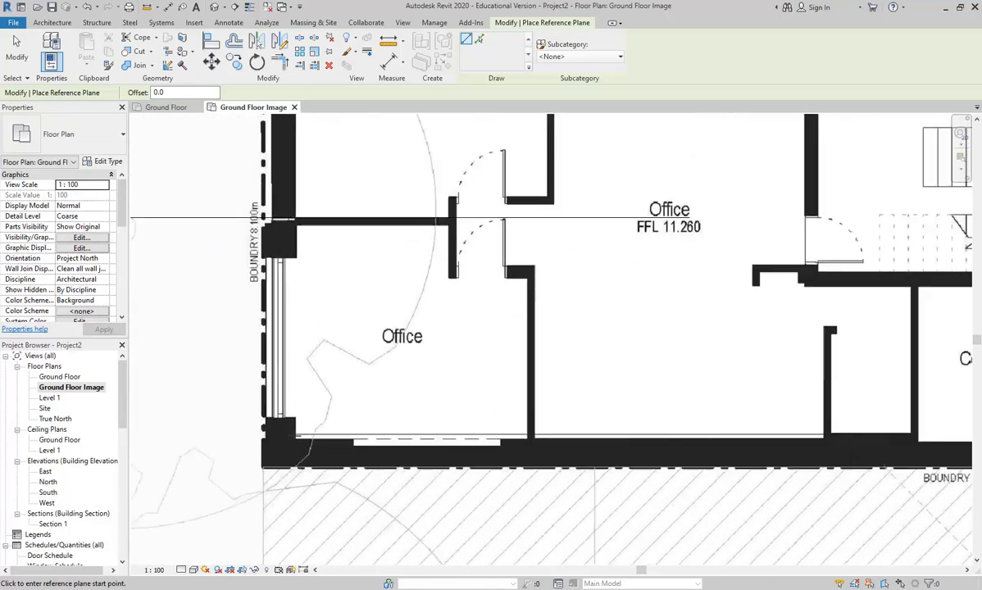
{"action": "scroll", "coordinate": [303, 437], "scroll_direction": "up", "scroll_amount": 2}
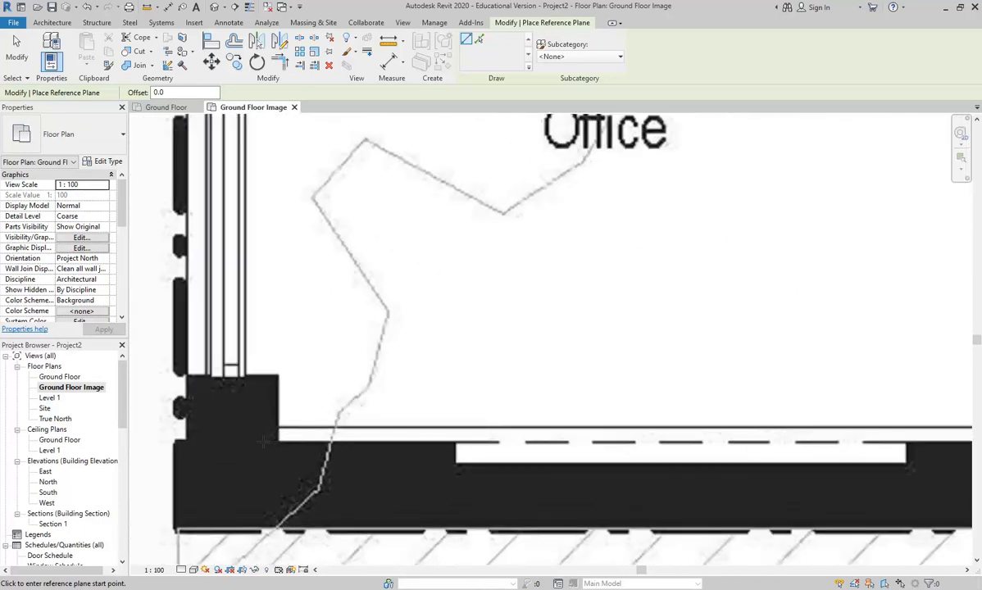
{"action": "left_click", "coordinate": [168, 447]}
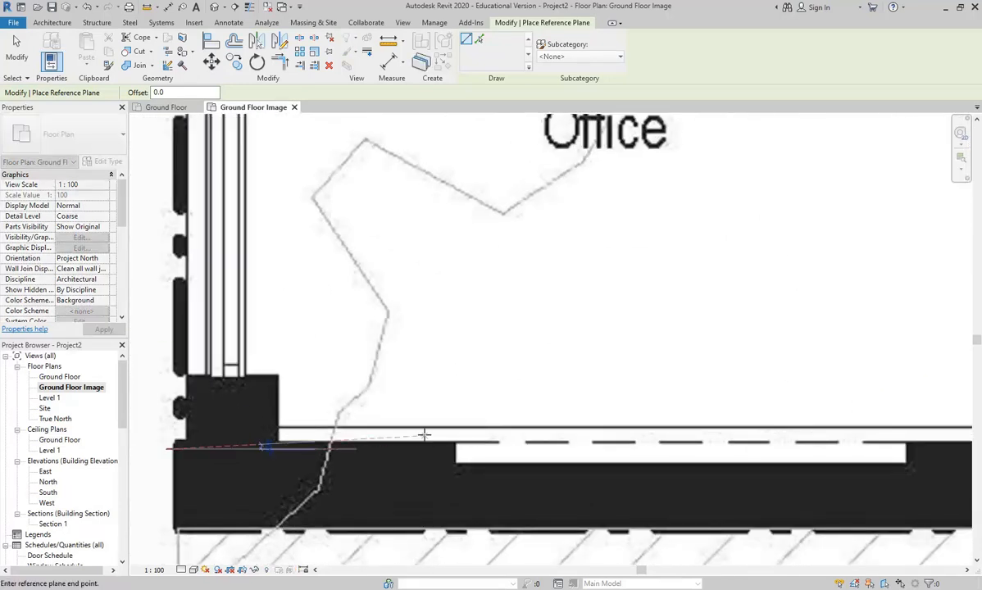
{"action": "left_click", "coordinate": [280, 450]}
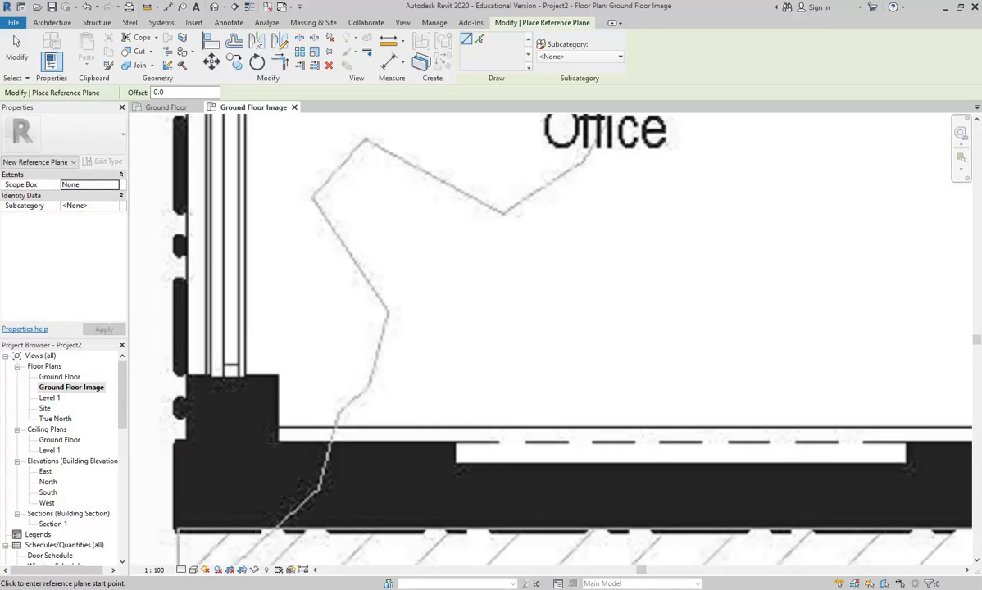
{"action": "left_click", "coordinate": [273, 443]}
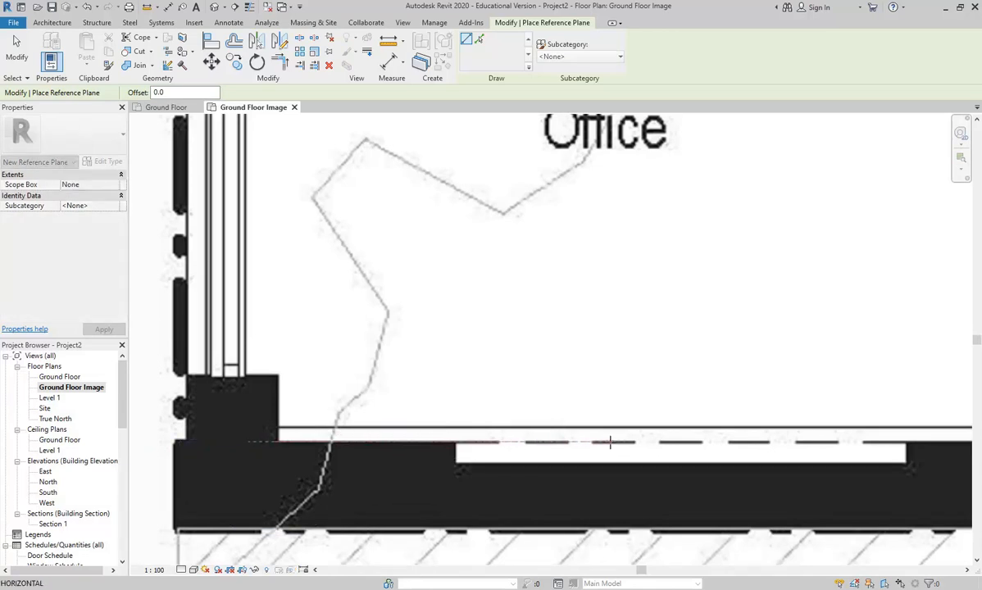
{"action": "scroll", "coordinate": [610, 443], "scroll_direction": "down", "scroll_amount": 5}
{"action": "scroll", "coordinate": [484, 439], "scroll_direction": "down", "scroll_amount": 1}
{"action": "scroll", "coordinate": [574, 459], "scroll_direction": "up", "scroll_amount": 3}
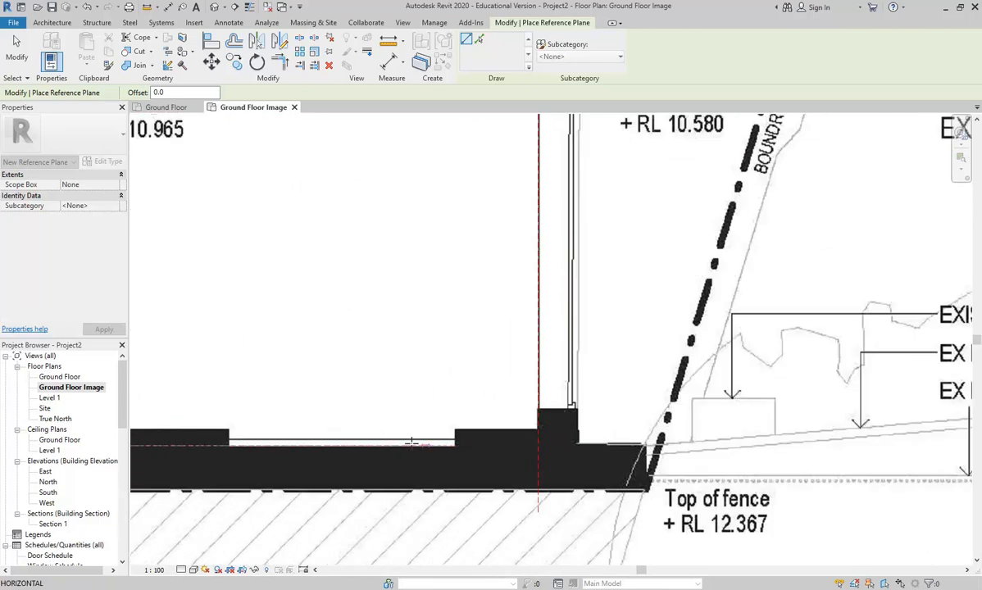
{"action": "left_click", "coordinate": [769, 446]}
- Draw a vertical reference plane along the west wall from the Office's south-west corner to the north-west corner
{"action": "scroll", "coordinate": [368, 408], "scroll_direction": "down", "scroll_amount": 1}
{"action": "middle_click_drag", "start_coordinate": [368, 408], "coordinate": [598, 404]}
{"action": "mouse_move", "coordinate": [521, 413]}
{"action": "middle_mouse_down"}
{"action": "mouse_move", "coordinate": [594, 414]}
{"action": "mouse_move", "coordinate": [468, 409]}
{"action": "middle_mouse_up"}
{"action": "scroll", "coordinate": [601, 414], "scroll_direction": "up", "scroll_amount": 3}
{"action": "scroll", "coordinate": [468, 409], "scroll_direction": "up", "scroll_amount": 1}
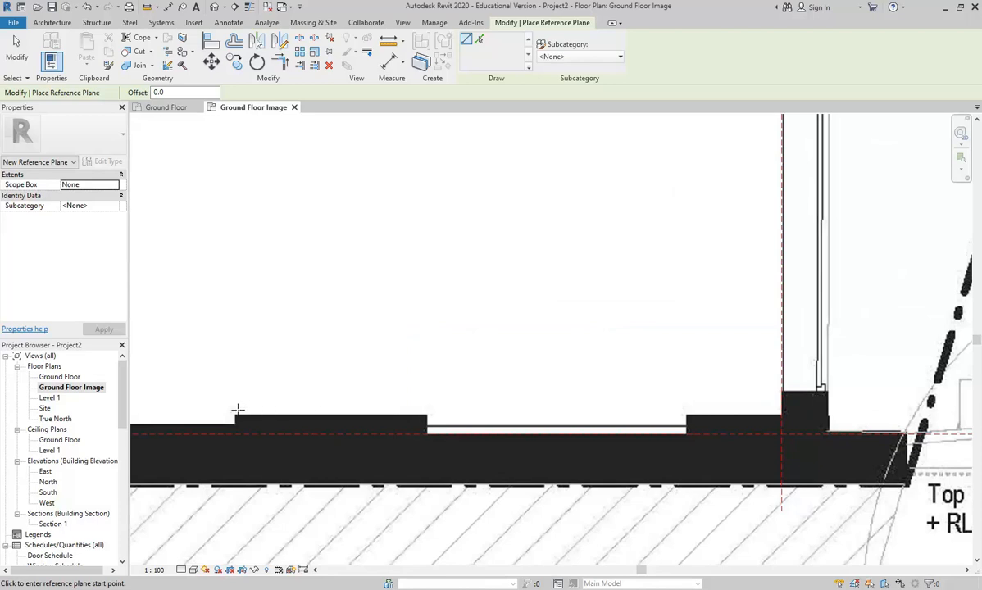
{"action": "scroll", "coordinate": [342, 434], "scroll_direction": "down", "scroll_amount": 2}
{"action": "middle_click_drag", "start_coordinate": [342, 434], "coordinate": [653, 433]}
{"action": "scroll", "coordinate": [653, 433], "scroll_direction": "down", "scroll_amount": 1}
{"action": "scroll", "coordinate": [722, 424], "scroll_direction": "down", "scroll_amount": 3}
{"action": "middle_click_drag", "start_coordinate": [722, 424], "coordinate": [906, 415]}
{"action": "scroll", "coordinate": [488, 412], "scroll_direction": "down", "scroll_amount": 3}
{"action": "middle_click_drag", "start_coordinate": [263, 413], "coordinate": [509, 407]}
{"action": "scroll", "coordinate": [508, 407], "scroll_direction": "up", "scroll_amount": 1}
{"action": "scroll", "coordinate": [448, 407], "scroll_direction": "up", "scroll_amount": 3}
{"action": "scroll", "coordinate": [448, 408], "scroll_direction": "up", "scroll_amount": 4}
{"action": "scroll", "coordinate": [408, 405], "scroll_direction": "up", "scroll_amount": 2}
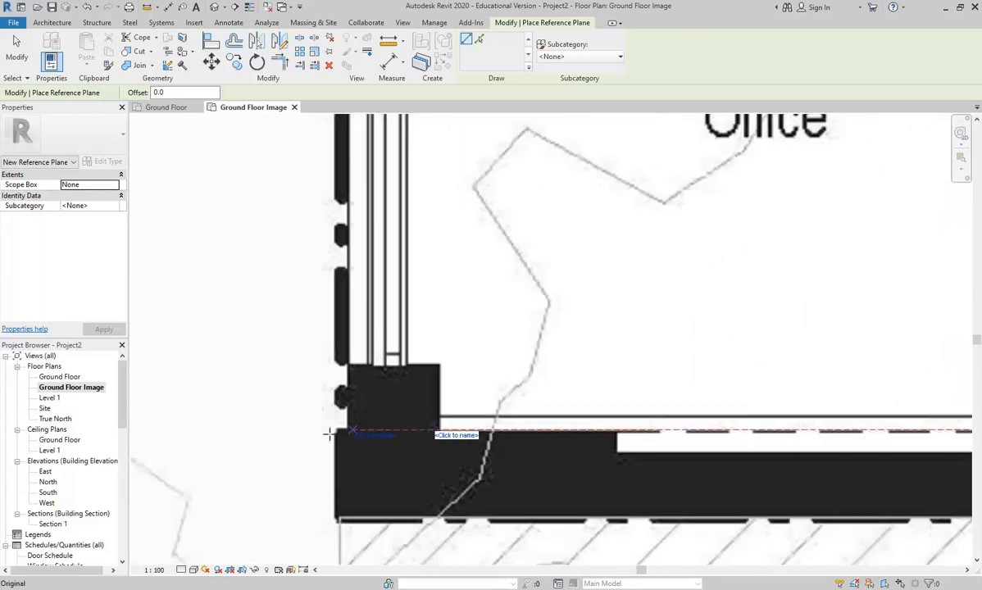
{"action": "scroll", "coordinate": [392, 435], "scroll_direction": "down", "scroll_amount": 2}
{"action": "scroll", "coordinate": [396, 457], "scroll_direction": "down", "scroll_amount": 3}
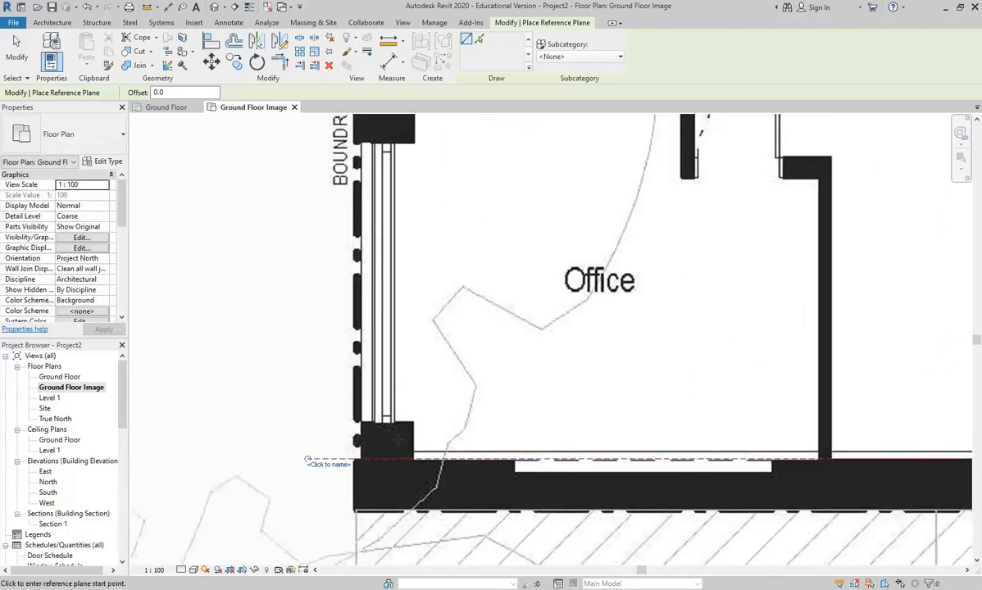
{"action": "scroll", "coordinate": [395, 458], "scroll_direction": "up", "scroll_amount": 2}
{"action": "left_click", "coordinate": [423, 510]}
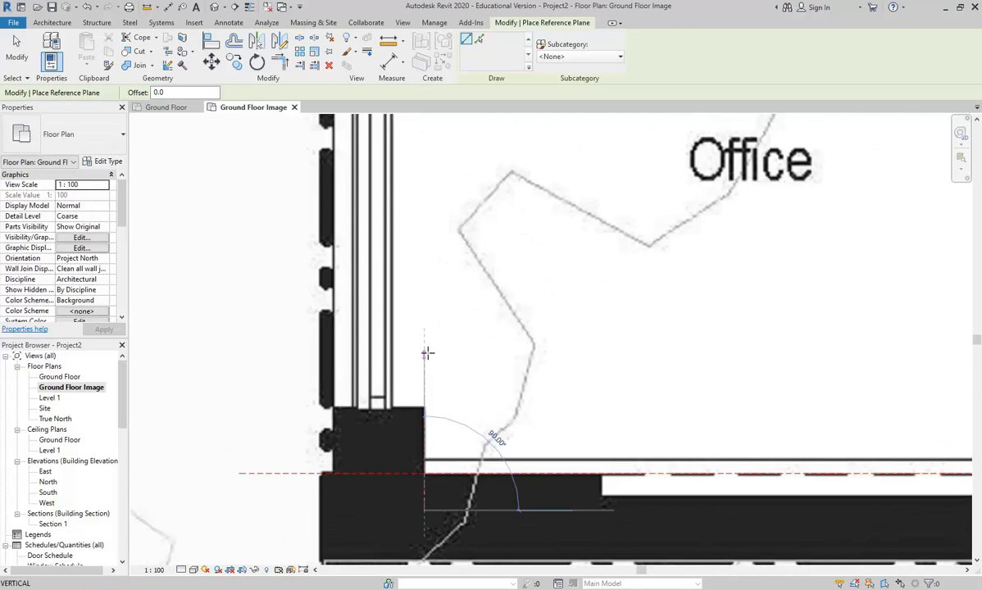
{"action": "scroll", "coordinate": [432, 328], "scroll_direction": "down", "scroll_amount": 3}
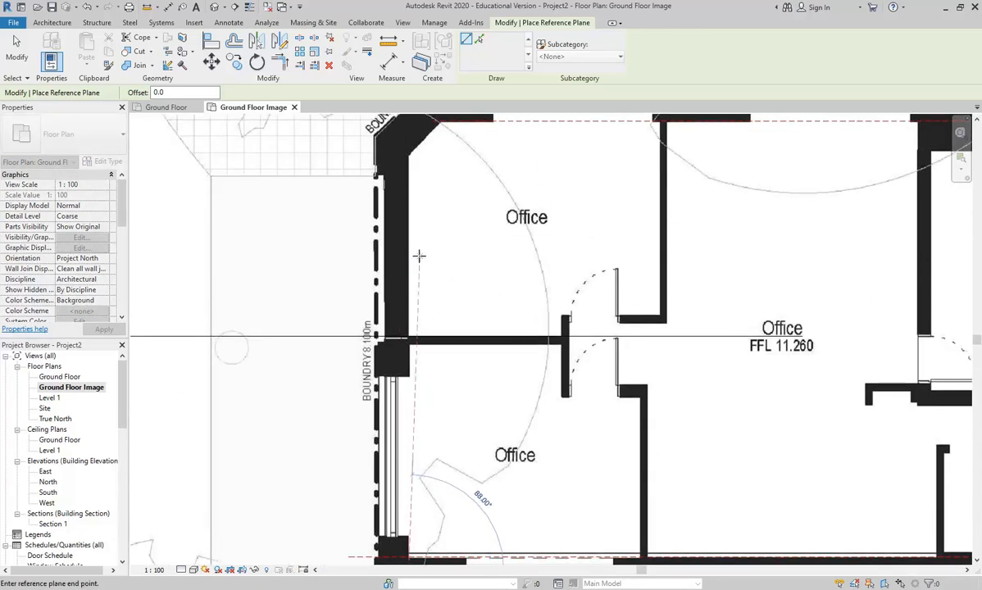
{"action": "scroll", "coordinate": [415, 235], "scroll_direction": "down", "scroll_amount": 1}
{"action": "middle_click_drag", "start_coordinate": [415, 234], "coordinate": [397, 396]}
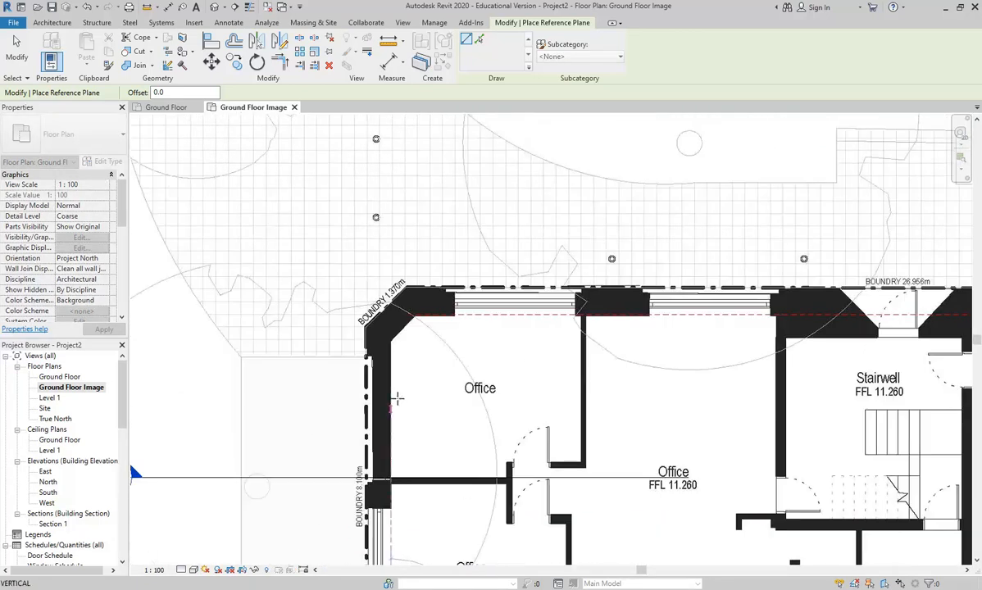
{"action": "left_click", "coordinate": [389, 247]}
- Cancel plane placement and check the west wall's reference plane
{"action": "right_click", "coordinate": [389, 247]}
{"action": "left_click", "coordinate": [403, 254]}
{"action": "right_click", "coordinate": [405, 254]}
{"action": "left_click", "coordinate": [419, 261]}
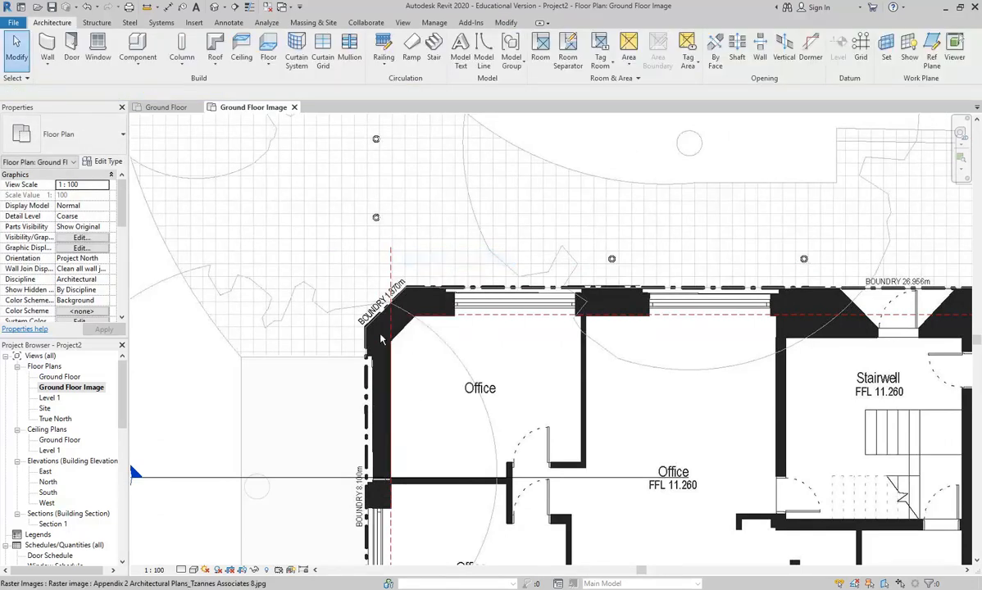
{"action": "scroll", "coordinate": [385, 290], "scroll_direction": "up", "scroll_amount": 2}
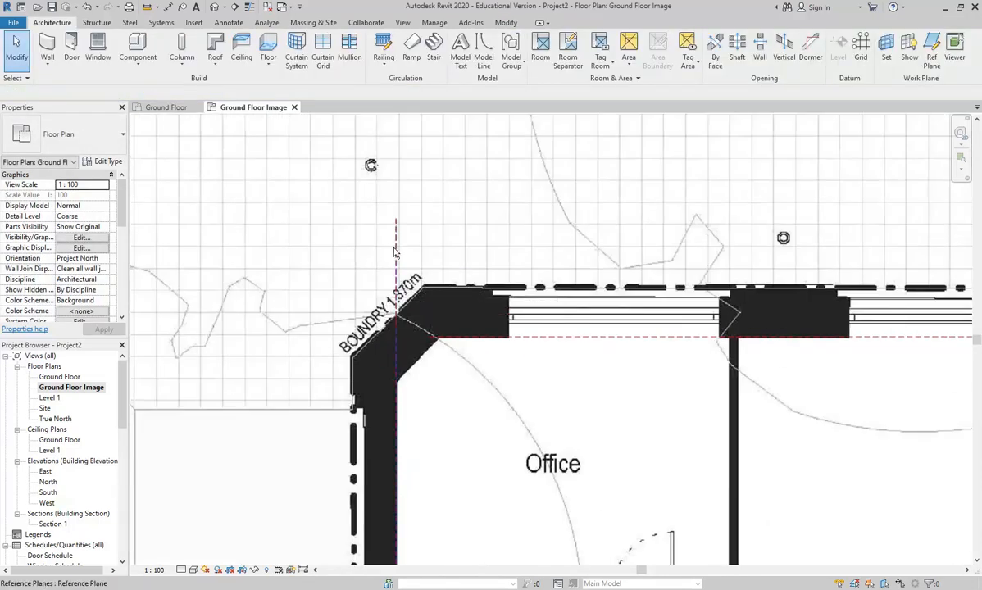
{"action": "left_click", "coordinate": [395, 253]}
{"action": "scroll", "coordinate": [370, 264], "scroll_direction": "down", "scroll_amount": 4}
{"action": "scroll", "coordinate": [339, 250], "scroll_direction": "up", "scroll_amount": 1}
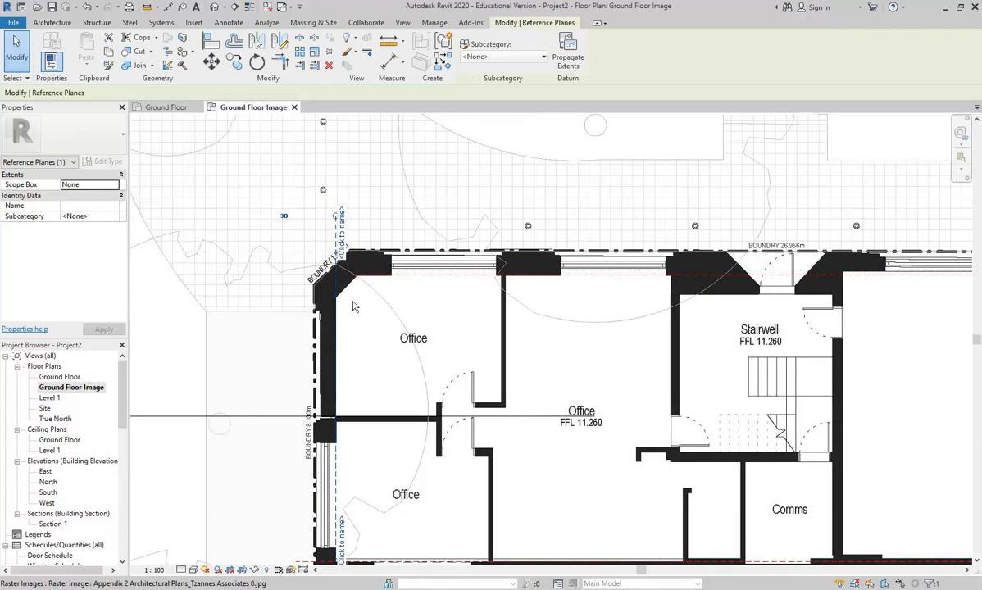
{"action": "scroll", "coordinate": [320, 250], "scroll_direction": "up", "scroll_amount": 4}
{"action": "key", "text": "Escape"}
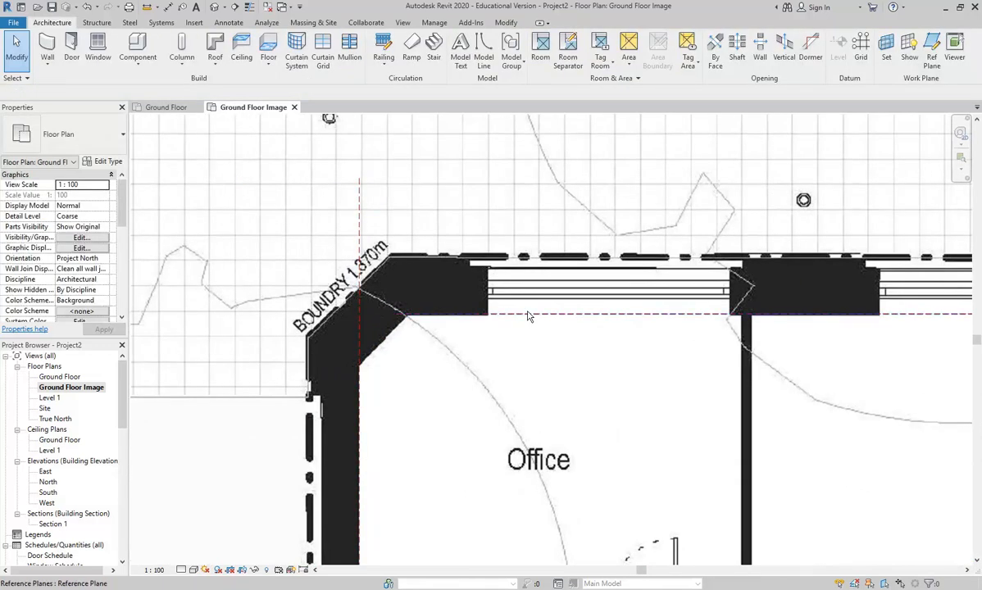
- Drag the north wall plane's end west past the Office's angled corner
{"action": "left_click", "coordinate": [359, 316]}
{"action": "scroll", "coordinate": [361, 312], "scroll_direction": "up", "scroll_amount": 3}
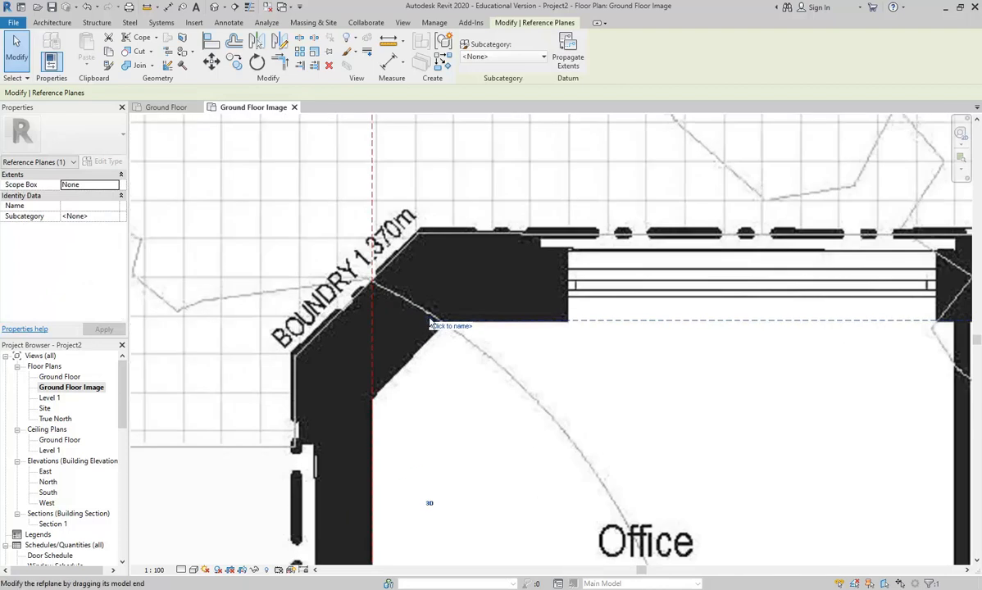
{"action": "left_click_drag", "start_coordinate": [371, 319], "coordinate": [217, 321]}
{"action": "key", "text": "Escape"}
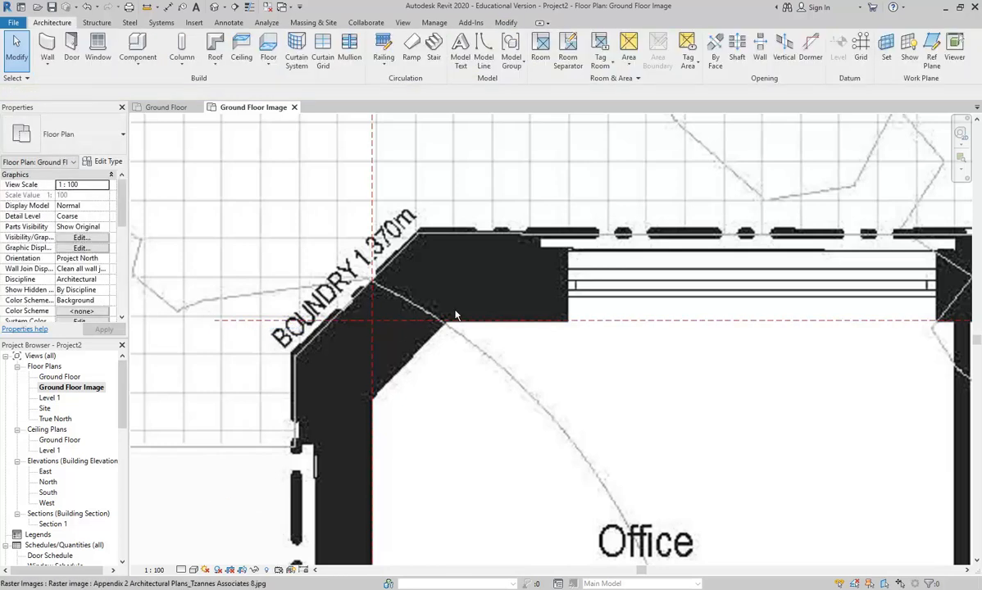
- Draw a 45° reference plane along the Office's angled corner wall and extend its lower end down-left
{"action": "left_click", "coordinate": [931, 49]}
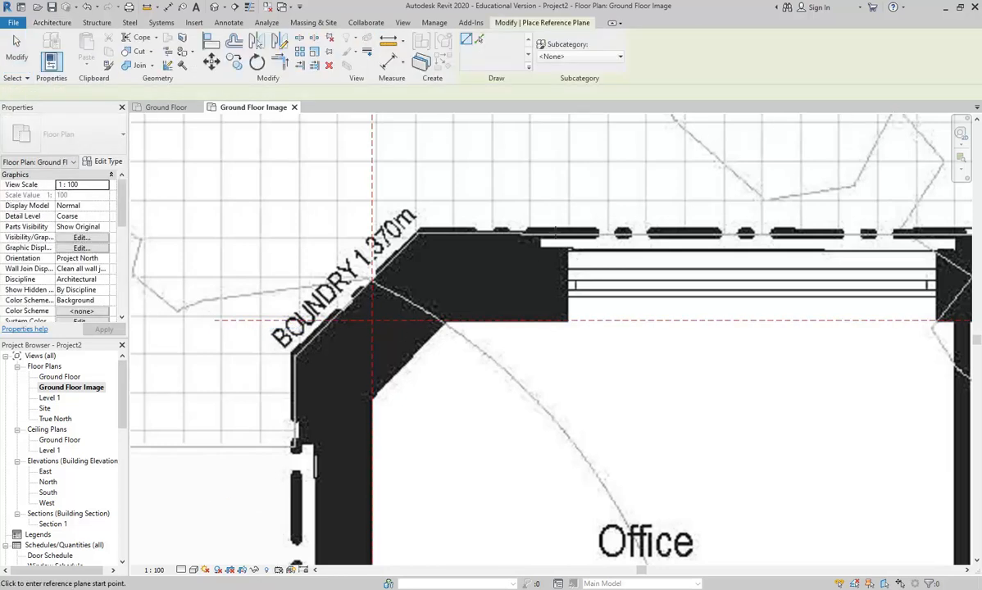
{"action": "scroll", "coordinate": [378, 404], "scroll_direction": "up", "scroll_amount": 1}
{"action": "scroll", "coordinate": [378, 404], "scroll_direction": "up", "scroll_amount": 1}
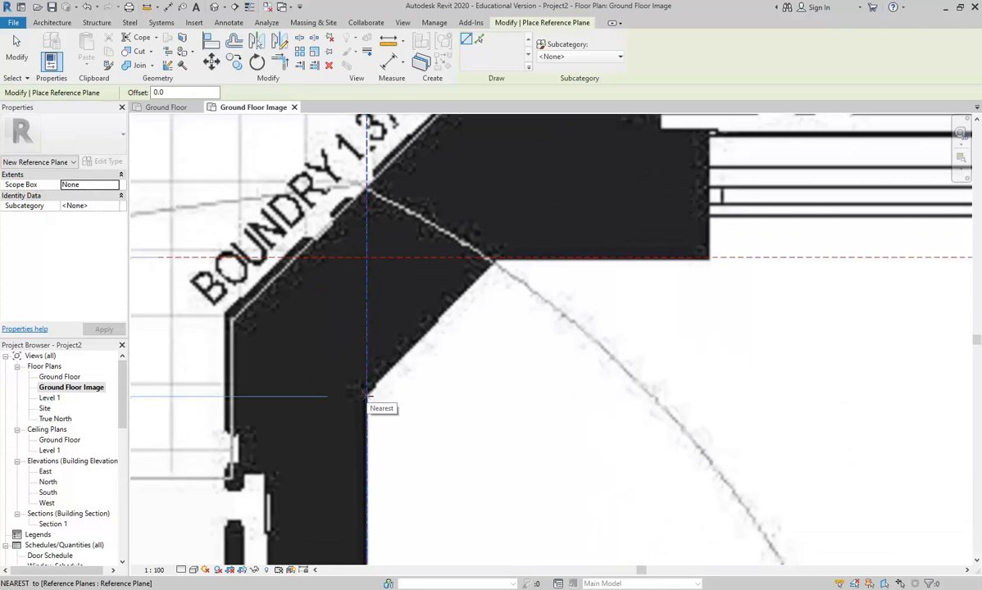
{"action": "left_click", "coordinate": [368, 394]}
{"action": "scroll", "coordinate": [418, 326], "scroll_direction": "down", "scroll_amount": 1}
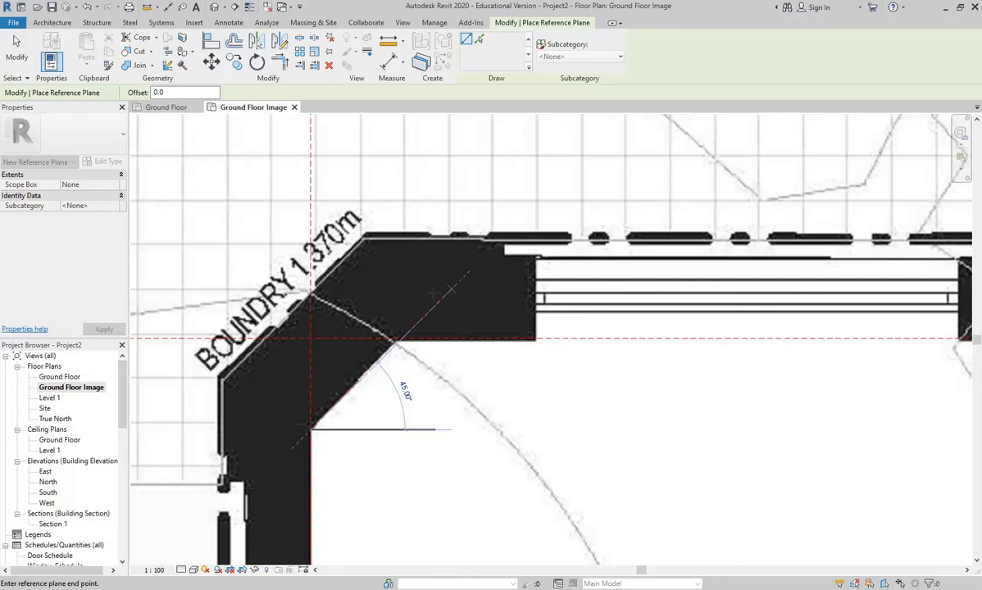
{"action": "left_click", "coordinate": [534, 203]}
{"action": "middle_click_drag", "start_coordinate": [406, 266], "coordinate": [453, 224]}
{"action": "scroll", "coordinate": [453, 225], "scroll_direction": "down", "scroll_amount": 1}
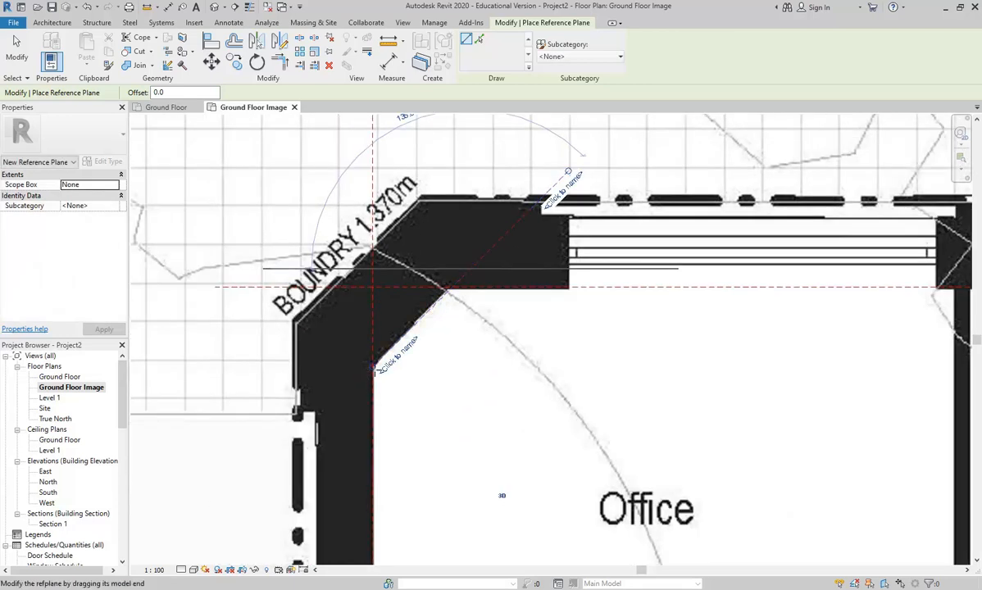
{"action": "left_click_drag", "start_coordinate": [329, 396], "coordinate": [254, 480]}
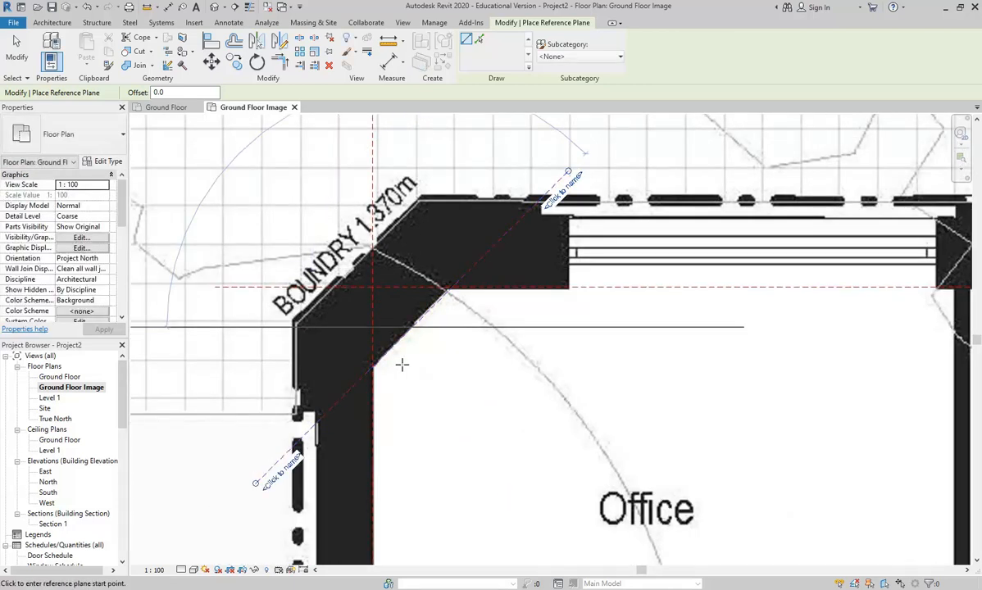
- Zoom out to show the whole ground floor plan
{"action": "middle_click_drag", "start_coordinate": [394, 326], "coordinate": [408, 421]}
{"action": "scroll", "coordinate": [408, 421], "scroll_direction": "down", "scroll_amount": 2}
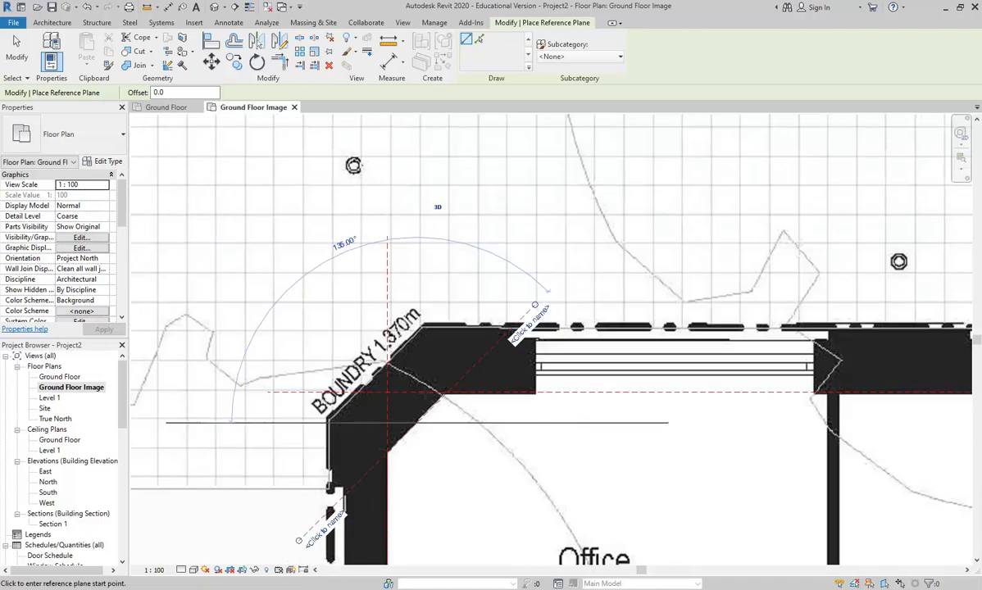
{"action": "scroll", "coordinate": [422, 414], "scroll_direction": "up", "scroll_amount": 1}
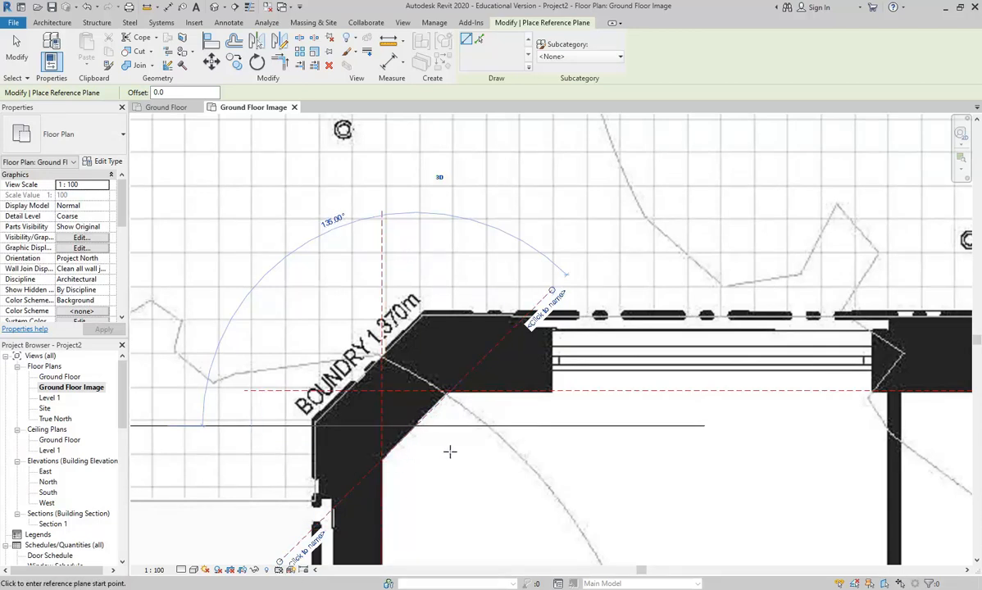
{"action": "scroll", "coordinate": [394, 366], "scroll_direction": "down", "scroll_amount": 2}
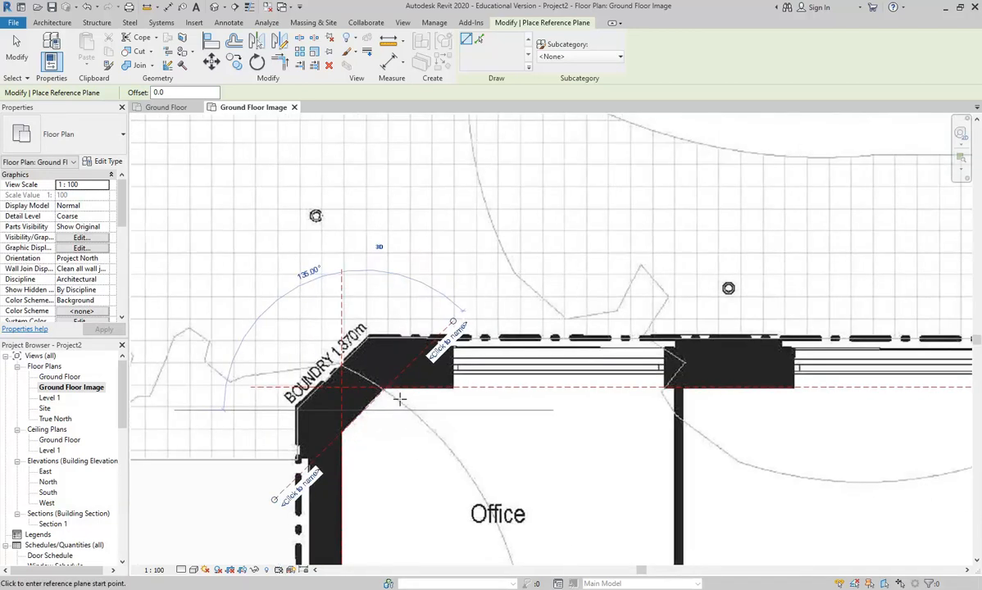
{"action": "scroll", "coordinate": [404, 296], "scroll_direction": "down", "scroll_amount": 4}
{"action": "middle_click_drag", "start_coordinate": [404, 295], "coordinate": [289, 280]}
{"action": "scroll", "coordinate": [565, 316], "scroll_direction": "down", "scroll_amount": 3}
{"action": "scroll", "coordinate": [565, 315], "scroll_direction": "up", "scroll_amount": 1}
{"action": "middle_click_drag", "start_coordinate": [565, 316], "coordinate": [382, 252]}
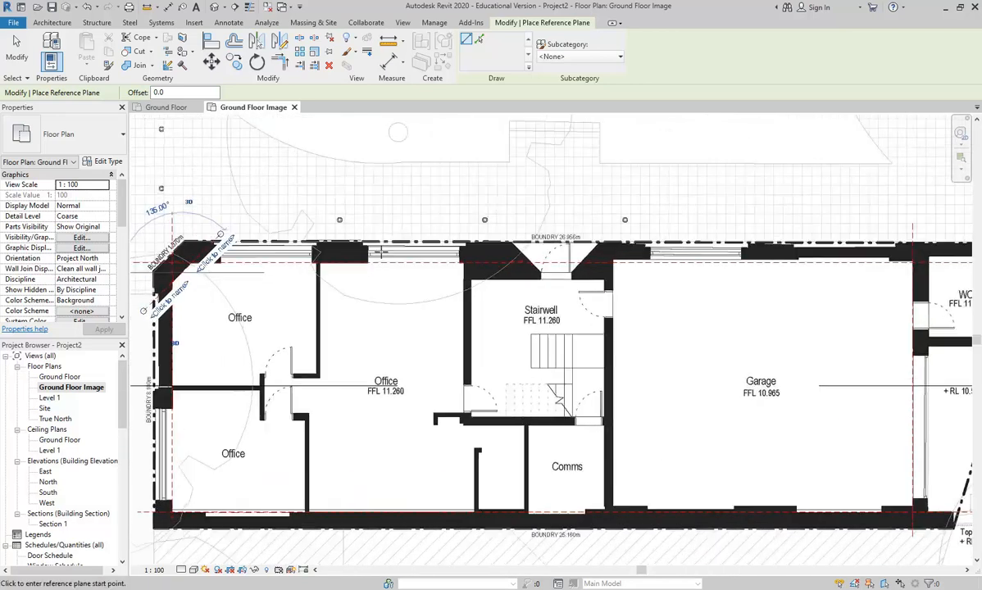
{"action": "scroll", "coordinate": [381, 252], "scroll_direction": "down", "scroll_amount": 4}
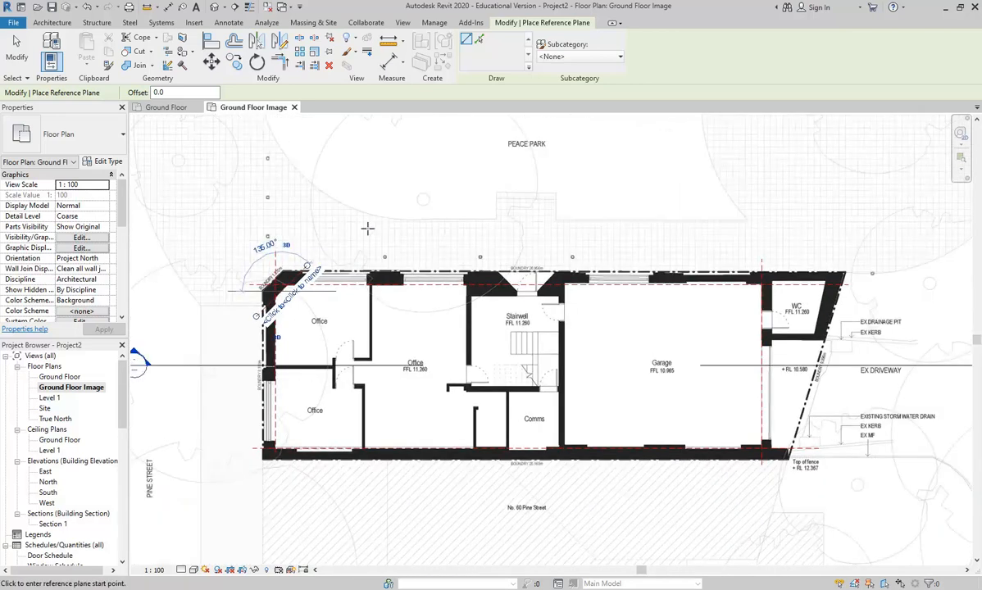
{"action": "right_click", "coordinate": [319, 190]}
- End reference-plane placement and open the Ground Floor plan view, recentring the walls
{"action": "right_click", "coordinate": [344, 199]}
{"action": "left_click", "coordinate": [368, 204]}
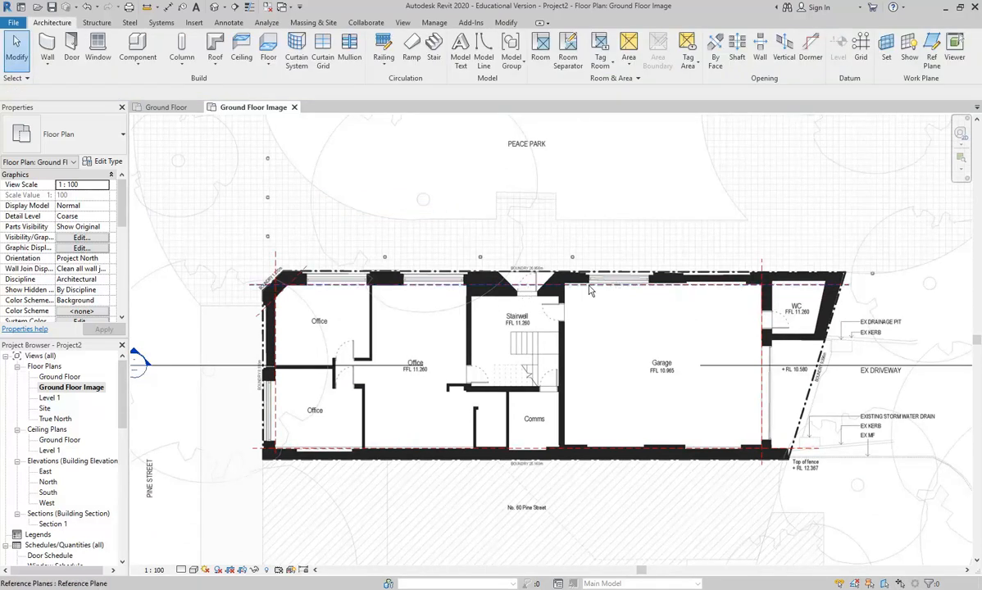
{"action": "left_click", "coordinate": [71, 388]}
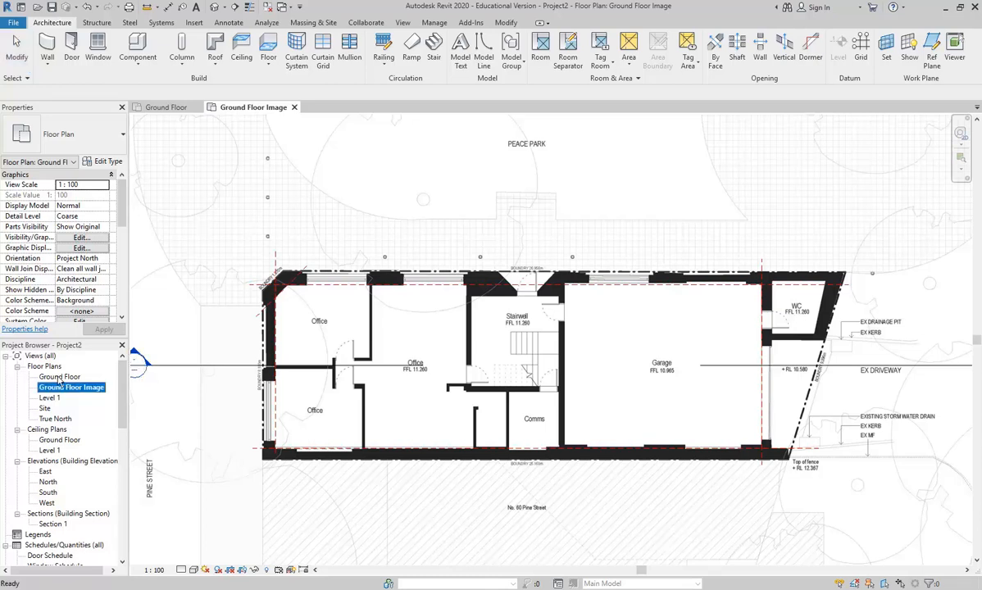
{"action": "double_click", "coordinate": [60, 378]}
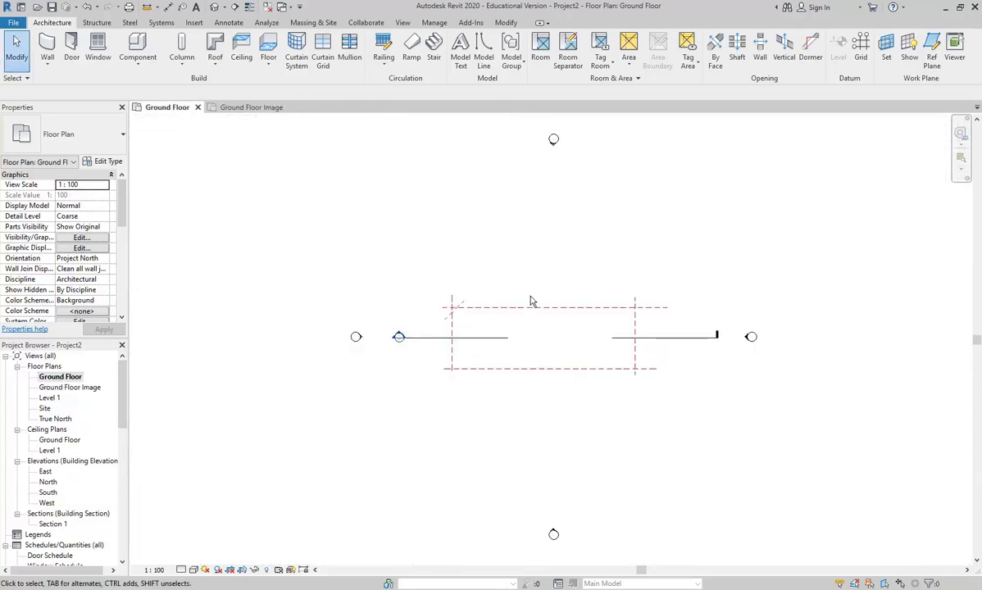
{"action": "scroll", "coordinate": [529, 302], "scroll_direction": "up", "scroll_amount": 3}
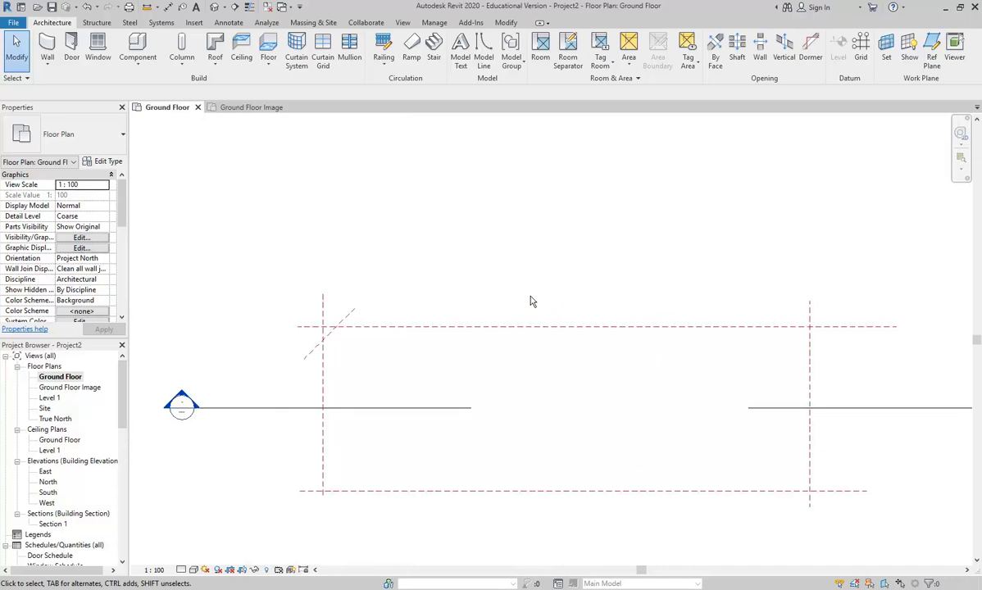
{"action": "middle_click_drag", "start_coordinate": [530, 301], "coordinate": [474, 298]}
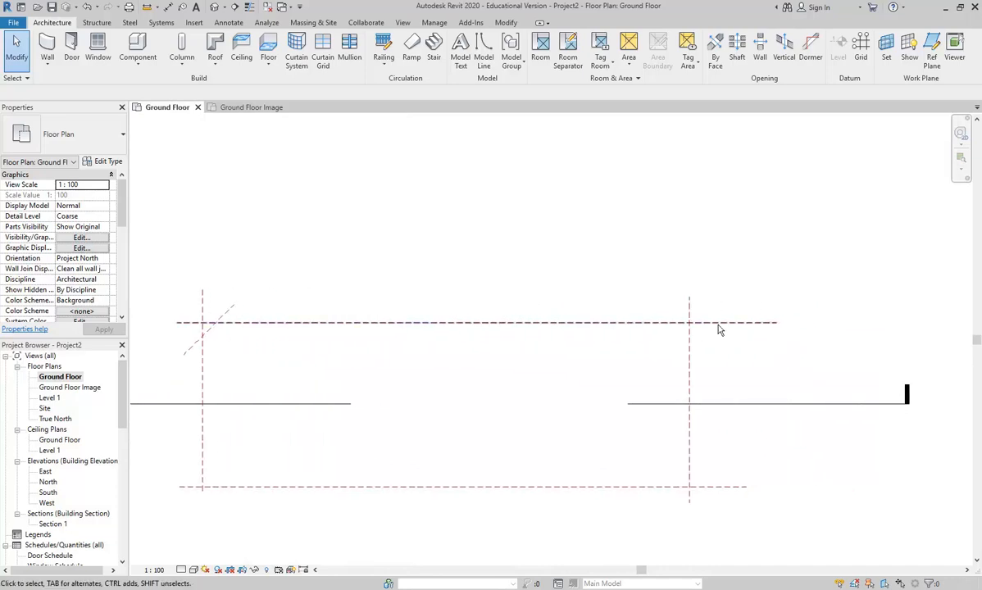
- Open the Ground Floor Image plan and zoom in on the WC corner
{"action": "double_click", "coordinate": [70, 387]}
{"action": "middle_click_drag", "start_coordinate": [796, 294], "coordinate": [554, 301]}
{"action": "scroll", "coordinate": [554, 299], "scroll_direction": "up", "scroll_amount": 2}
{"action": "scroll", "coordinate": [556, 301], "scroll_direction": "up", "scroll_amount": 1}
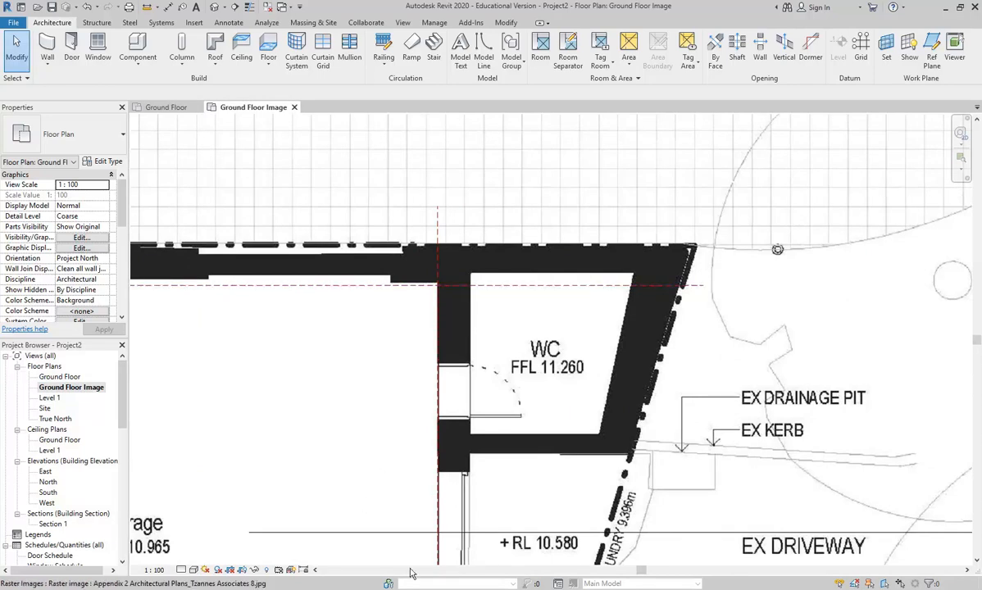
{"action": "key", "text": "alt+Tab"}
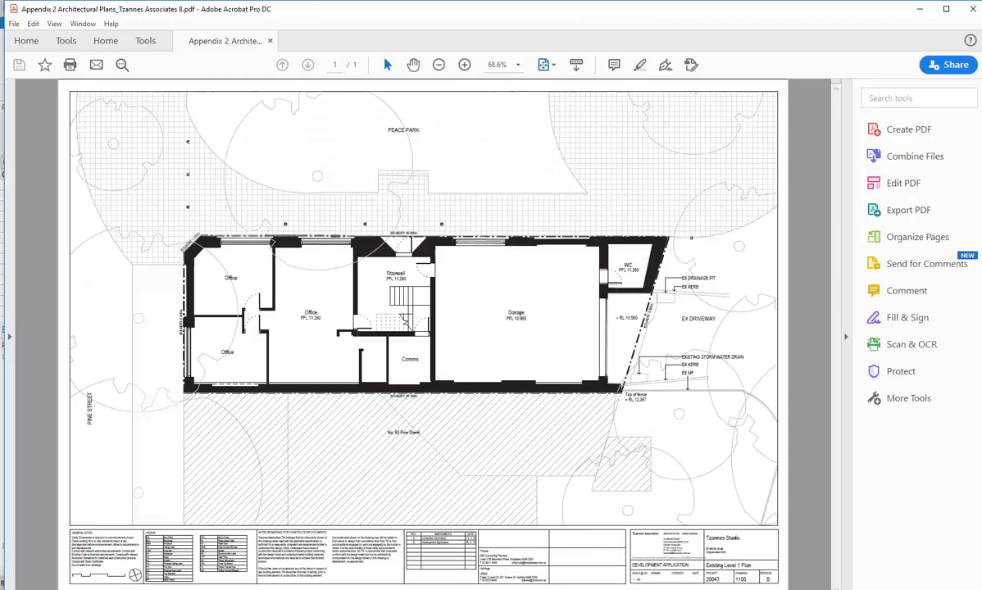
{"action": "key", "text": "alt+Tab"}
{"action": "key", "text": "alt+Tab"}
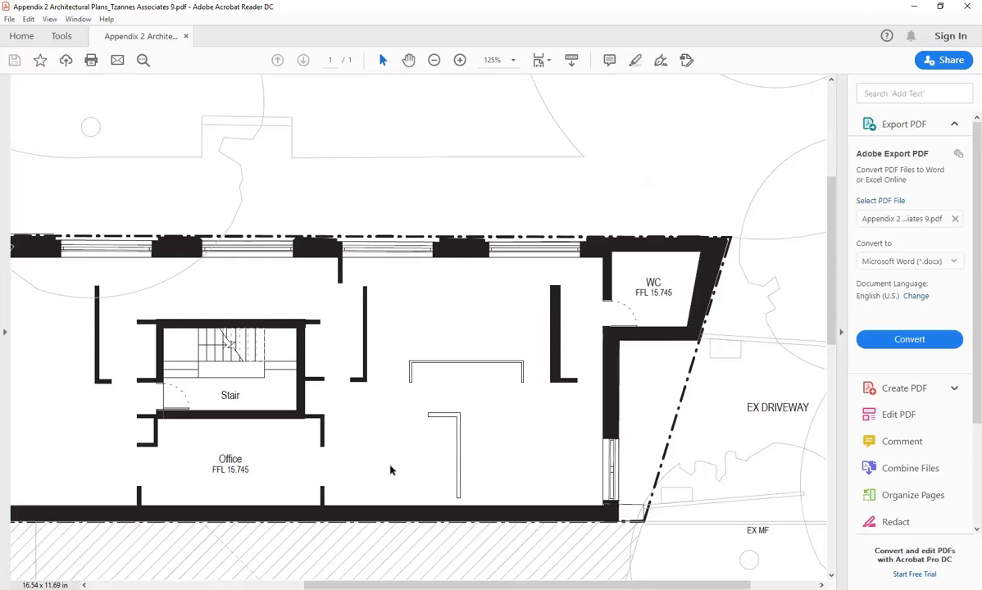
{"action": "key", "text": "alt+Tab"}
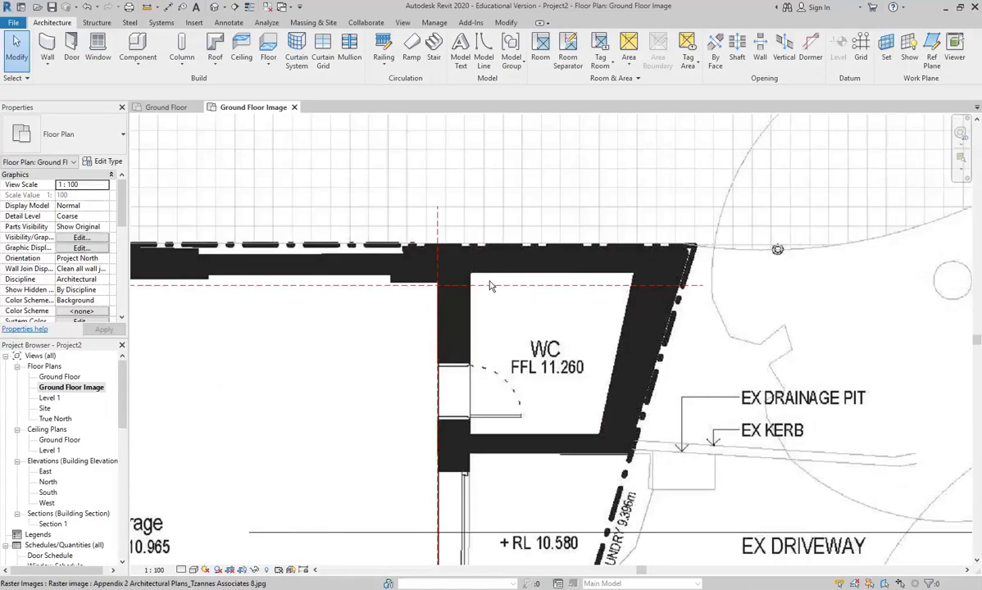
- Draw a horizontal reference plane across the WC, 200 above the existing plane
{"action": "left_click", "coordinate": [930, 53]}
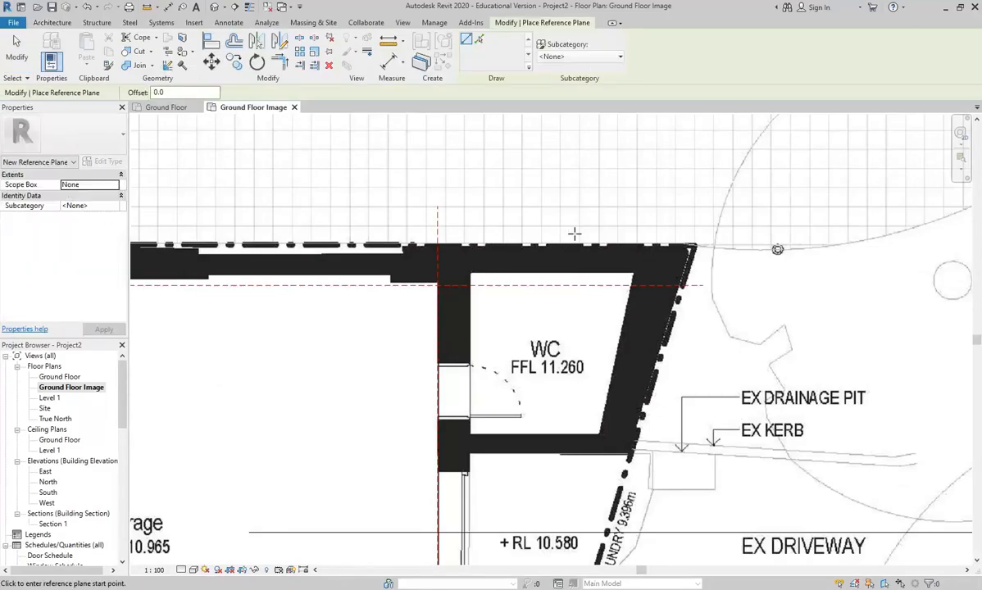
{"action": "scroll", "coordinate": [461, 224], "scroll_direction": "up", "scroll_amount": 4}
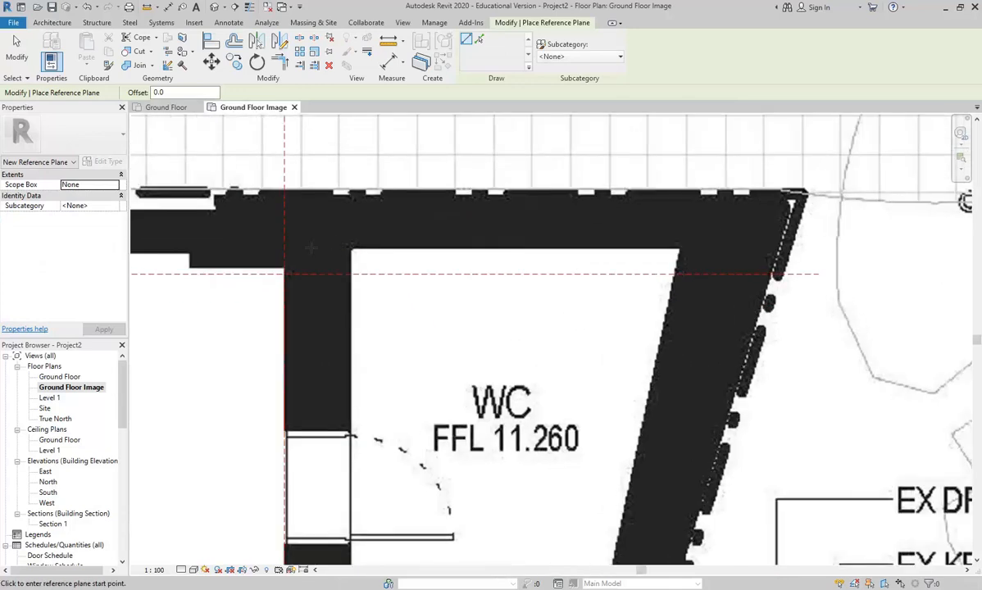
{"action": "left_click", "coordinate": [305, 249]}
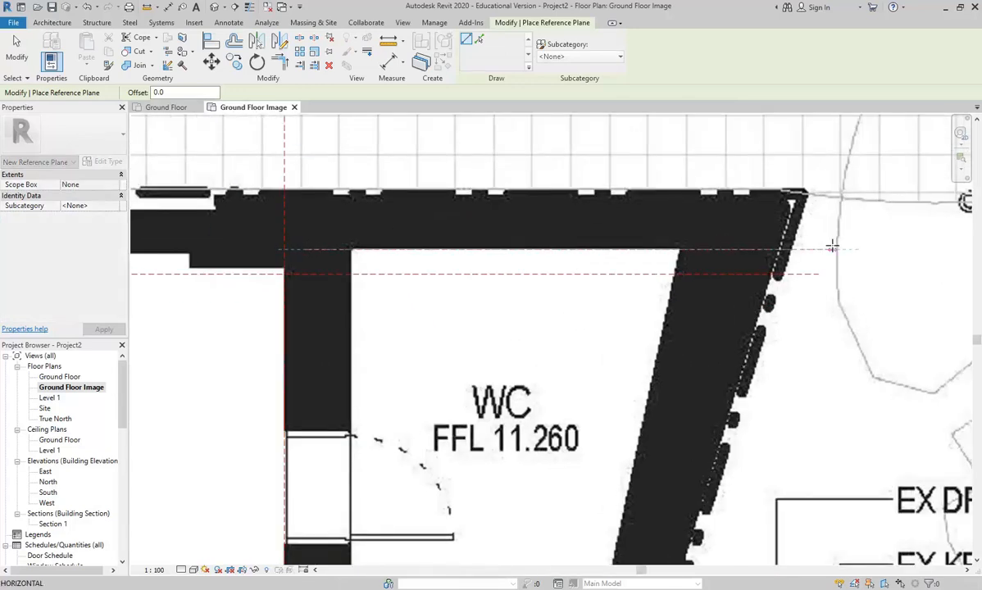
{"action": "left_click", "coordinate": [708, 249]}
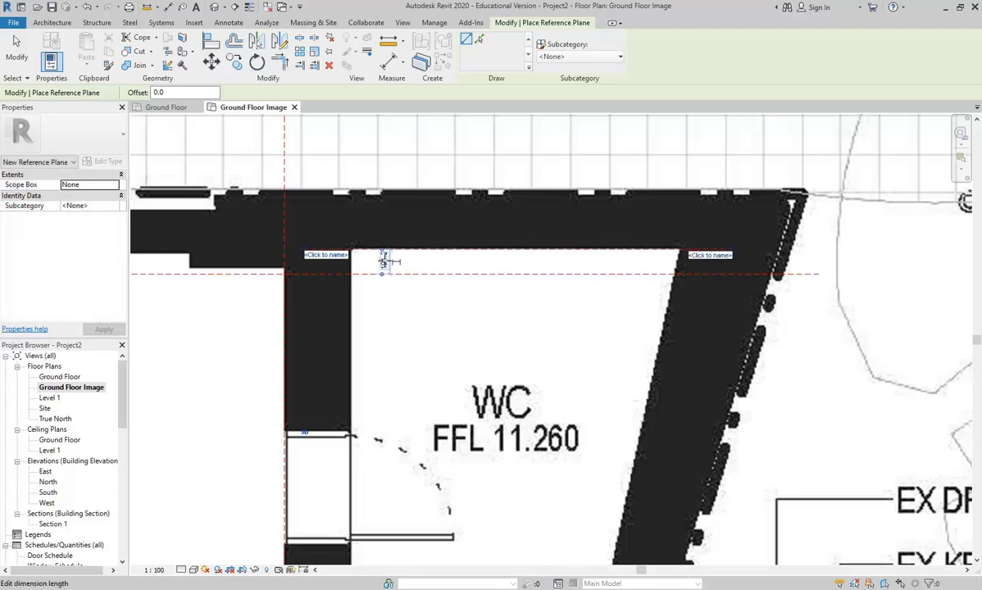
{"action": "left_click", "coordinate": [384, 260]}
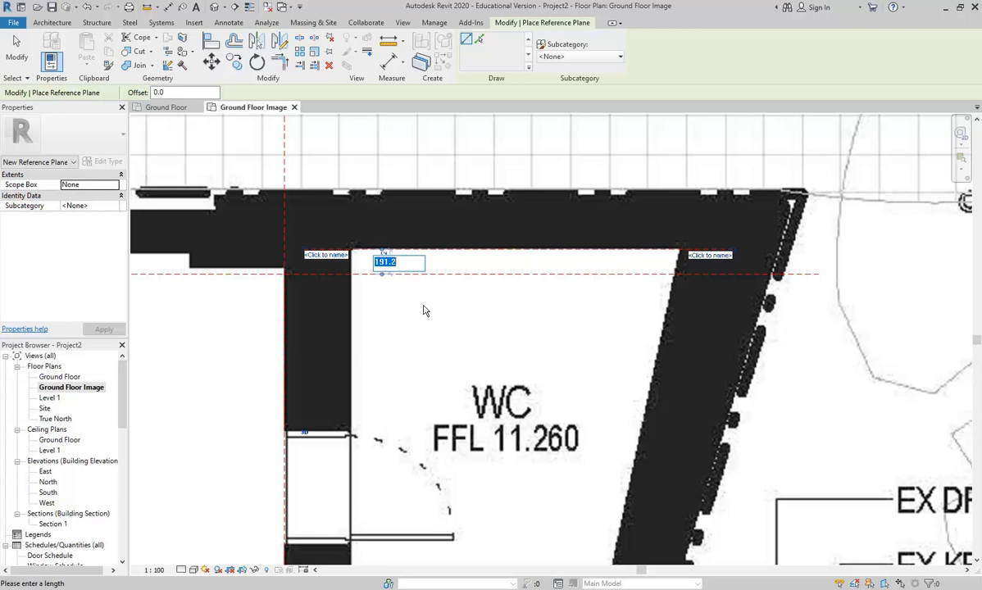
{"action": "type", "text": "200"}
{"action": "key", "text": "Return"}
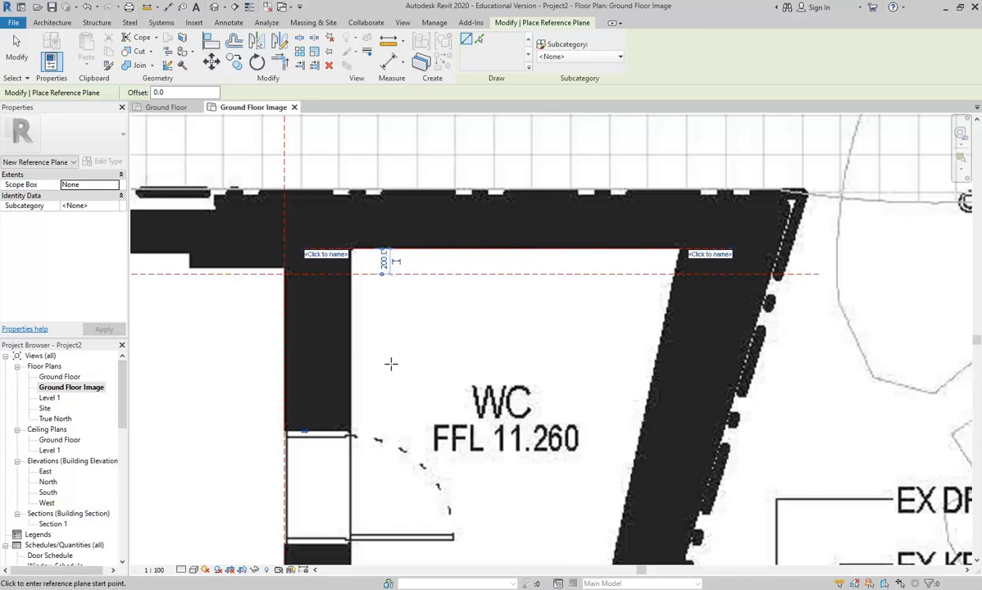
- Start an angled reference plane at the WC's top corner
{"action": "scroll", "coordinate": [346, 216], "scroll_direction": "down", "scroll_amount": 4}
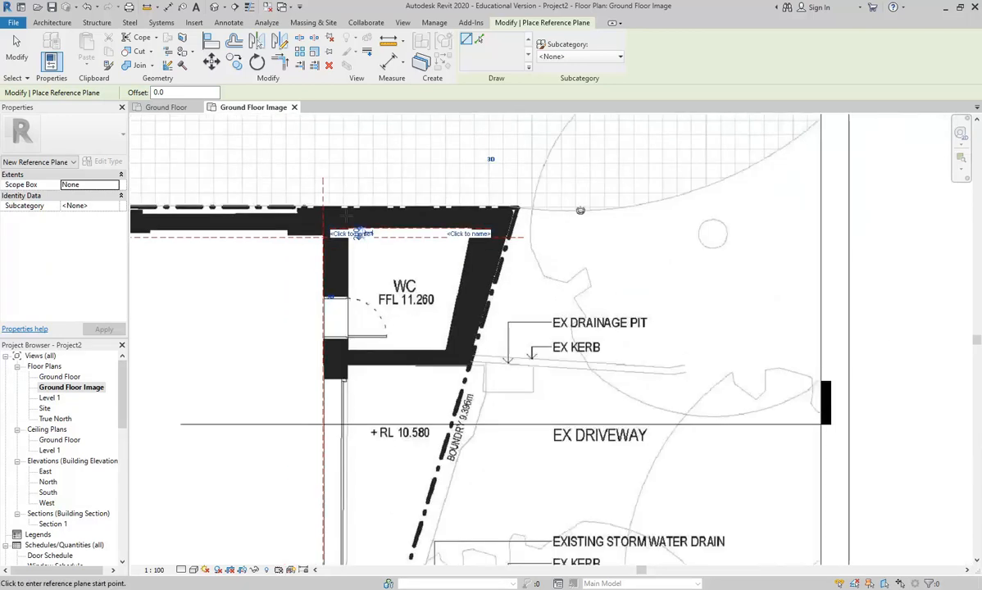
{"action": "scroll", "coordinate": [425, 237], "scroll_direction": "up", "scroll_amount": 3}
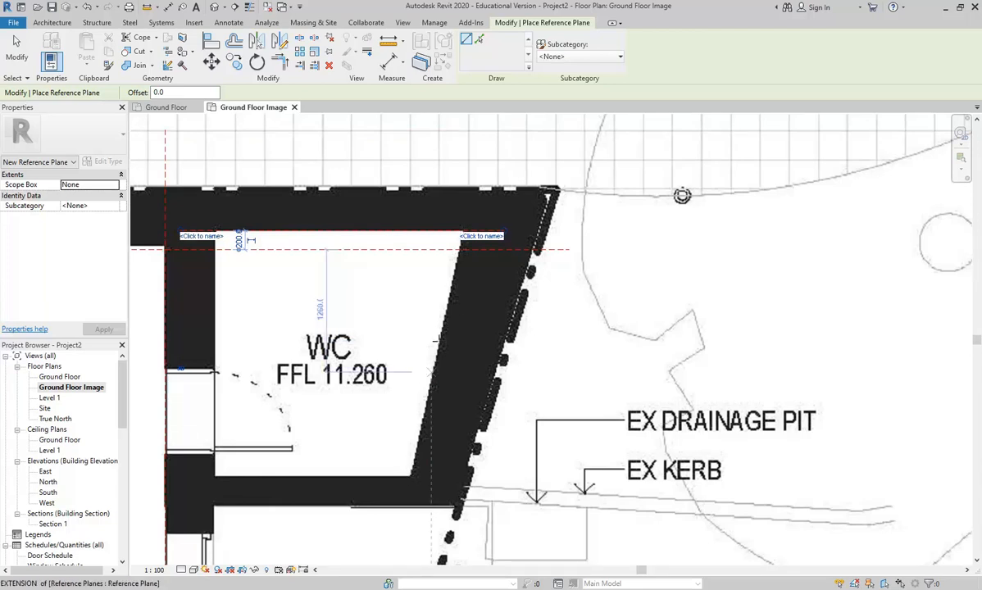
{"action": "scroll", "coordinate": [471, 233], "scroll_direction": "down", "scroll_amount": 3}
{"action": "scroll", "coordinate": [445, 325], "scroll_direction": "up", "scroll_amount": 2}
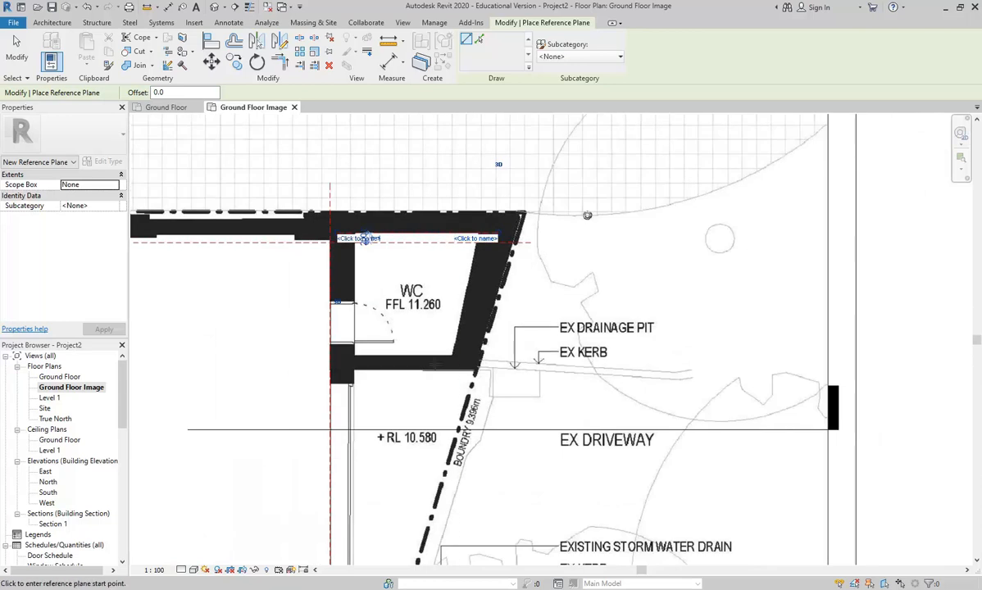
{"action": "scroll", "coordinate": [442, 396], "scroll_direction": "up", "scroll_amount": 2}
{"action": "scroll", "coordinate": [443, 397], "scroll_direction": "up", "scroll_amount": 1}
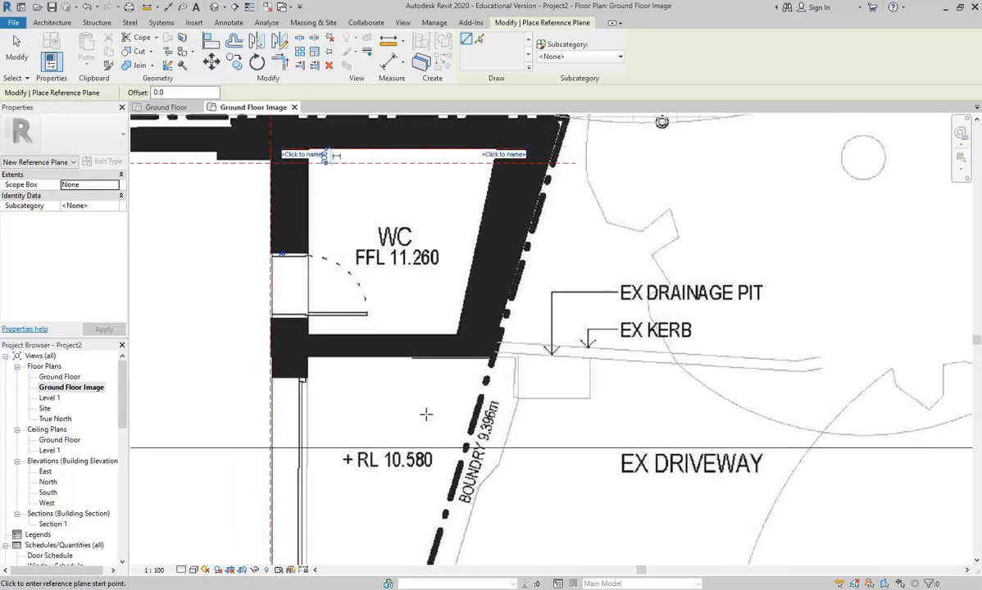
{"action": "scroll", "coordinate": [414, 404], "scroll_direction": "down", "scroll_amount": 2}
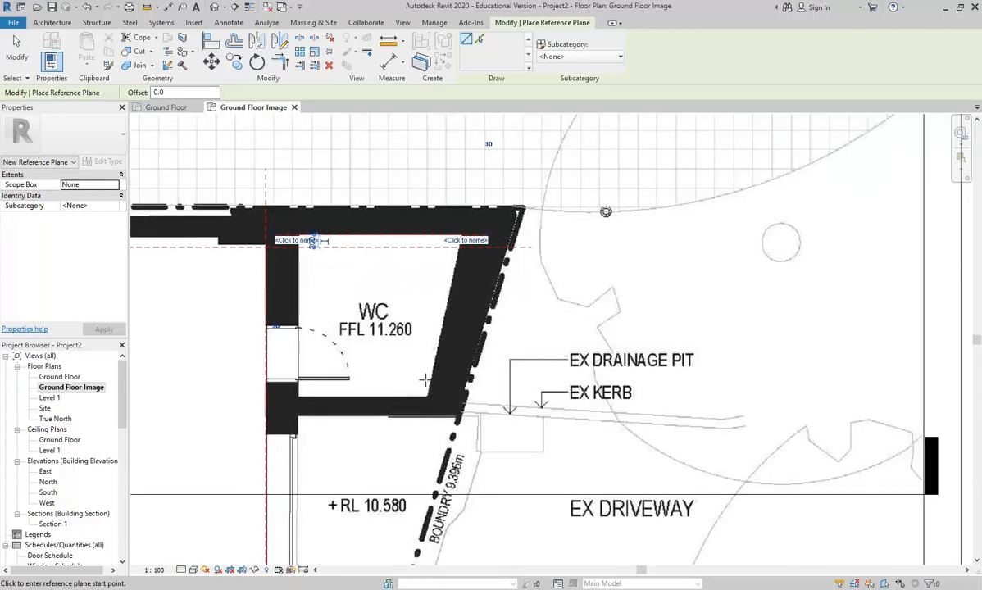
{"action": "scroll", "coordinate": [418, 402], "scroll_direction": "up", "scroll_amount": 2}
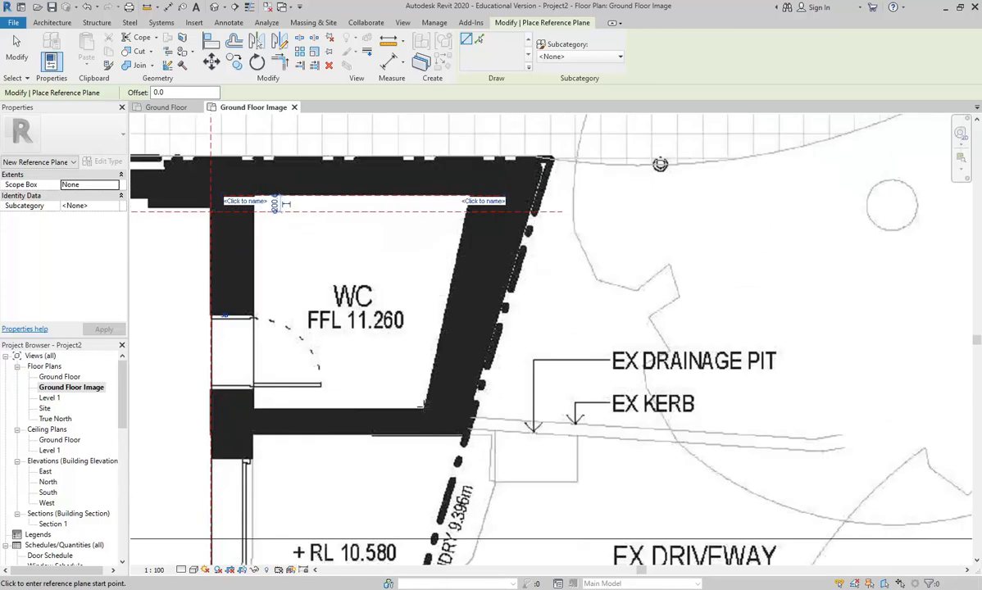
{"action": "left_click", "coordinate": [424, 405]}
{"action": "scroll", "coordinate": [470, 290], "scroll_direction": "down", "scroll_amount": 1}
- Finish the reference plane along the WC's angled wall and cancel the pending plane
{"action": "middle_click_drag", "start_coordinate": [471, 290], "coordinate": [435, 350]}
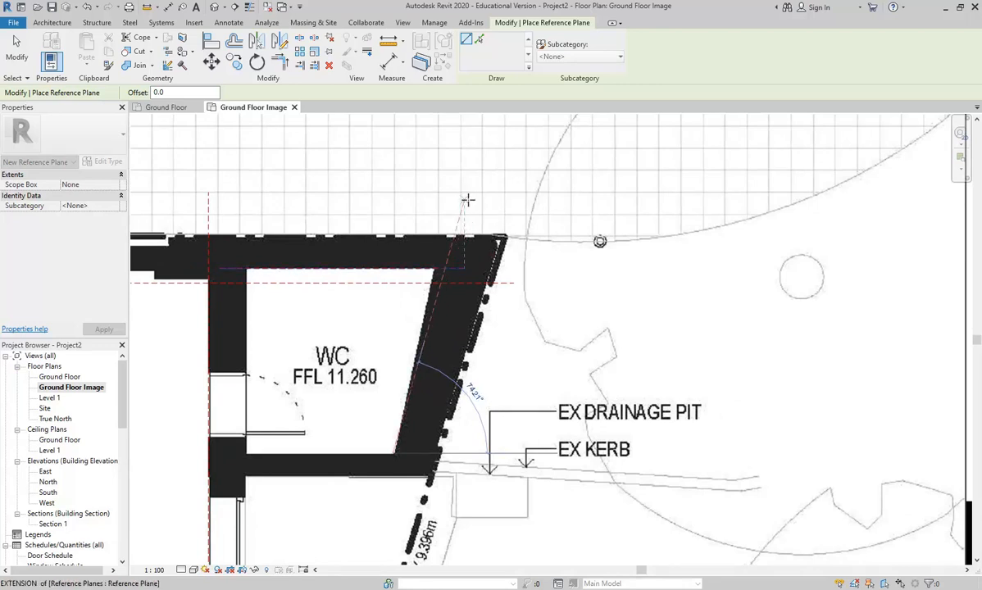
{"action": "scroll", "coordinate": [466, 200], "scroll_direction": "up", "scroll_amount": 2}
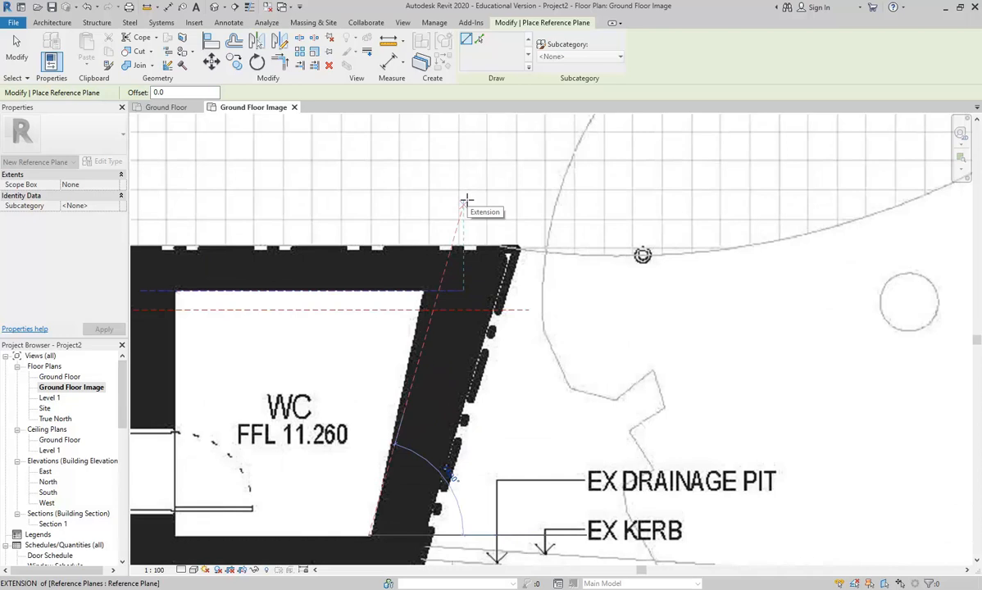
{"action": "right_click", "coordinate": [466, 200]}
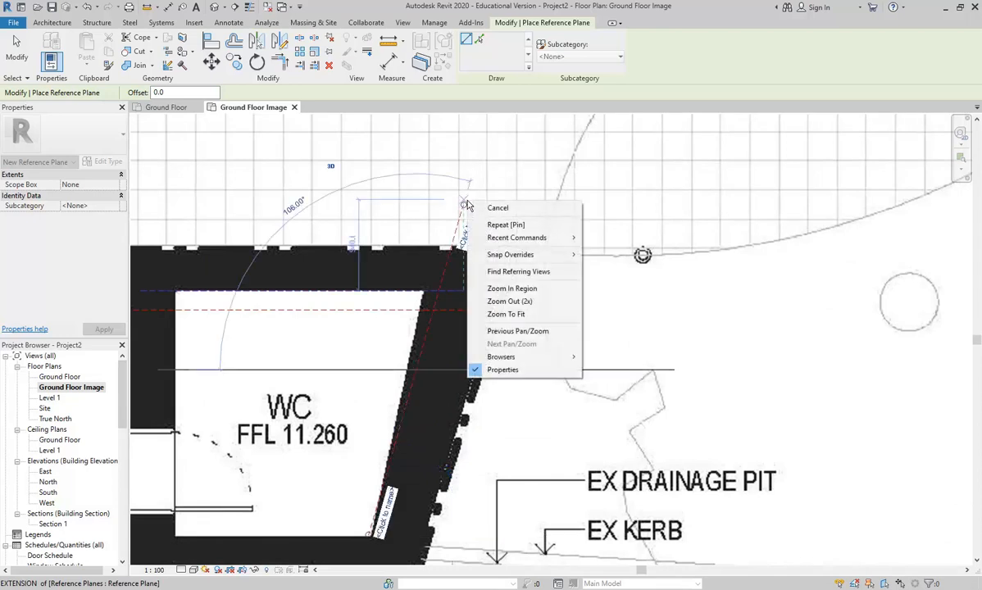
{"action": "left_click", "coordinate": [482, 131]}
- Draw a reference plane along the sloped boundary line, extending past the wall
{"action": "scroll", "coordinate": [476, 212], "scroll_direction": "down", "scroll_amount": 1}
{"action": "middle_click_drag", "start_coordinate": [476, 212], "coordinate": [524, 145]}
{"action": "left_click_drag", "start_coordinate": [431, 423], "coordinate": [392, 489]}
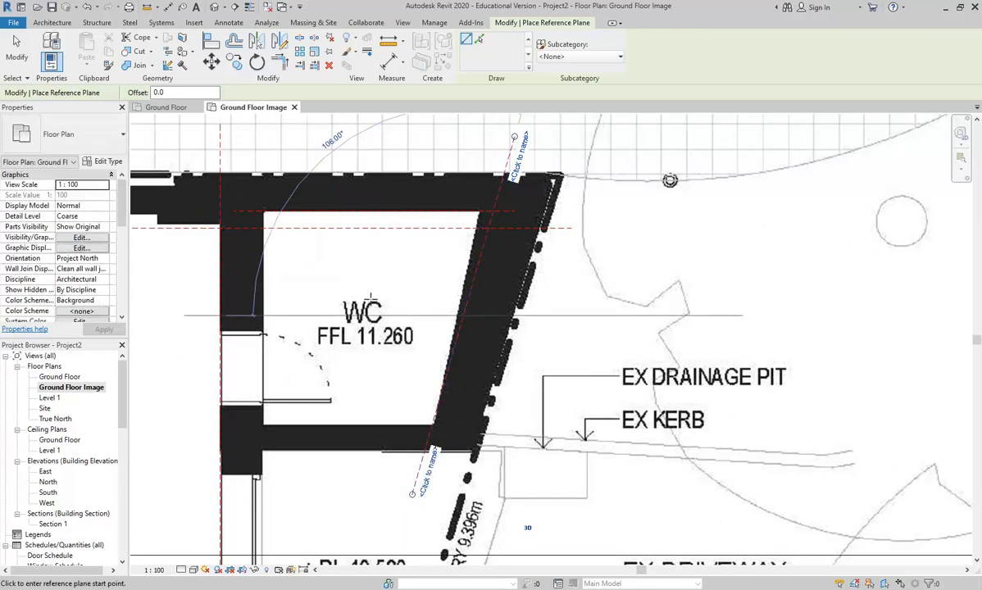
{"action": "scroll", "coordinate": [603, 119], "scroll_direction": "down", "scroll_amount": 3}
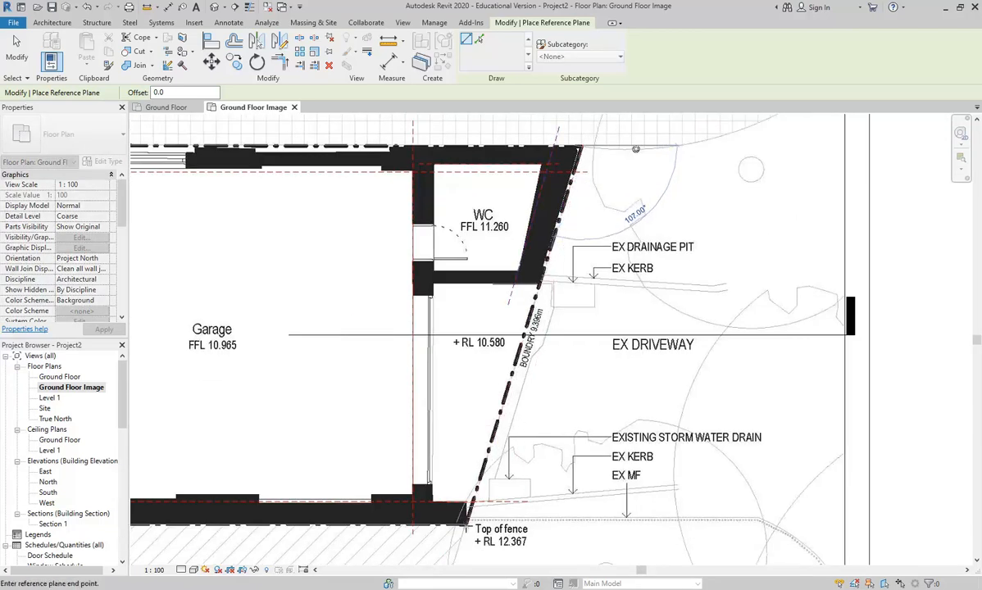
{"action": "scroll", "coordinate": [466, 520], "scroll_direction": "up", "scroll_amount": 3}
{"action": "left_click", "coordinate": [466, 518]}
{"action": "scroll", "coordinate": [472, 287], "scroll_direction": "down", "scroll_amount": 2}
{"action": "scroll", "coordinate": [471, 289], "scroll_direction": "up", "scroll_amount": 2}
{"action": "middle_click_drag", "start_coordinate": [459, 270], "coordinate": [459, 344]}
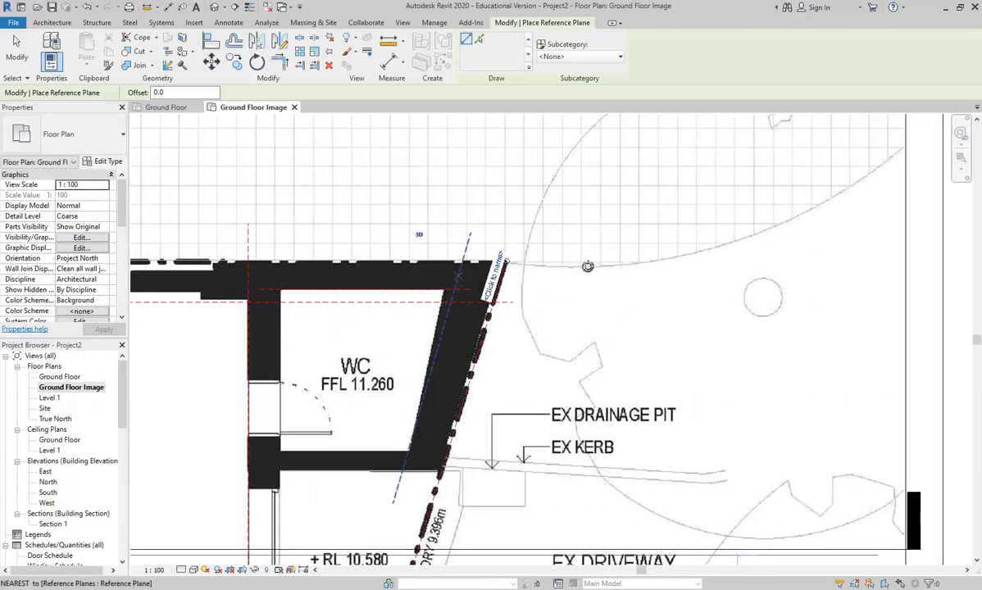
{"action": "scroll", "coordinate": [446, 328], "scroll_direction": "up", "scroll_amount": 2}
{"action": "key", "text": "Escape"}
{"action": "key", "text": "Escape"}
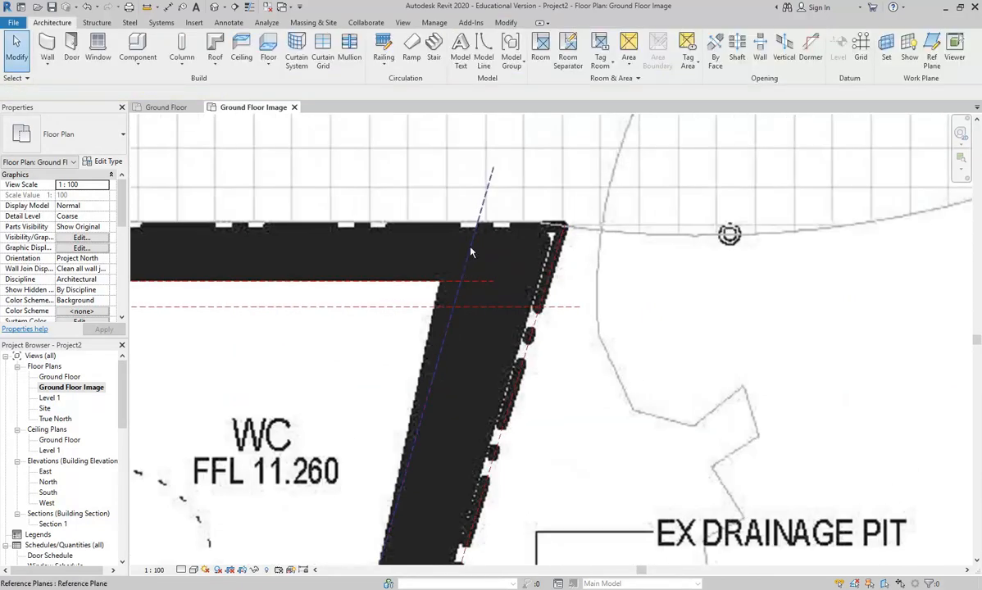
- Drag the boundary reference plane's top end up above the WC's top wall
{"action": "left_click", "coordinate": [472, 253]}
{"action": "scroll", "coordinate": [473, 279], "scroll_direction": "down", "scroll_amount": 2}
{"action": "middle_click_drag", "start_coordinate": [475, 296], "coordinate": [471, 265]}
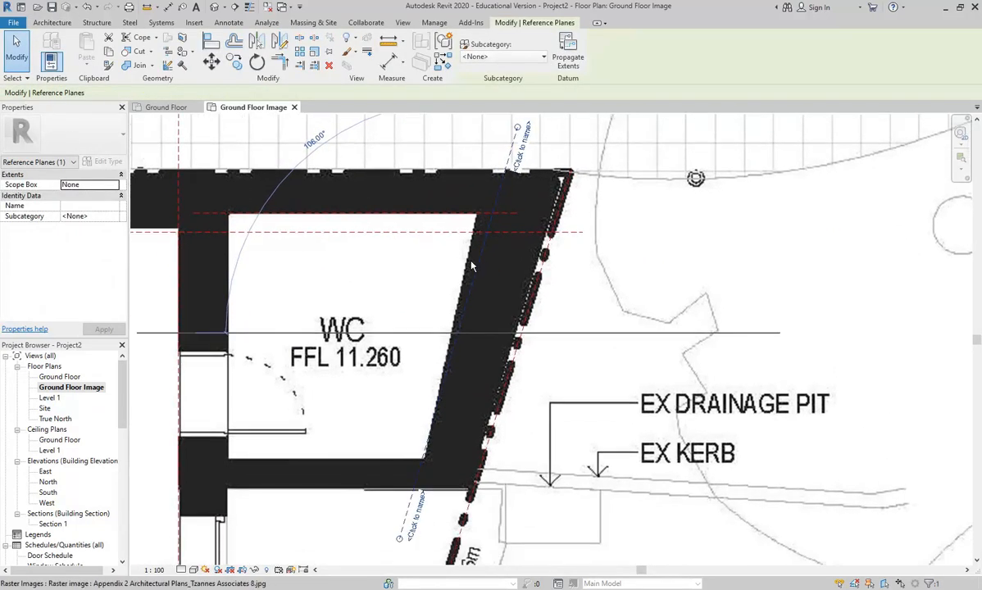
{"action": "scroll", "coordinate": [472, 265], "scroll_direction": "down", "scroll_amount": 1}
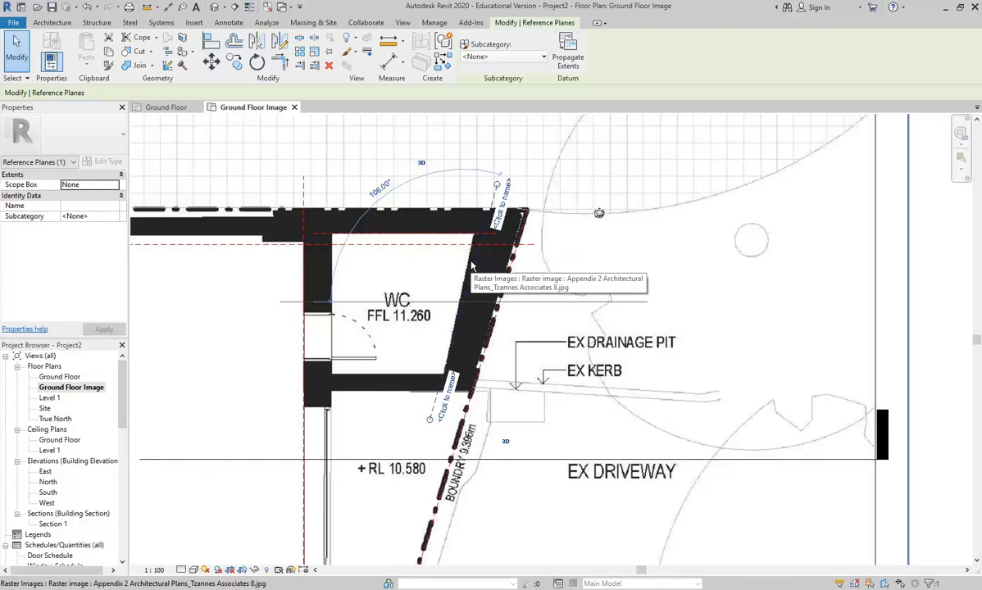
{"action": "key", "text": "Escape"}
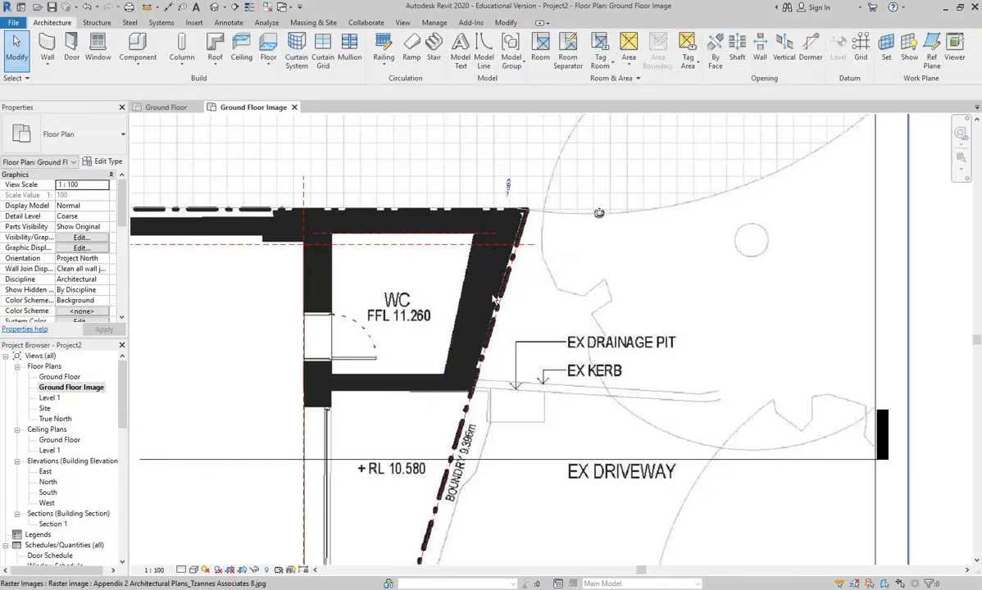
{"action": "left_click", "coordinate": [491, 322]}
{"action": "scroll", "coordinate": [535, 208], "scroll_direction": "up", "scroll_amount": 2}
{"action": "left_click_drag", "start_coordinate": [524, 210], "coordinate": [534, 154]}
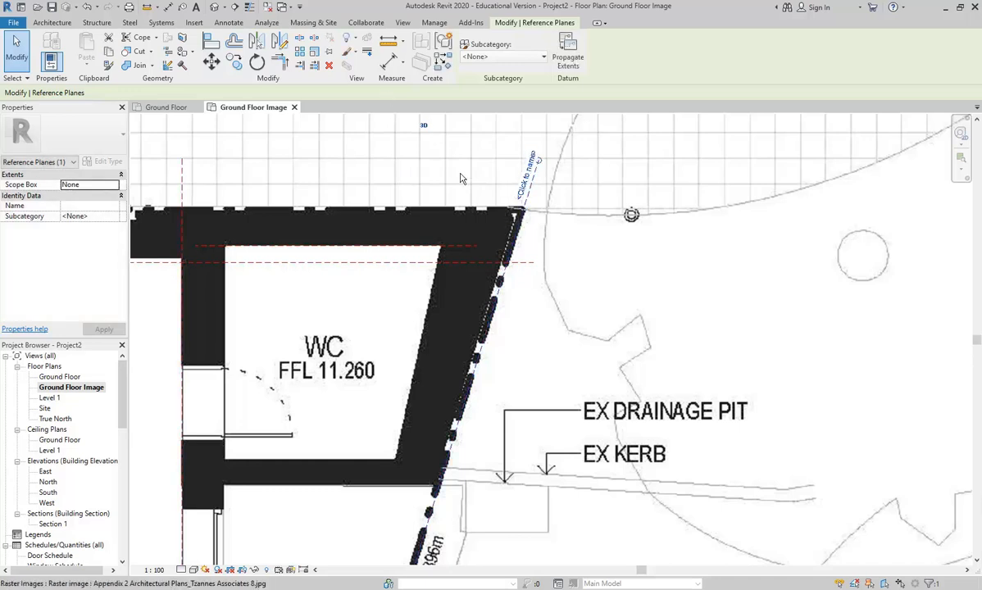
{"action": "key", "text": "Escape"}
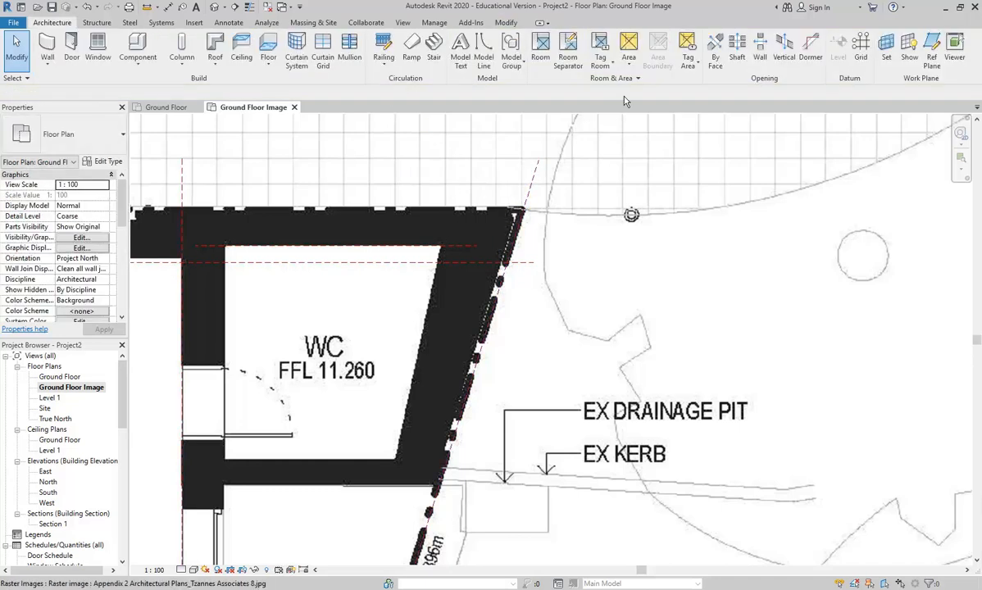
- Draw a new reference plane parallel to the WC's angled wall
{"action": "left_click", "coordinate": [931, 61]}
{"action": "left_click", "coordinate": [487, 150]}
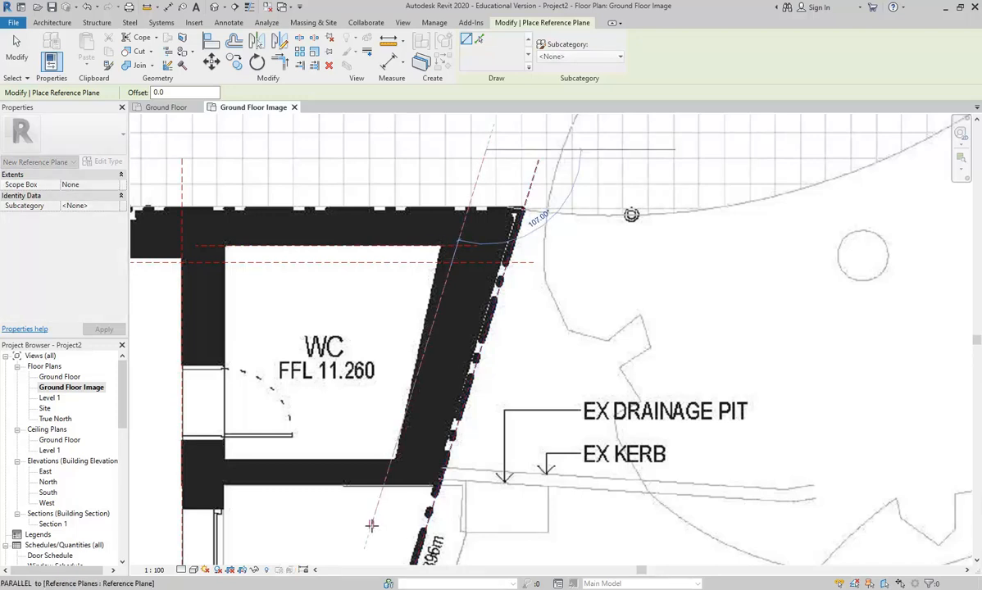
{"action": "left_click", "coordinate": [370, 527]}
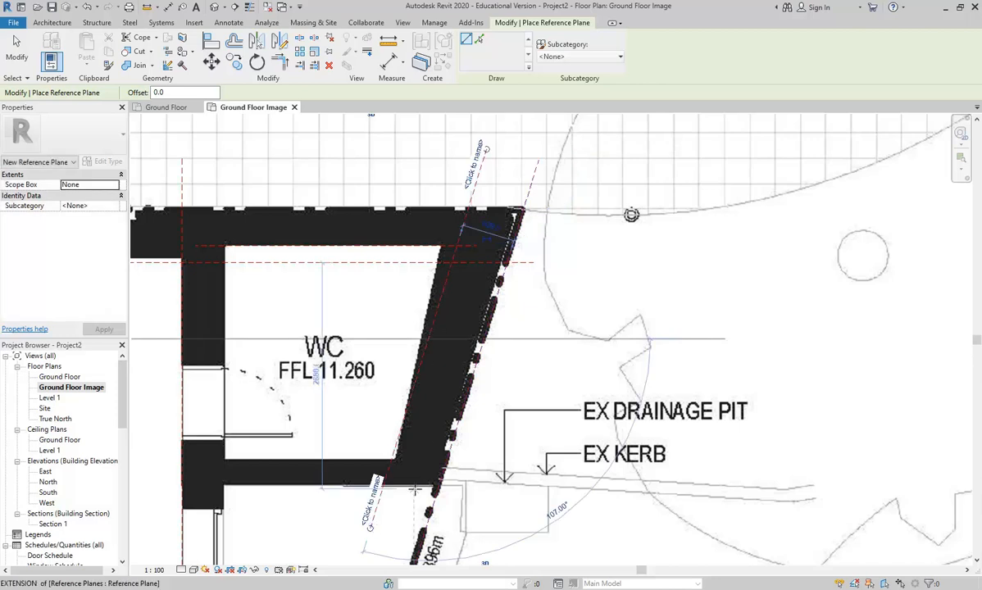
{"action": "key", "text": "Escape"}
{"action": "key", "text": "Escape"}
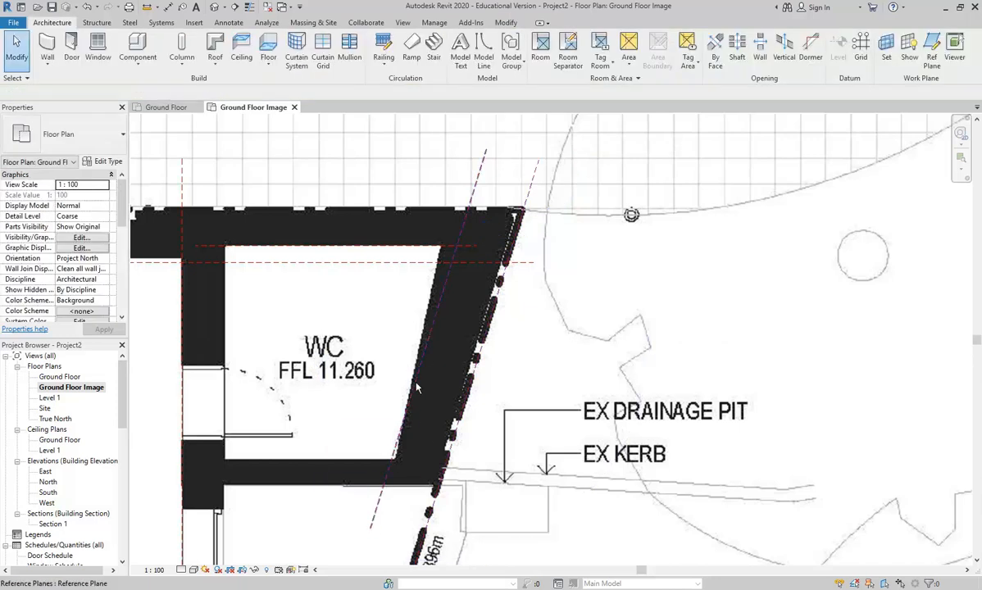
- Change the new plane's 629.0 spacing from the angled plane to 300
{"action": "left_click", "coordinate": [436, 306]}
{"action": "left_click", "coordinate": [494, 228]}
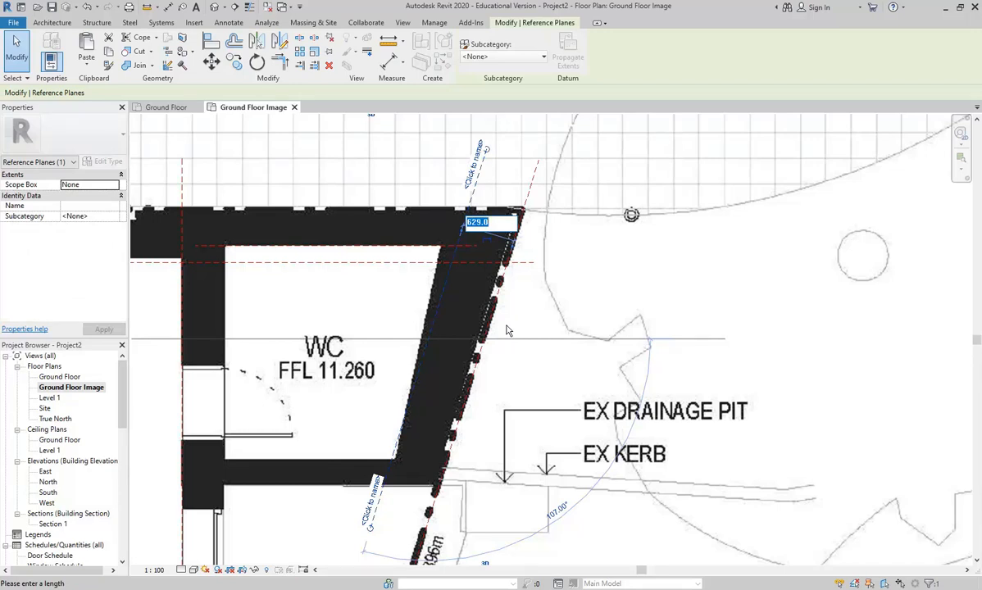
{"action": "type", "text": "300"}
{"action": "key", "text": "Return"}
{"action": "key", "text": "Escape"}
{"action": "middle_click_drag", "start_coordinate": [307, 328], "coordinate": [535, 340]}
{"action": "scroll", "coordinate": [516, 304], "scroll_direction": "up", "scroll_amount": 1}
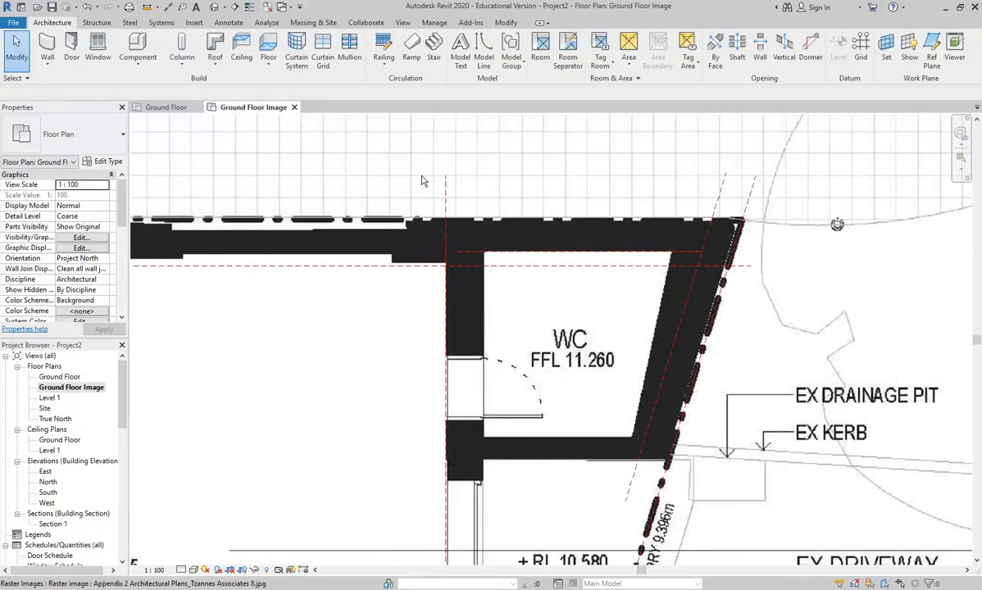
{"action": "scroll", "coordinate": [401, 203], "scroll_direction": "up", "scroll_amount": 3}
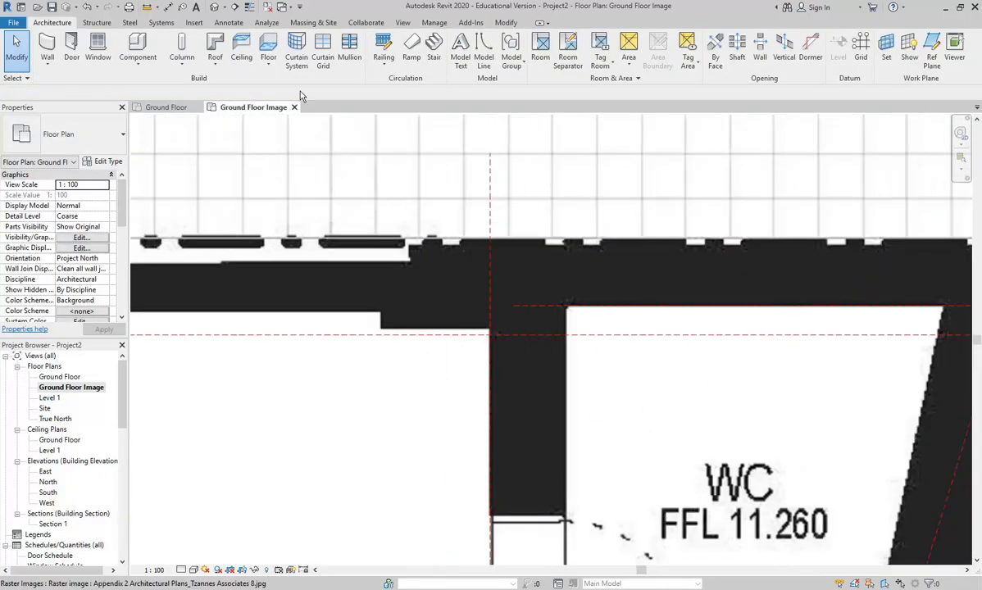
- Measure the perimeter wall's thickness across its corner
{"action": "left_click", "coordinate": [148, 7]}
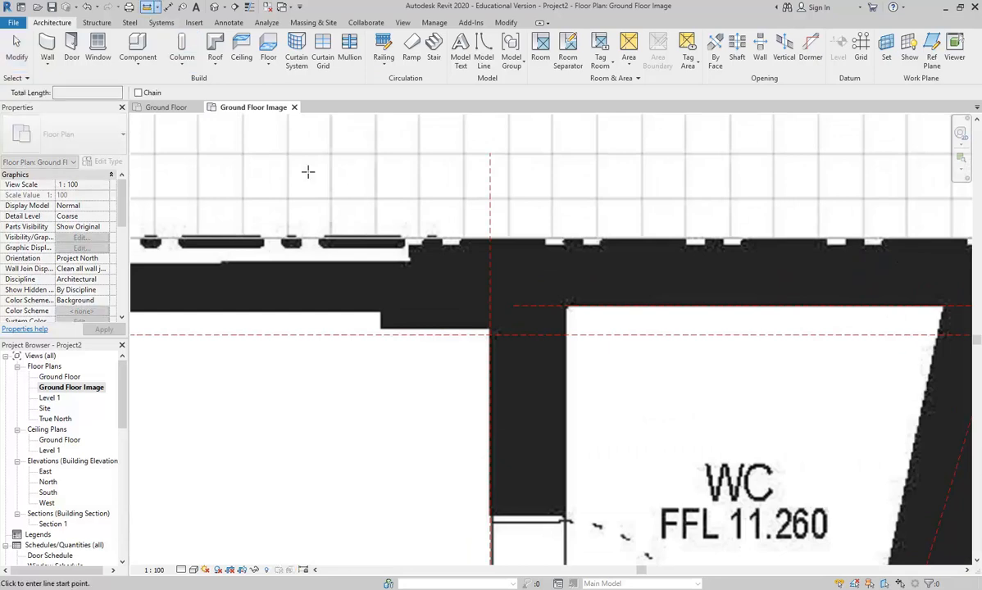
{"action": "left_click", "coordinate": [410, 335]}
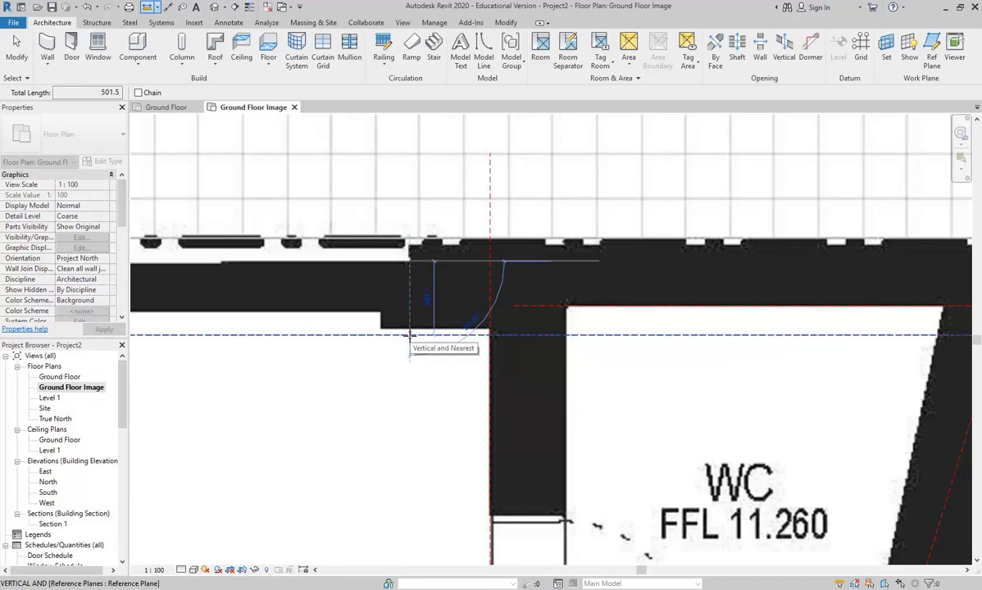
{"action": "scroll", "coordinate": [410, 334], "scroll_direction": "down", "scroll_amount": 4}
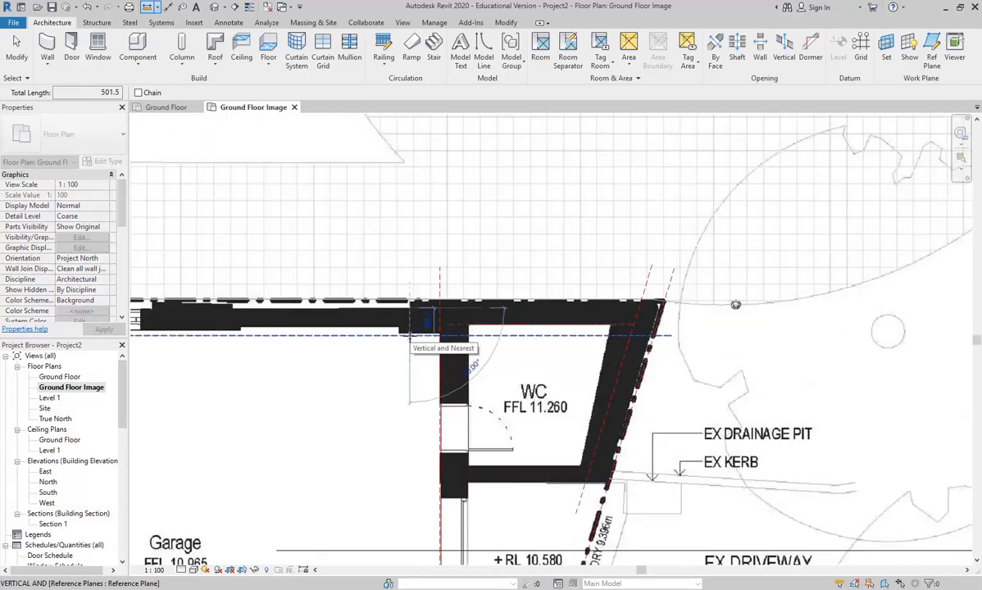
{"action": "scroll", "coordinate": [668, 422], "scroll_direction": "up", "scroll_amount": 5}
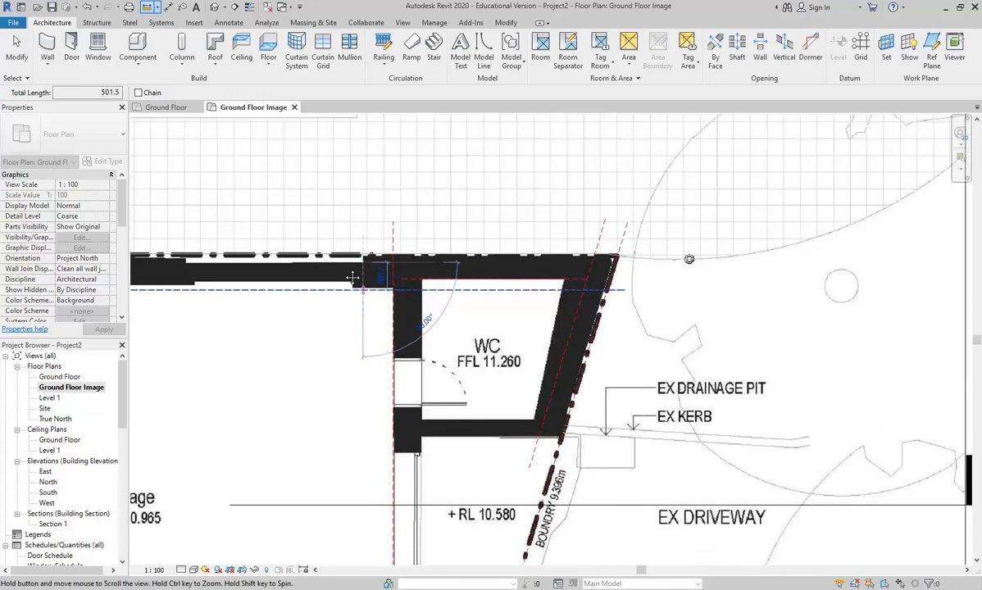
{"action": "key", "text": "Escape"}
{"action": "key", "text": "Escape"}
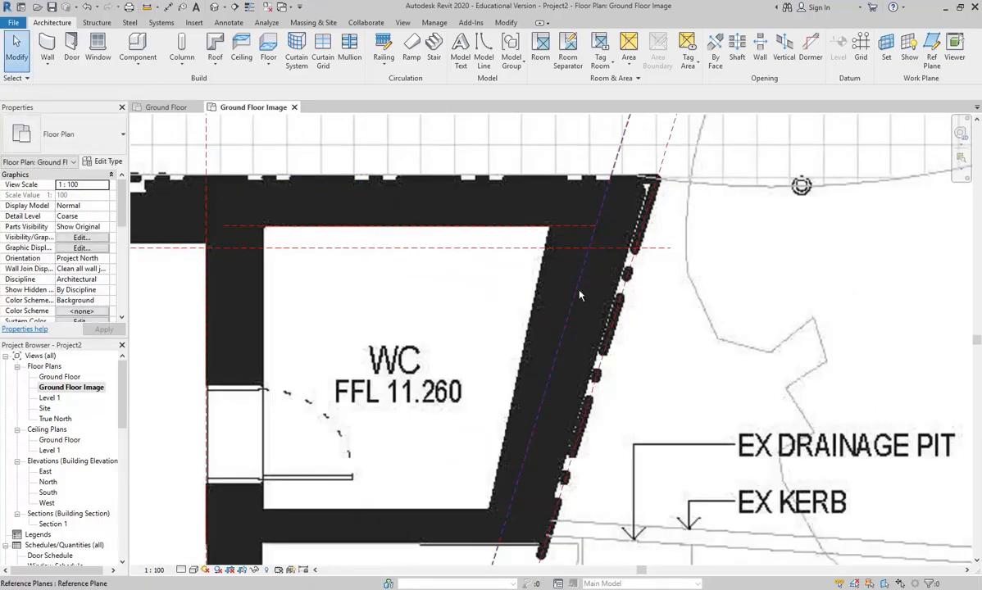
- Change the angled reference plane's spacing from 400.0 to 500
{"action": "left_click", "coordinate": [571, 295]}
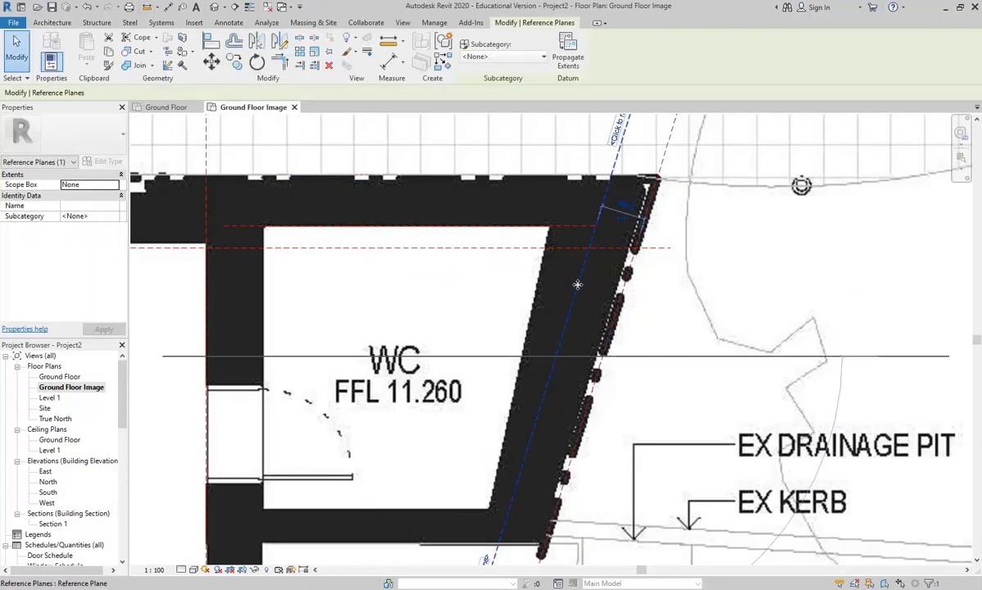
{"action": "left_click", "coordinate": [628, 204]}
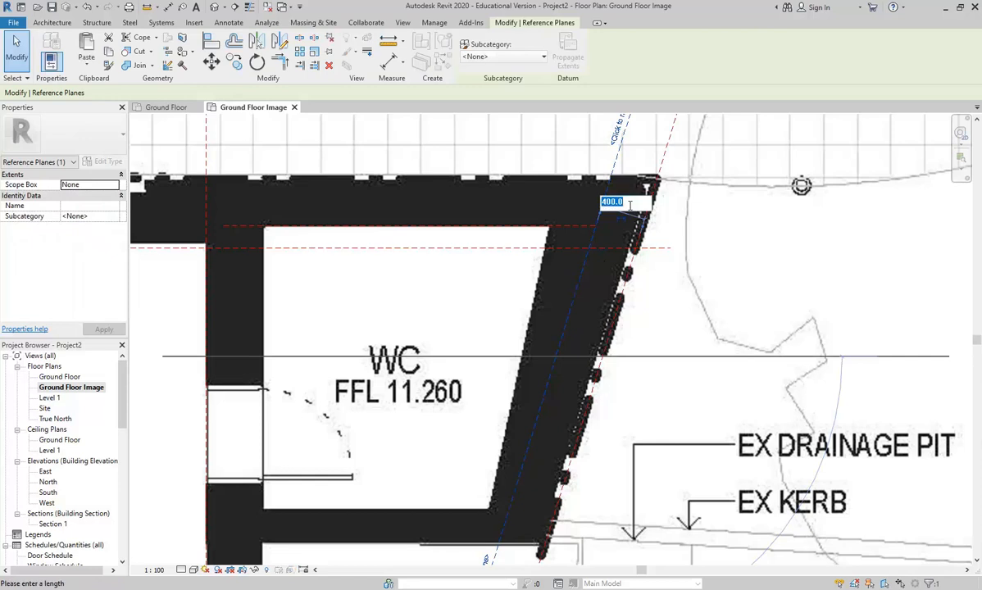
{"action": "type", "text": "500"}
{"action": "key", "text": "Return"}
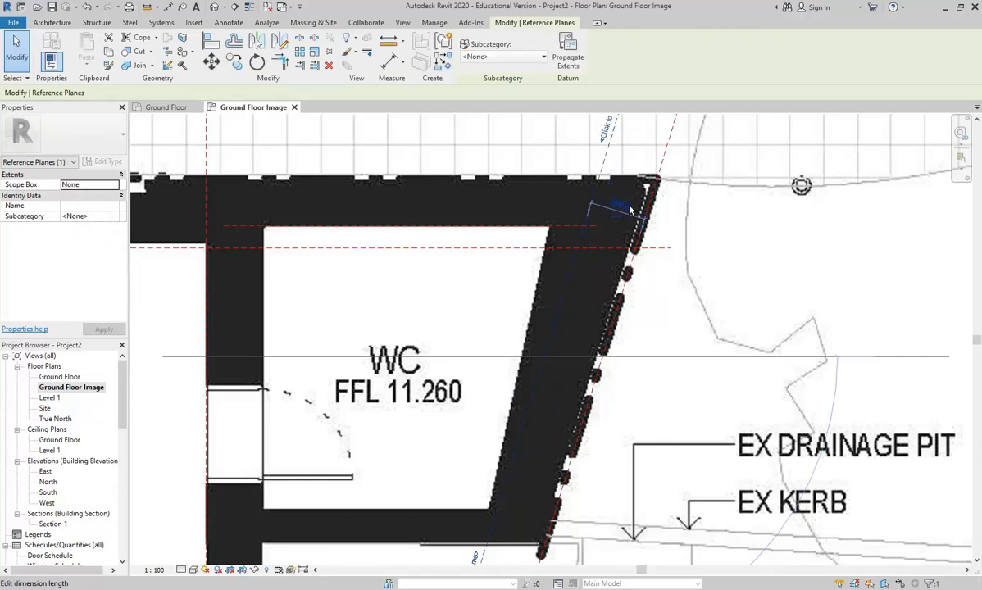
{"action": "key", "text": "Escape"}
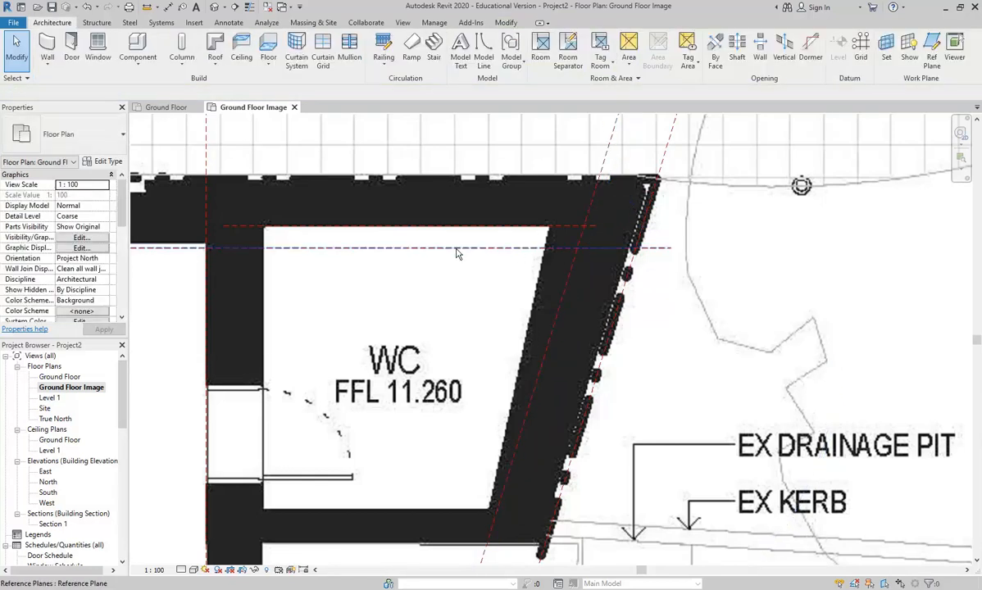
{"action": "left_click", "coordinate": [484, 250]}
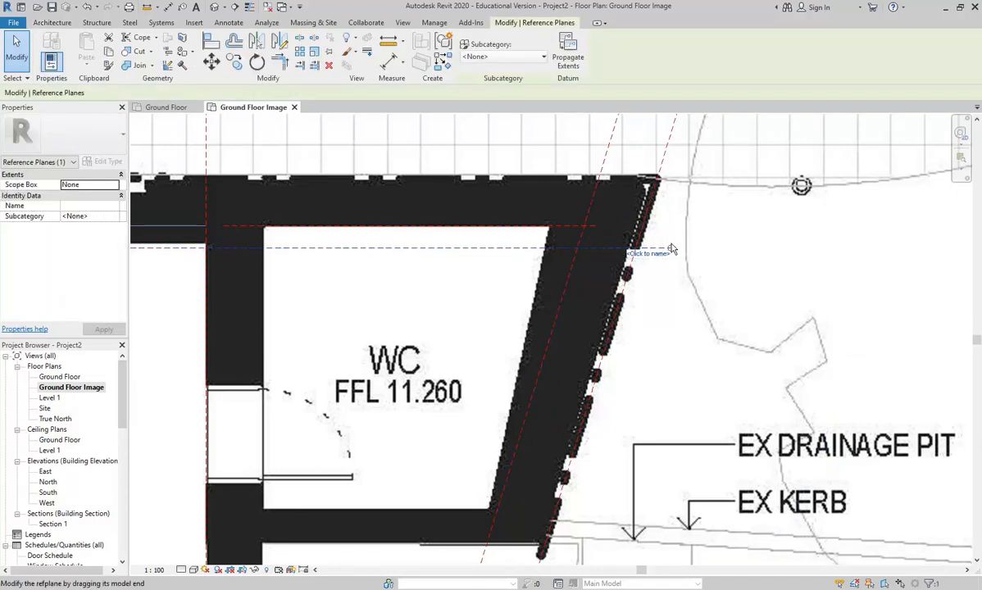
{"action": "key", "text": "Escape"}
{"action": "scroll", "coordinate": [448, 247], "scroll_direction": "down", "scroll_amount": 5}
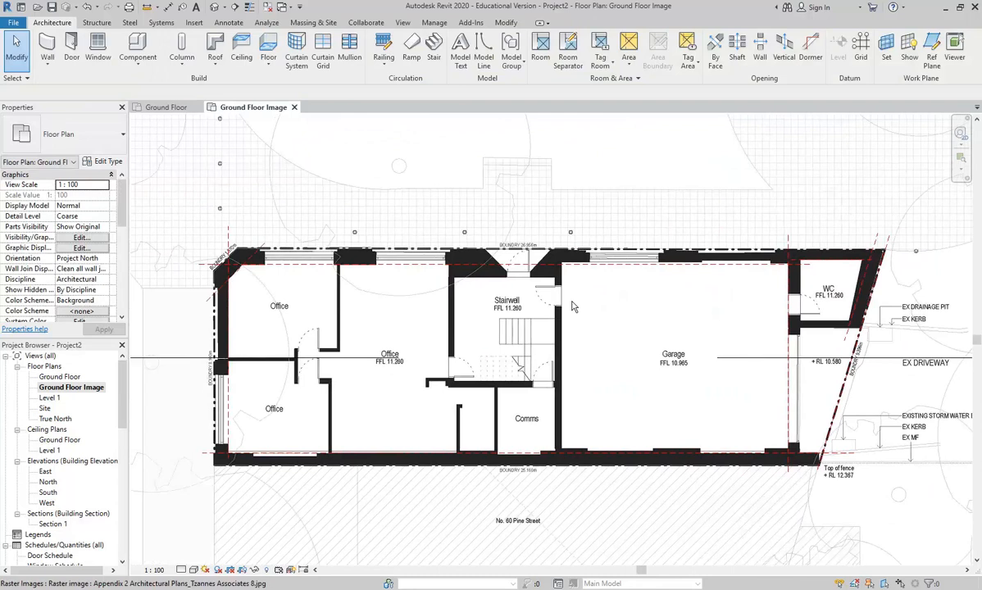
{"action": "scroll", "coordinate": [287, 462], "scroll_direction": "up", "scroll_amount": 3}
{"action": "scroll", "coordinate": [383, 456], "scroll_direction": "up", "scroll_amount": 3}
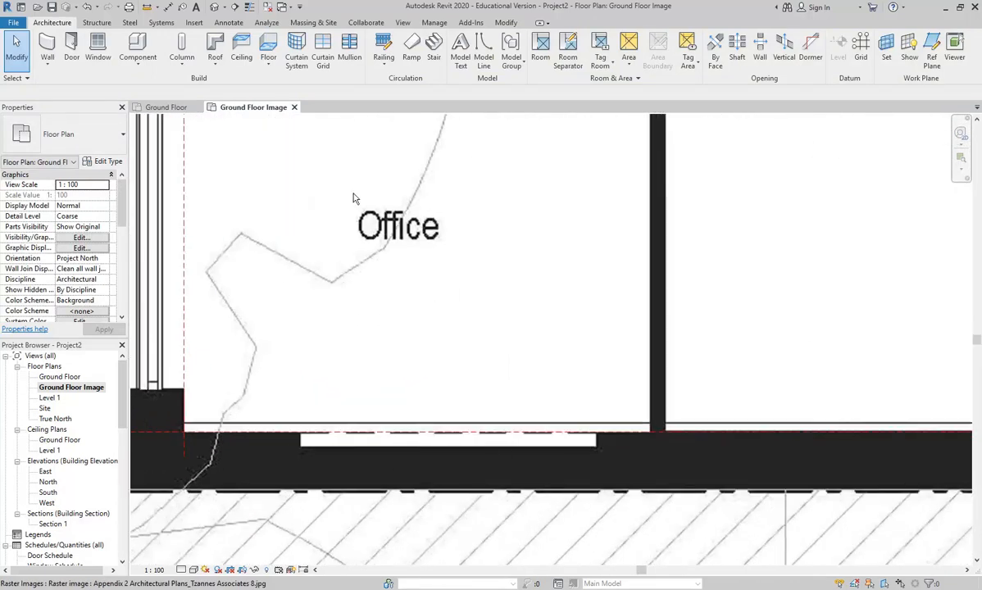
{"action": "left_click", "coordinate": [147, 7]}
{"action": "scroll", "coordinate": [461, 342], "scroll_direction": "up", "scroll_amount": 4}
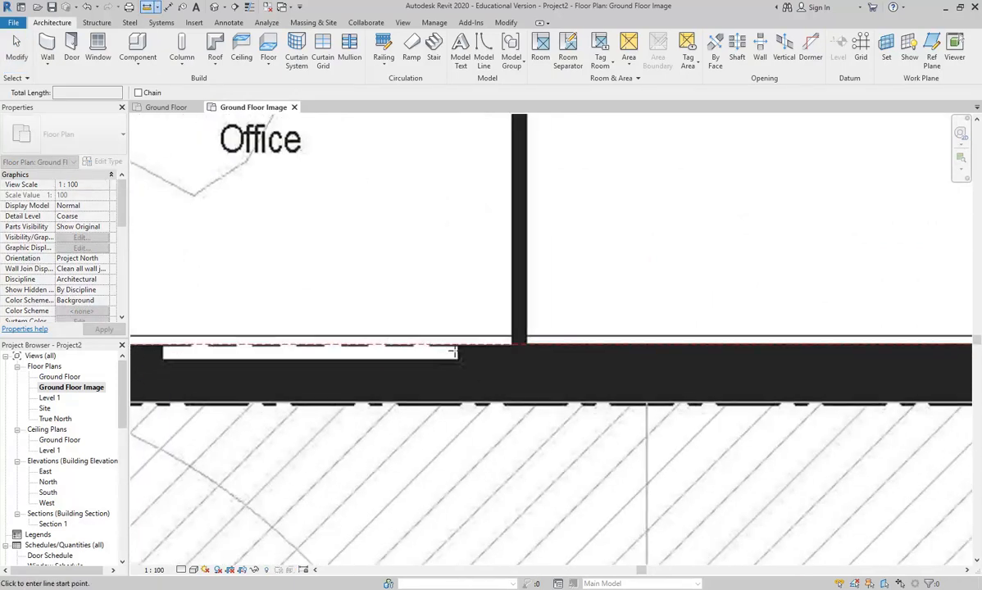
{"action": "left_click", "coordinate": [461, 343]}
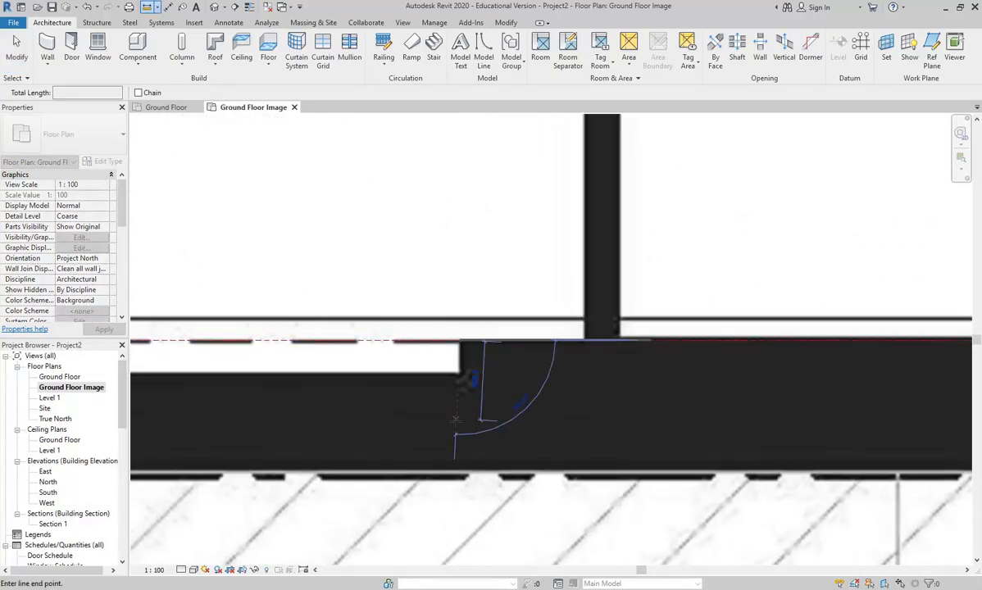
{"action": "left_click", "coordinate": [461, 469]}
{"action": "key", "text": "Escape"}
{"action": "scroll", "coordinate": [445, 350], "scroll_direction": "down", "scroll_amount": 8}
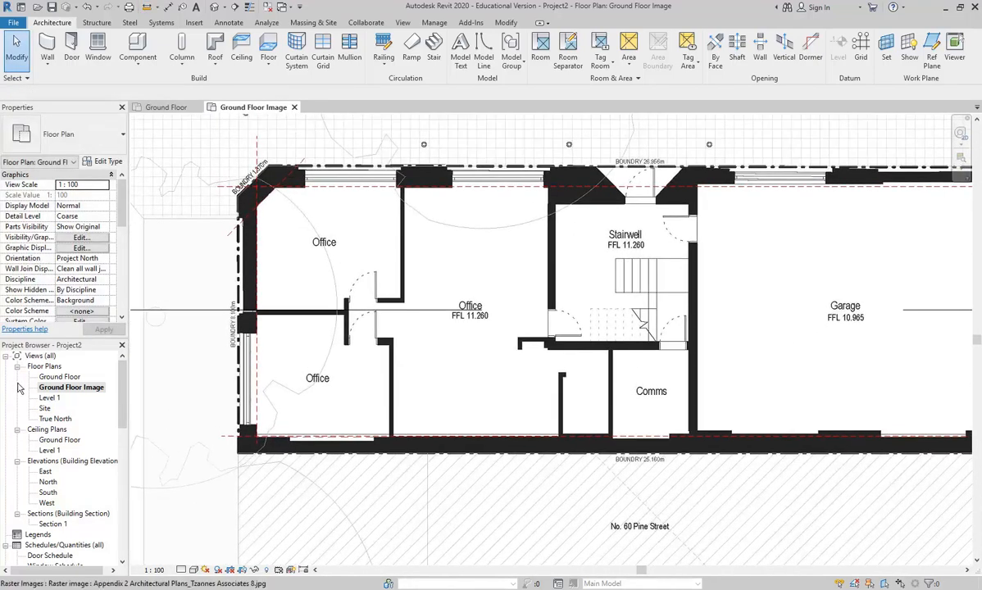
{"action": "double_click", "coordinate": [57, 378]}
{"action": "middle_click_drag", "start_coordinate": [467, 247], "coordinate": [490, 230]}
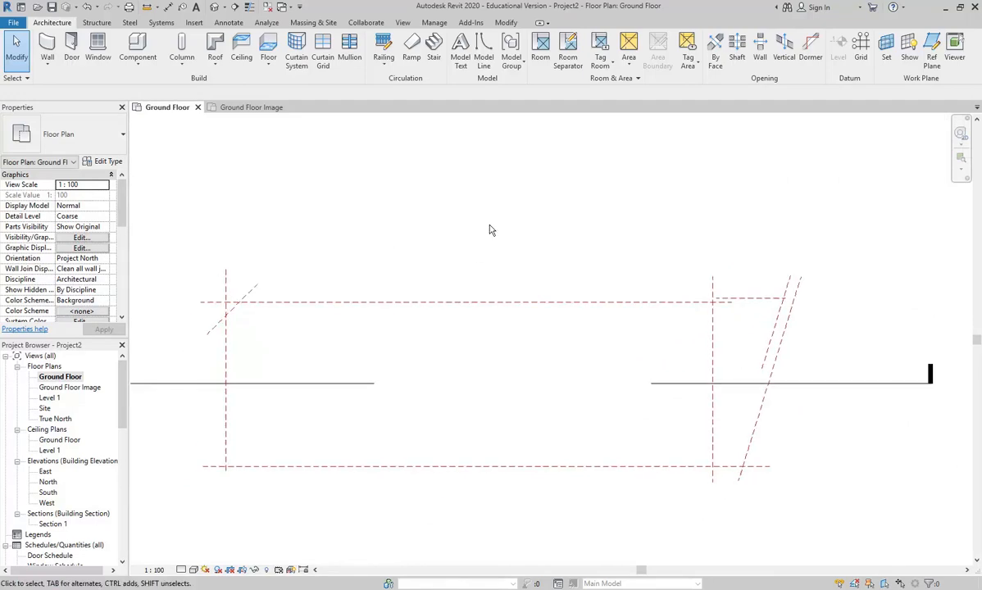
{"action": "double_click", "coordinate": [70, 387]}
{"action": "middle_click_drag", "start_coordinate": [451, 272], "coordinate": [411, 285]}
{"action": "scroll", "coordinate": [427, 234], "scroll_direction": "up", "scroll_amount": 1}
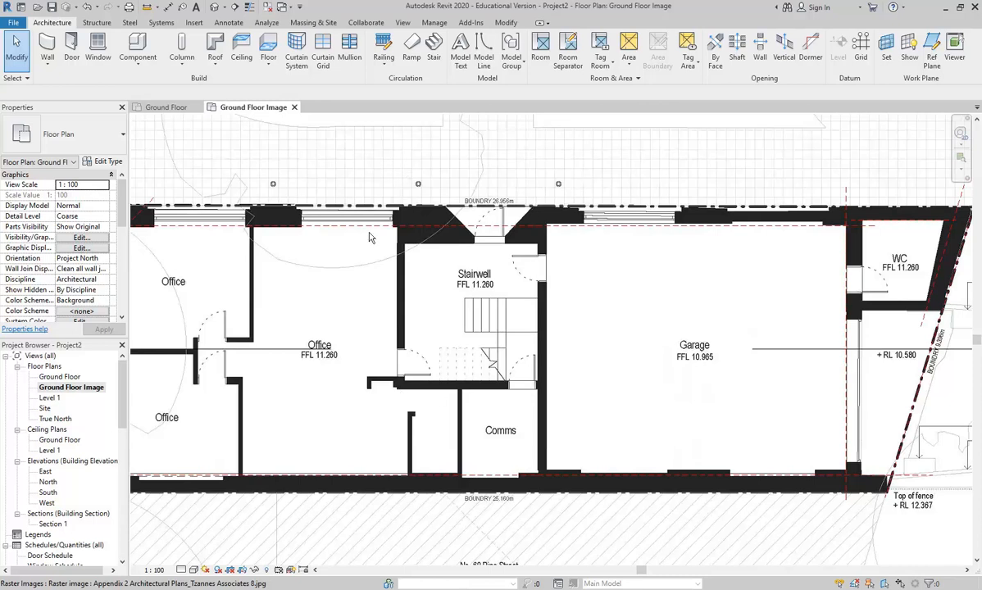
{"action": "double_click", "coordinate": [59, 376]}
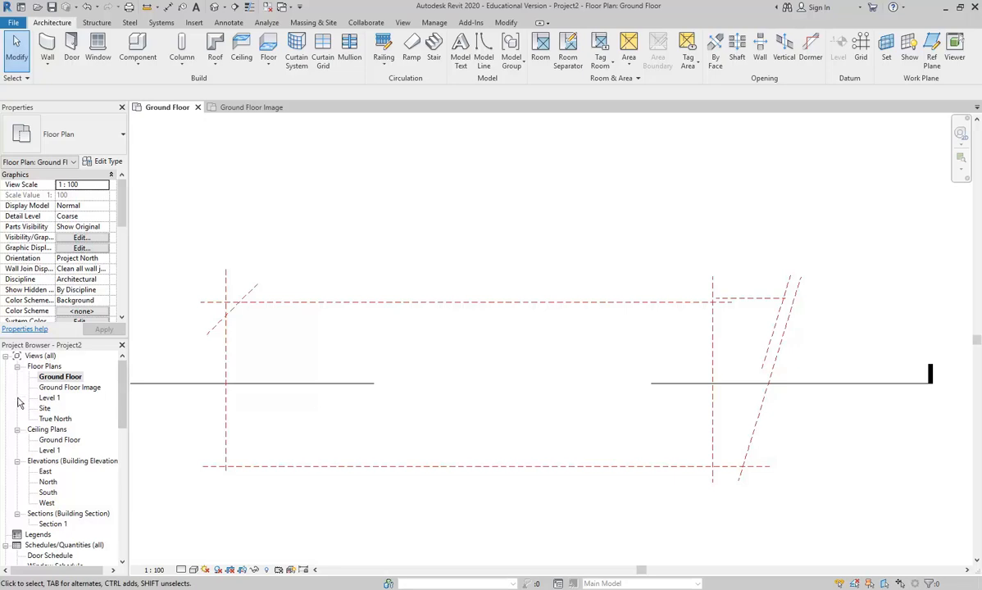
{"action": "double_click", "coordinate": [70, 390]}
{"action": "middle_click_drag", "start_coordinate": [593, 335], "coordinate": [177, 366]}
{"action": "scroll", "coordinate": [594, 290], "scroll_direction": "down", "scroll_amount": 1}
{"action": "scroll", "coordinate": [594, 290], "scroll_direction": "up", "scroll_amount": 2}
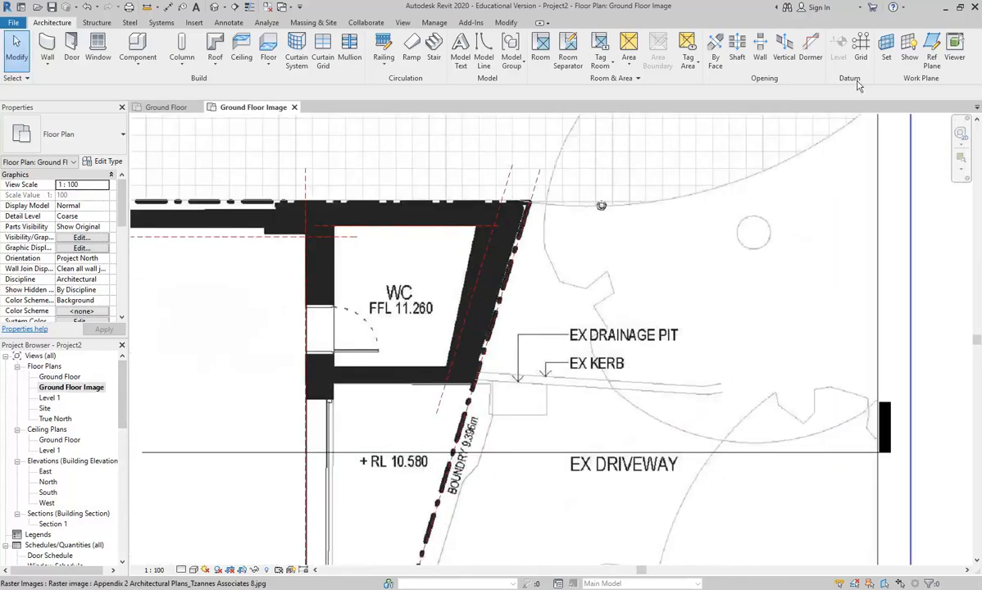
- Draw a horizontal reference plane along the WC's lower wall
{"action": "left_click", "coordinate": [932, 47]}
{"action": "scroll", "coordinate": [328, 362], "scroll_direction": "up", "scroll_amount": 2}
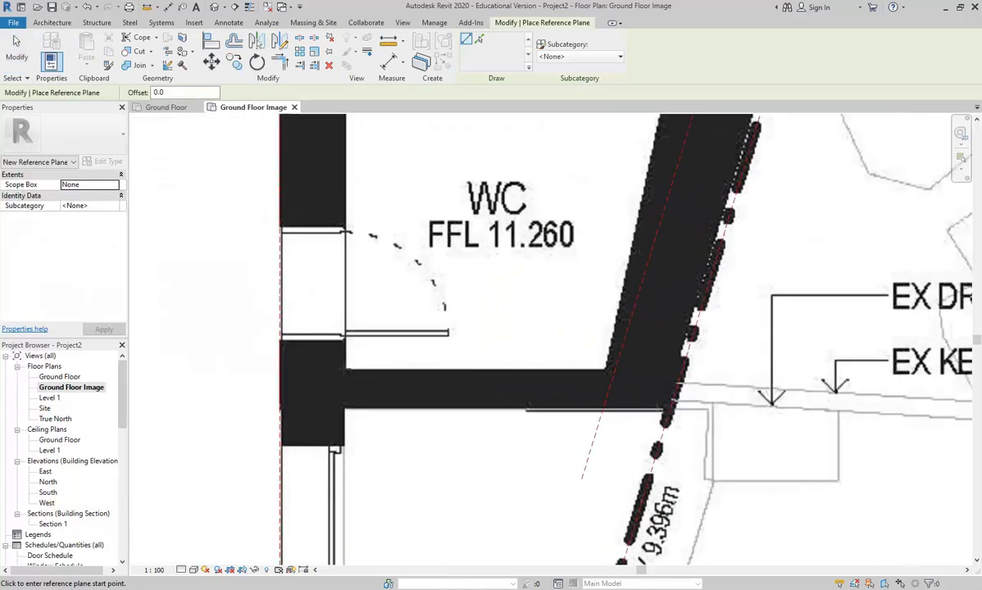
{"action": "left_click", "coordinate": [226, 372]}
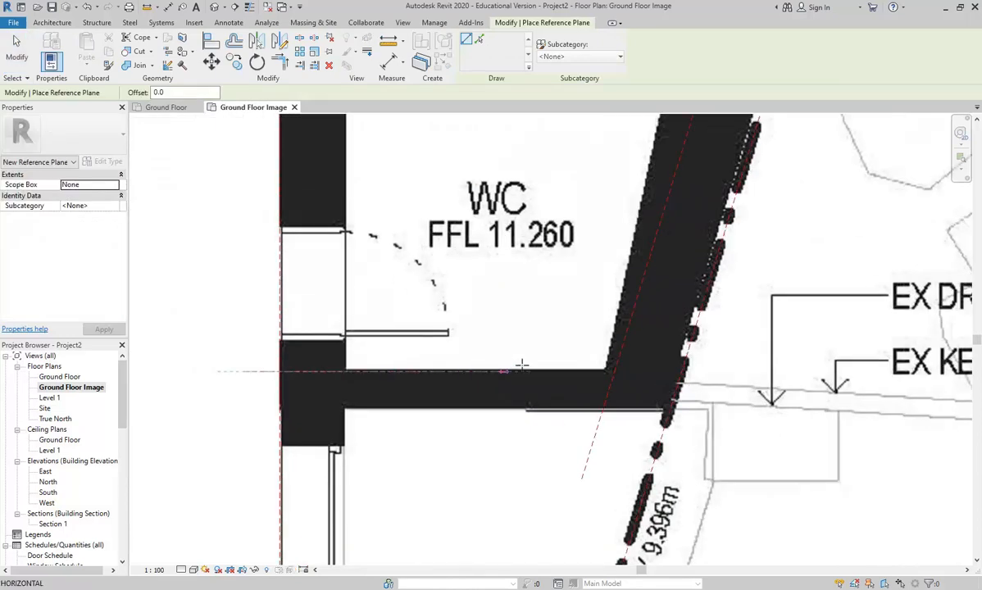
{"action": "left_click", "coordinate": [762, 372]}
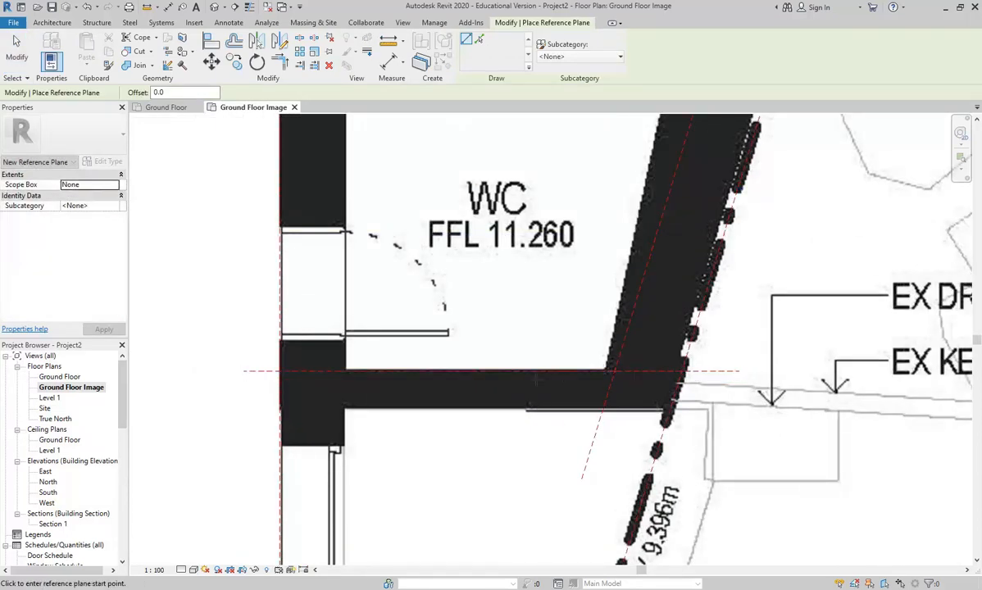
{"action": "key", "text": "Escape"}
{"action": "key", "text": "Escape"}
- Nudge the new plane onto the wall's inner face and switch to the Ground Floor view
{"action": "left_click", "coordinate": [527, 374]}
{"action": "key", "text": "Up"}
{"action": "key", "text": "Up"}
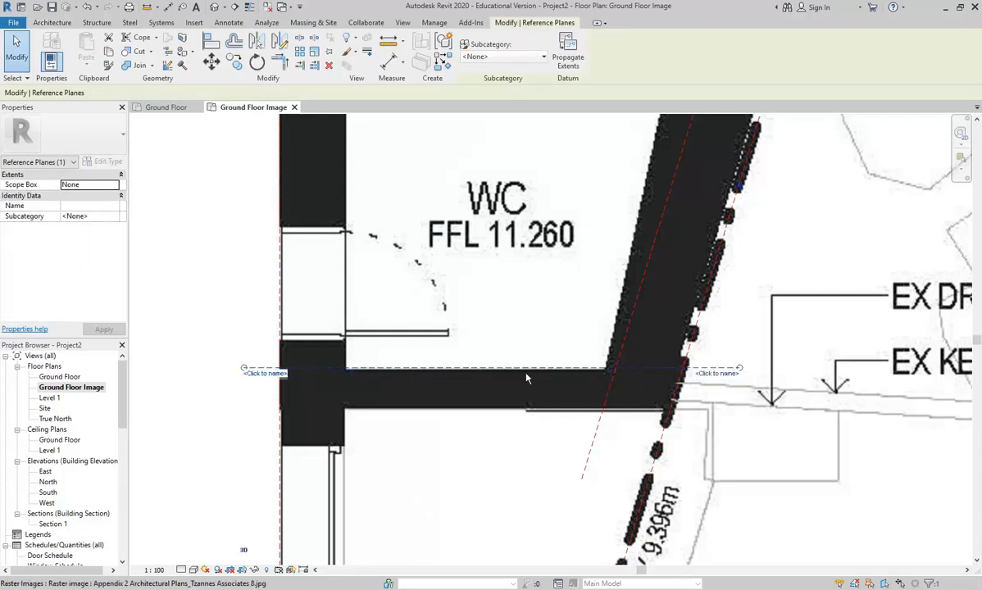
{"action": "key", "text": "Down"}
{"action": "scroll", "coordinate": [343, 371], "scroll_direction": "up", "scroll_amount": 5}
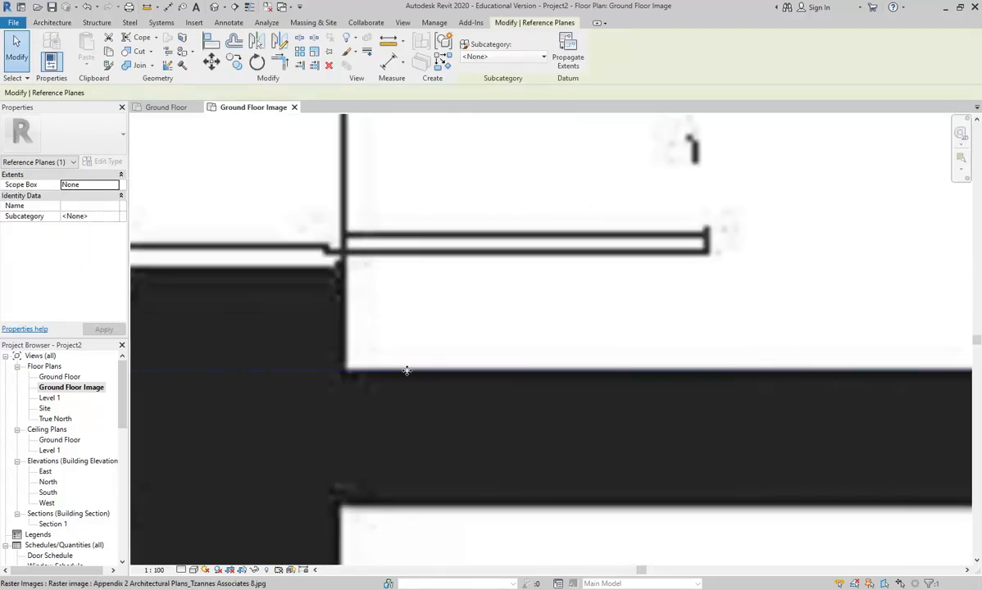
{"action": "scroll", "coordinate": [410, 375], "scroll_direction": "down", "scroll_amount": 5}
{"action": "key", "text": "Escape"}
{"action": "scroll", "coordinate": [410, 380], "scroll_direction": "down", "scroll_amount": 2}
{"action": "scroll", "coordinate": [411, 379], "scroll_direction": "down", "scroll_amount": 2}
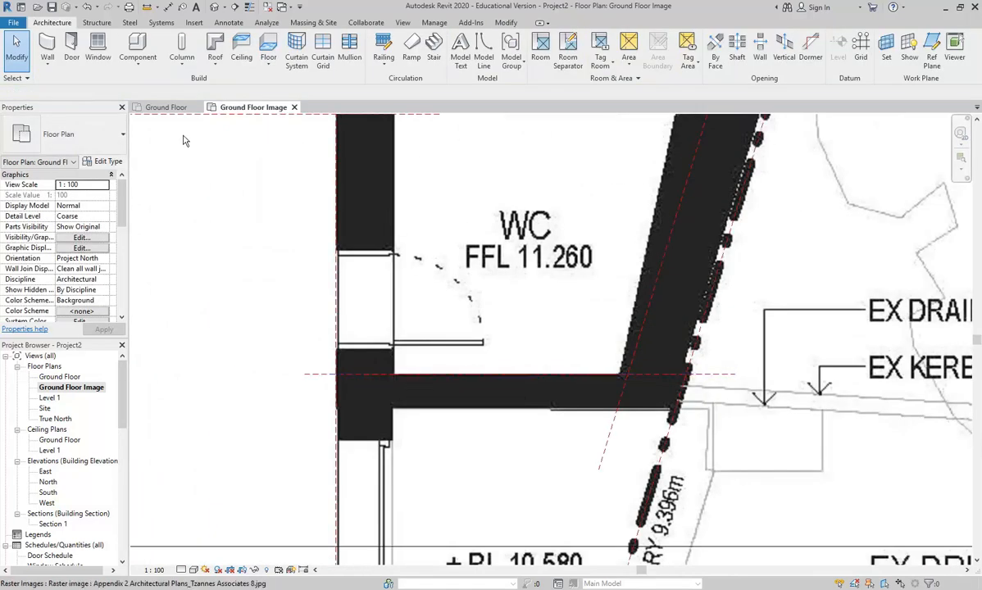
{"action": "left_click", "coordinate": [168, 107]}
{"action": "middle_click_drag", "start_coordinate": [462, 344], "coordinate": [384, 346]}
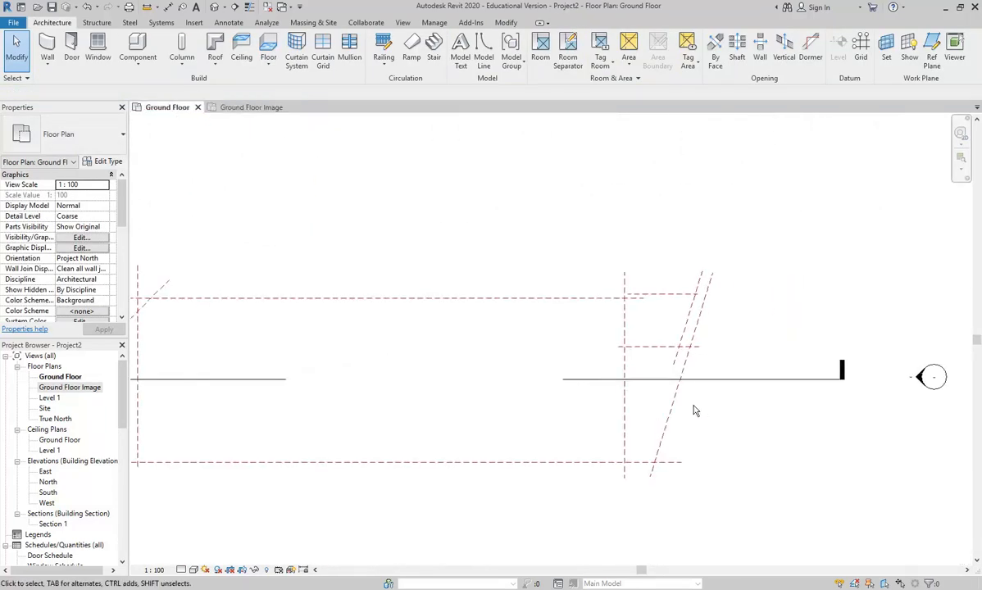
- Shorten the lower end of the angled reference plane
{"action": "left_click", "coordinate": [668, 432]}
{"action": "scroll", "coordinate": [698, 407], "scroll_direction": "up", "scroll_amount": 2}
{"action": "scroll", "coordinate": [596, 432], "scroll_direction": "up", "scroll_amount": 1}
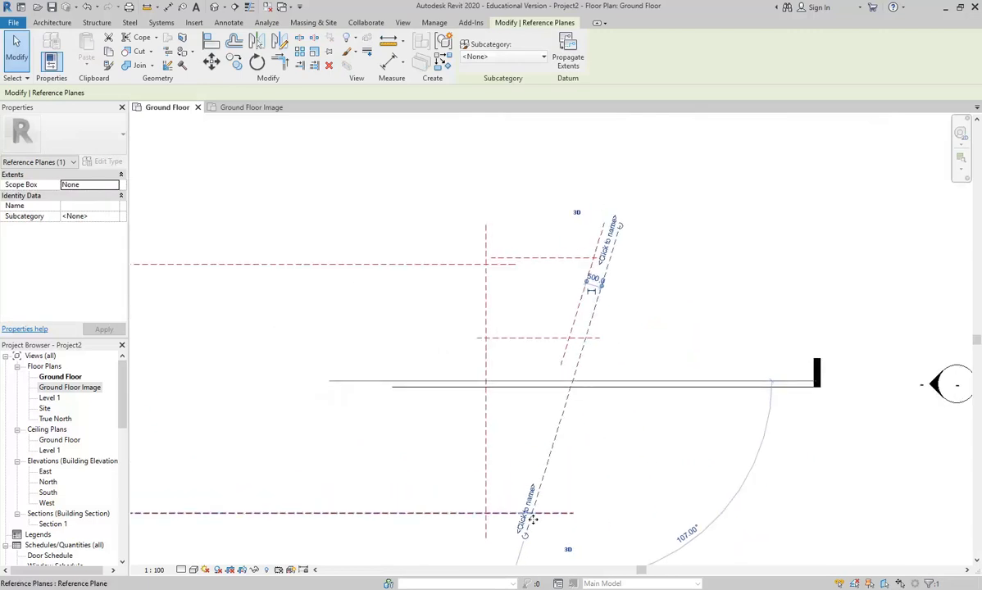
{"action": "left_click_drag", "start_coordinate": [527, 544], "coordinate": [578, 358]}
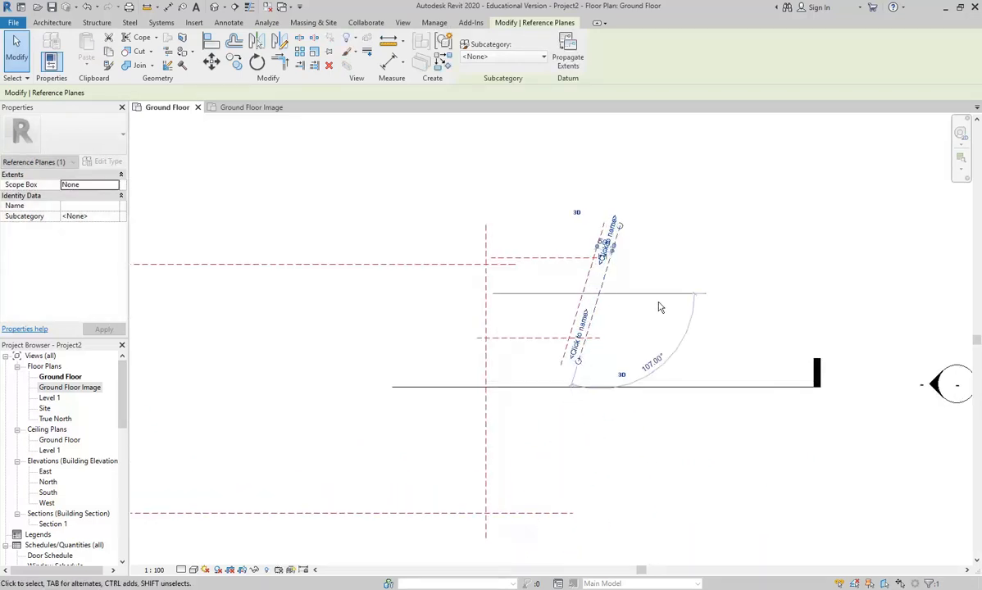
{"action": "left_click", "coordinate": [674, 311]}
- Pan and zoom out until all traced reference planes are centred in view
{"action": "middle_click_drag", "start_coordinate": [674, 312], "coordinate": [705, 371]}
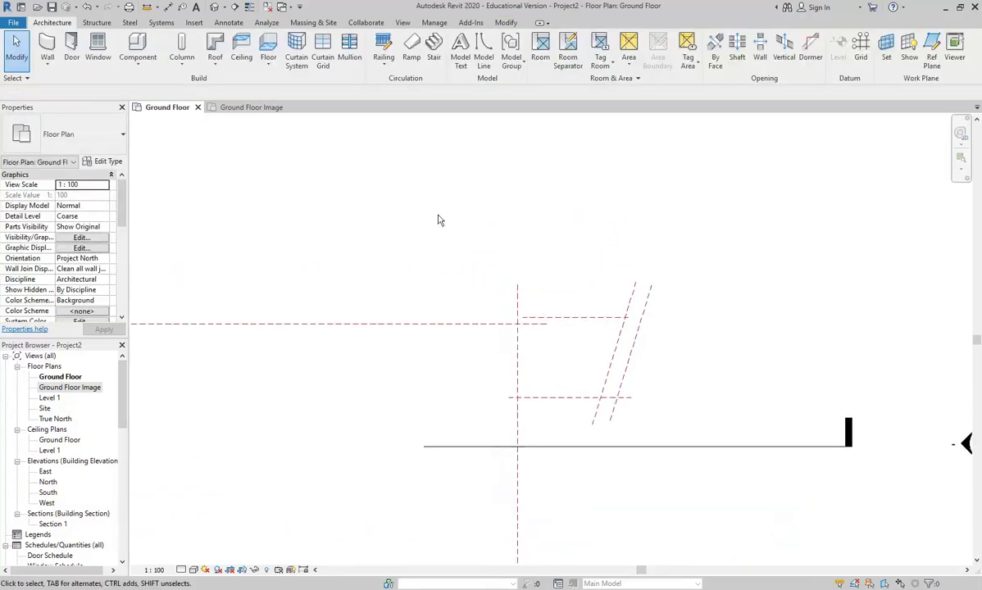
{"action": "middle_click_drag", "start_coordinate": [439, 220], "coordinate": [524, 221]}
{"action": "scroll", "coordinate": [536, 219], "scroll_direction": "down", "scroll_amount": 3}
{"action": "middle_click_drag", "start_coordinate": [384, 256], "coordinate": [464, 281]}
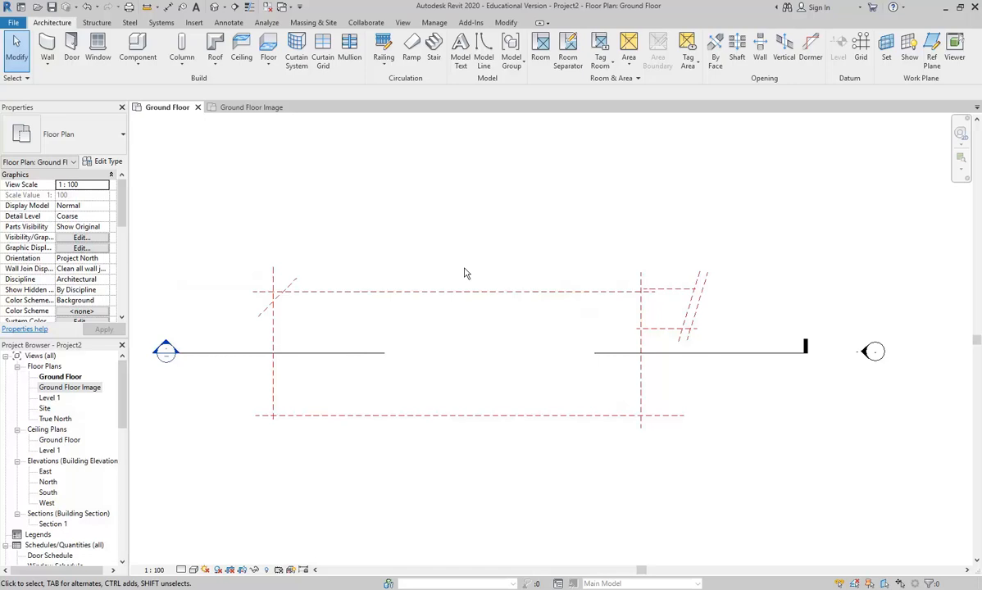
{"action": "mouse_move", "coordinate": [464, 273]}
{"action": "middle_mouse_down"}
{"action": "mouse_move", "coordinate": [481, 269]}
{"action": "mouse_move", "coordinate": [463, 266]}
{"action": "middle_mouse_up"}
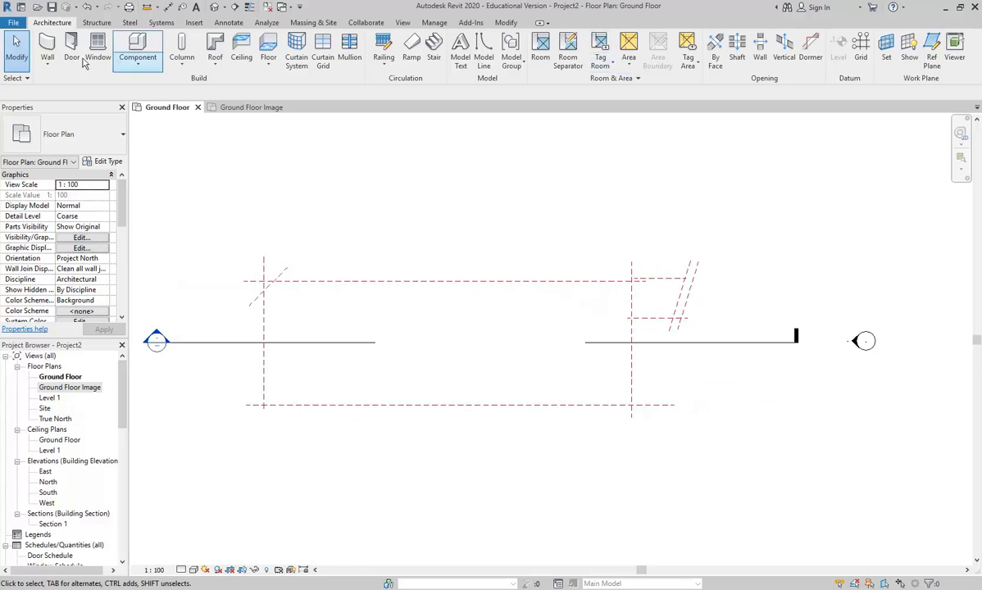
- Start the Wall tool and switch its type from Double brick - 270 to Generic 200mm Wall
{"action": "left_click", "coordinate": [48, 43]}
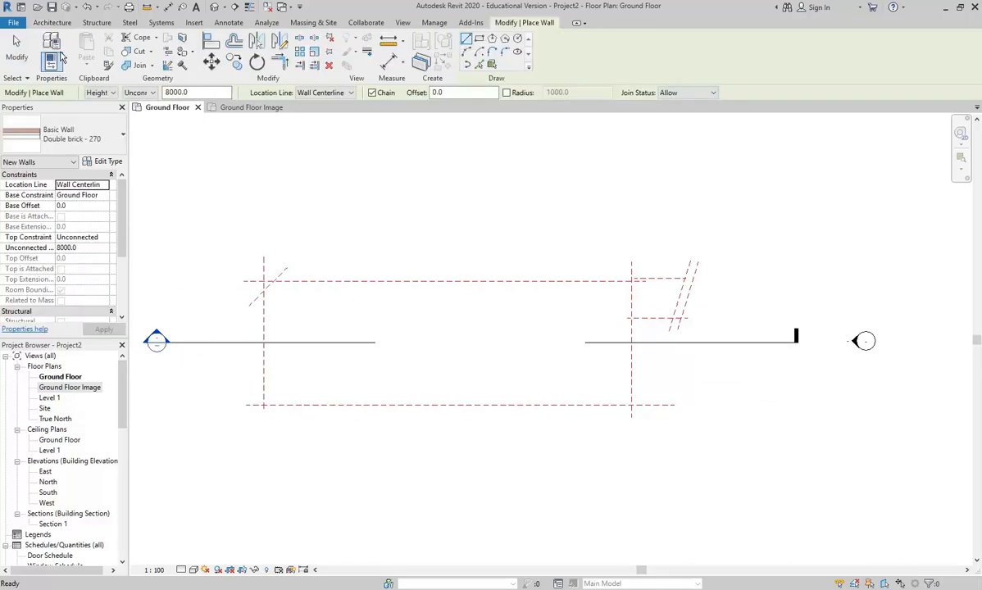
{"action": "left_click", "coordinate": [85, 133]}
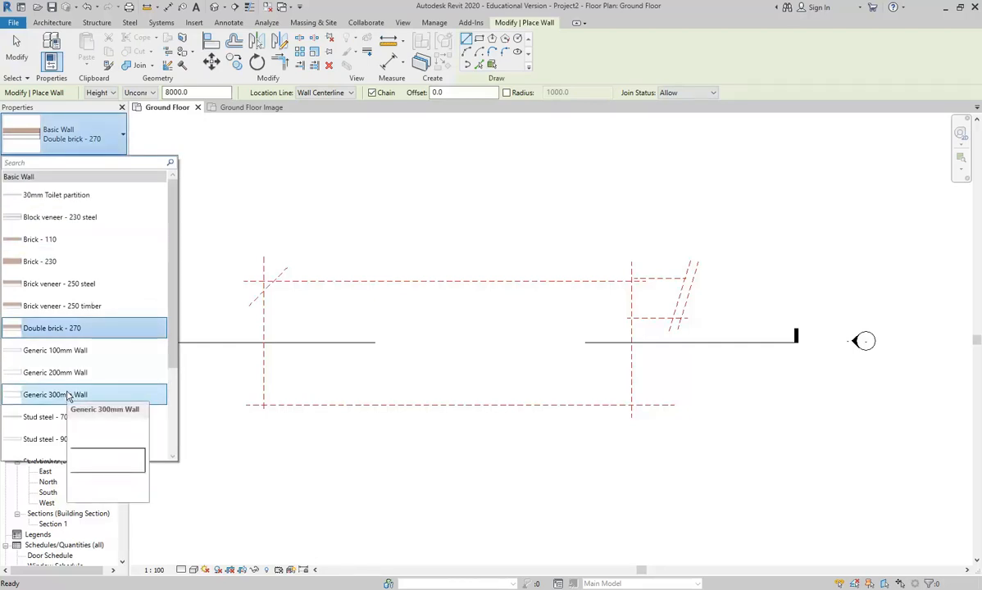
{"action": "left_click", "coordinate": [69, 328]}
{"action": "key", "text": "Escape"}
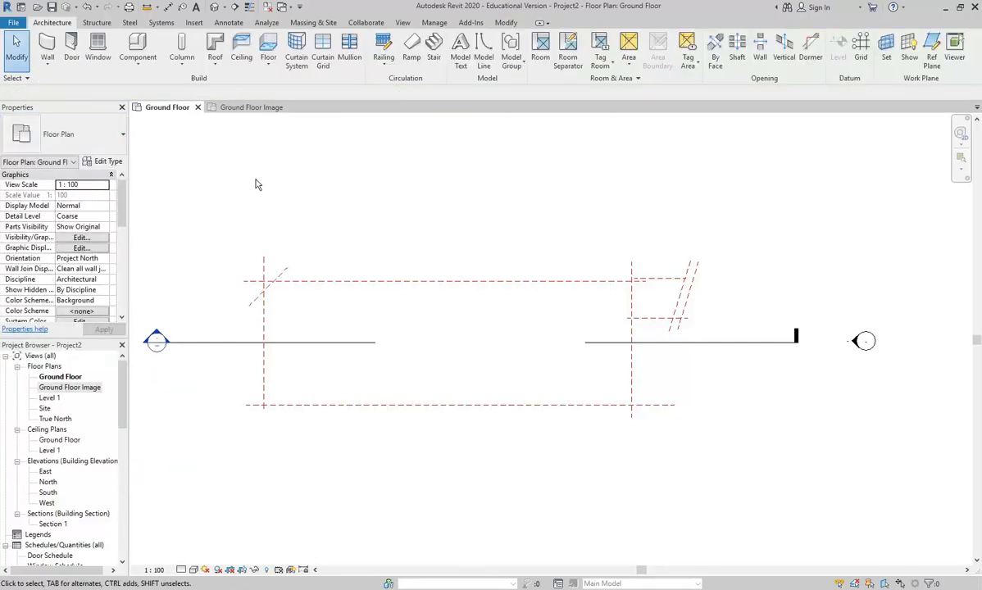
{"action": "left_click", "coordinate": [48, 42]}
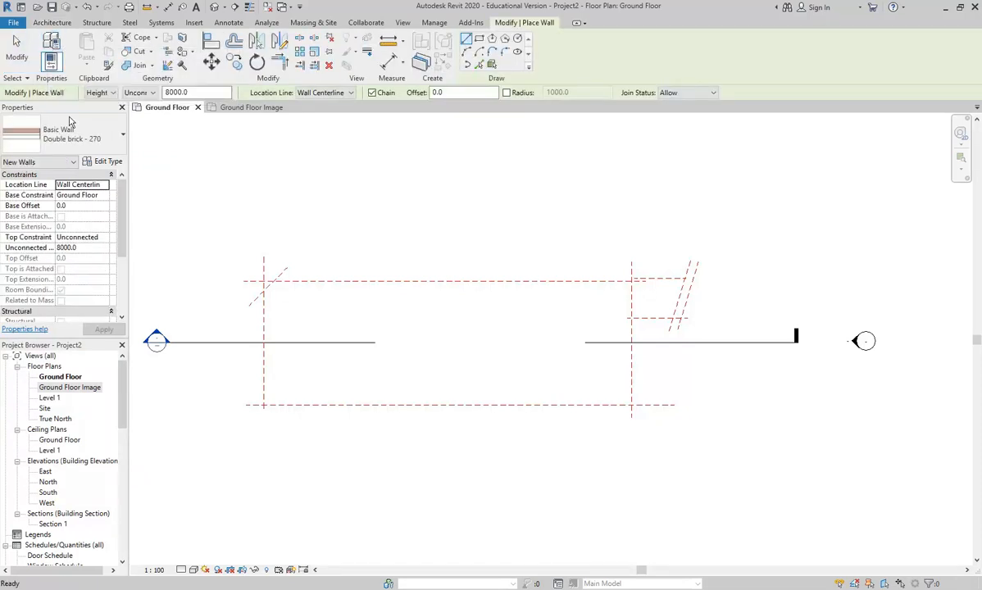
{"action": "left_click", "coordinate": [77, 141]}
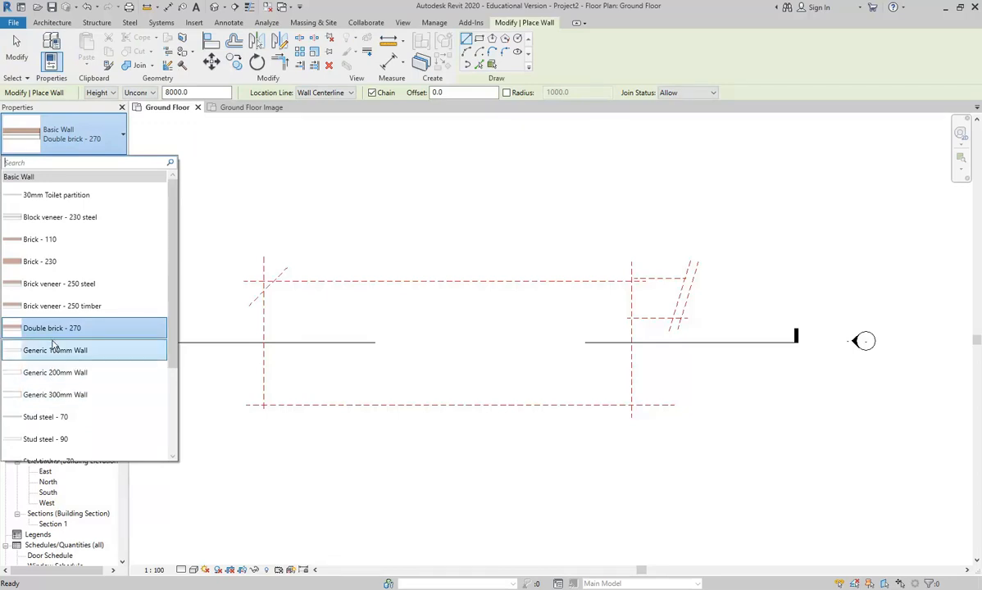
{"action": "left_click", "coordinate": [57, 372]}
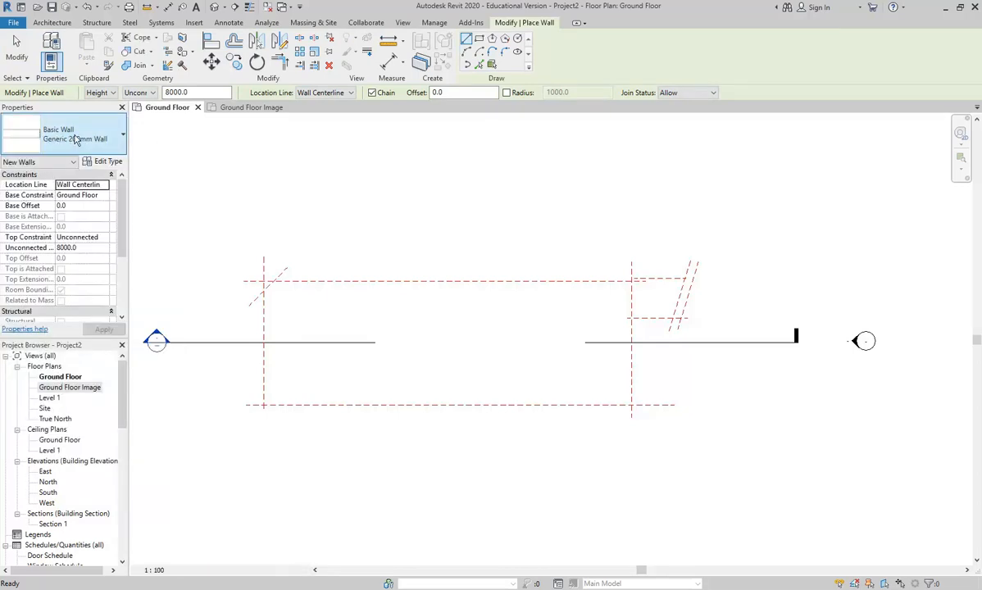
{"action": "left_click", "coordinate": [98, 139]}
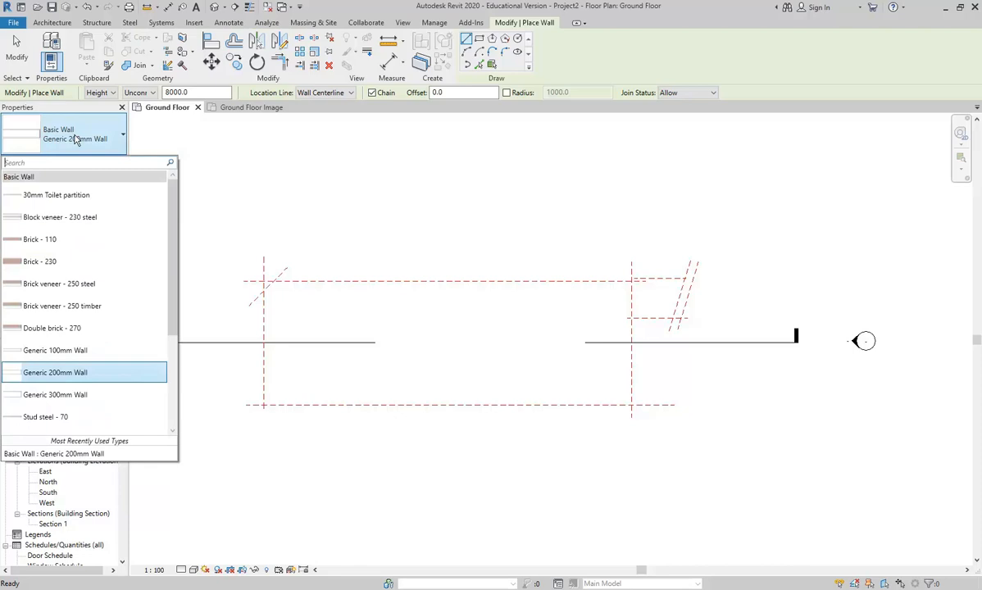
{"action": "left_click", "coordinate": [68, 373]}
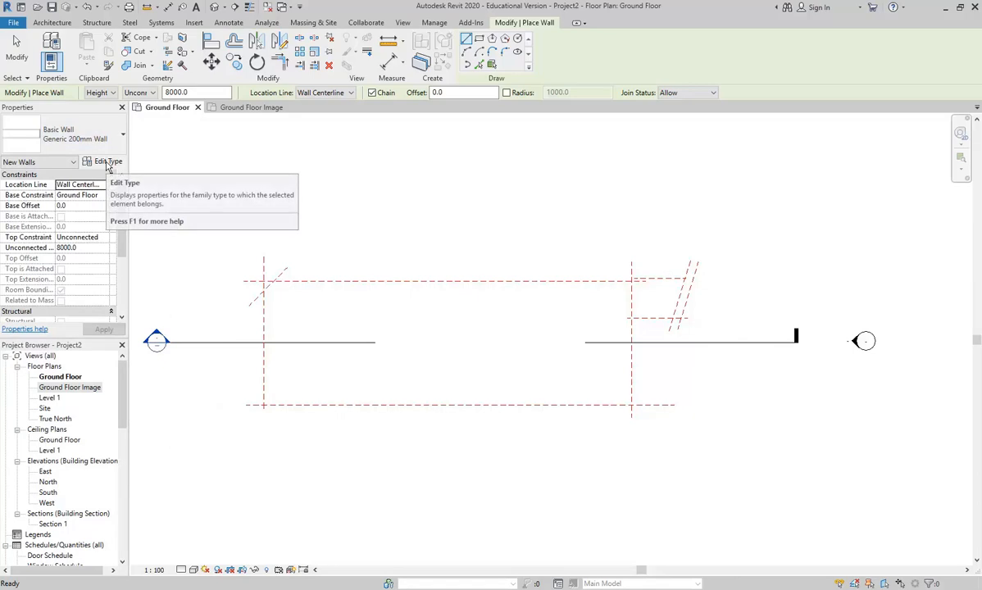
{"action": "left_click", "coordinate": [107, 165]}
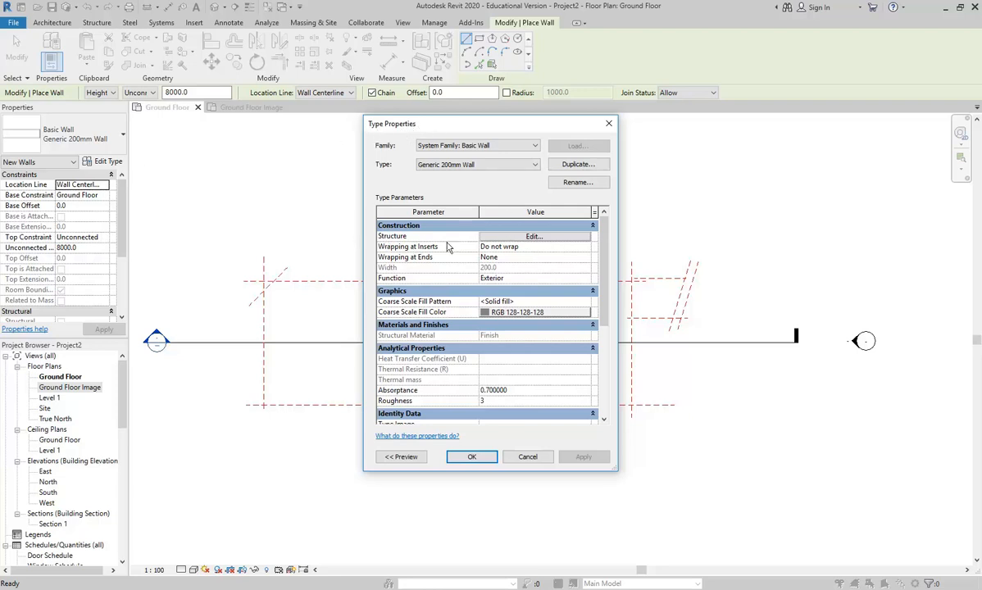
{"action": "left_click", "coordinate": [530, 237]}
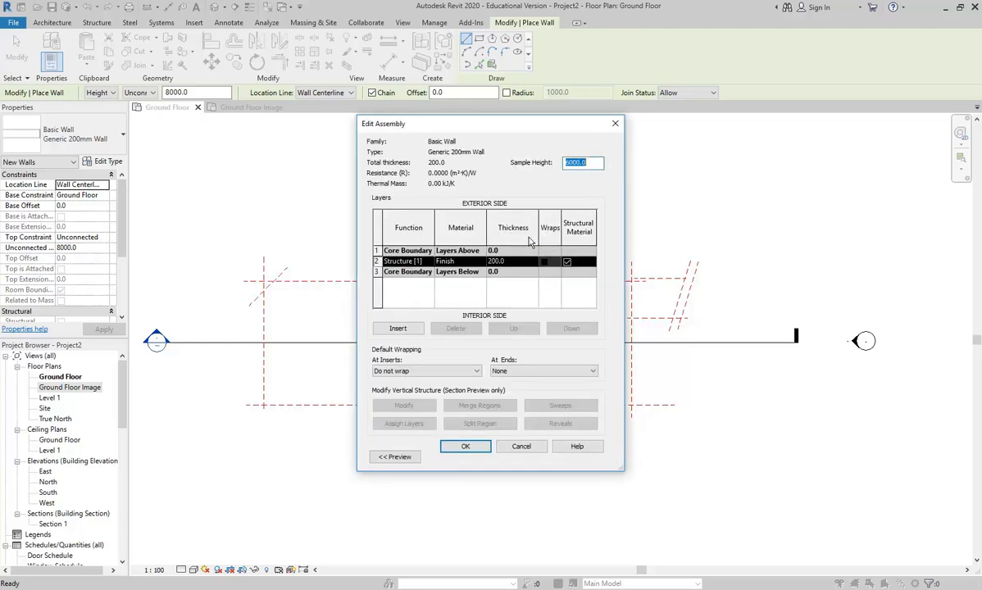
{"action": "left_click", "coordinate": [522, 261]}
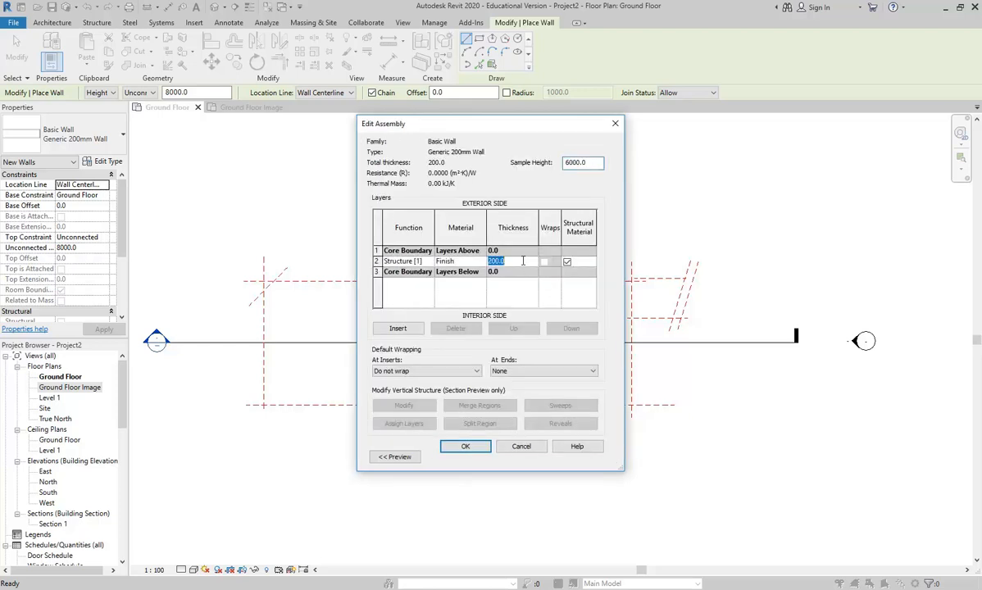
{"action": "type", "text": "500"}
{"action": "left_click", "coordinate": [451, 447]}
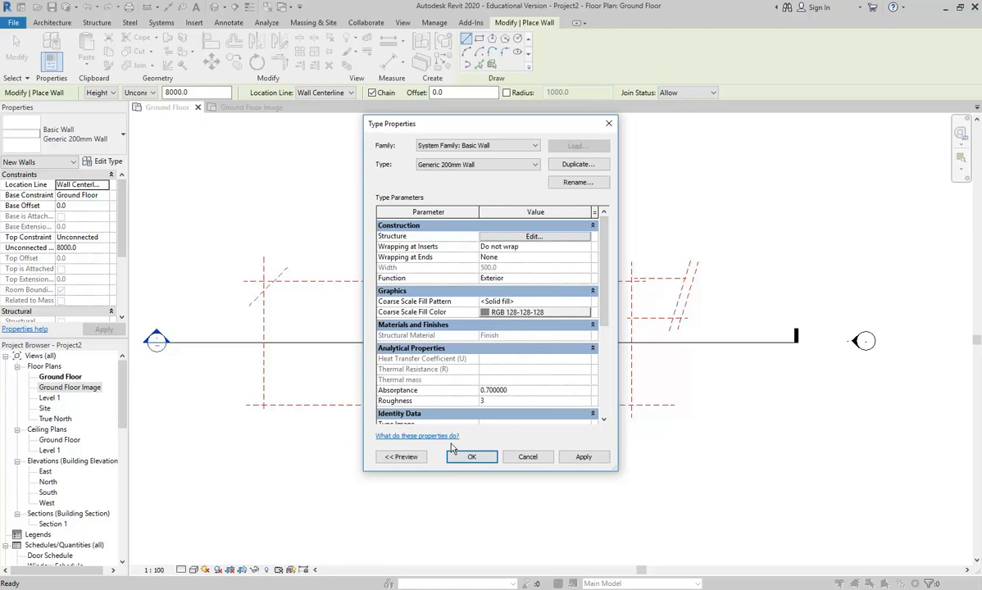
{"action": "left_click", "coordinate": [528, 458]}
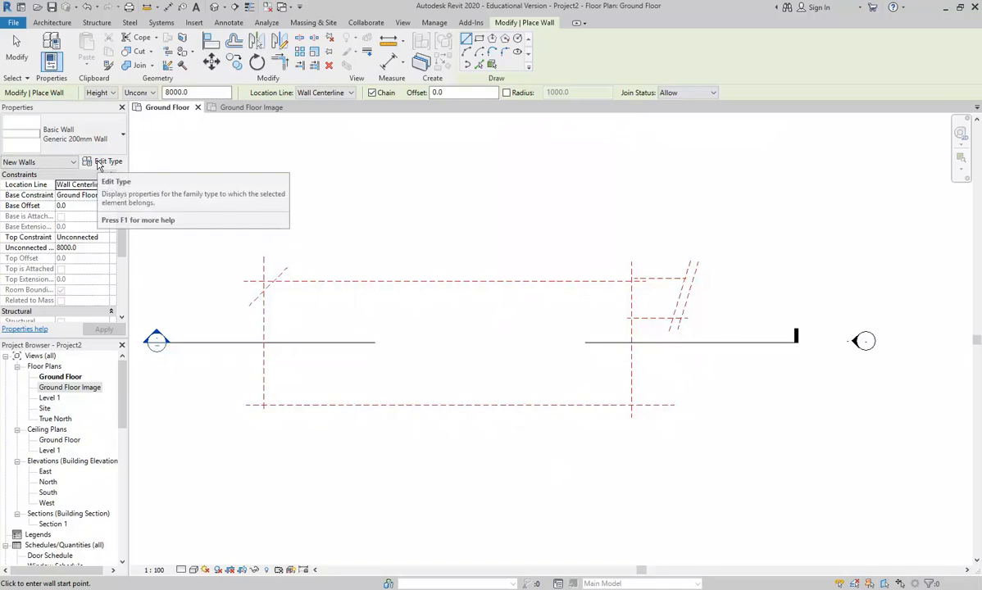
- Duplicate the Generic 200mm Wall type and name the copy 'Existing 500mm Wall'
{"action": "left_click", "coordinate": [100, 163]}
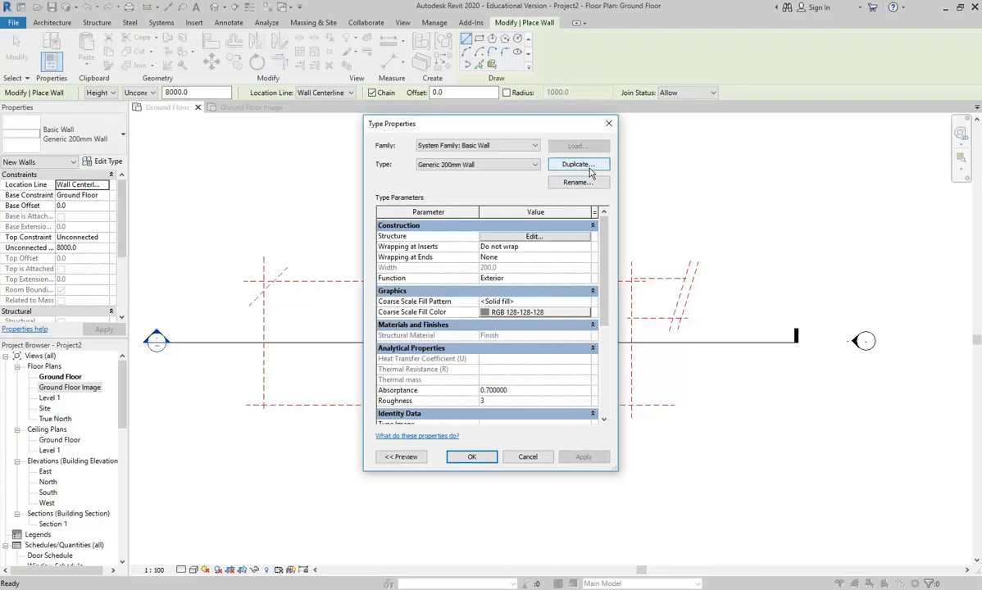
{"action": "left_click", "coordinate": [588, 166]}
{"action": "left_click", "coordinate": [525, 287]}
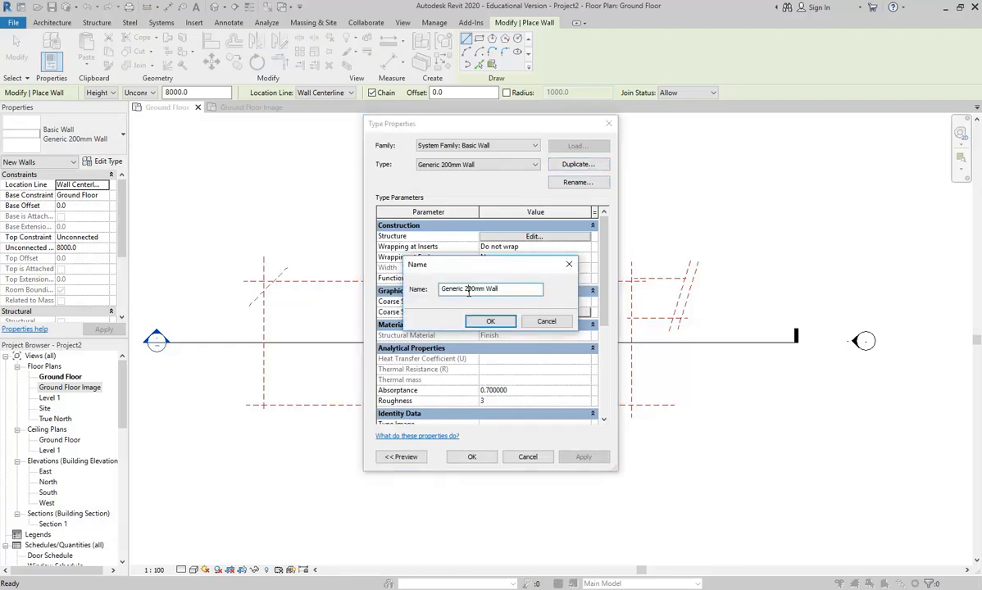
{"action": "key", "text": "BackSpace"}
{"action": "type", "text": "5"}
{"action": "left_click_drag", "start_coordinate": [463, 289], "coordinate": [358, 270]}
{"action": "key", "text": "BackSpace"}
{"action": "type", "text": "Existing"}
{"action": "left_click", "coordinate": [493, 321]}
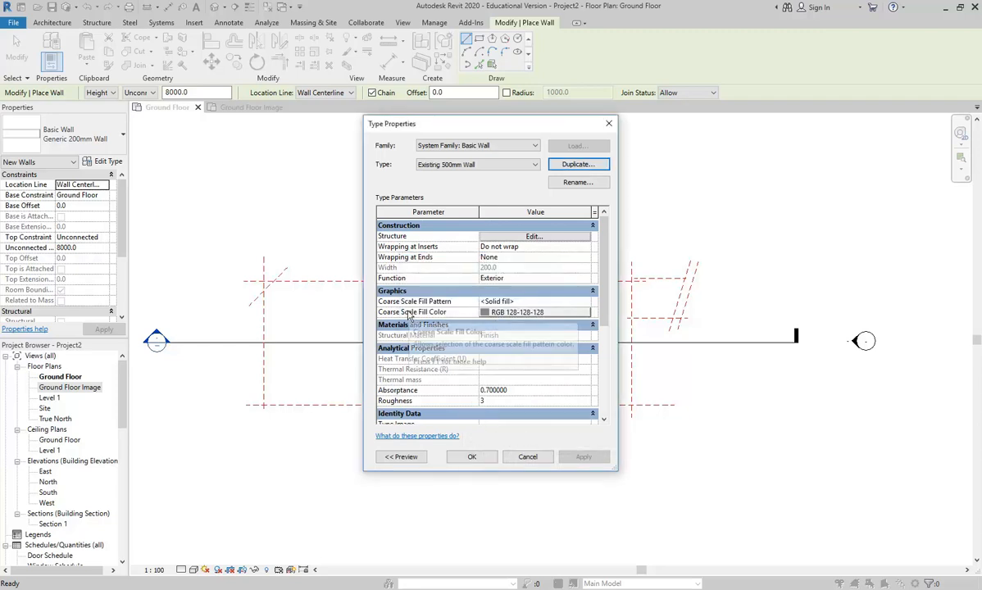
- Set the Existing 500mm Wall's Coarse Scale Fill Color to Black and apply the type
{"action": "left_click", "coordinate": [518, 316]}
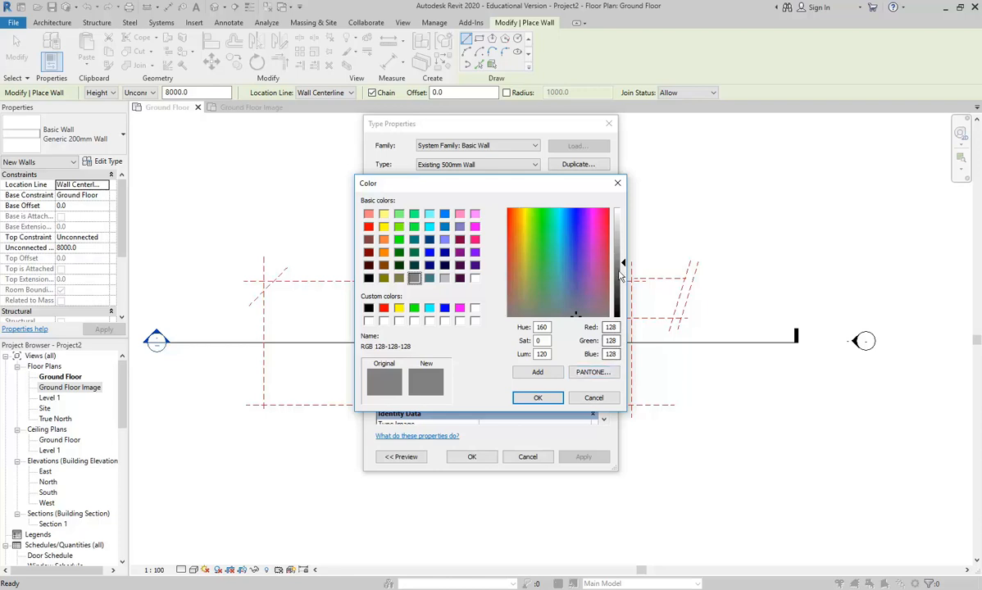
{"action": "left_click_drag", "start_coordinate": [626, 264], "coordinate": [626, 322]}
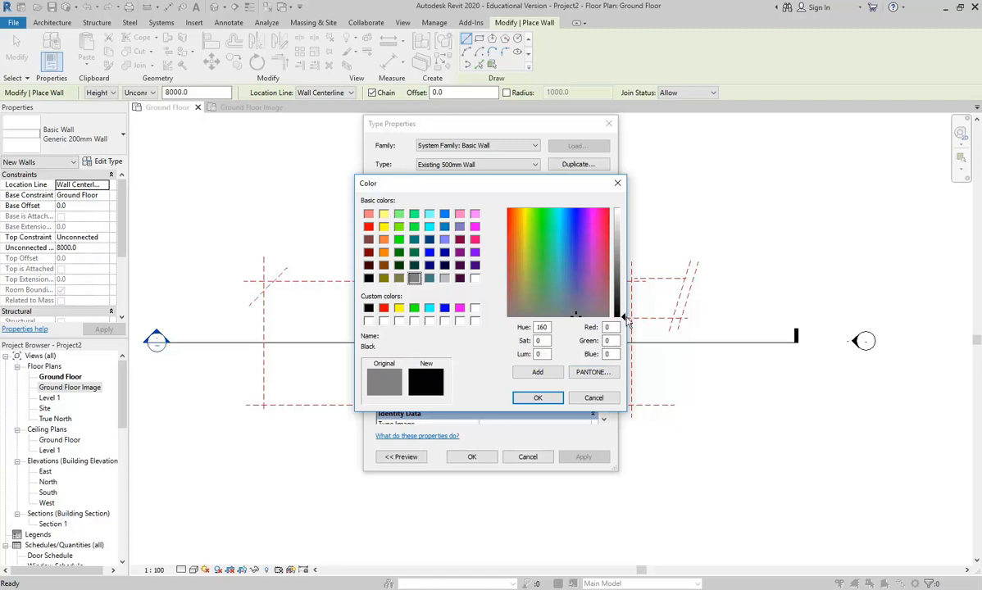
{"action": "left_click", "coordinate": [369, 278]}
{"action": "left_click", "coordinate": [538, 397]}
{"action": "left_click", "coordinate": [531, 314]}
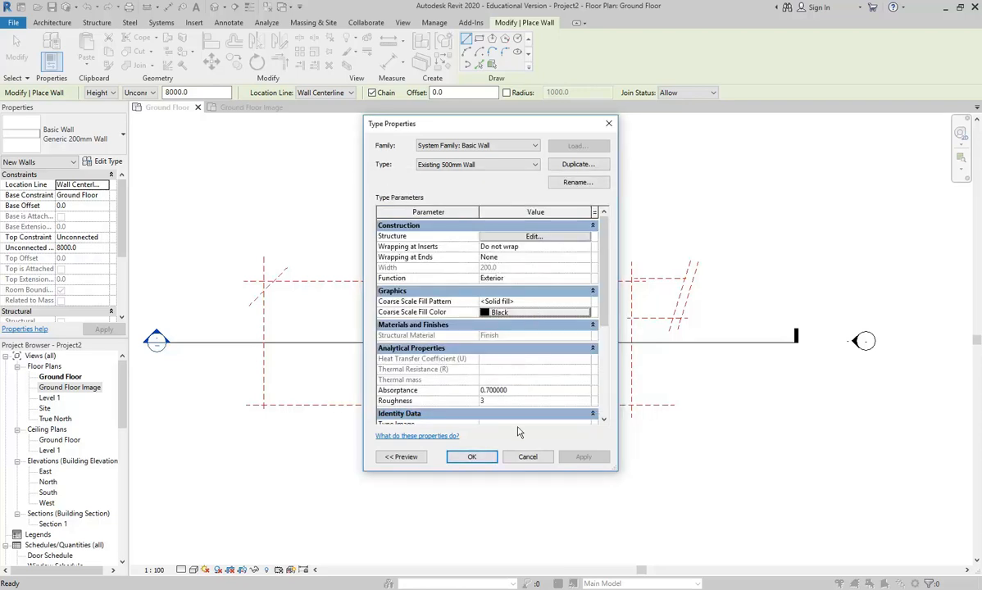
{"action": "left_click", "coordinate": [472, 458]}
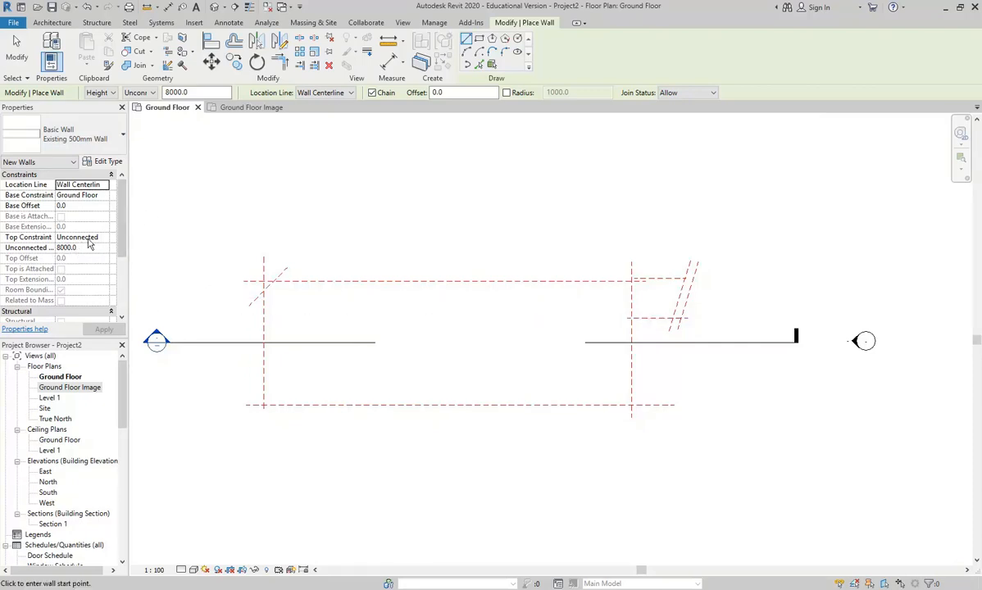
- Change the wall Location Line from Wall Centerline to Finish Face: Interior
{"action": "left_click", "coordinate": [325, 92]}
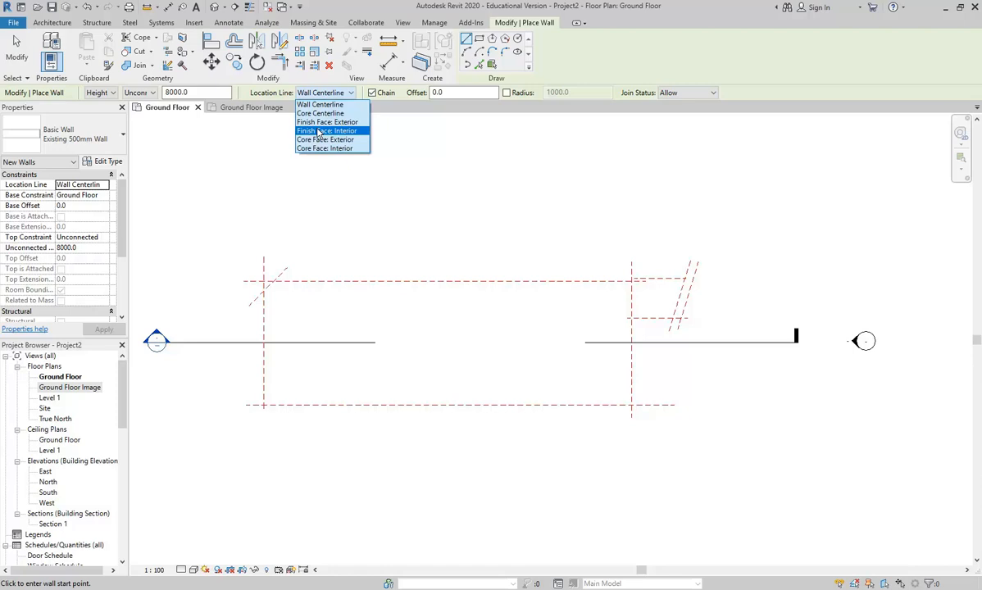
{"action": "left_click", "coordinate": [320, 133]}
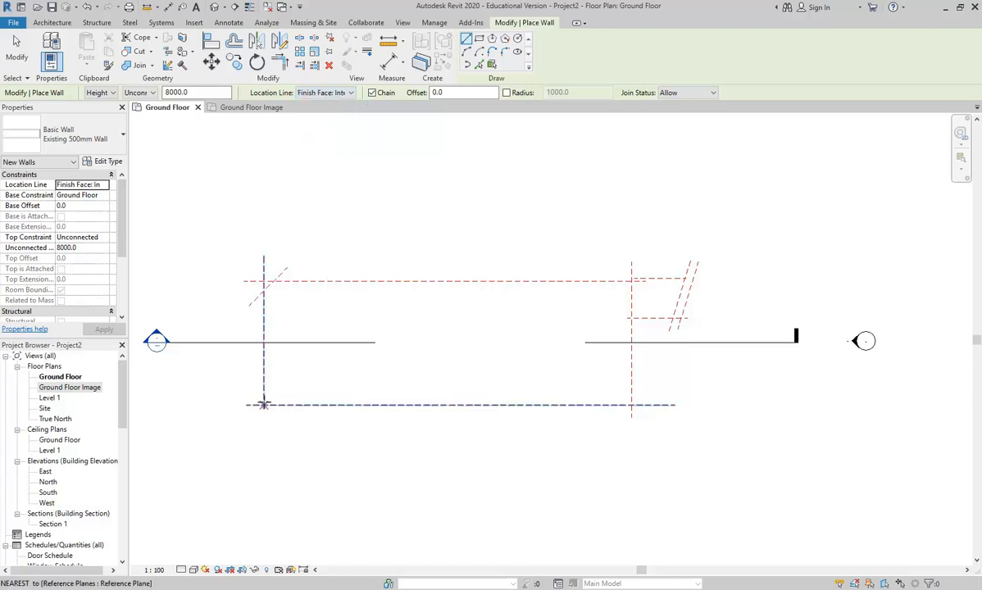
- Draw the west wall, the angled north-west corner wall and the long top wall through reference-plane intersections
{"action": "left_click", "coordinate": [263, 404]}
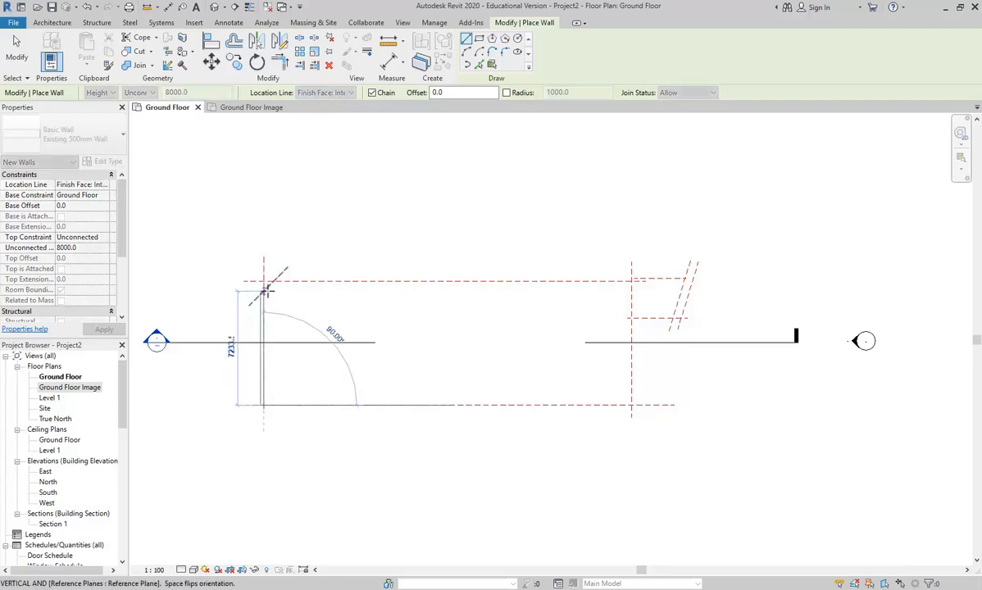
{"action": "left_click", "coordinate": [263, 290]}
{"action": "scroll", "coordinate": [274, 271], "scroll_direction": "up", "scroll_amount": 4}
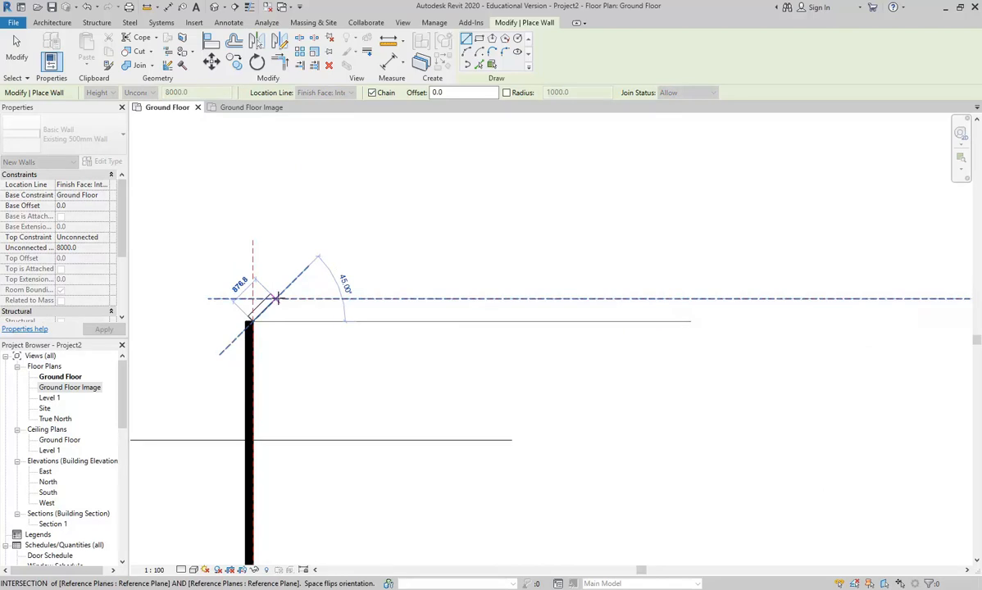
{"action": "left_click", "coordinate": [274, 292]}
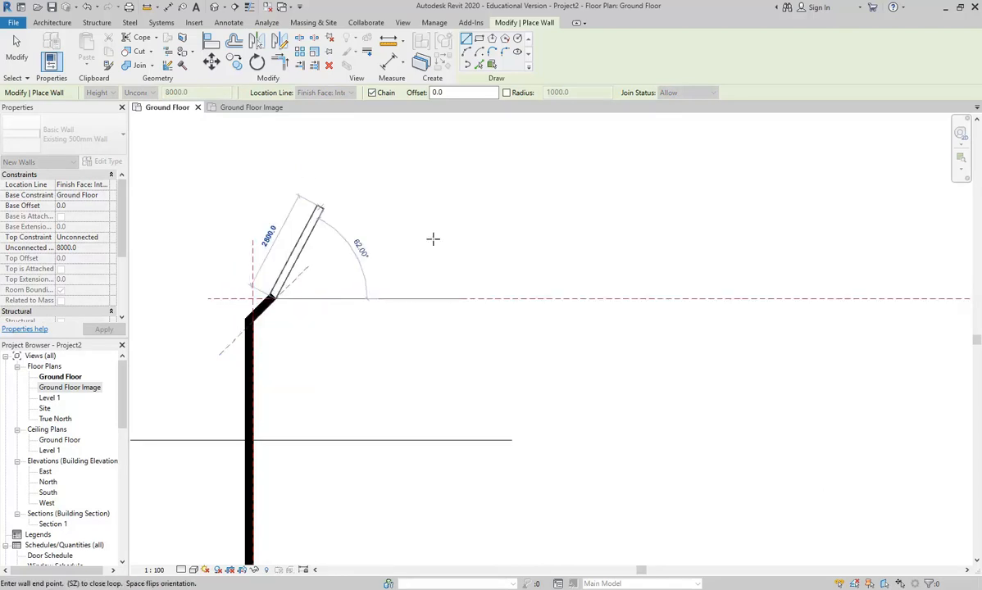
{"action": "scroll", "coordinate": [528, 272], "scroll_direction": "down", "scroll_amount": 4}
{"action": "middle_click_drag", "start_coordinate": [528, 272], "coordinate": [296, 243]}
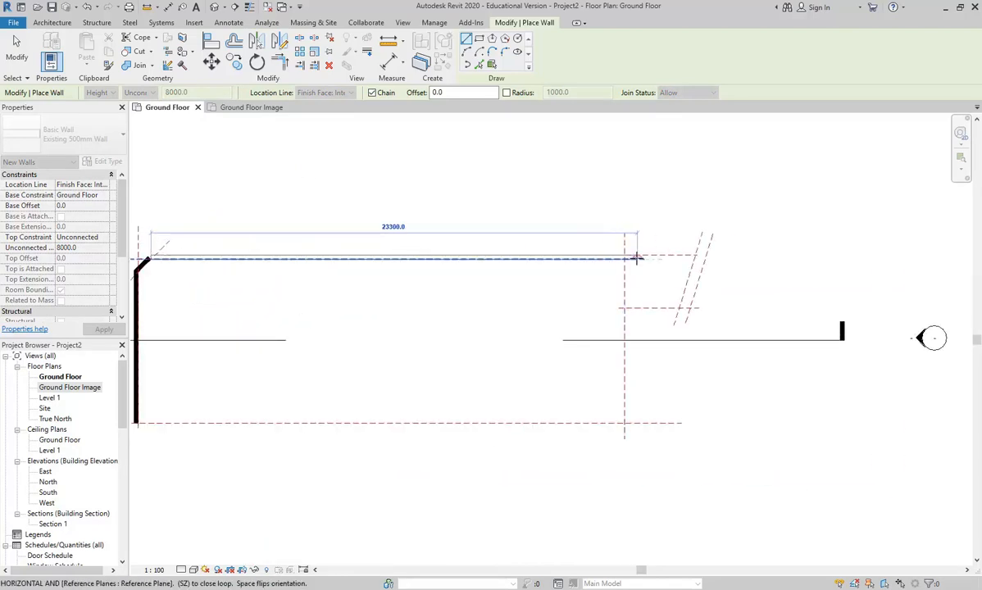
{"action": "scroll", "coordinate": [673, 259], "scroll_direction": "up", "scroll_amount": 5}
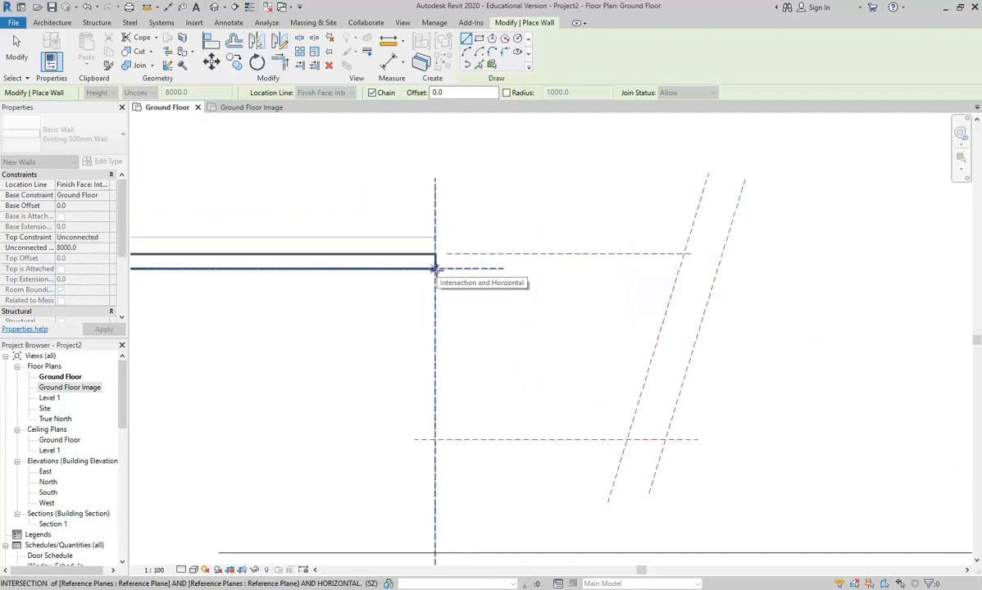
{"action": "left_click", "coordinate": [435, 268]}
- Run the east and bottom walls back to the start corner to close the loop, then exit the Wall tool
{"action": "scroll", "coordinate": [529, 320], "scroll_direction": "down", "scroll_amount": 3}
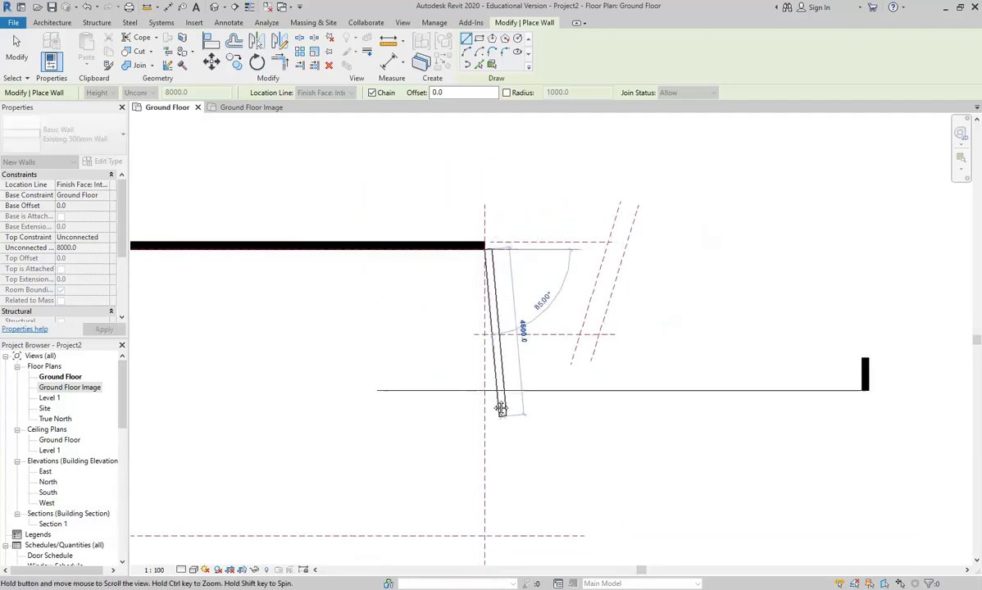
{"action": "middle_click_drag", "start_coordinate": [499, 416], "coordinate": [493, 362]}
{"action": "left_click", "coordinate": [478, 483]}
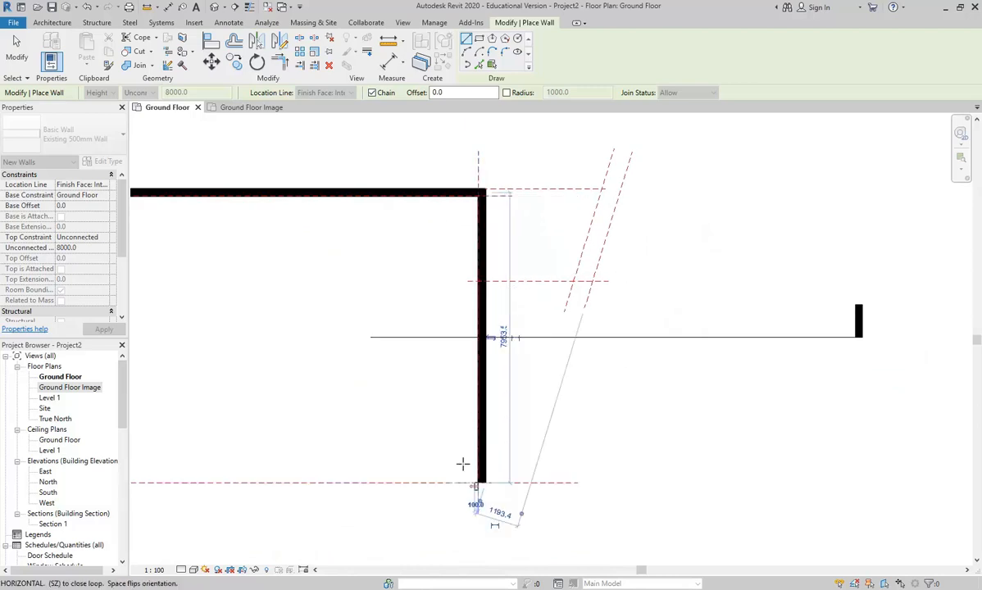
{"action": "scroll", "coordinate": [362, 405], "scroll_direction": "down", "scroll_amount": 2}
{"action": "middle_click_drag", "start_coordinate": [361, 405], "coordinate": [721, 403]}
{"action": "scroll", "coordinate": [373, 432], "scroll_direction": "up", "scroll_amount": 3}
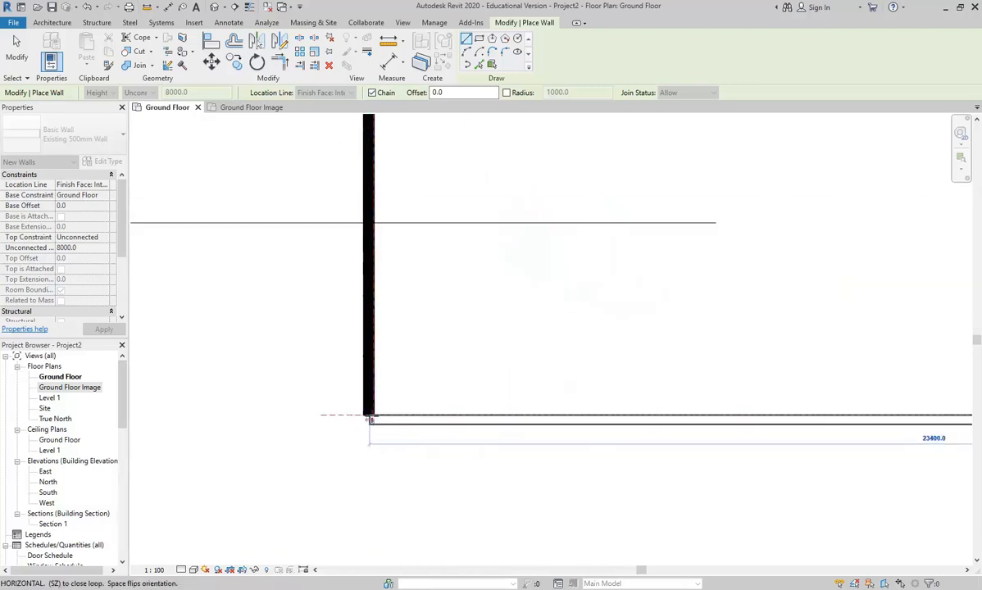
{"action": "left_click", "coordinate": [372, 414]}
{"action": "right_click", "coordinate": [449, 311]}
{"action": "left_click", "coordinate": [484, 322]}
{"action": "right_click", "coordinate": [485, 321]}
{"action": "left_click", "coordinate": [525, 326]}
{"action": "scroll", "coordinate": [546, 322], "scroll_direction": "down", "scroll_amount": 4}
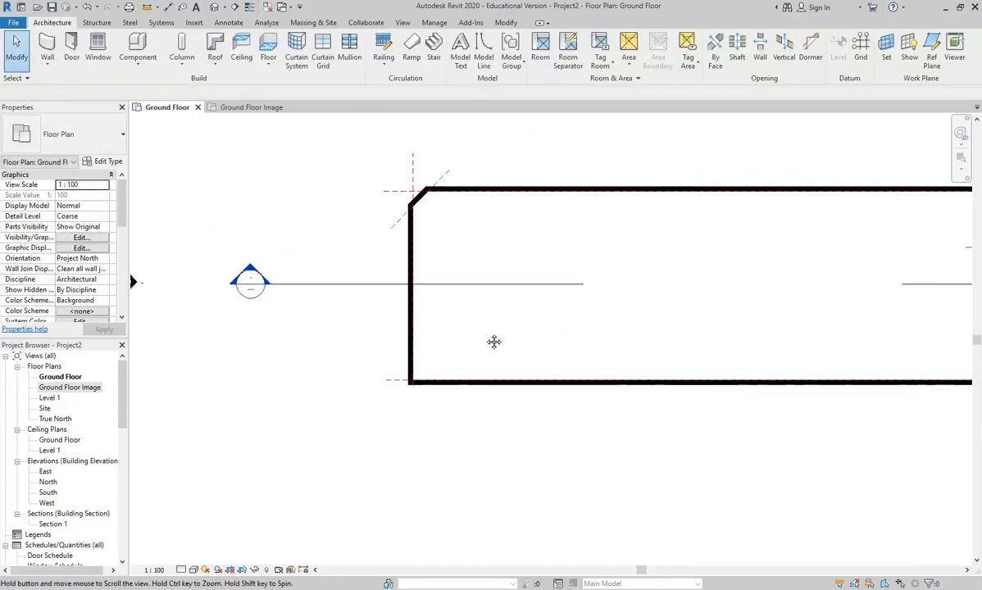
- Switch to the Ground Floor Image plan view showing the Garage, Stairwell and WC
{"action": "double_click", "coordinate": [68, 386]}
{"action": "scroll", "coordinate": [344, 297], "scroll_direction": "down", "scroll_amount": 3}
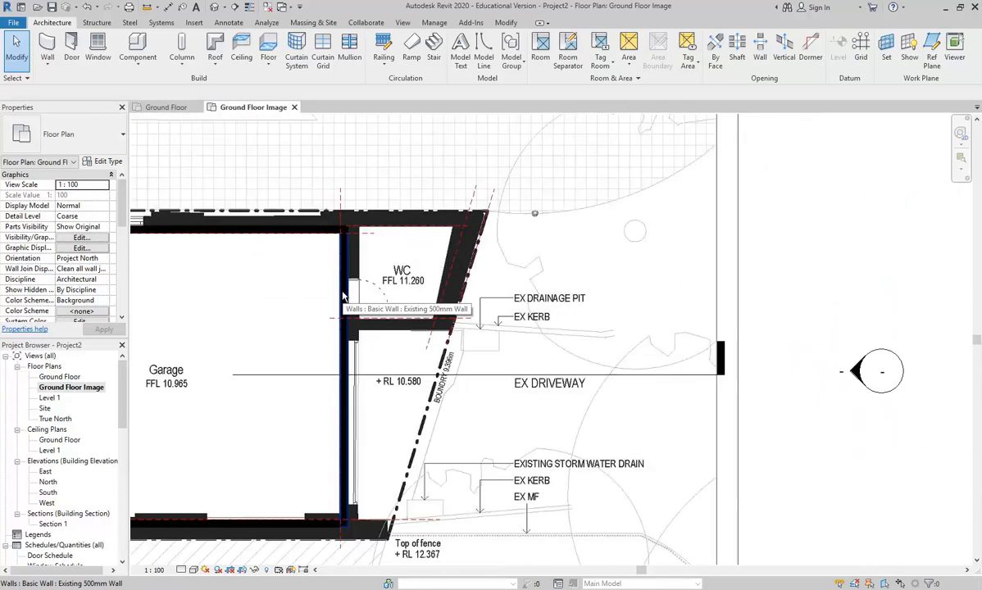
{"action": "middle_click_drag", "start_coordinate": [325, 257], "coordinate": [631, 279]}
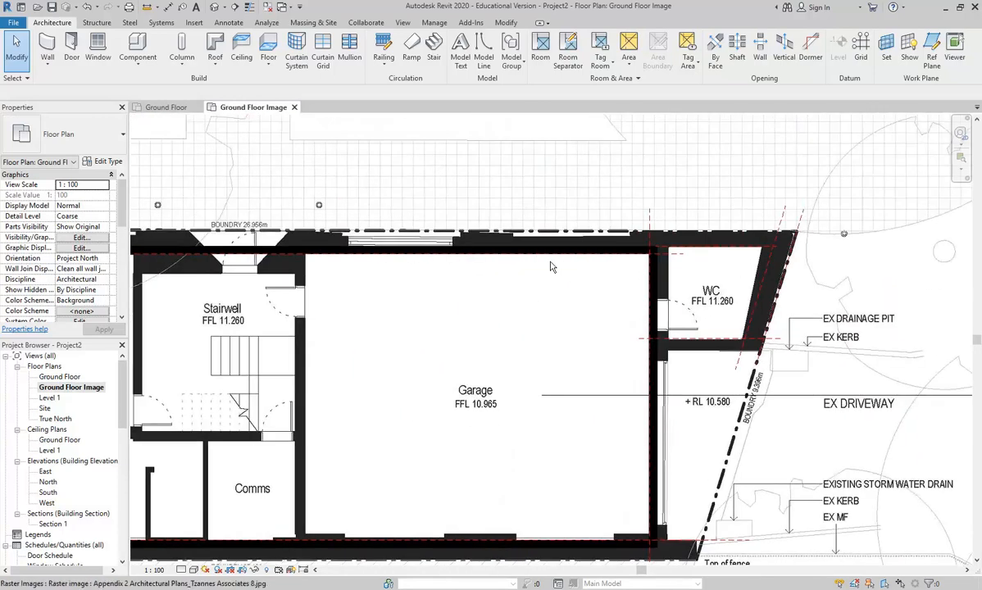
- Select the diagonal north-west corner wall and bring up its Type Properties
{"action": "left_click", "coordinate": [464, 240]}
{"action": "scroll", "coordinate": [464, 240], "scroll_direction": "down", "scroll_amount": 1}
{"action": "middle_click_drag", "start_coordinate": [331, 240], "coordinate": [566, 270]}
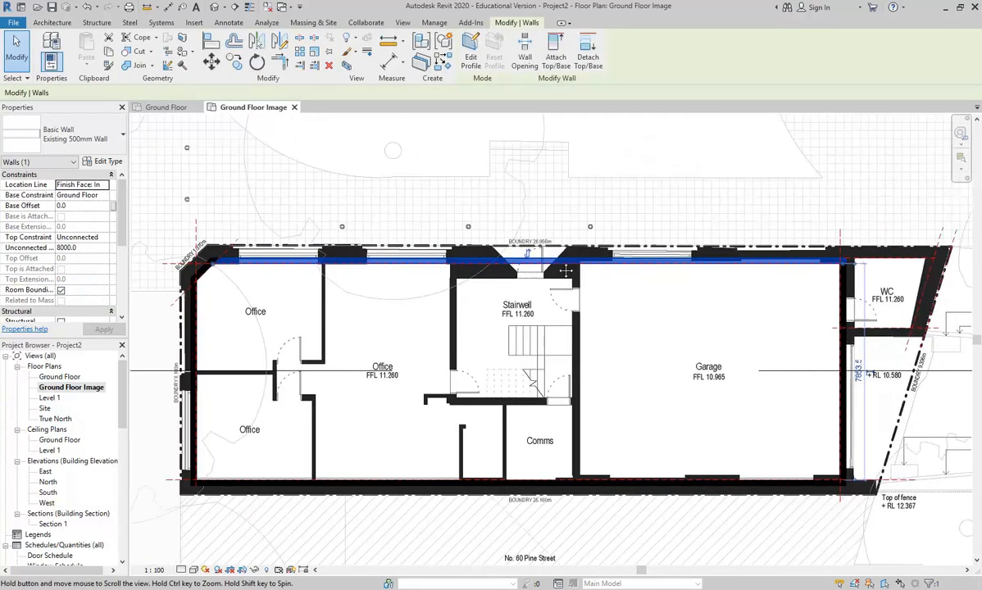
{"action": "scroll", "coordinate": [216, 249], "scroll_direction": "up", "scroll_amount": 3}
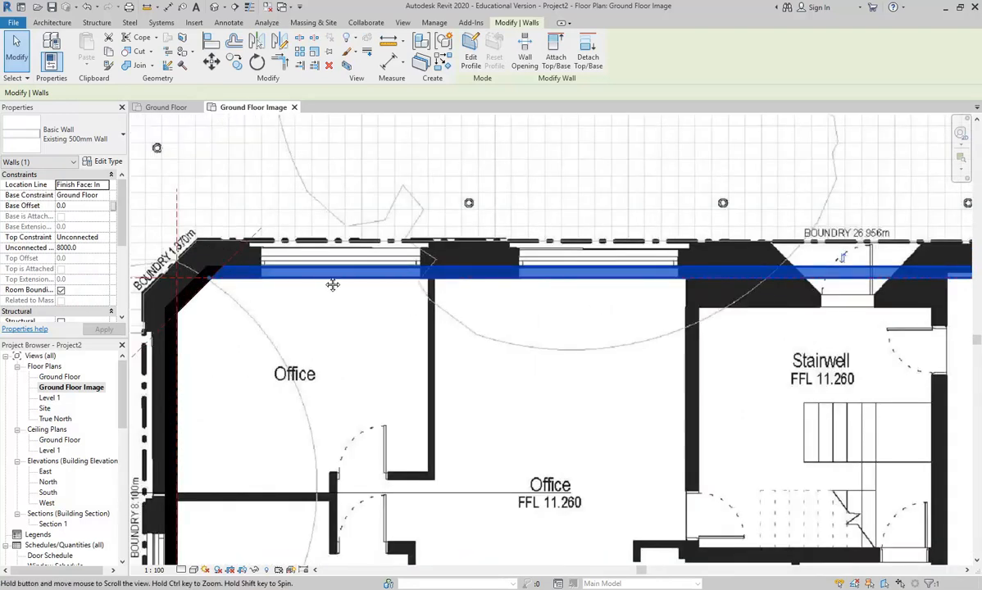
{"action": "middle_click_drag", "start_coordinate": [324, 276], "coordinate": [421, 283]}
{"action": "scroll", "coordinate": [335, 254], "scroll_direction": "up", "scroll_amount": 2}
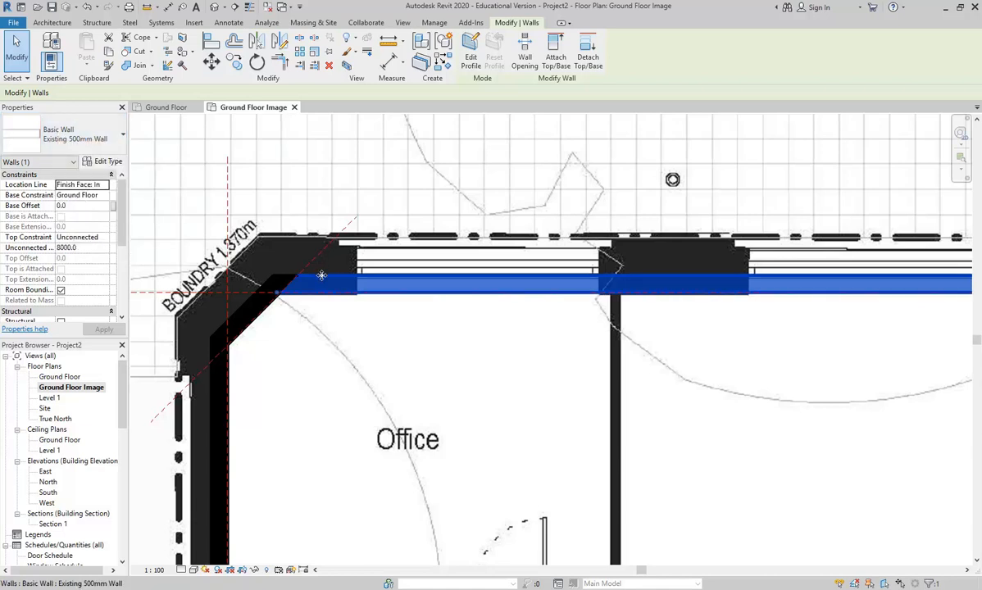
{"action": "left_click", "coordinate": [247, 313]}
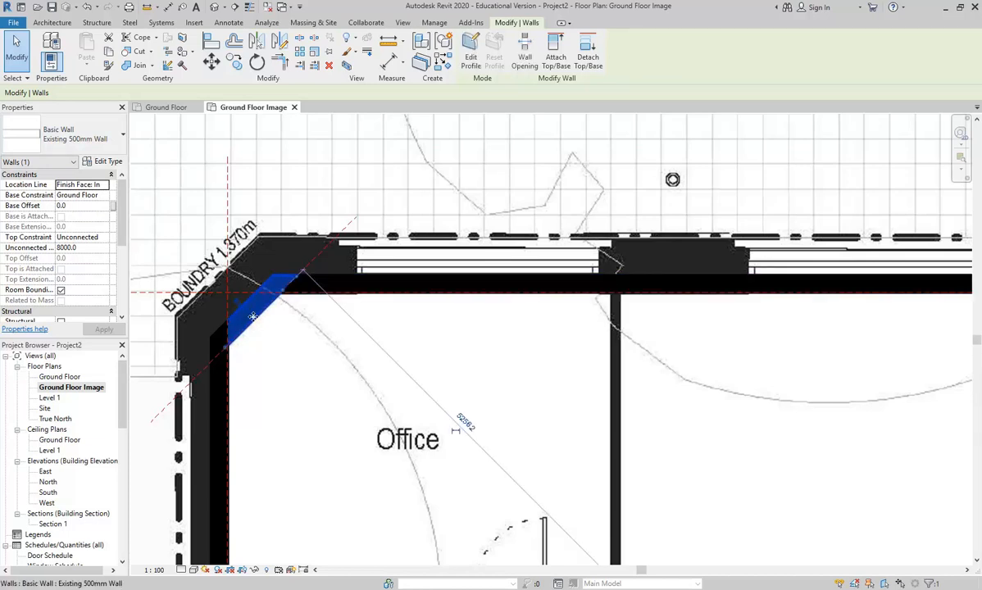
{"action": "left_click", "coordinate": [105, 162]}
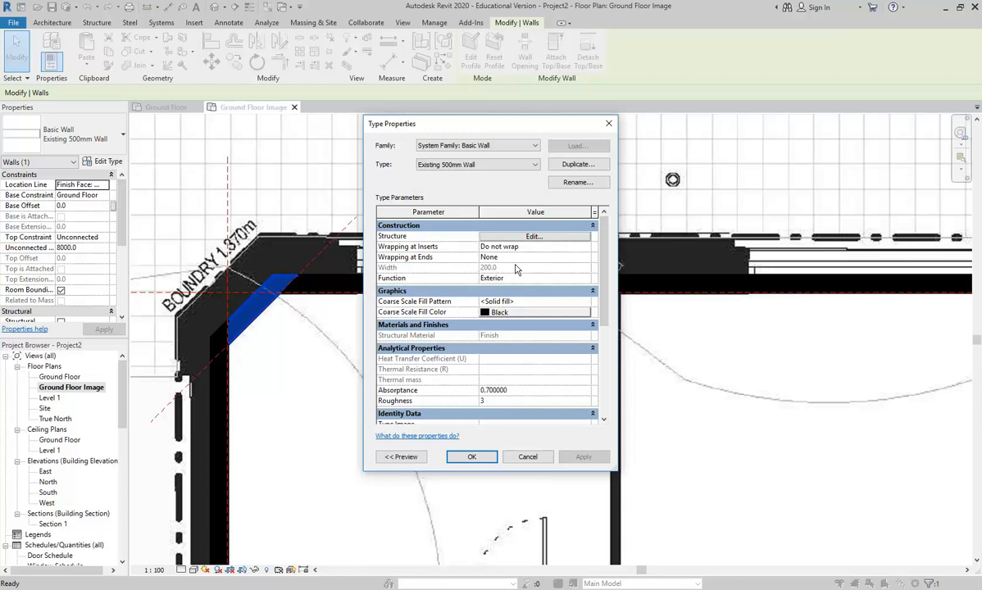
- Change the Existing 500mm Wall structure layer thickness from 200 to 500 and apply it
{"action": "left_click", "coordinate": [534, 237]}
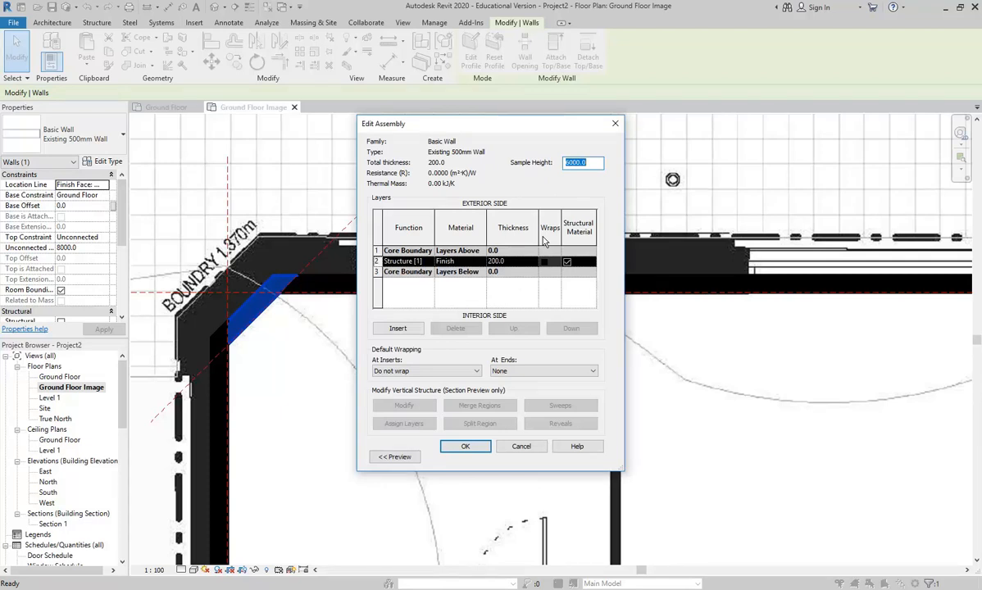
{"action": "left_click", "coordinate": [495, 262]}
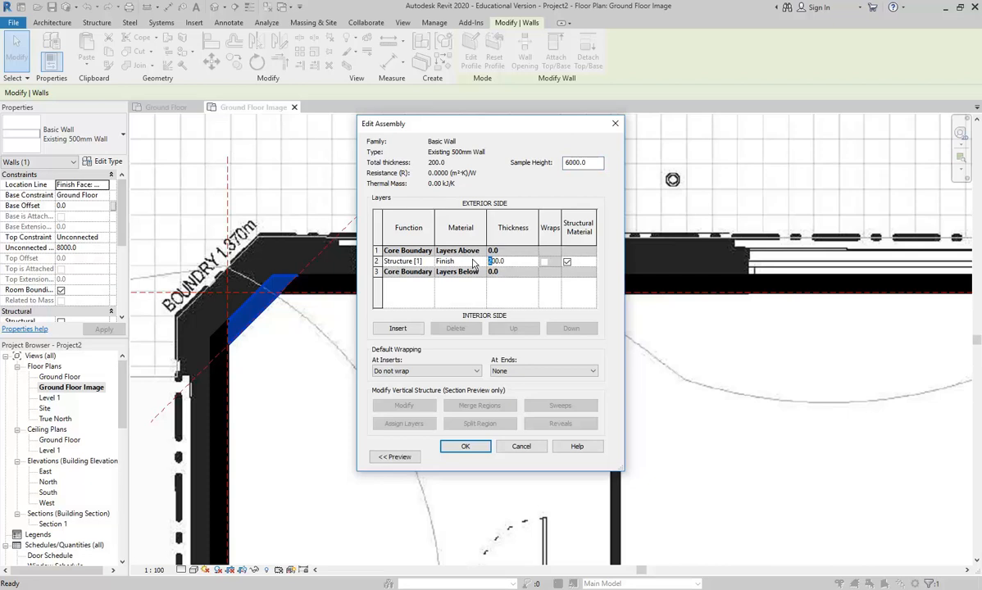
{"action": "left_click", "coordinate": [465, 446]}
{"action": "left_click", "coordinate": [472, 456]}
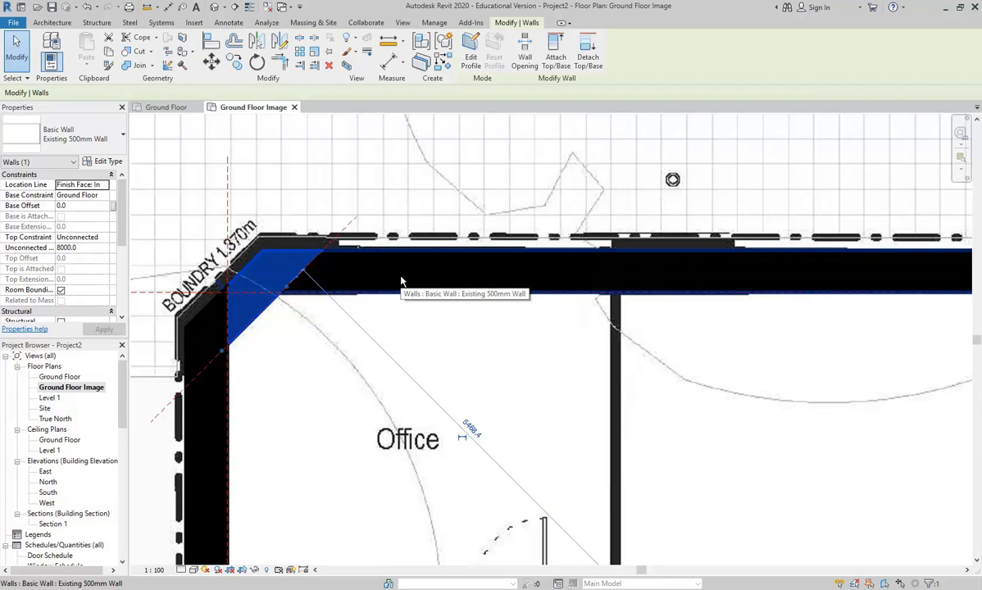
{"action": "scroll", "coordinate": [402, 281], "scroll_direction": "down", "scroll_amount": 3}
{"action": "middle_click_drag", "start_coordinate": [665, 302], "coordinate": [450, 293]}
{"action": "scroll", "coordinate": [450, 293], "scroll_direction": "down", "scroll_amount": 2}
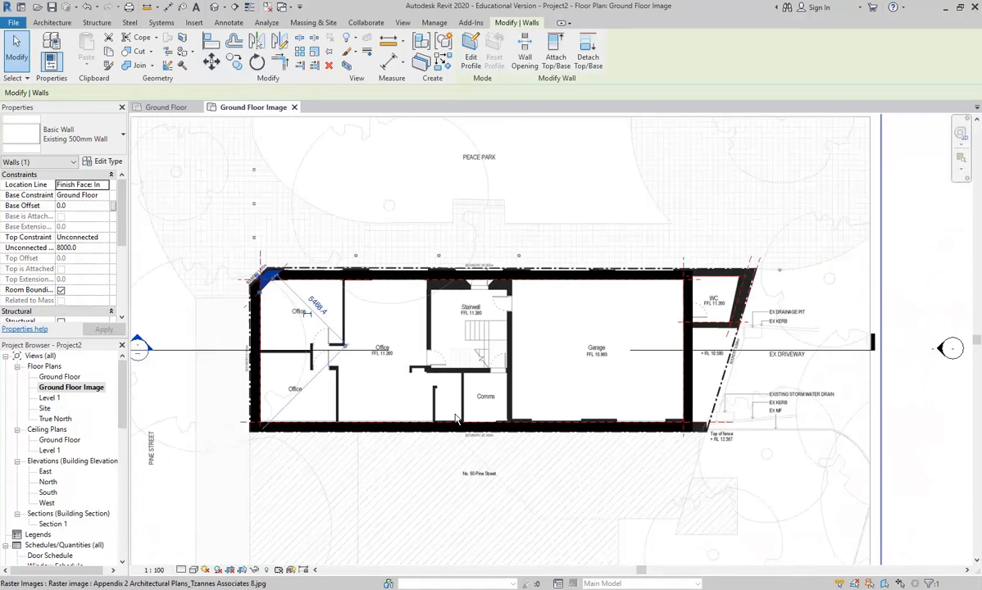
{"action": "left_click", "coordinate": [423, 432]}
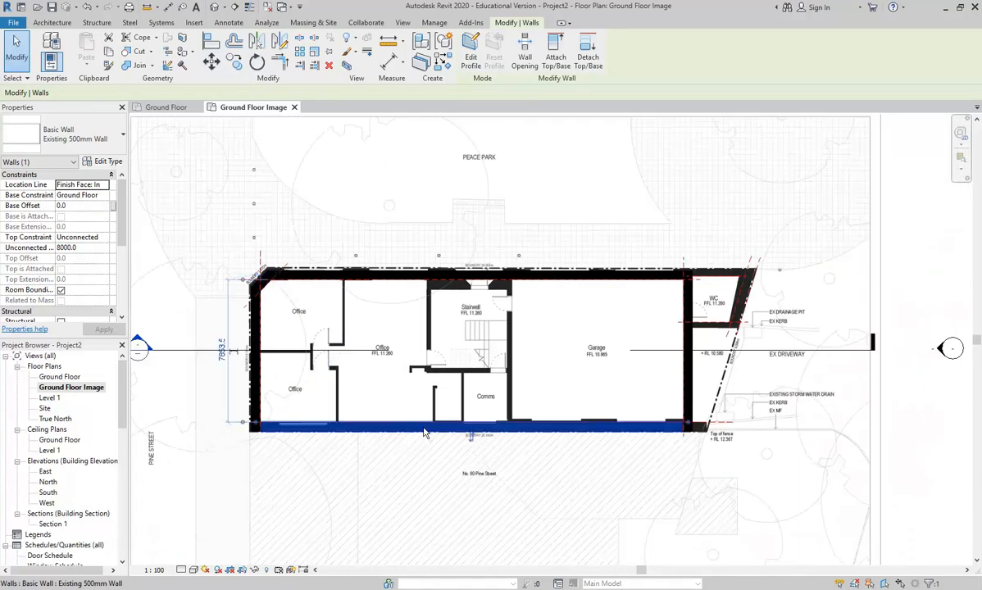
{"action": "scroll", "coordinate": [537, 300], "scroll_direction": "up", "scroll_amount": 5}
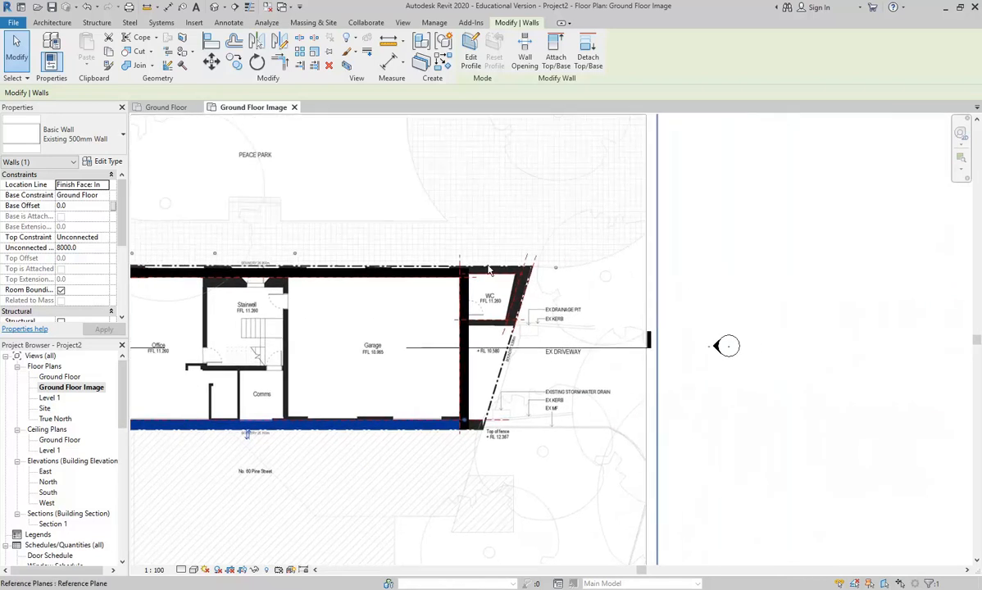
{"action": "scroll", "coordinate": [423, 315], "scroll_direction": "up", "scroll_amount": 2}
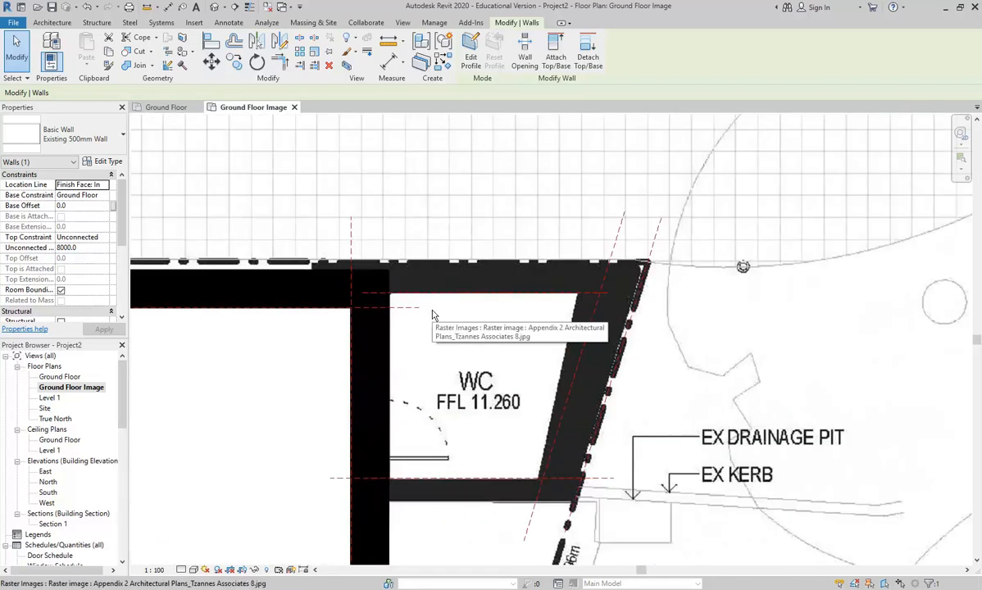
{"action": "scroll", "coordinate": [434, 314], "scroll_direction": "up", "scroll_amount": 2}
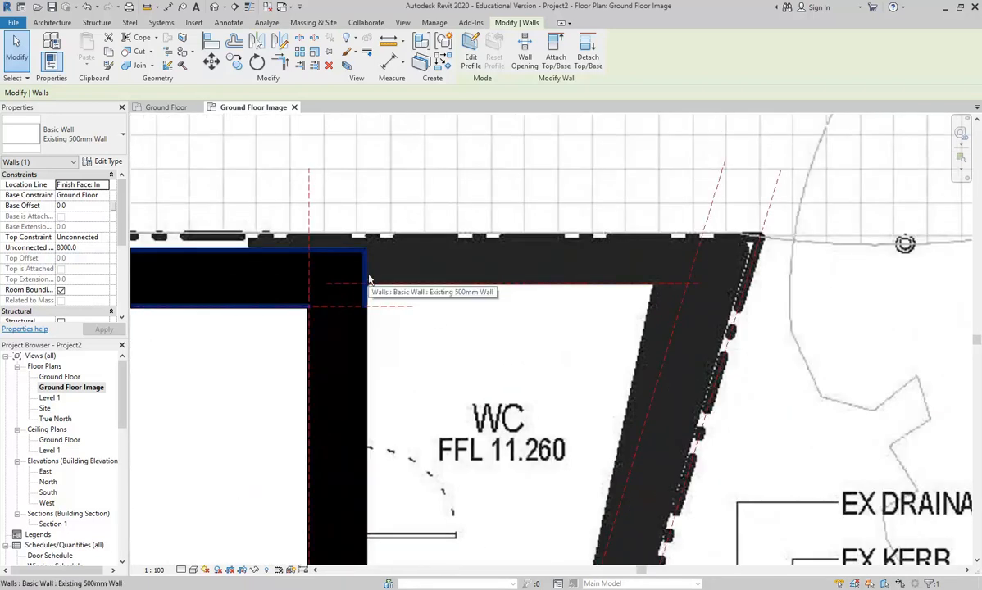
{"action": "scroll", "coordinate": [383, 263], "scroll_direction": "up", "scroll_amount": 2}
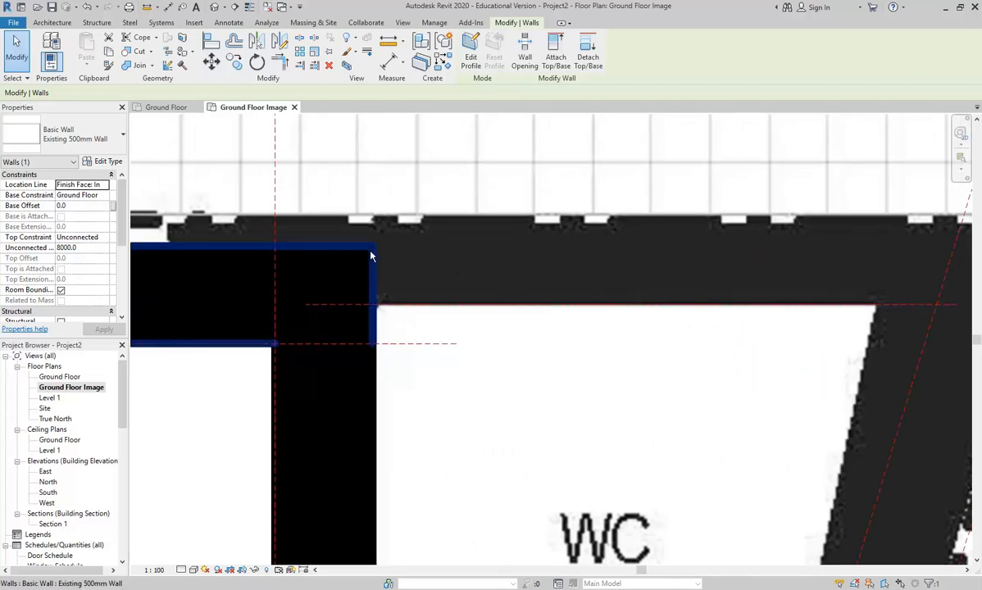
- Measure the WC wall on the image as 300.0 thick, then restart wall placement
{"action": "left_click", "coordinate": [389, 42]}
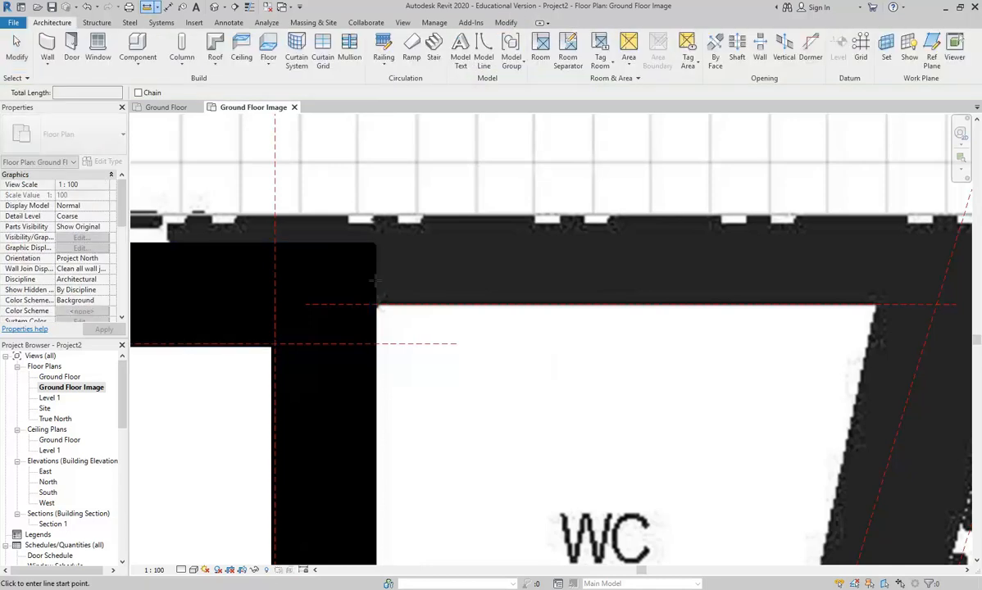
{"action": "scroll", "coordinate": [378, 275], "scroll_direction": "up", "scroll_amount": 1}
{"action": "left_click", "coordinate": [369, 230]}
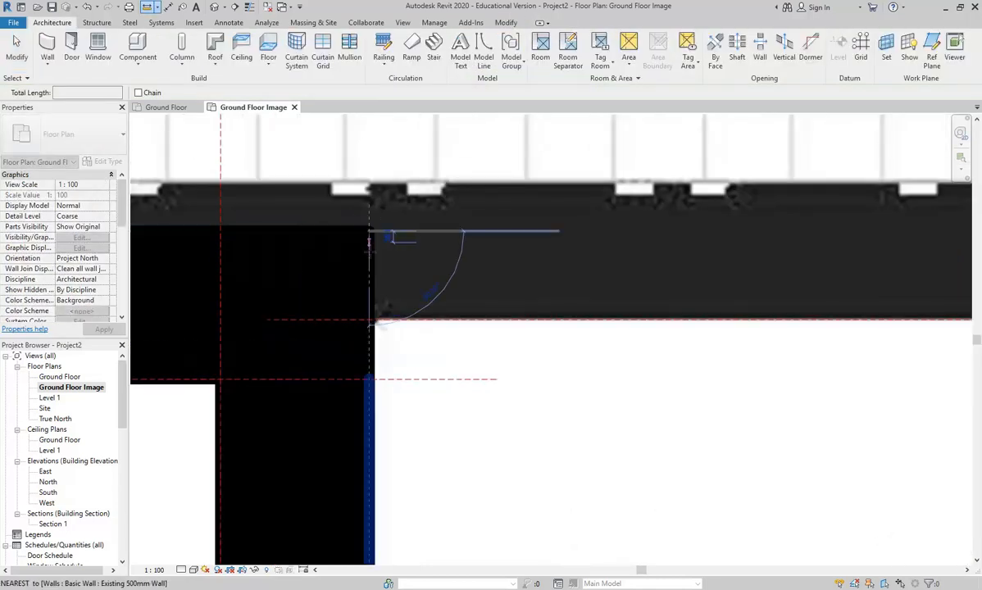
{"action": "left_click", "coordinate": [368, 320]}
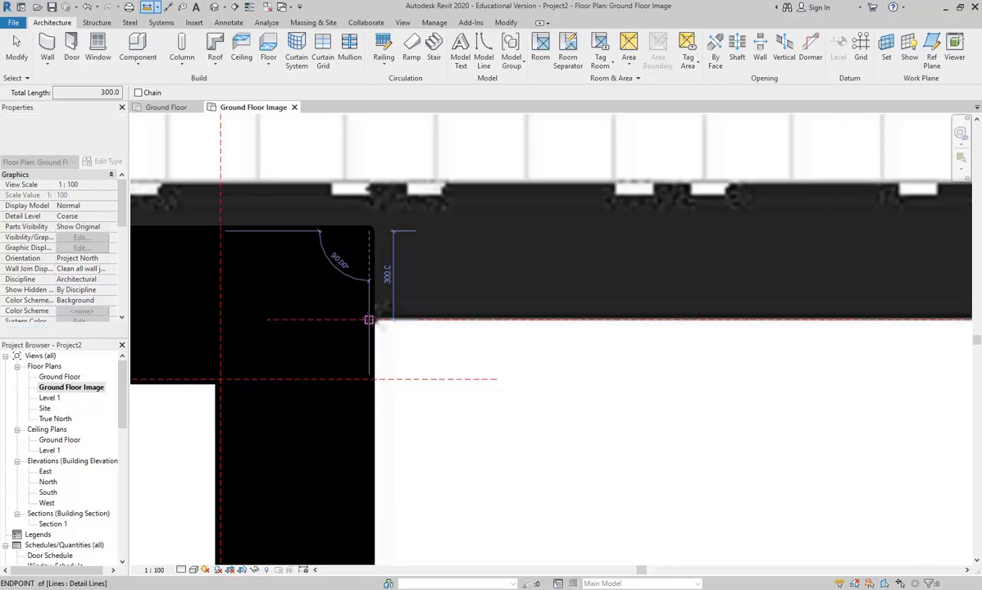
{"action": "right_click", "coordinate": [461, 246]}
{"action": "left_click", "coordinate": [475, 252]}
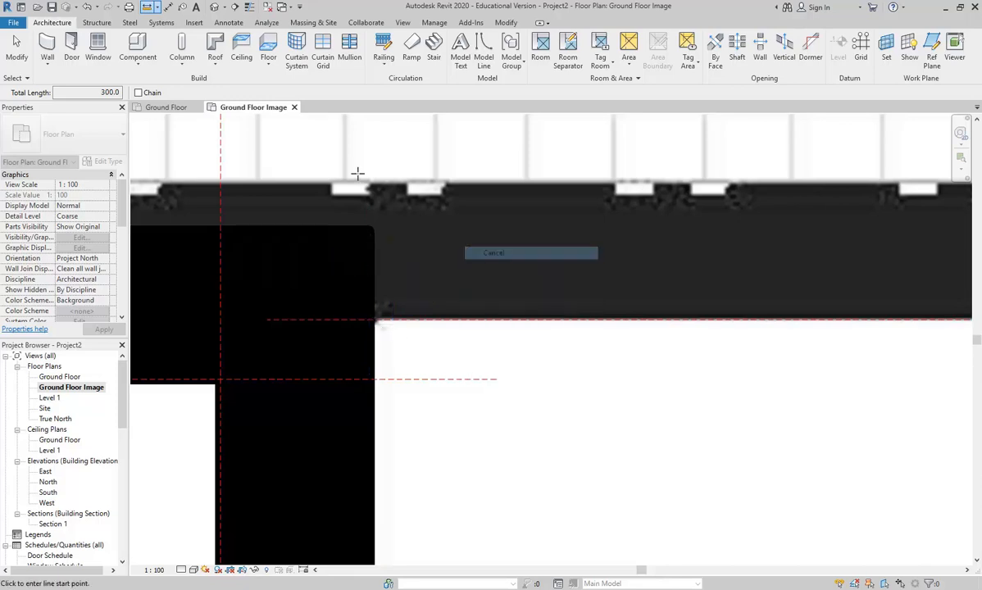
{"action": "left_click", "coordinate": [46, 47]}
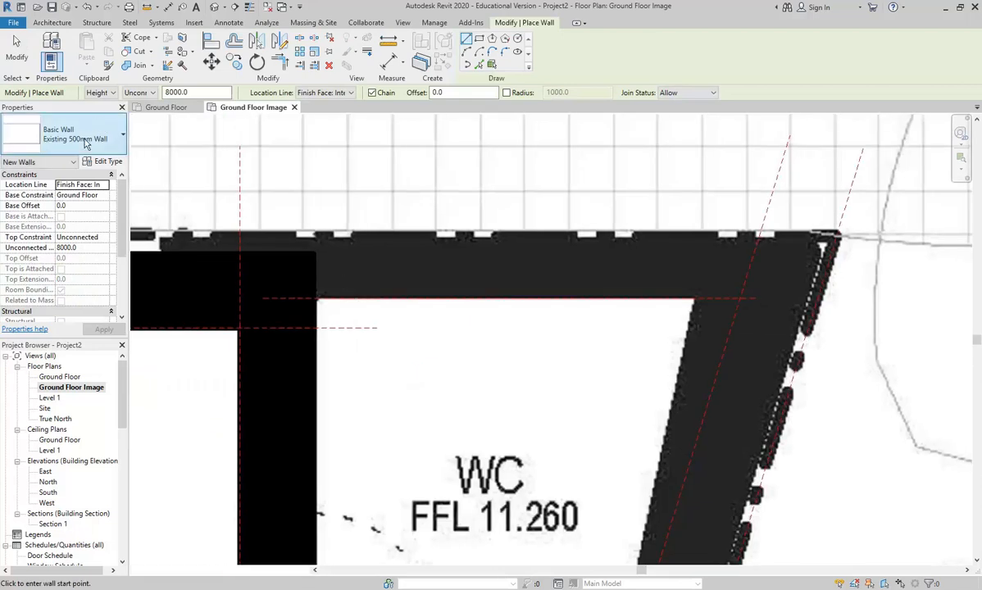
- Duplicate the Generic 300mm wall type as a new type named 'Existing 300mm Wall'
{"action": "left_click", "coordinate": [123, 138]}
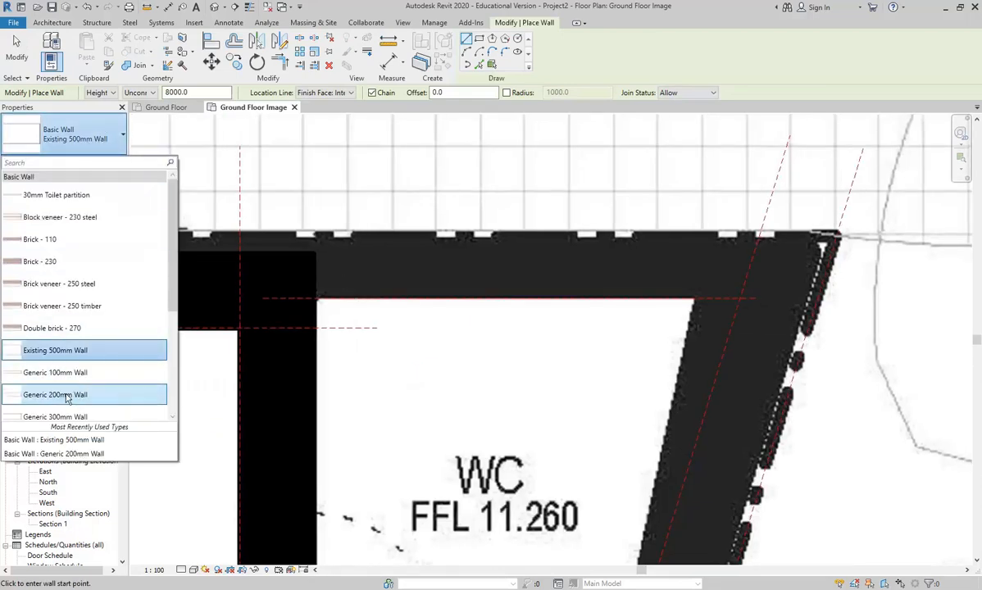
{"action": "scroll", "coordinate": [66, 381], "scroll_direction": "down", "scroll_amount": 1}
{"action": "left_click", "coordinate": [65, 362]}
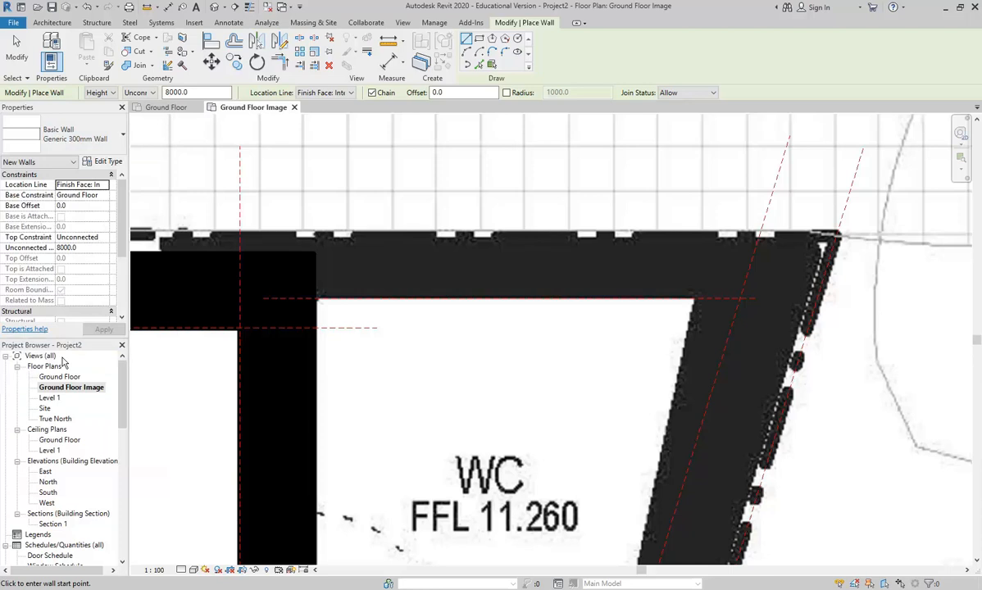
{"action": "left_click", "coordinate": [114, 162]}
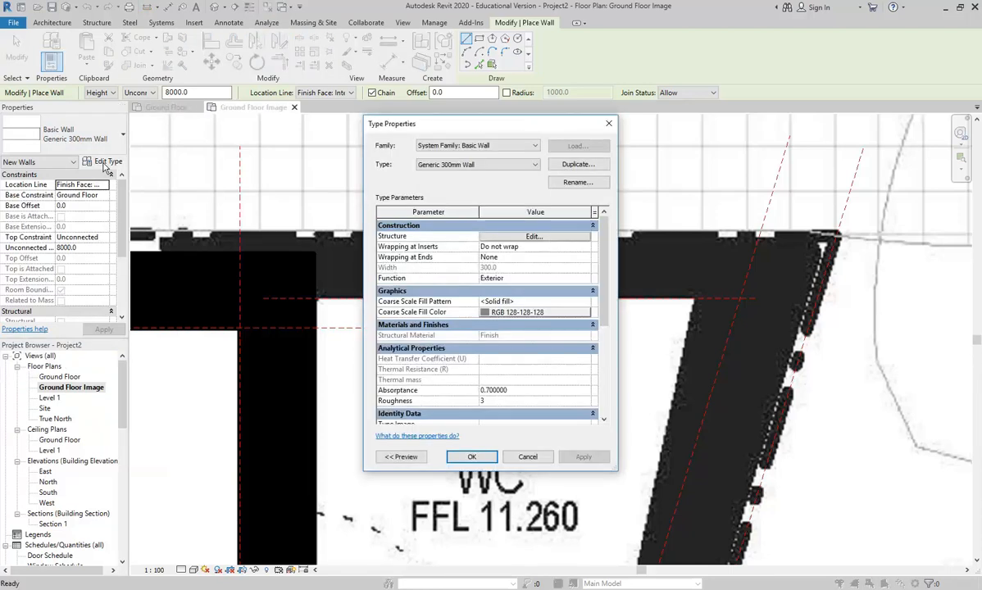
{"action": "left_click", "coordinate": [592, 169]}
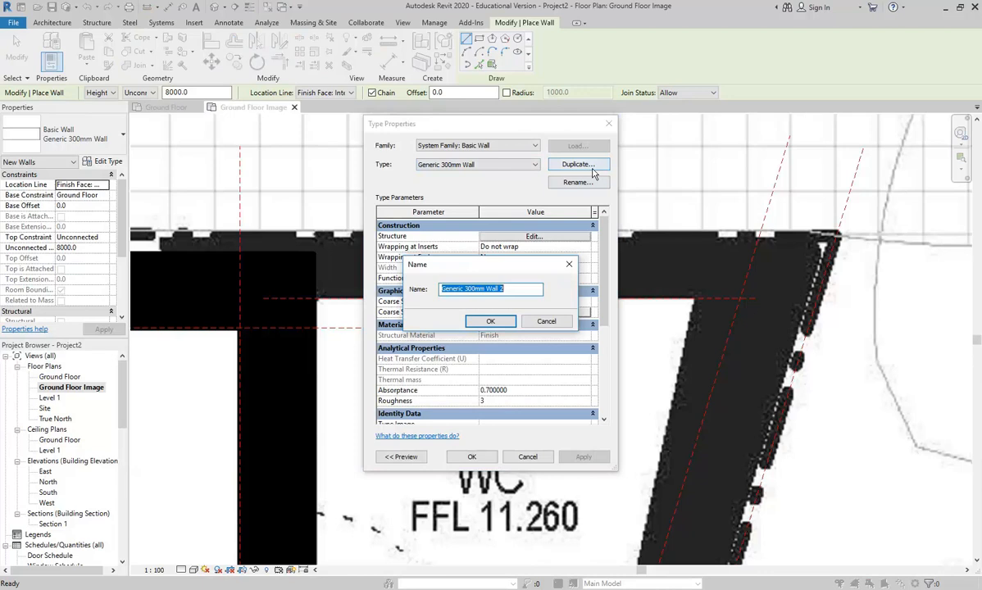
{"action": "left_click", "coordinate": [507, 292]}
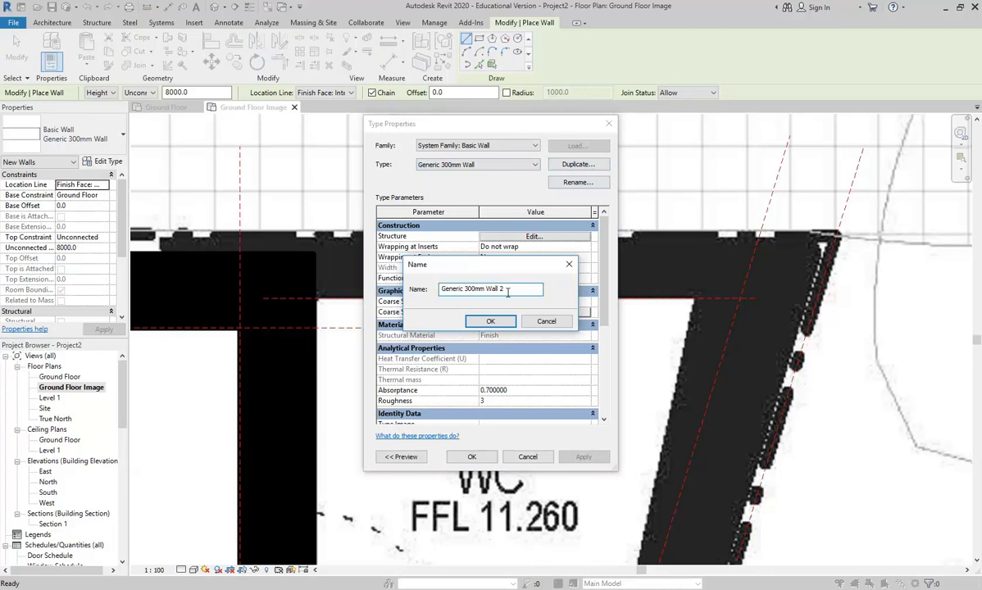
{"action": "double_click", "coordinate": [464, 287]}
{"action": "type", "text": "Existing"}
{"action": "key", "text": "Return"}
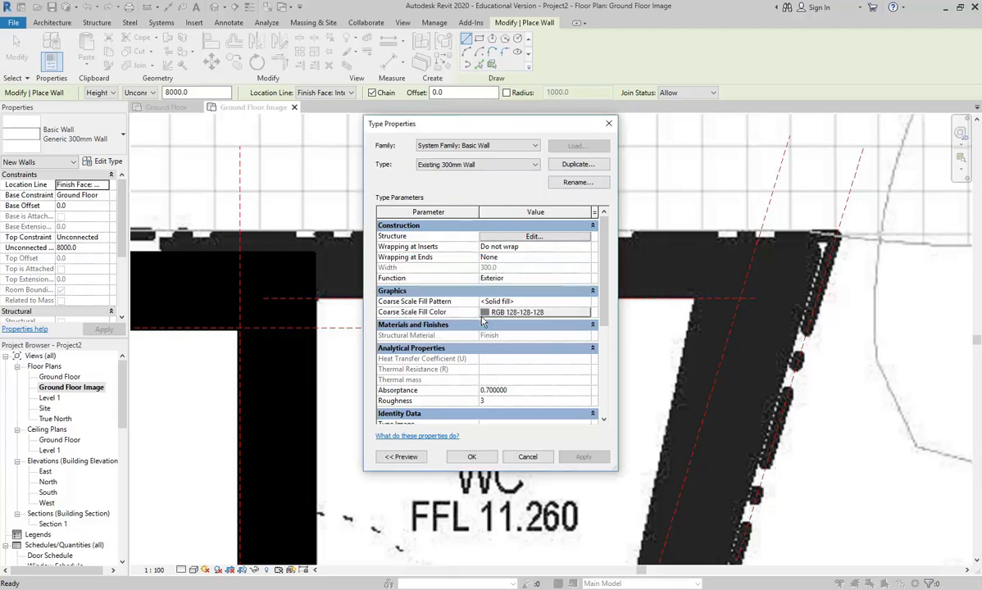
- Set the new type's Coarse Scale Fill Color to black and confirm the type properties
{"action": "left_click", "coordinate": [539, 315]}
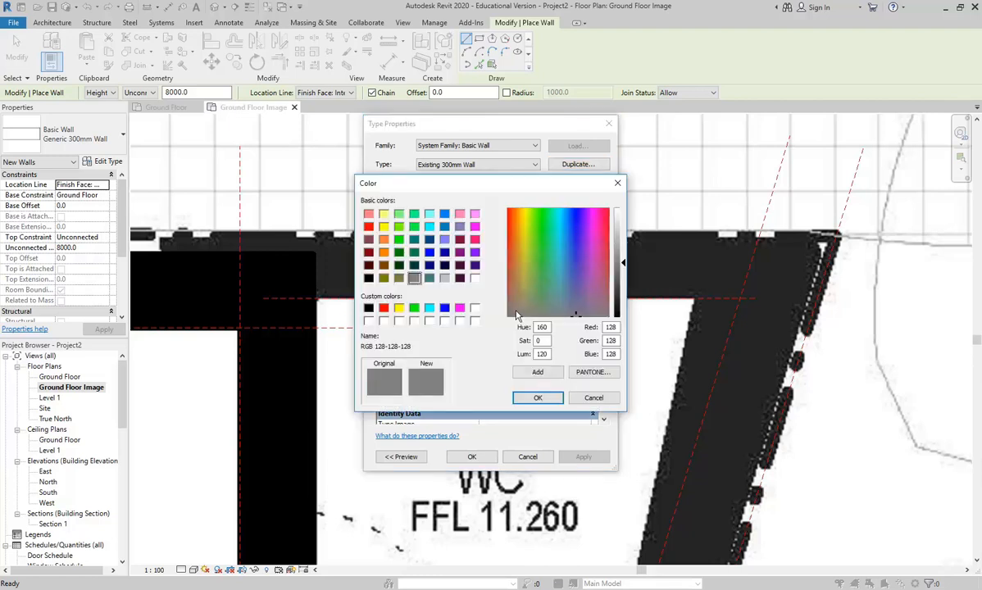
{"action": "left_click", "coordinate": [368, 279]}
{"action": "left_click", "coordinate": [525, 395]}
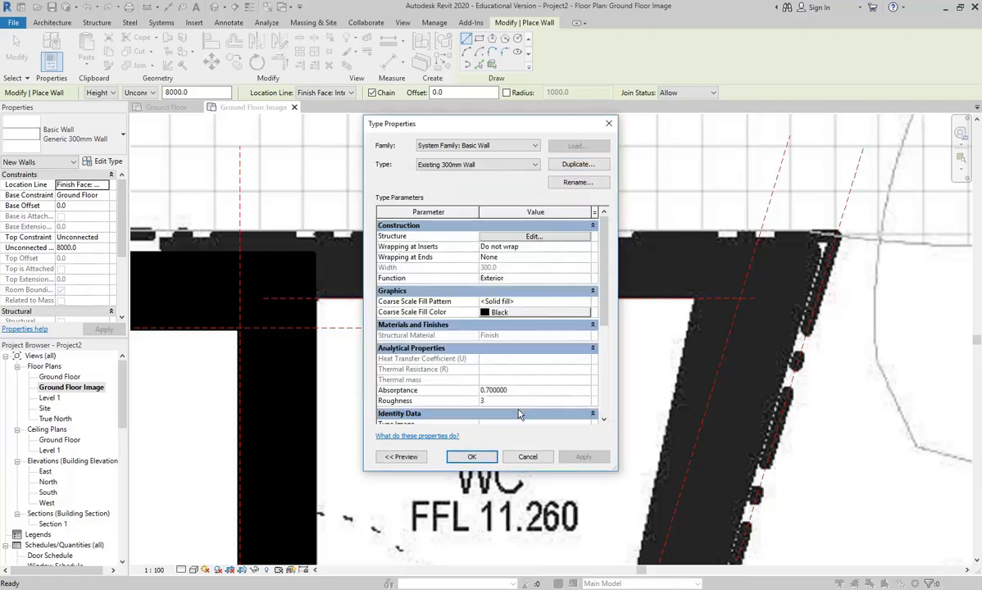
{"action": "left_click", "coordinate": [471, 456]}
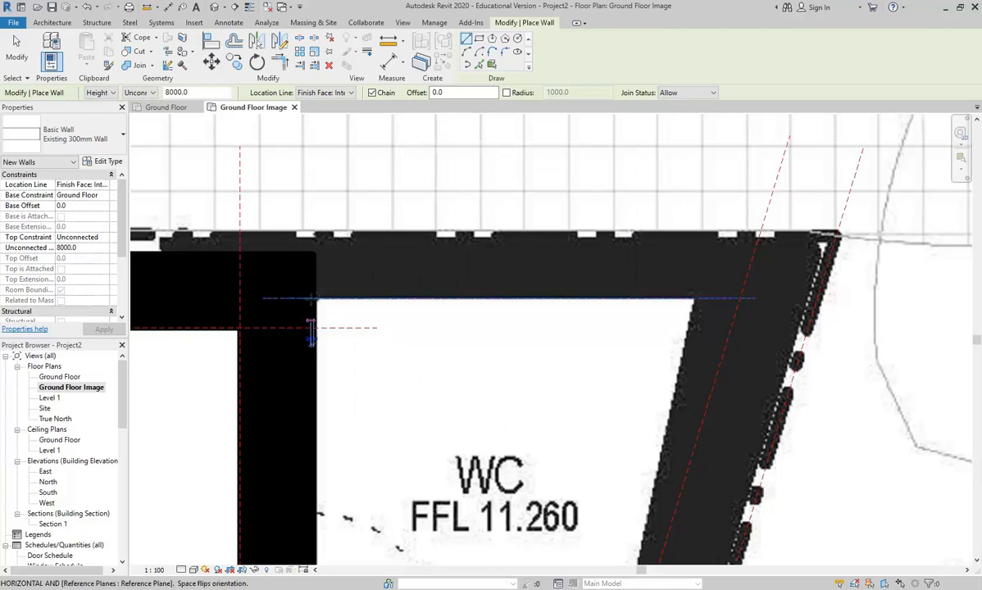
- Chain the WC's top, angled and bottom walls through the reference-plane intersections
{"action": "left_click", "coordinate": [313, 297]}
{"action": "scroll", "coordinate": [662, 296], "scroll_direction": "down", "scroll_amount": 2}
{"action": "middle_click_drag", "start_coordinate": [662, 296], "coordinate": [502, 270]}
{"action": "scroll", "coordinate": [562, 284], "scroll_direction": "up", "scroll_amount": 2}
{"action": "left_click", "coordinate": [563, 284]}
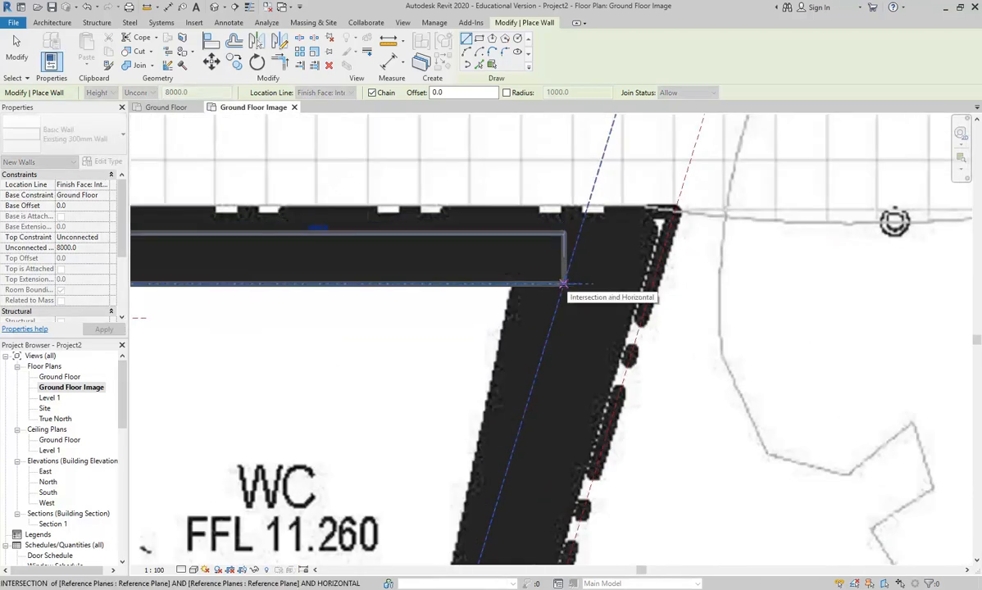
{"action": "scroll", "coordinate": [561, 287], "scroll_direction": "down", "scroll_amount": 2}
{"action": "middle_click_drag", "start_coordinate": [549, 328], "coordinate": [556, 272]}
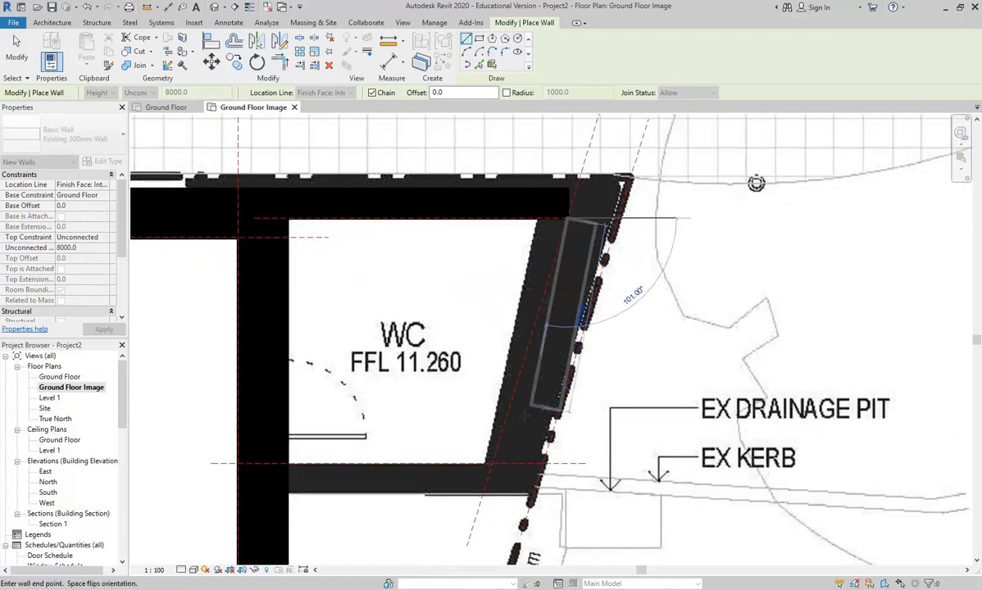
{"action": "left_click", "coordinate": [492, 464]}
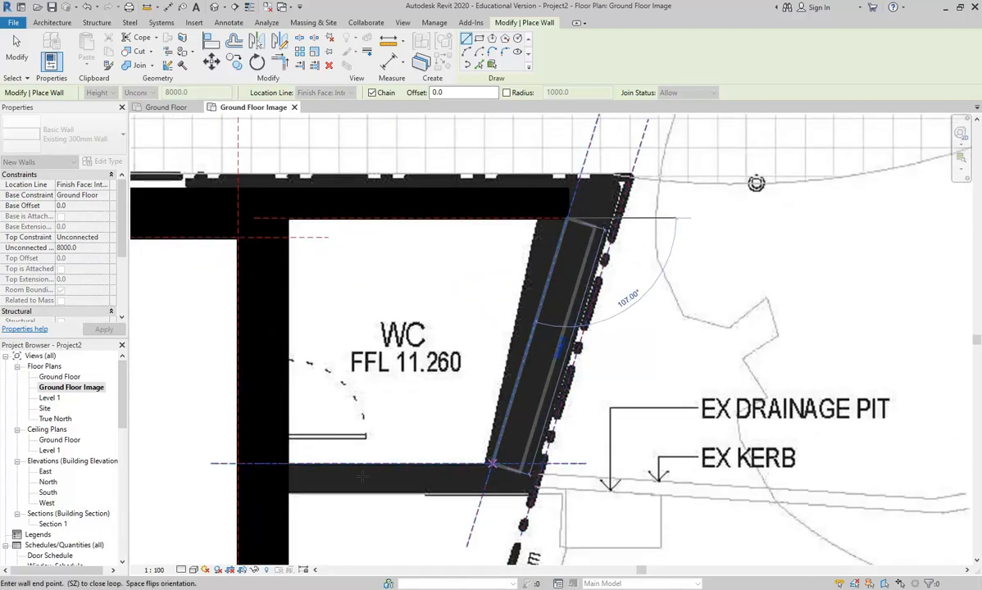
{"action": "scroll", "coordinate": [383, 447], "scroll_direction": "up", "scroll_amount": 3}
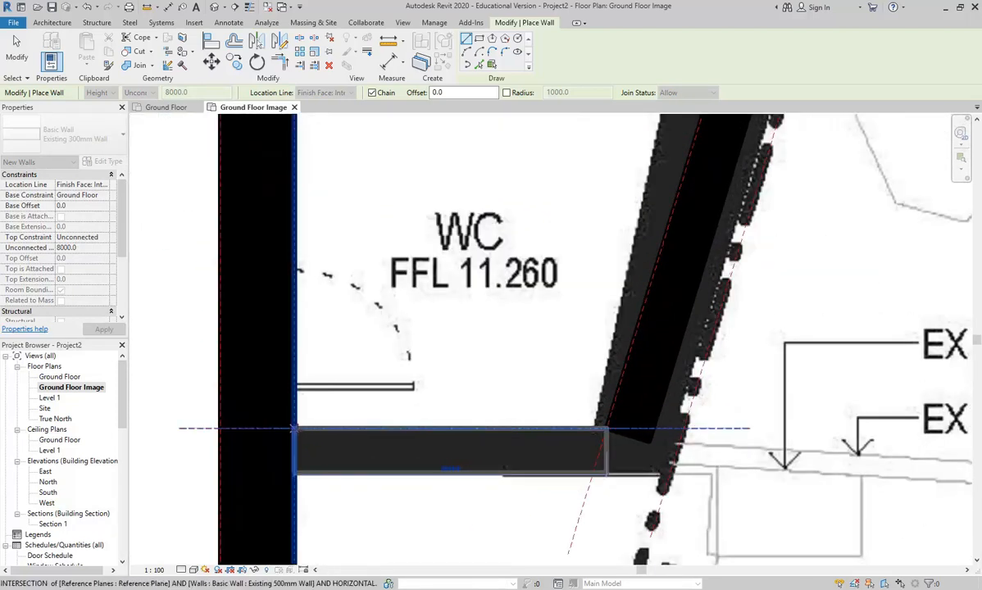
{"action": "left_click", "coordinate": [300, 450]}
{"action": "scroll", "coordinate": [412, 316], "scroll_direction": "down", "scroll_amount": 3}
- End wall drawing and pan across the plan to reveal the offices on the left
{"action": "right_click", "coordinate": [413, 305]}
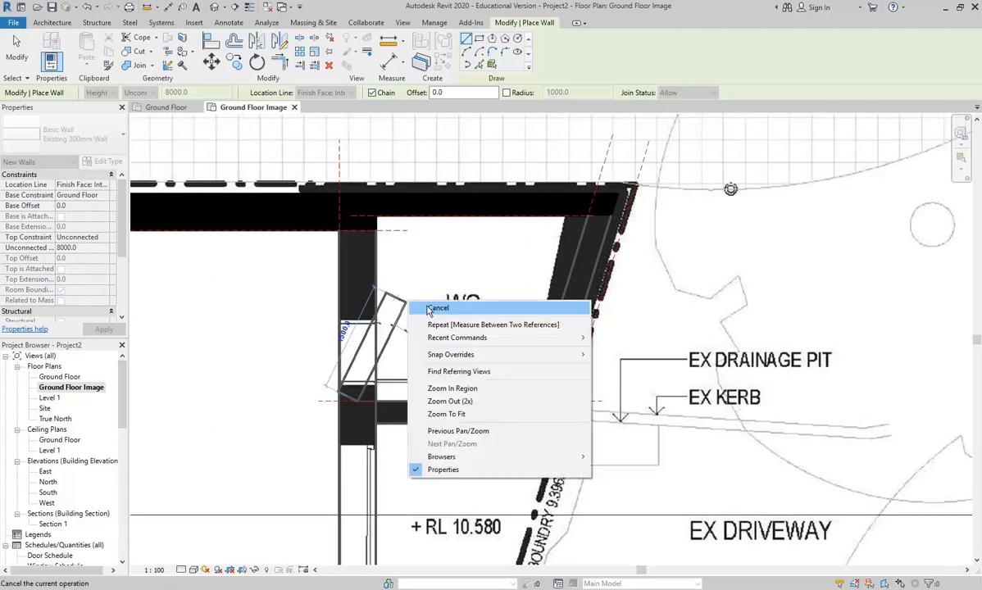
{"action": "scroll", "coordinate": [435, 311], "scroll_direction": "up", "scroll_amount": 2}
{"action": "left_click", "coordinate": [450, 315]}
{"action": "scroll", "coordinate": [485, 309], "scroll_direction": "down", "scroll_amount": 3}
{"action": "scroll", "coordinate": [492, 320], "scroll_direction": "down", "scroll_amount": 3}
{"action": "middle_click_drag", "start_coordinate": [787, 352], "coordinate": [631, 329]}
{"action": "middle_click_drag", "start_coordinate": [452, 355], "coordinate": [510, 361]}
{"action": "middle_click_drag", "start_coordinate": [345, 360], "coordinate": [302, 349]}
{"action": "scroll", "coordinate": [393, 263], "scroll_direction": "up", "scroll_amount": 4}
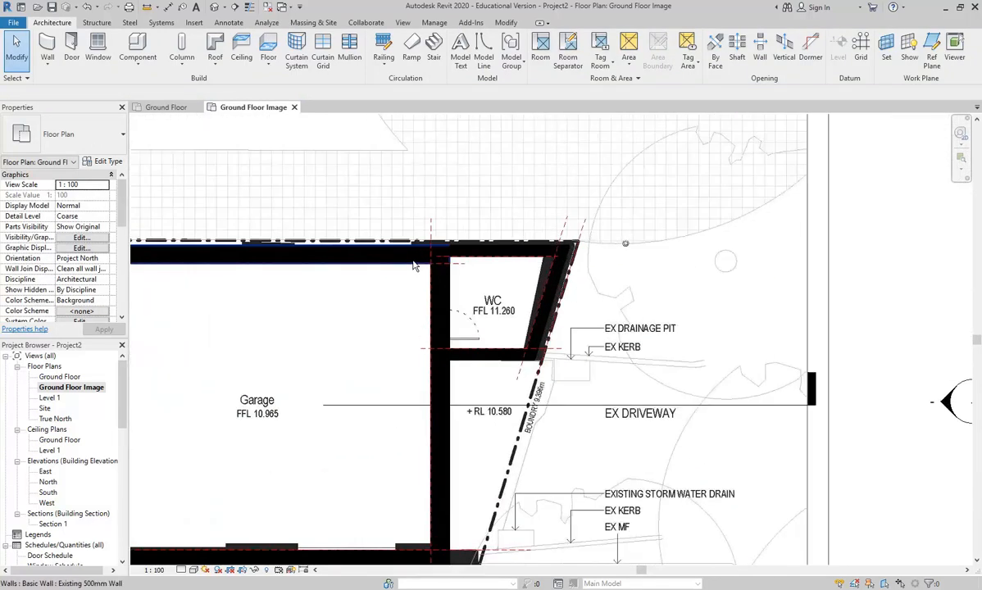
- Open the Ground Floor plan and zoom and pan to centre the room beside the WC walls
{"action": "double_click", "coordinate": [65, 378]}
{"action": "scroll", "coordinate": [260, 292], "scroll_direction": "up", "scroll_amount": 3}
{"action": "scroll", "coordinate": [402, 307], "scroll_direction": "up", "scroll_amount": 3}
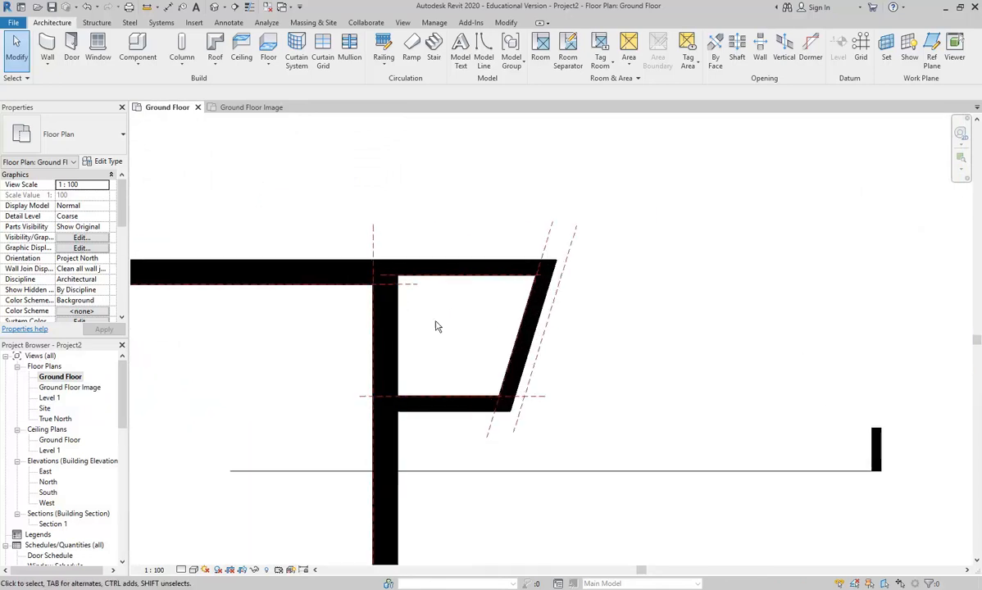
{"action": "scroll", "coordinate": [423, 318], "scroll_direction": "up", "scroll_amount": 3}
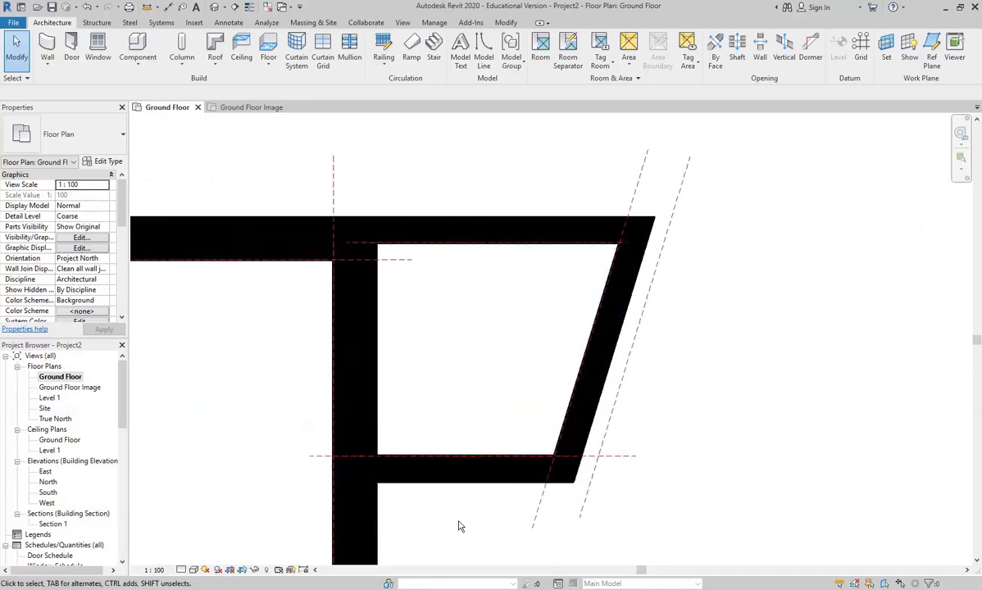
{"action": "scroll", "coordinate": [456, 346], "scroll_direction": "down", "scroll_amount": 4}
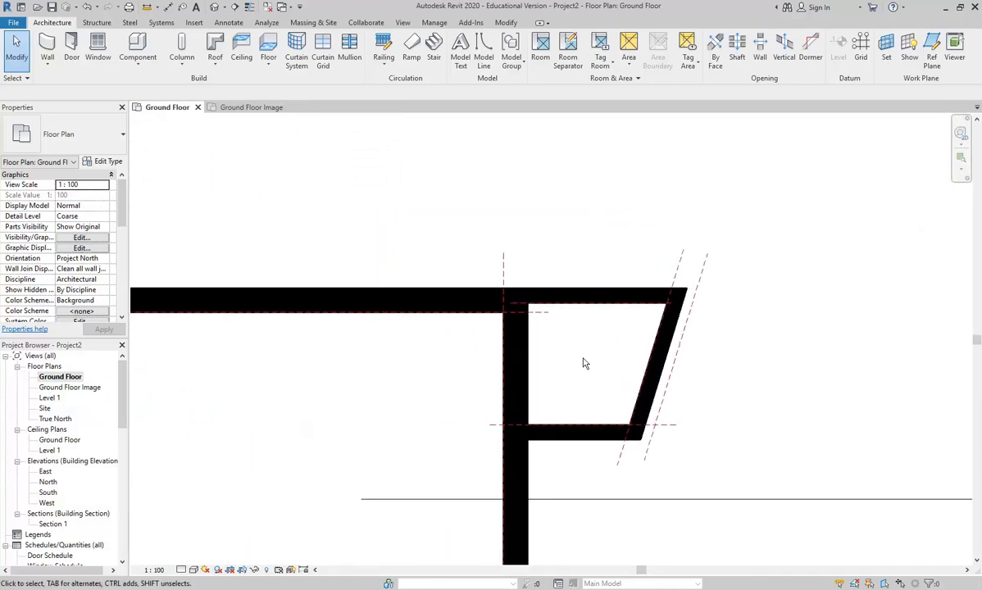
{"action": "scroll", "coordinate": [533, 345], "scroll_direction": "up", "scroll_amount": 3}
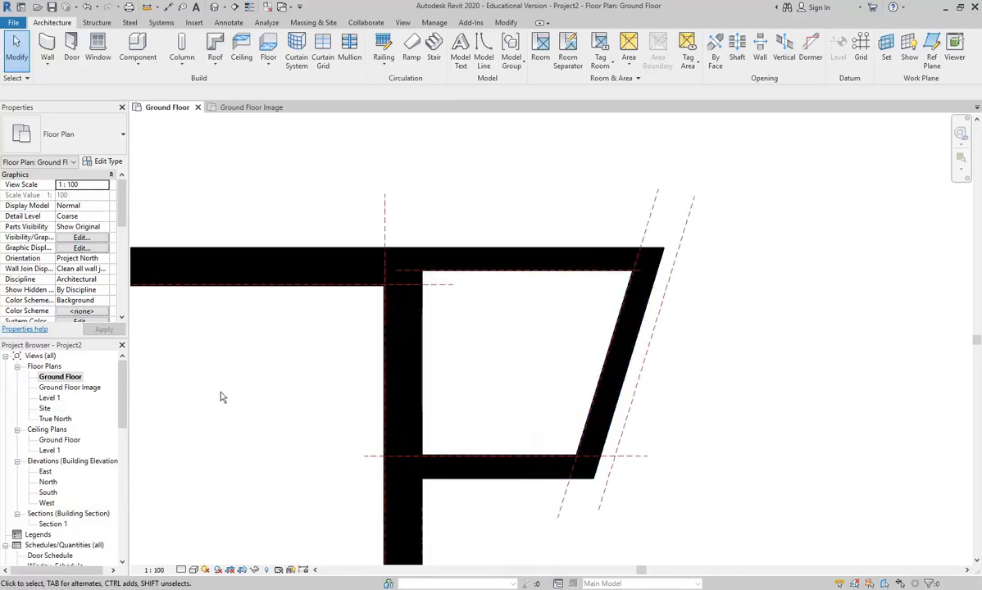
{"action": "scroll", "coordinate": [221, 402], "scroll_direction": "down", "scroll_amount": 2}
{"action": "middle_click_drag", "start_coordinate": [226, 405], "coordinate": [425, 348]}
{"action": "scroll", "coordinate": [278, 366], "scroll_direction": "down", "scroll_amount": 1}
{"action": "middle_click_drag", "start_coordinate": [280, 365], "coordinate": [467, 364]}
{"action": "scroll", "coordinate": [251, 379], "scroll_direction": "down", "scroll_amount": 2}
{"action": "middle_click_drag", "start_coordinate": [252, 379], "coordinate": [420, 375]}
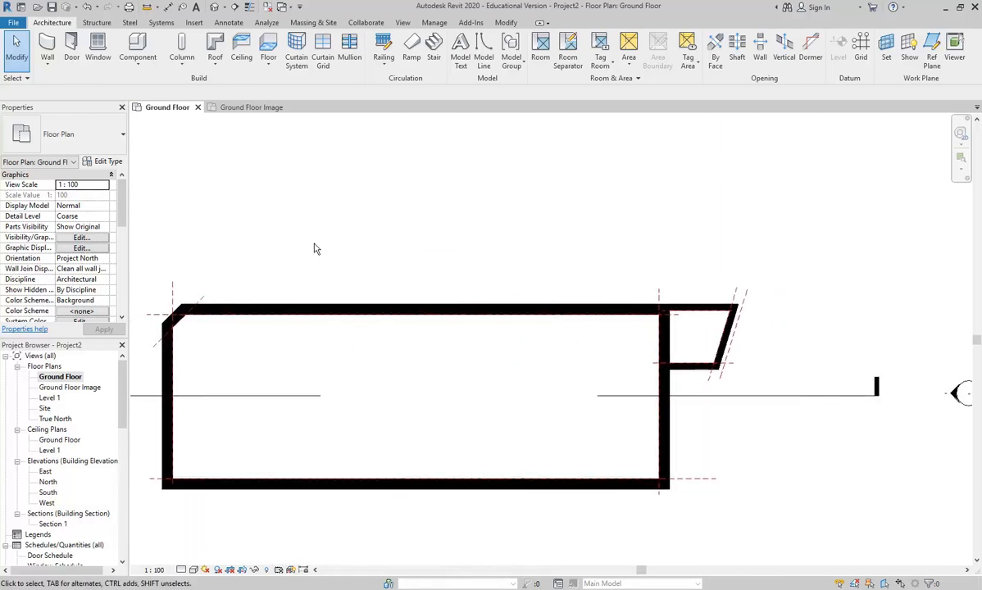
- Create a default 3D view, orbit it to see the walls from the other side, then reopen Ground Floor
{"action": "left_click", "coordinate": [214, 8]}
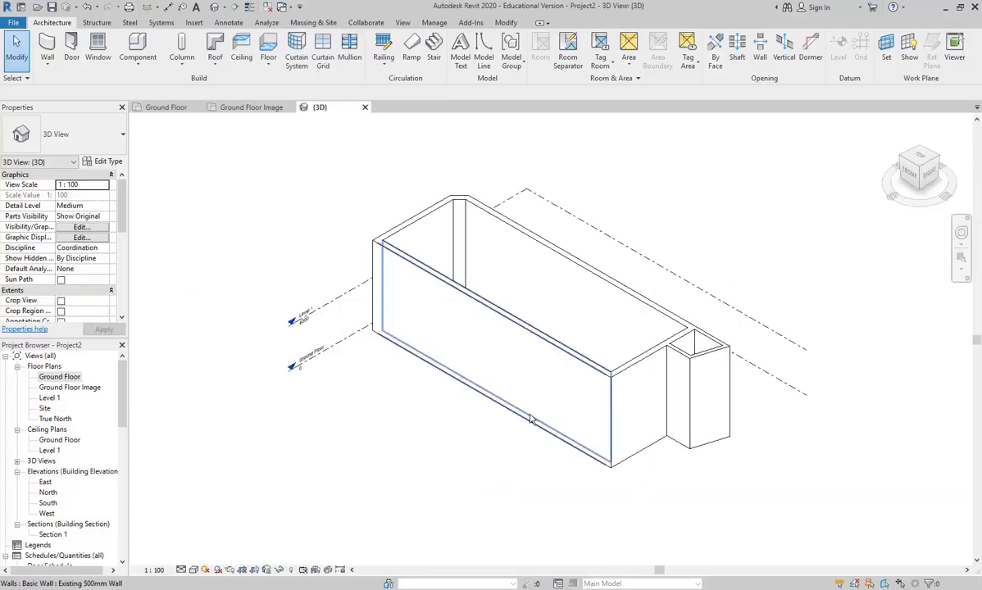
{"action": "middle_click_drag", "start_coordinate": [359, 402], "coordinate": [511, 468], "text": "shift"}
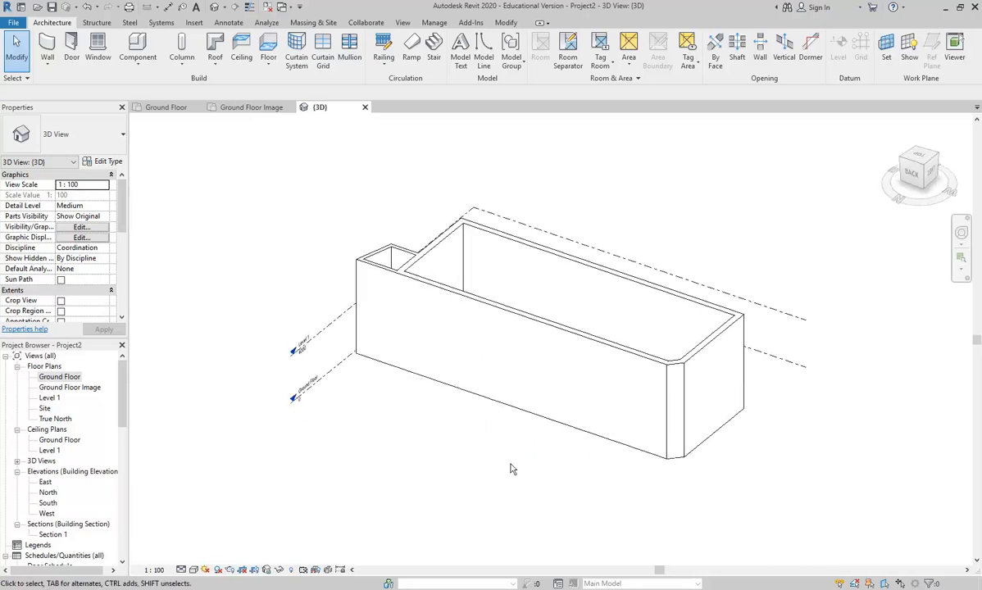
{"action": "double_click", "coordinate": [60, 377]}
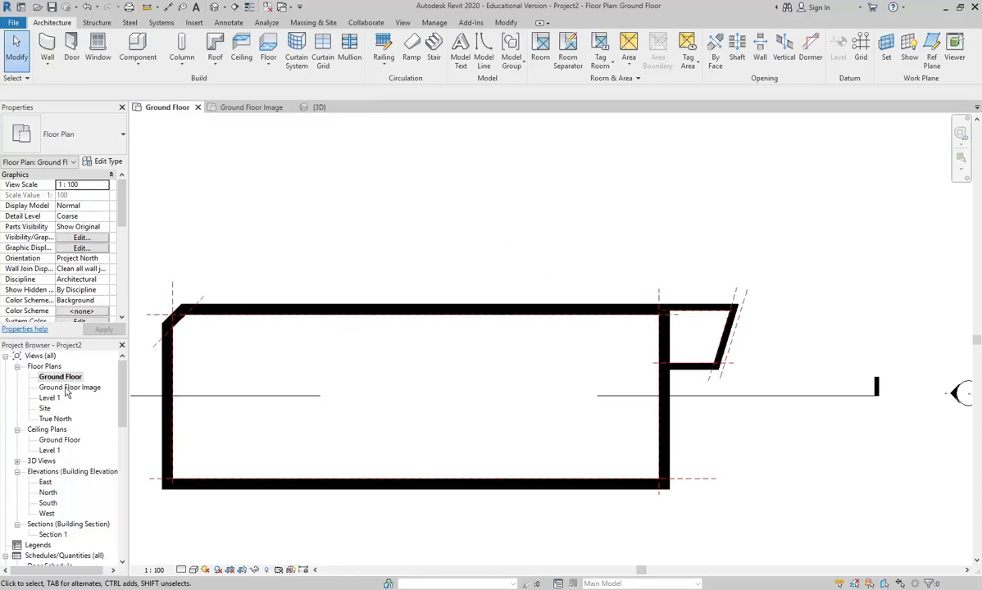
- Open the Ground Floor Image plan and zoom in on the top-left wall
{"action": "double_click", "coordinate": [68, 387]}
{"action": "scroll", "coordinate": [752, 339], "scroll_direction": "down", "scroll_amount": 3}
{"action": "scroll", "coordinate": [753, 339], "scroll_direction": "down", "scroll_amount": 2}
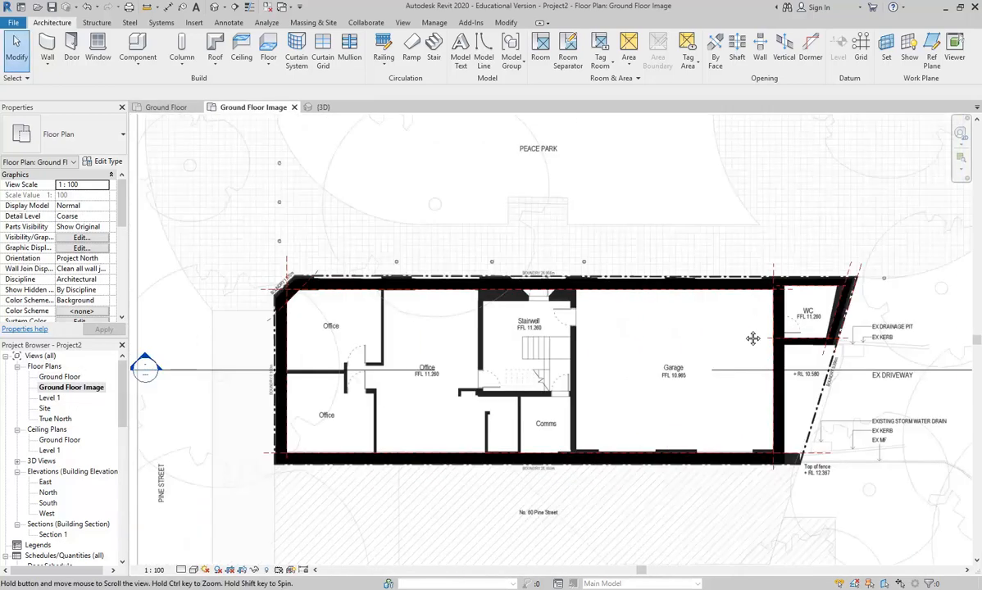
{"action": "scroll", "coordinate": [353, 261], "scroll_direction": "up", "scroll_amount": 5}
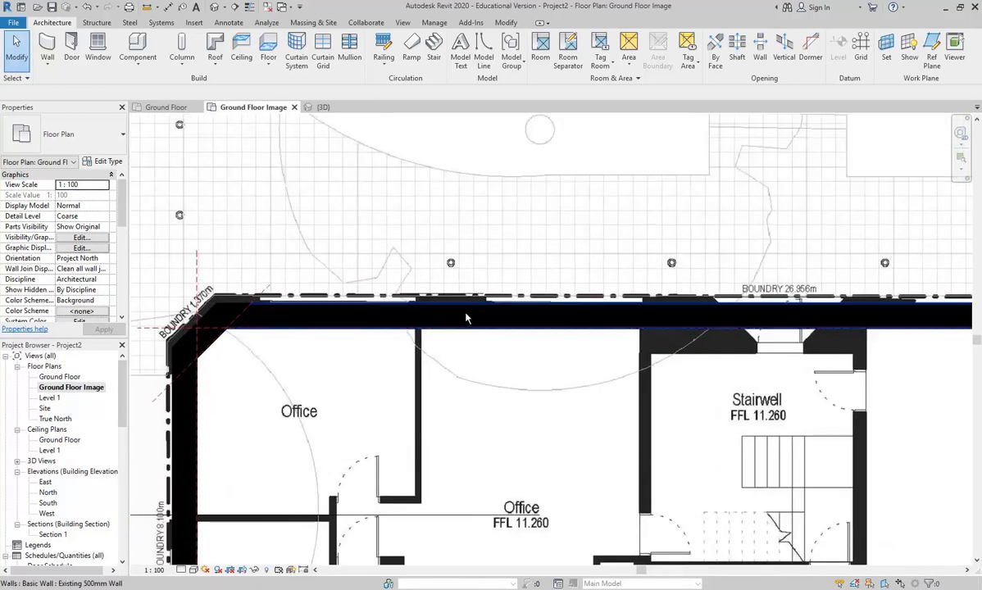
{"action": "scroll", "coordinate": [451, 304], "scroll_direction": "up", "scroll_amount": 3}
{"action": "scroll", "coordinate": [467, 318], "scroll_direction": "up", "scroll_amount": 2}
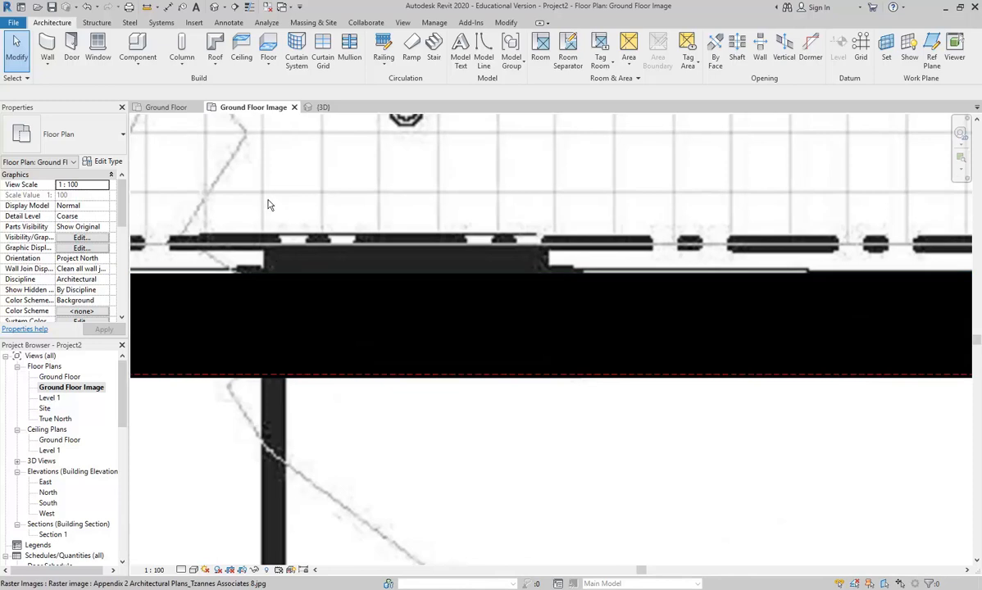
- Measure the gap between the top wall and the image's wall edge, then cancel the measurement
{"action": "left_click", "coordinate": [147, 6]}
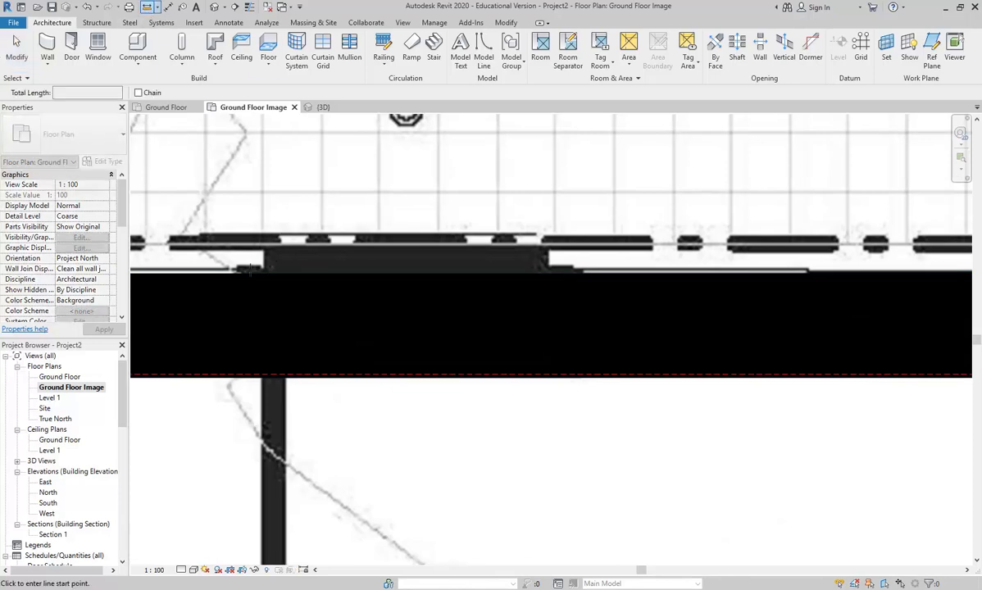
{"action": "scroll", "coordinate": [264, 240], "scroll_direction": "up", "scroll_amount": 2}
{"action": "left_click", "coordinate": [266, 323]}
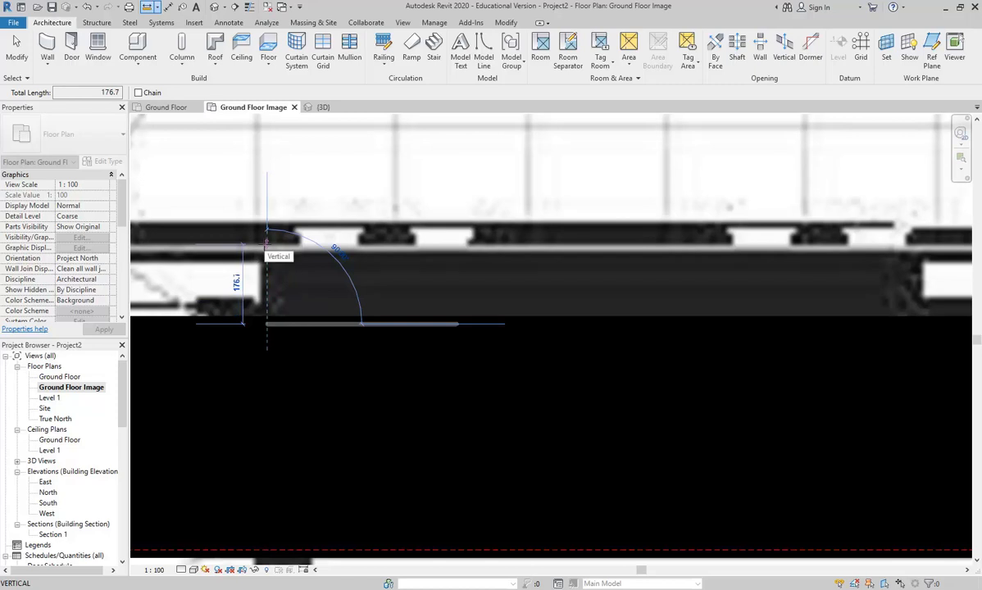
{"action": "scroll", "coordinate": [267, 239], "scroll_direction": "down", "scroll_amount": 2}
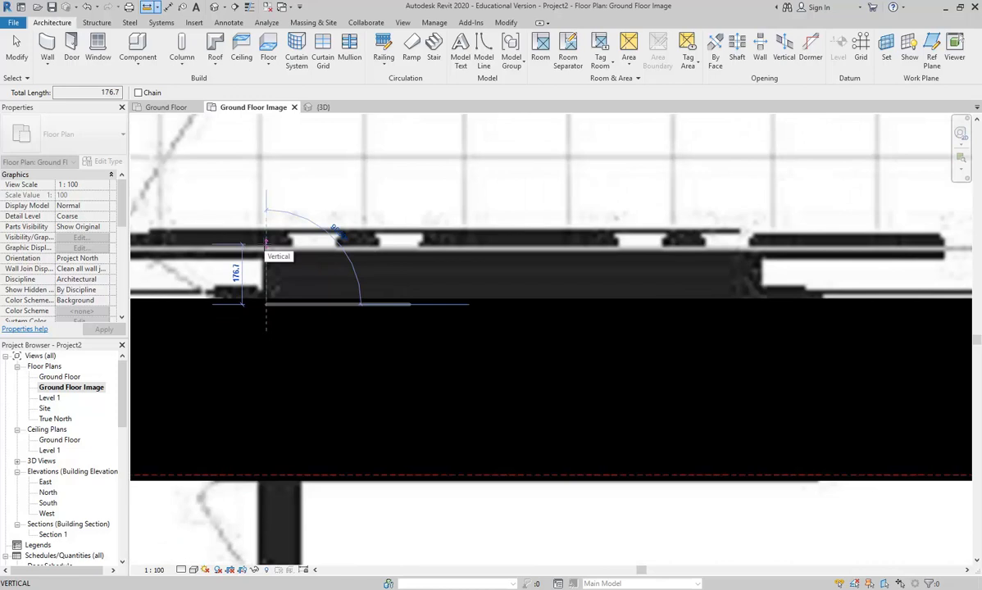
{"action": "scroll", "coordinate": [267, 240], "scroll_direction": "up", "scroll_amount": 2}
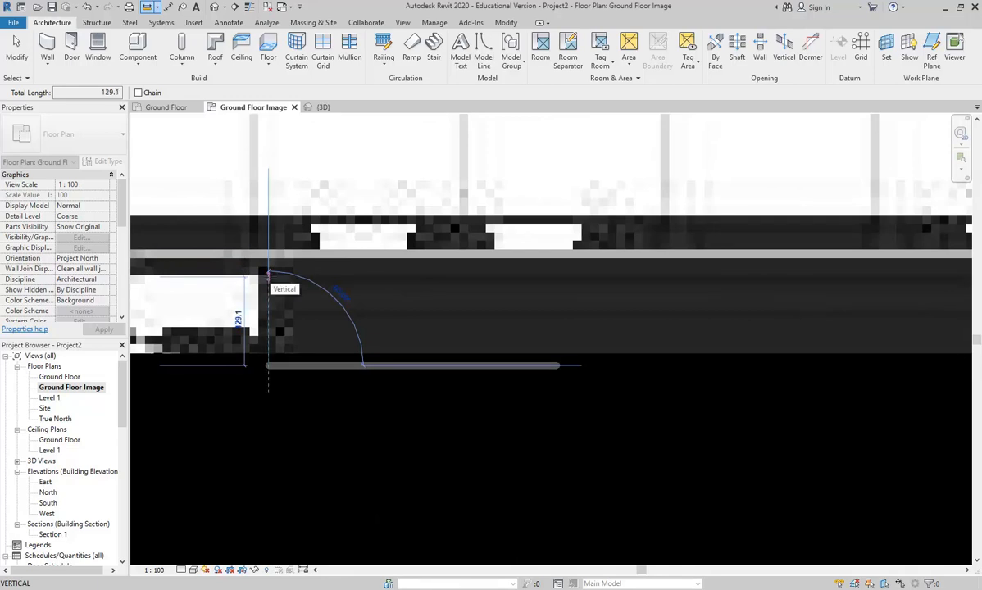
{"action": "right_click", "coordinate": [268, 199]}
{"action": "left_click", "coordinate": [298, 209]}
{"action": "right_click", "coordinate": [300, 208]}
{"action": "left_click", "coordinate": [305, 212]}
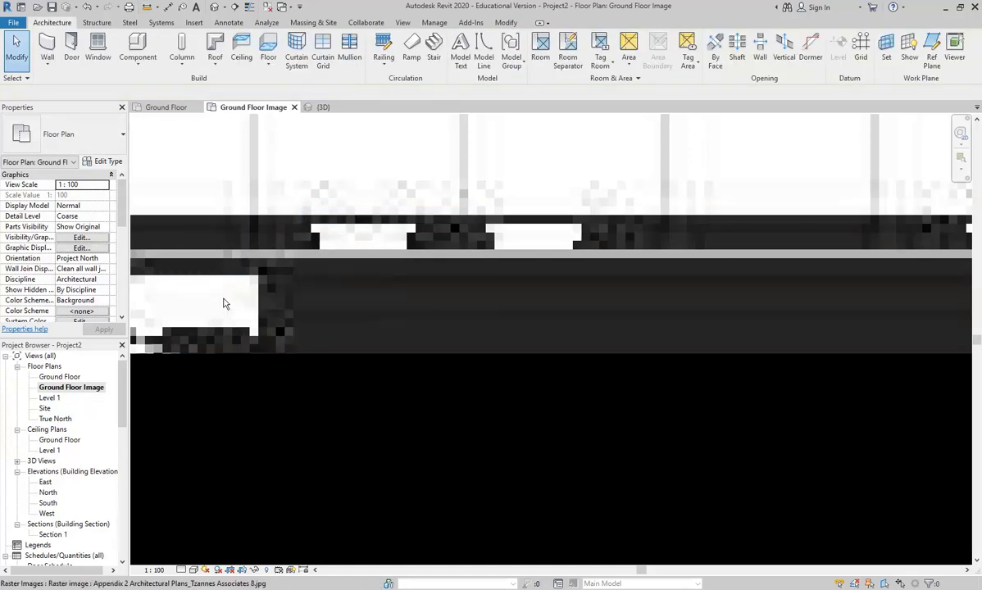
- With the building's top-left corner in view, restart the Wall tool and scroll to the top of the wall type list
{"action": "scroll", "coordinate": [218, 290], "scroll_direction": "down", "scroll_amount": 5}
{"action": "scroll", "coordinate": [341, 286], "scroll_direction": "down", "scroll_amount": 1}
{"action": "middle_click_drag", "start_coordinate": [342, 287], "coordinate": [517, 272]}
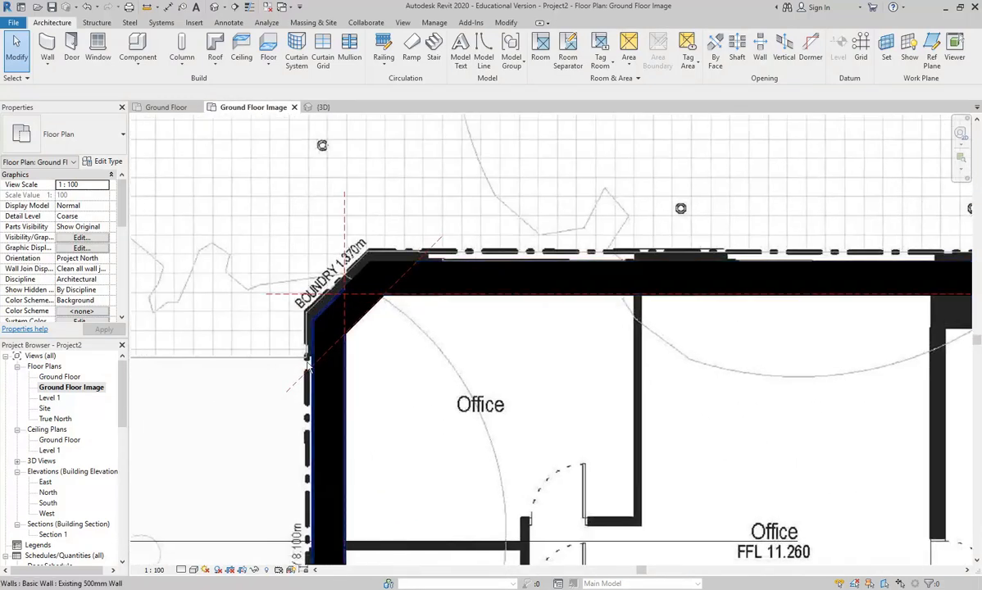
{"action": "scroll", "coordinate": [209, 164], "scroll_direction": "down", "scroll_amount": 1}
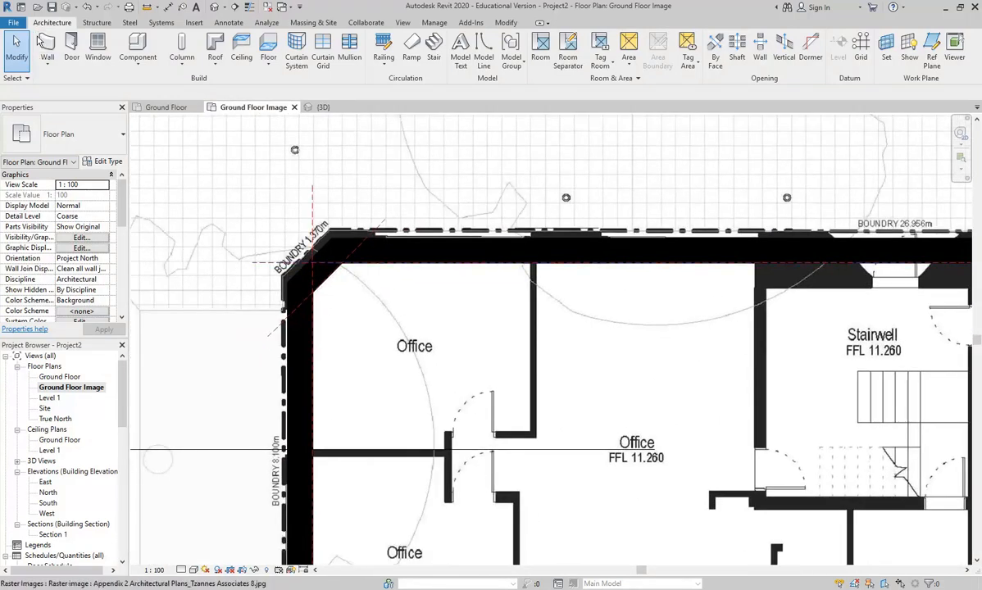
{"action": "left_click", "coordinate": [47, 50]}
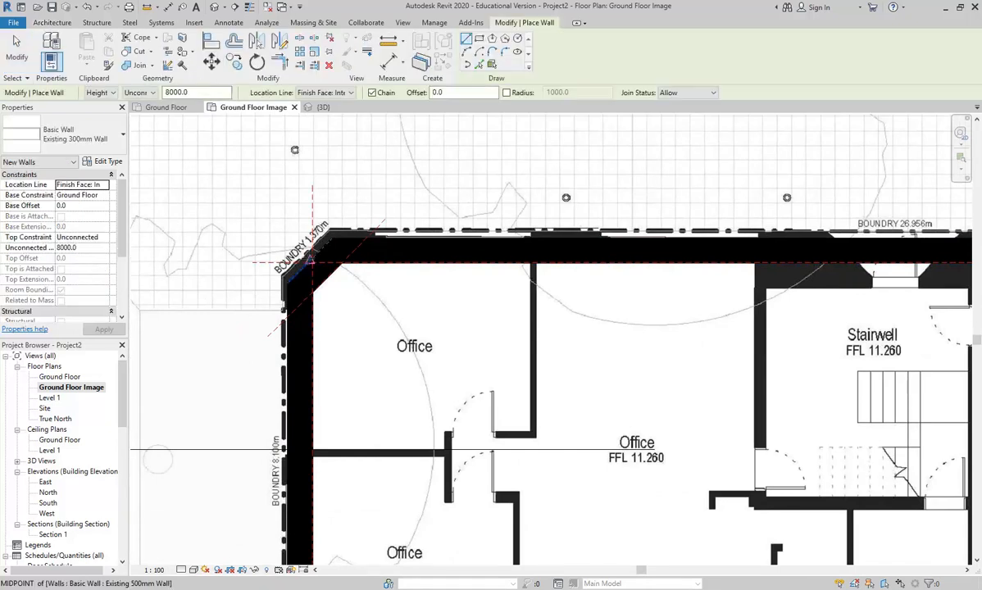
{"action": "left_click", "coordinate": [68, 138]}
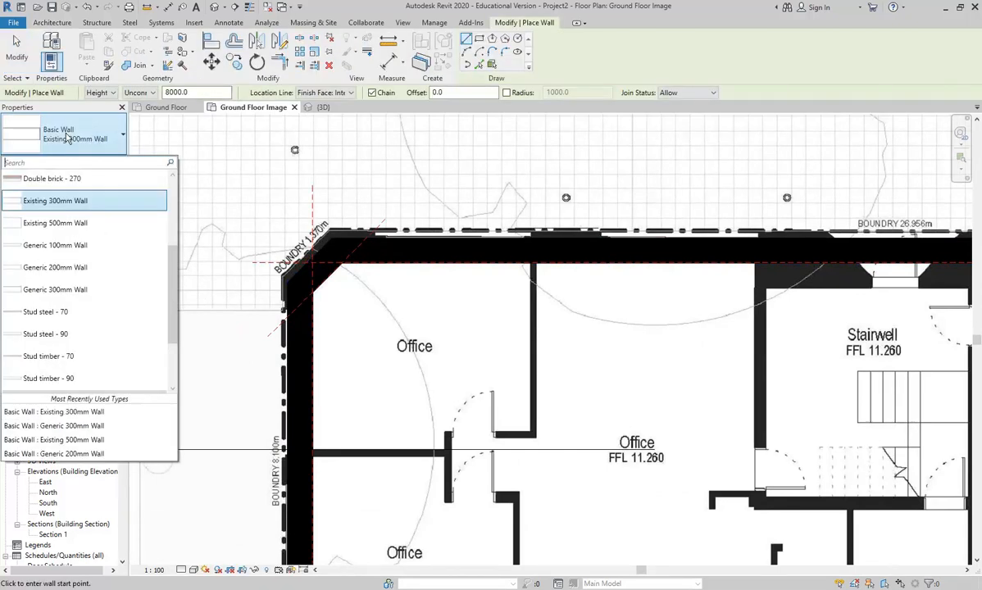
{"action": "scroll", "coordinate": [82, 279], "scroll_direction": "up", "scroll_amount": 3}
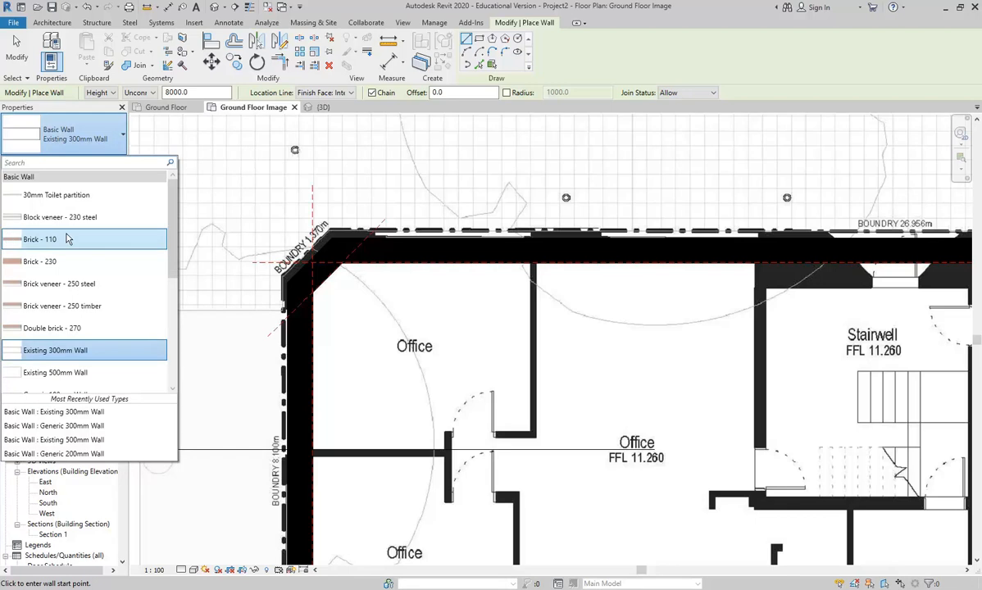
- Pick Basic Wall: Generic 100mm Wall as the type for new walls
{"action": "scroll", "coordinate": [64, 313], "scroll_direction": "down", "scroll_amount": 1}
{"action": "left_click", "coordinate": [55, 311]}
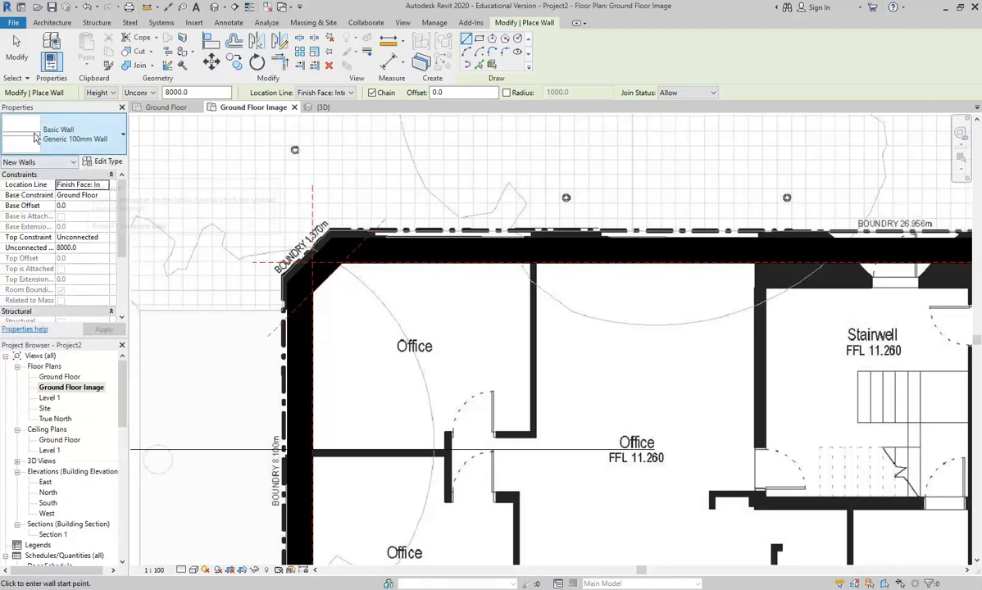
- Duplicate the wall type as 'Existing 110mm Wall' with a black coarse scale fill
{"action": "left_click", "coordinate": [100, 162]}
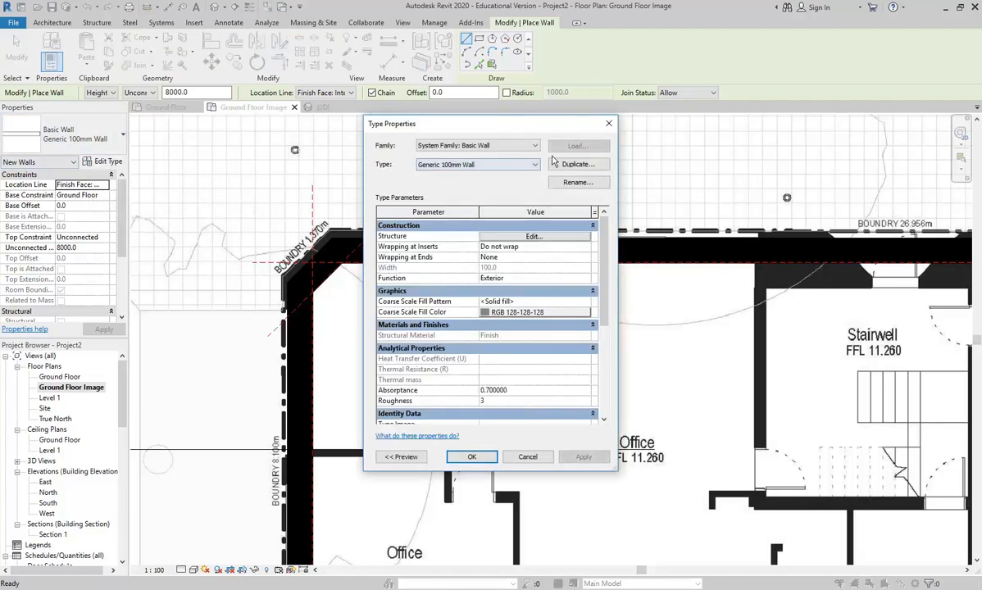
{"action": "left_click", "coordinate": [576, 165]}
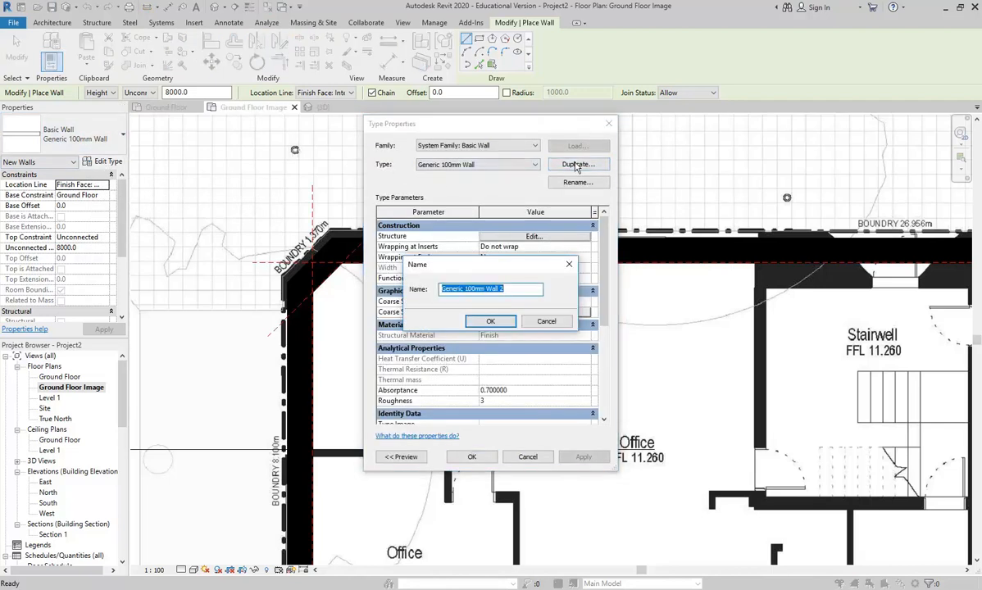
{"action": "type", "text": "Existing"}
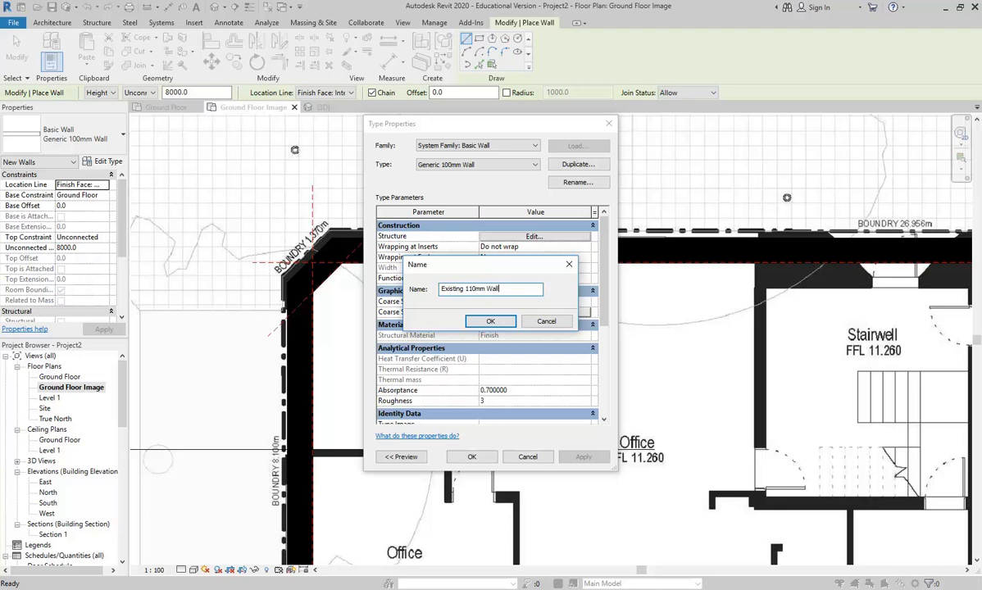
{"action": "key", "text": "Return"}
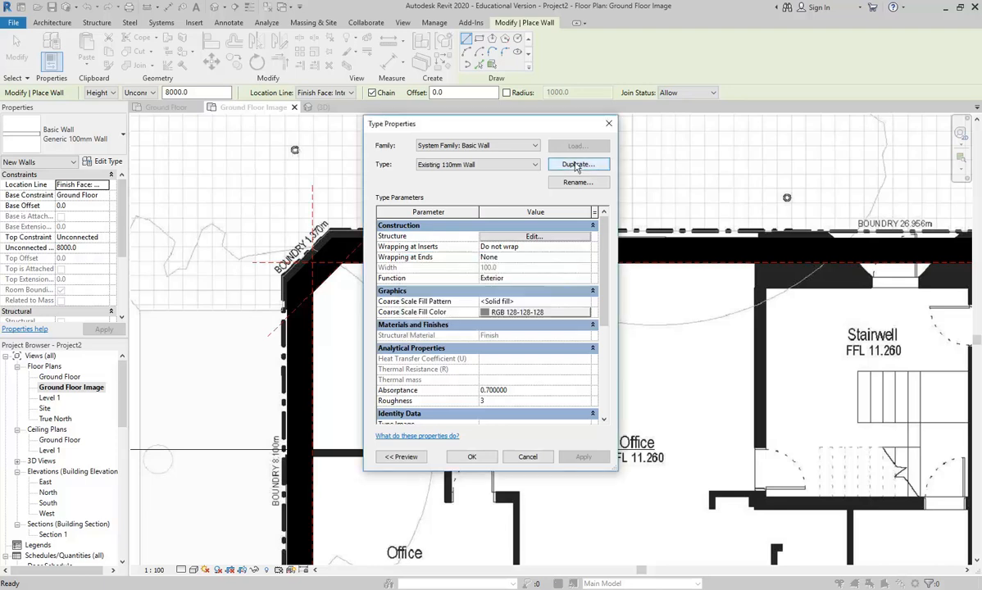
{"action": "left_click", "coordinate": [537, 312]}
{"action": "left_click", "coordinate": [368, 278]}
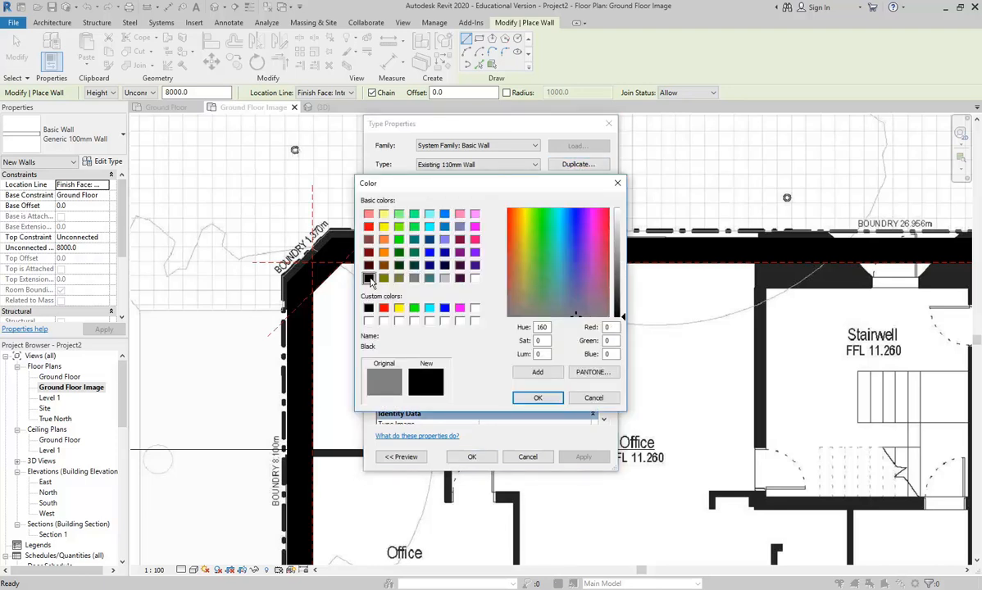
{"action": "left_click", "coordinate": [538, 398]}
- Set the type's structure layer thickness to 110 and apply it
{"action": "left_click", "coordinate": [508, 237]}
{"action": "left_click", "coordinate": [509, 261]}
{"action": "type", "text": "110"}
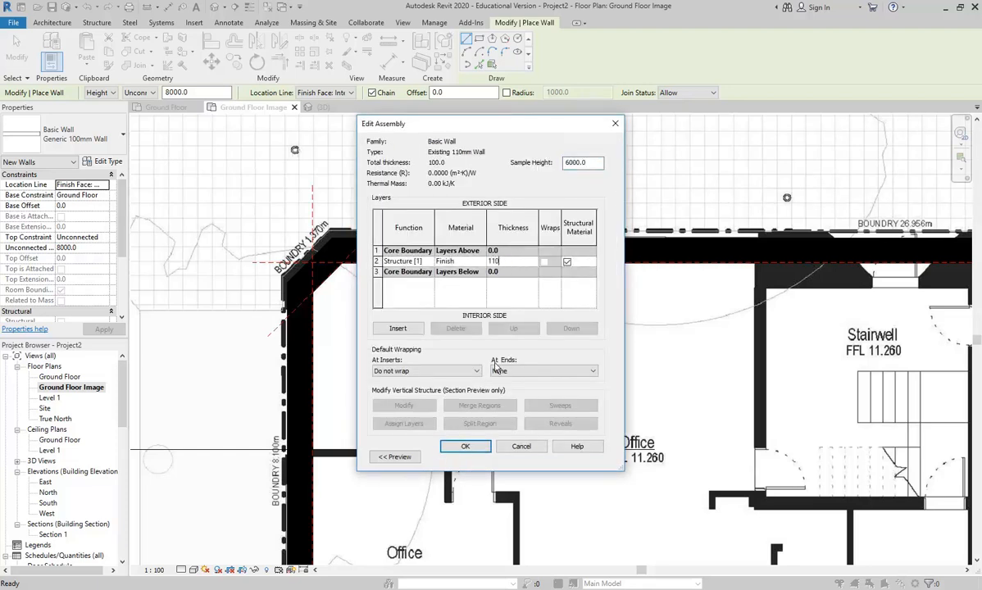
{"action": "left_click", "coordinate": [465, 446]}
{"action": "left_click", "coordinate": [471, 456]}
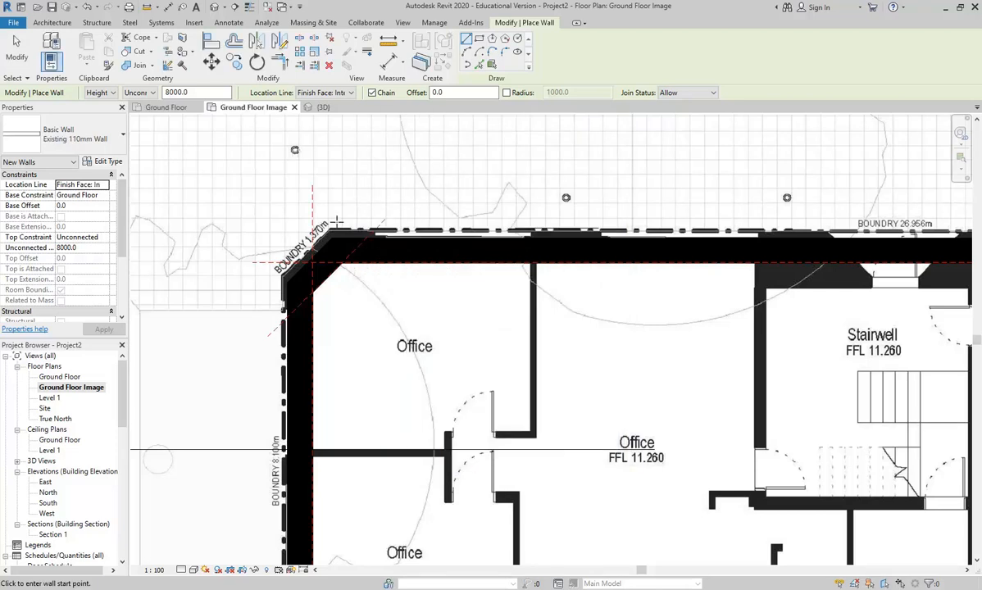
- Draw a short wall along the top wall's outer face to the recess edge
{"action": "middle_click_drag", "start_coordinate": [536, 207], "coordinate": [438, 221]}
{"action": "scroll", "coordinate": [402, 221], "scroll_direction": "up", "scroll_amount": 2}
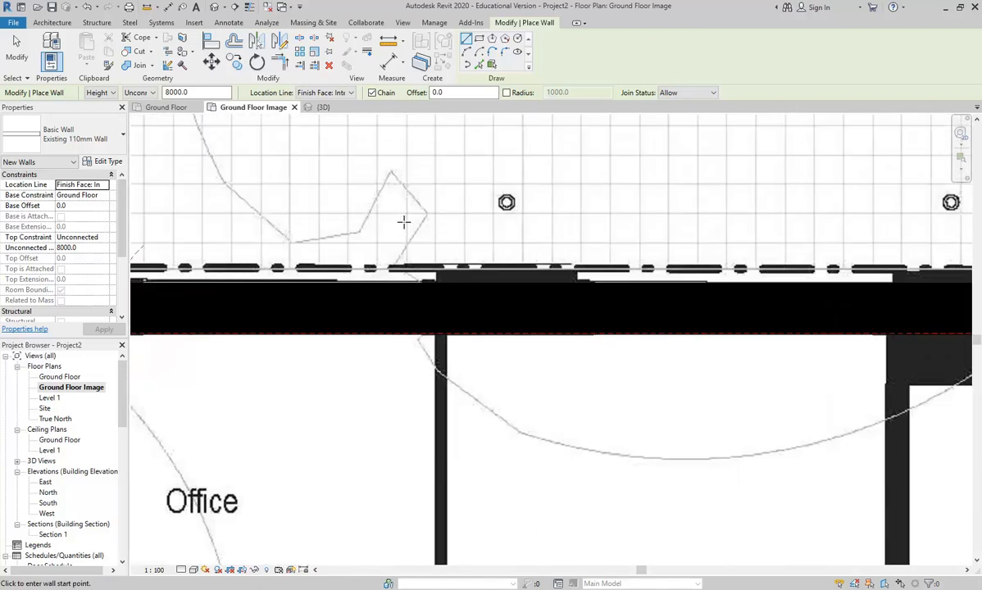
{"action": "middle_click_drag", "start_coordinate": [359, 229], "coordinate": [276, 231]}
{"action": "scroll", "coordinate": [277, 231], "scroll_direction": "down", "scroll_amount": 1}
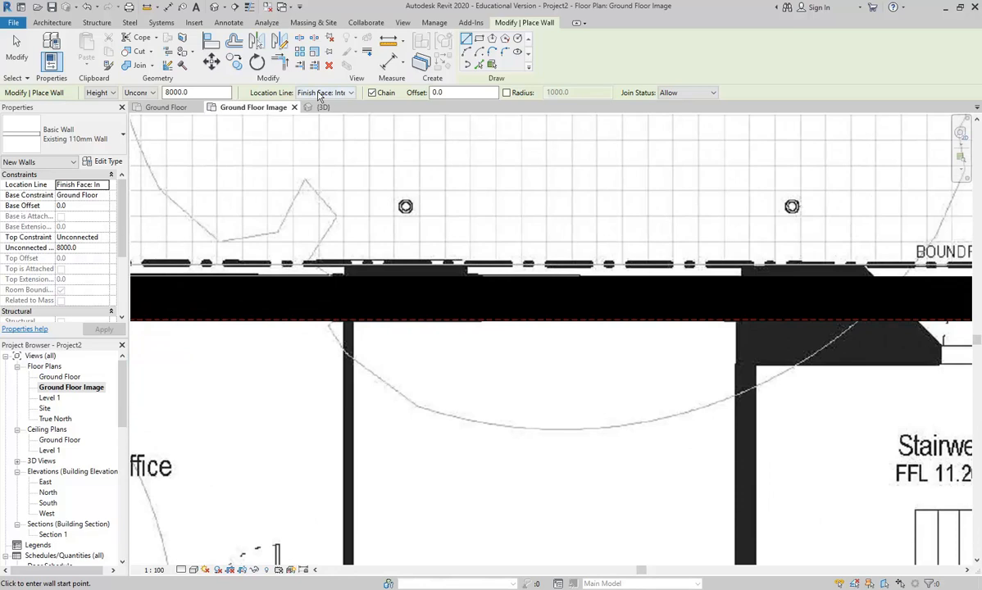
{"action": "scroll", "coordinate": [346, 264], "scroll_direction": "up", "scroll_amount": 2}
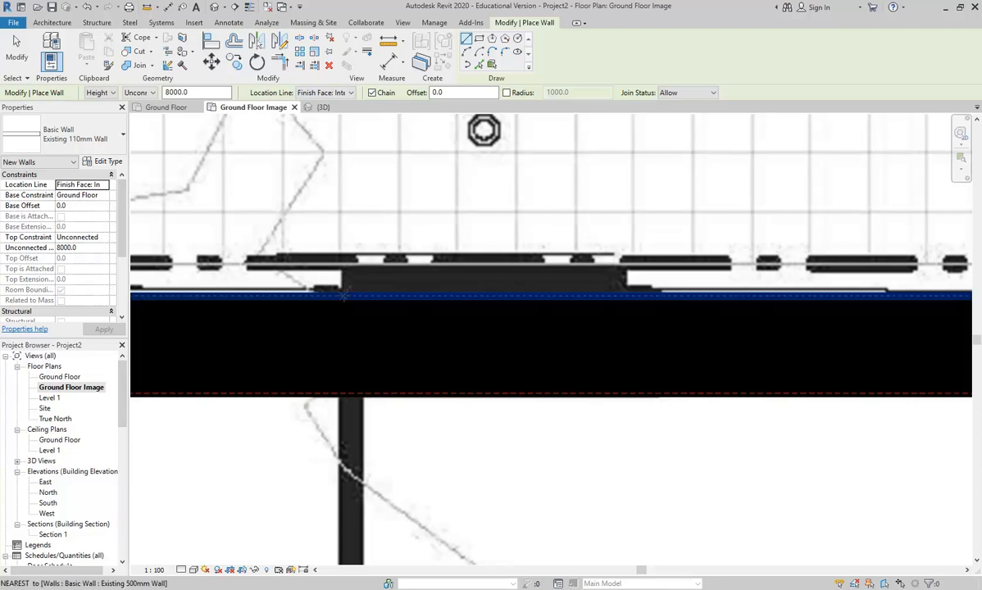
{"action": "left_click", "coordinate": [343, 295]}
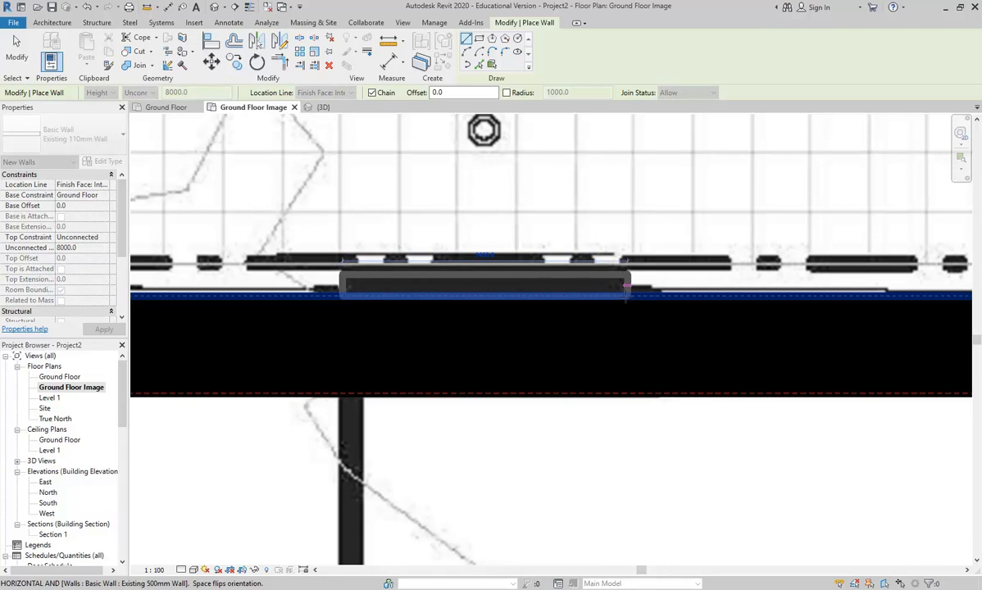
{"action": "left_click", "coordinate": [627, 288]}
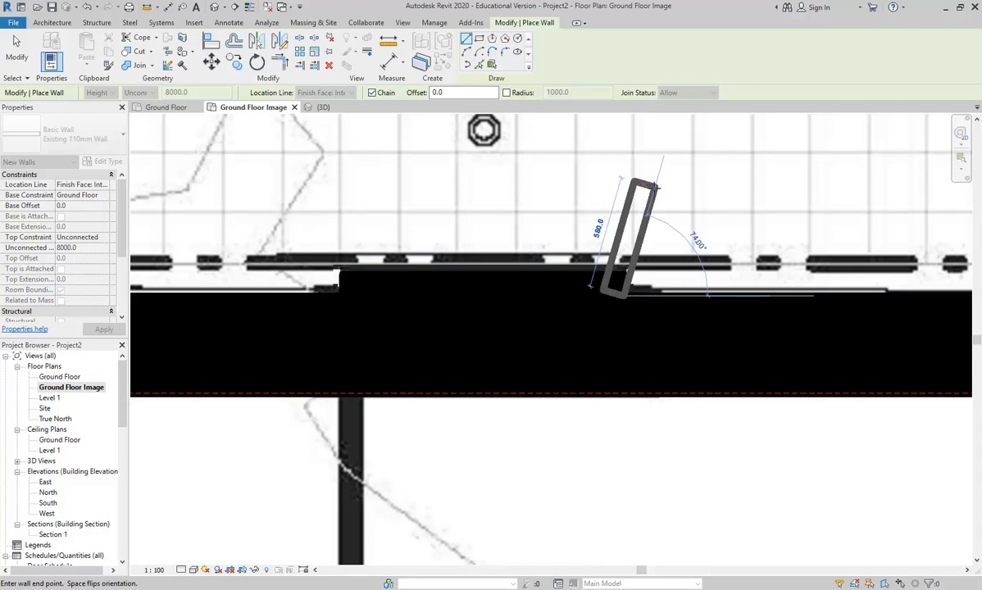
{"action": "key", "text": "Escape"}
- Draw a horizontal wall along the BOUNDRY 26.956m stretch to the recess's right end
{"action": "scroll", "coordinate": [730, 229], "scroll_direction": "down", "scroll_amount": 1}
{"action": "middle_click_drag", "start_coordinate": [729, 229], "coordinate": [324, 258]}
{"action": "middle_click_drag", "start_coordinate": [659, 237], "coordinate": [341, 228]}
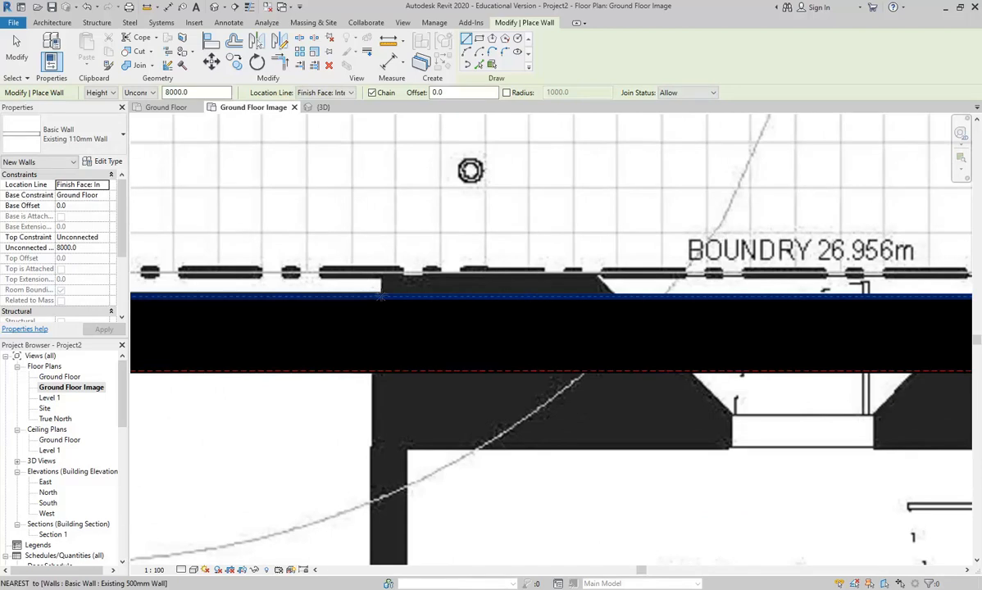
{"action": "left_click", "coordinate": [379, 296]}
{"action": "middle_click_drag", "start_coordinate": [608, 310], "coordinate": [401, 310]}
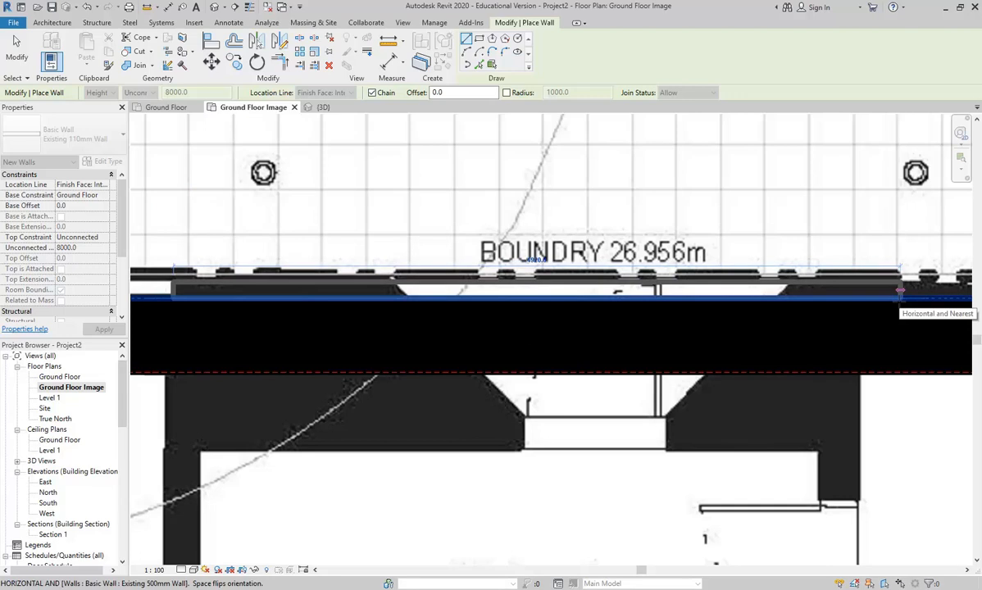
{"action": "left_click", "coordinate": [900, 291]}
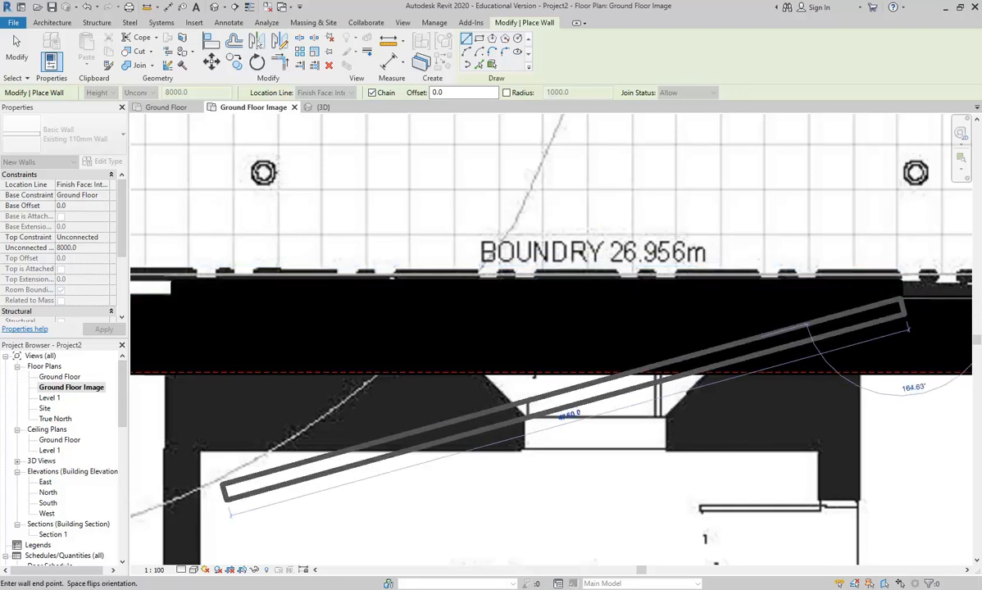
{"action": "scroll", "coordinate": [898, 325], "scroll_direction": "down", "scroll_amount": 4}
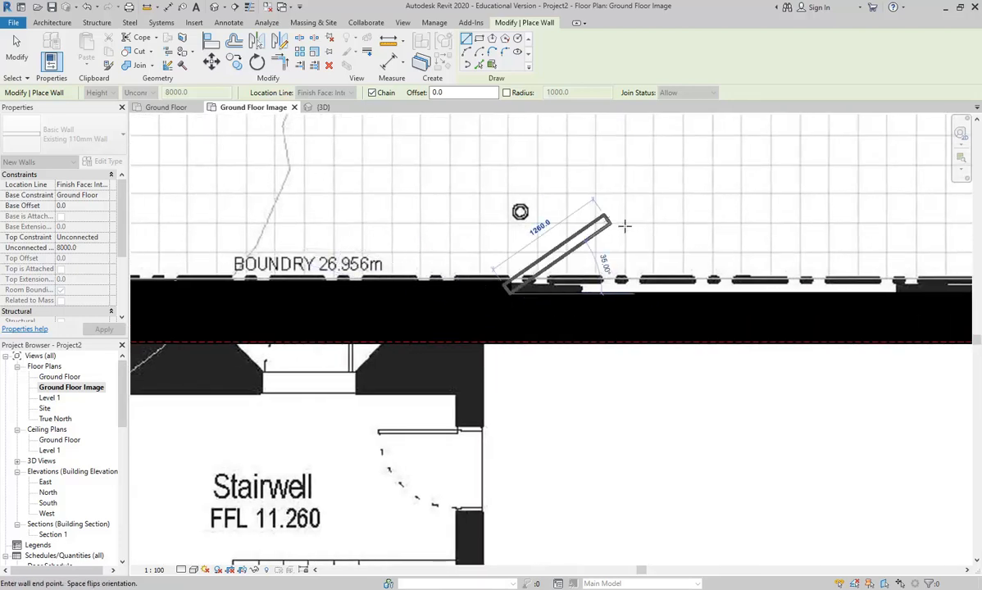
{"action": "key", "text": "Escape"}
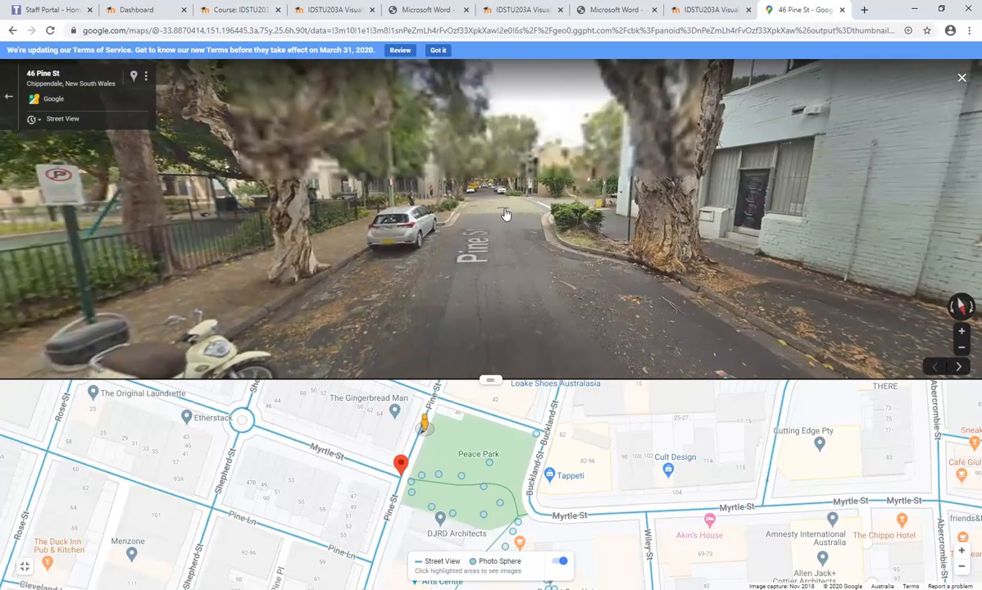
- Walk Street View from Pine St onto Buckland St and face the building by Peace Park
{"action": "left_click", "coordinate": [507, 215]}
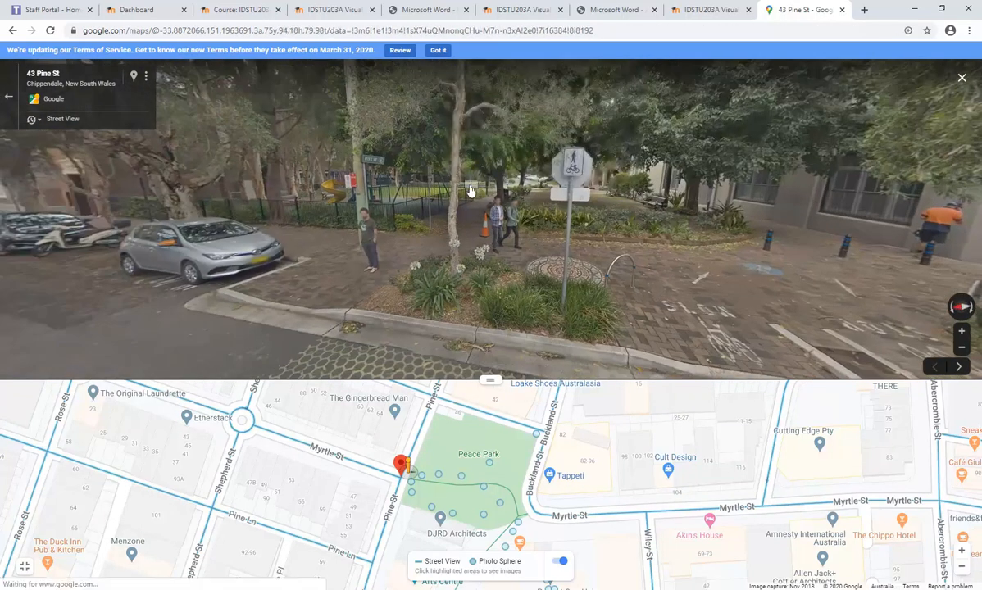
{"action": "left_click", "coordinate": [538, 461]}
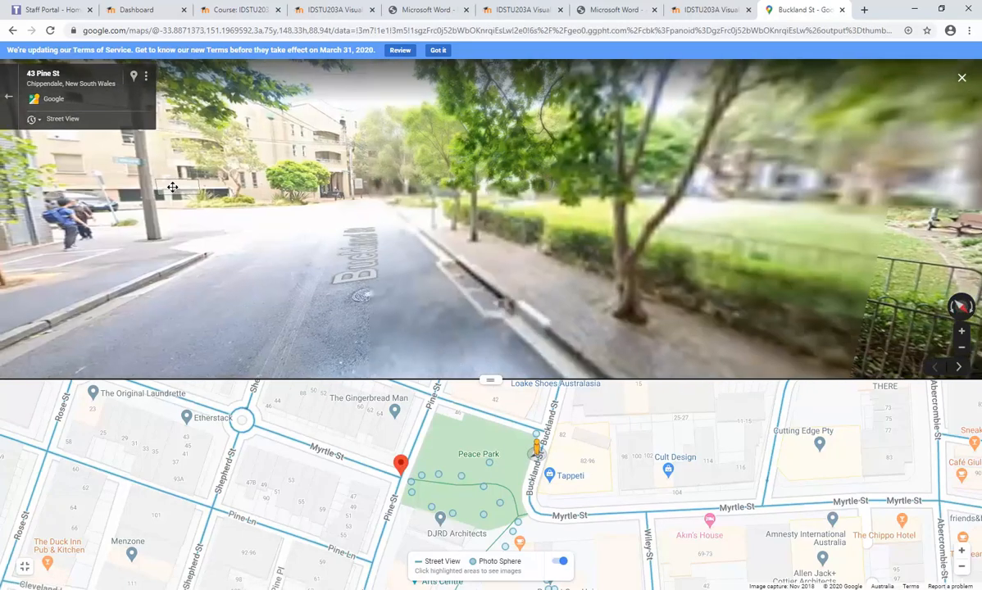
{"action": "left_click_drag", "start_coordinate": [651, 228], "coordinate": [679, 215]}
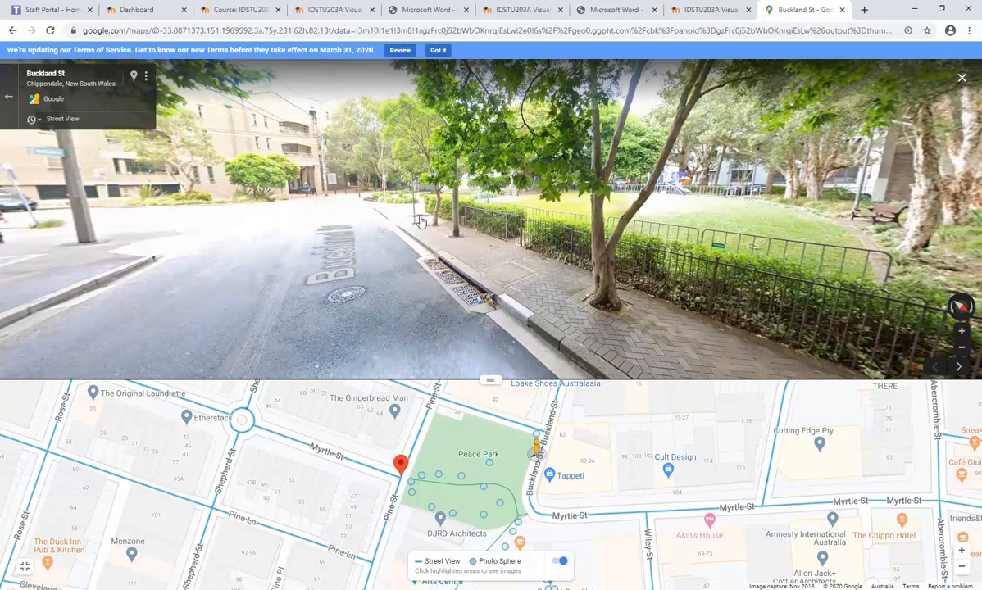
{"action": "left_click", "coordinate": [418, 218]}
{"action": "scroll", "coordinate": [428, 219], "scroll_direction": "up", "scroll_amount": 4}
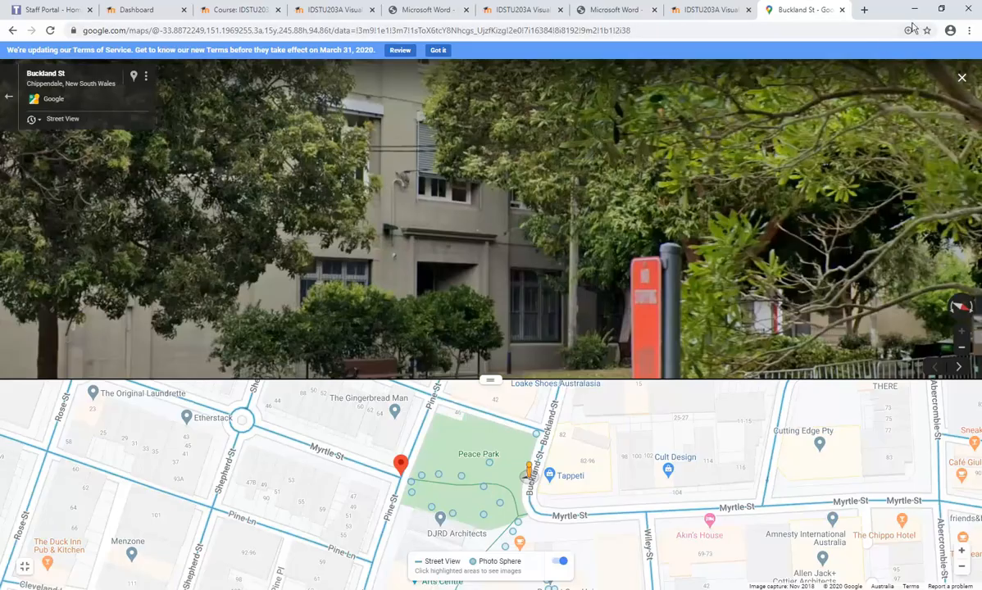
{"action": "key", "text": "alt+Tab"}
- Try a wall along the top wall's outer face, then cancel the misaligned preview
{"action": "scroll", "coordinate": [459, 328], "scroll_direction": "down", "scroll_amount": 1}
{"action": "middle_click_drag", "start_coordinate": [461, 332], "coordinate": [195, 334]}
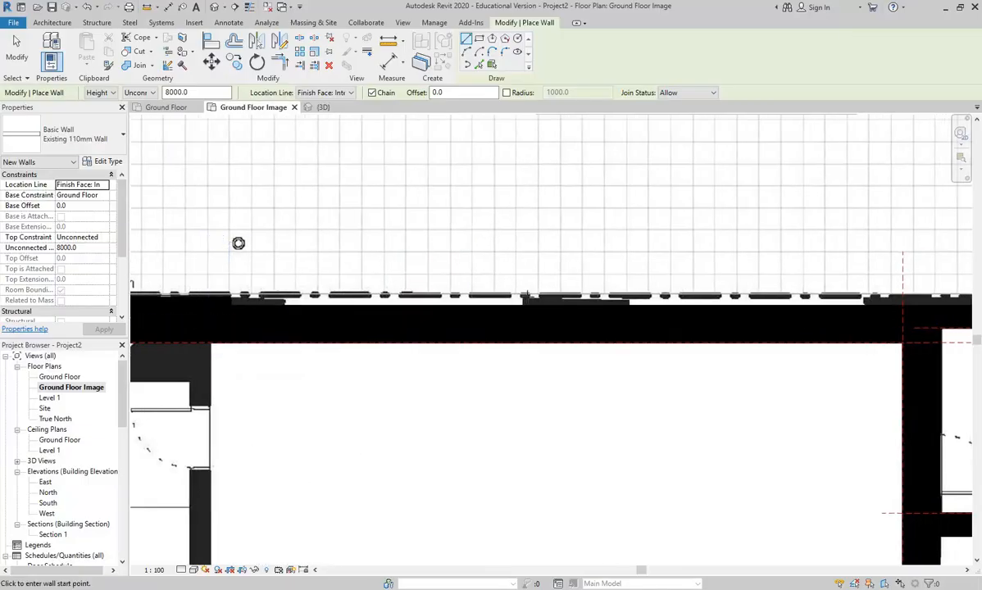
{"action": "middle_click_drag", "start_coordinate": [531, 293], "coordinate": [423, 297]}
{"action": "scroll", "coordinate": [436, 287], "scroll_direction": "up", "scroll_amount": 1}
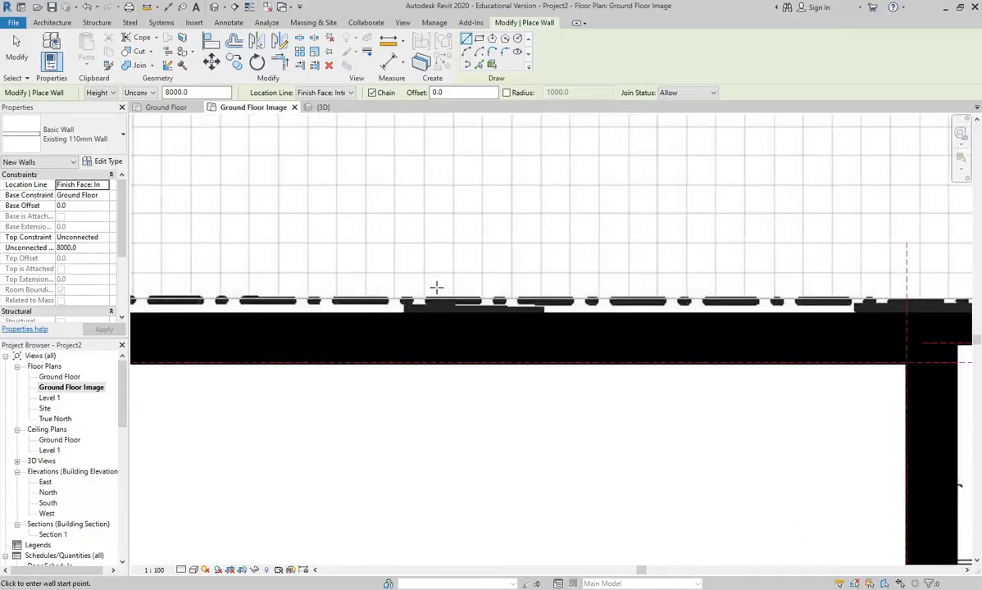
{"action": "scroll", "coordinate": [432, 291], "scroll_direction": "up", "scroll_amount": 2}
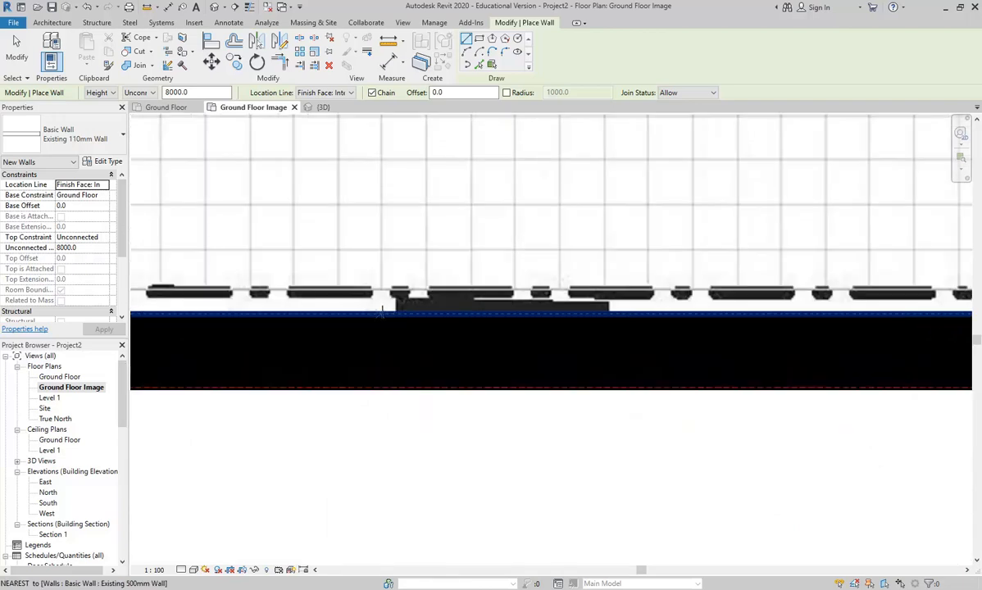
{"action": "left_click", "coordinate": [396, 293]}
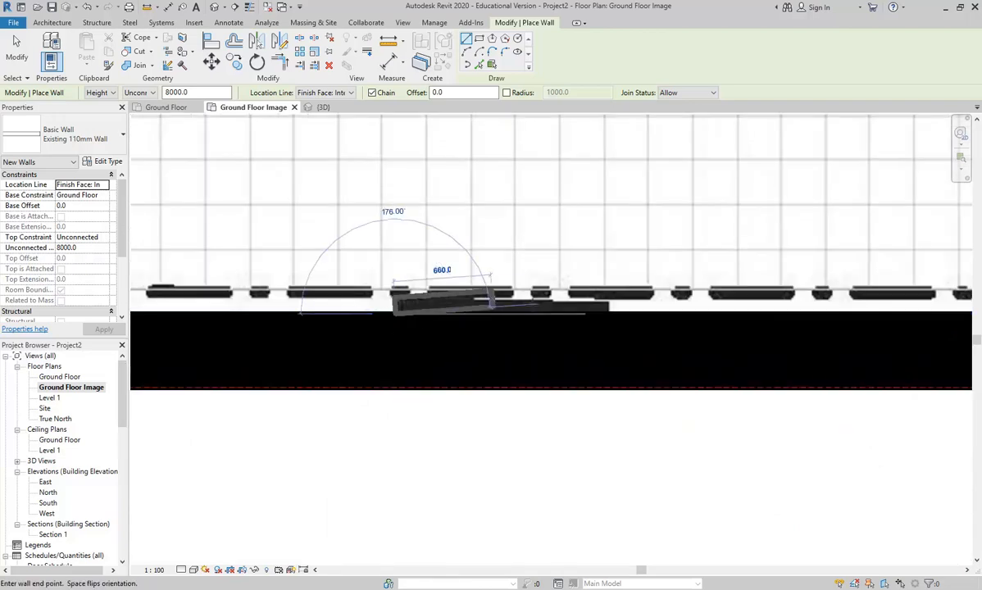
{"action": "left_click", "coordinate": [608, 304]}
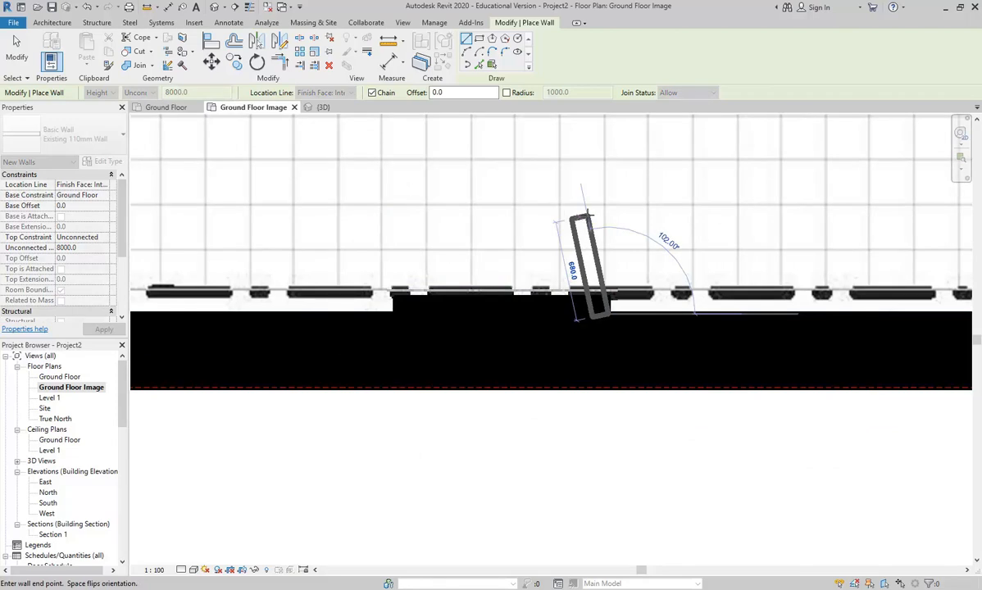
{"action": "middle_click_drag", "start_coordinate": [606, 230], "coordinate": [472, 267]}
{"action": "scroll", "coordinate": [465, 268], "scroll_direction": "down", "scroll_amount": 1}
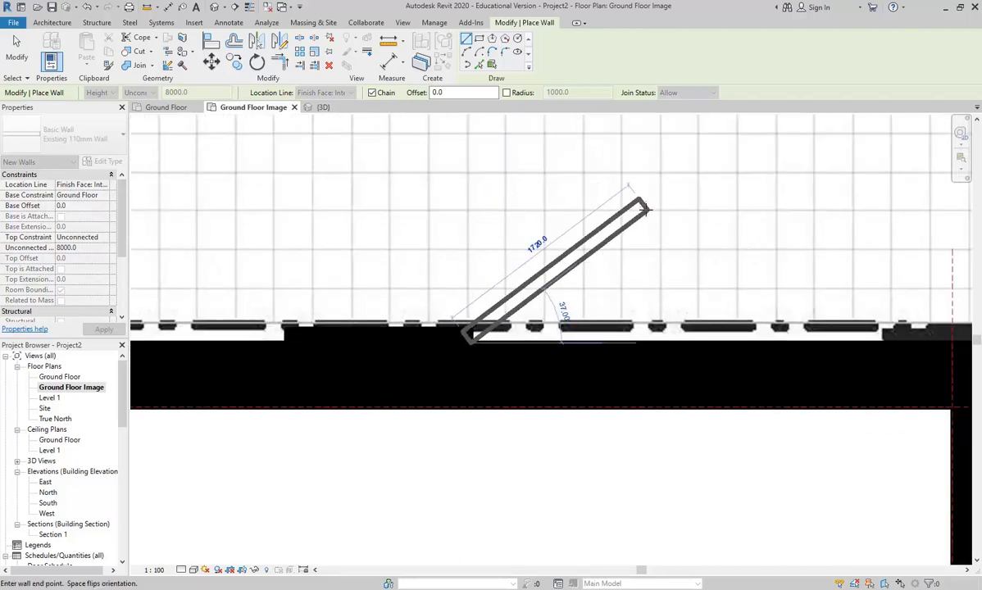
{"action": "key", "text": "Escape"}
- Pan over to the WC room and abandon an unfinished wall there
{"action": "middle_click_drag", "start_coordinate": [756, 224], "coordinate": [361, 230]}
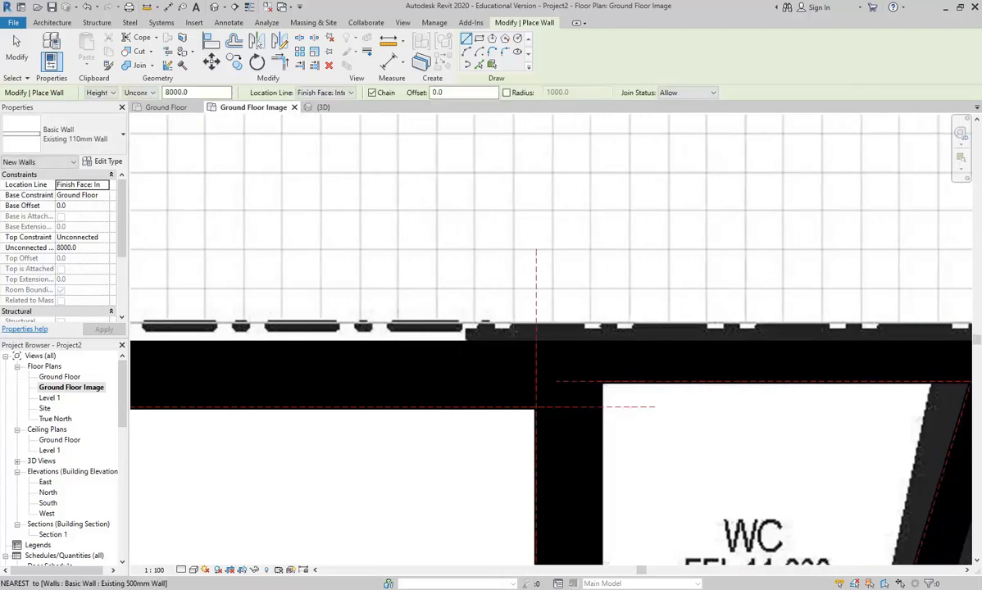
{"action": "left_click", "coordinate": [463, 333]}
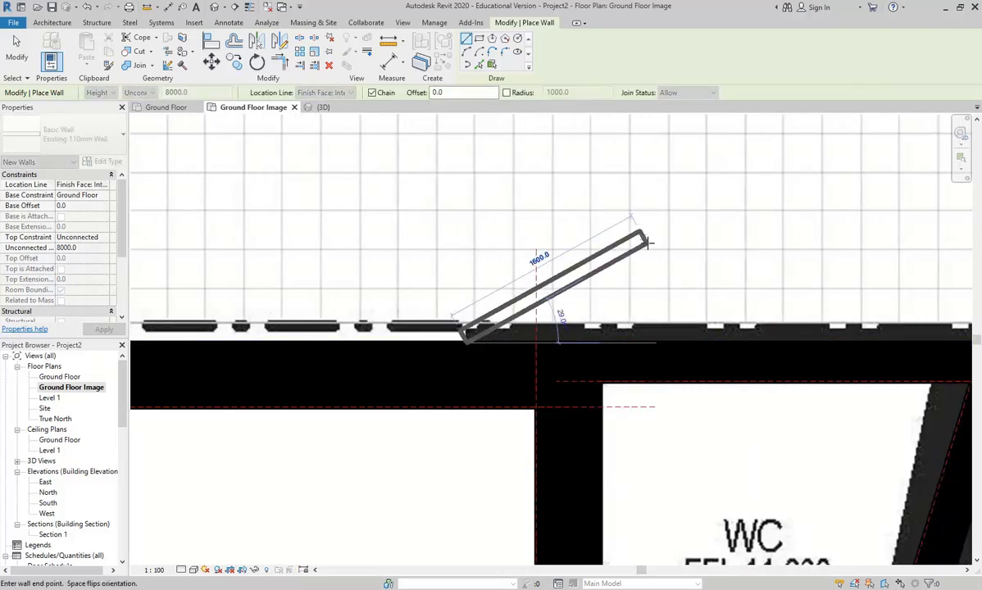
{"action": "middle_click_drag", "start_coordinate": [648, 242], "coordinate": [407, 237]}
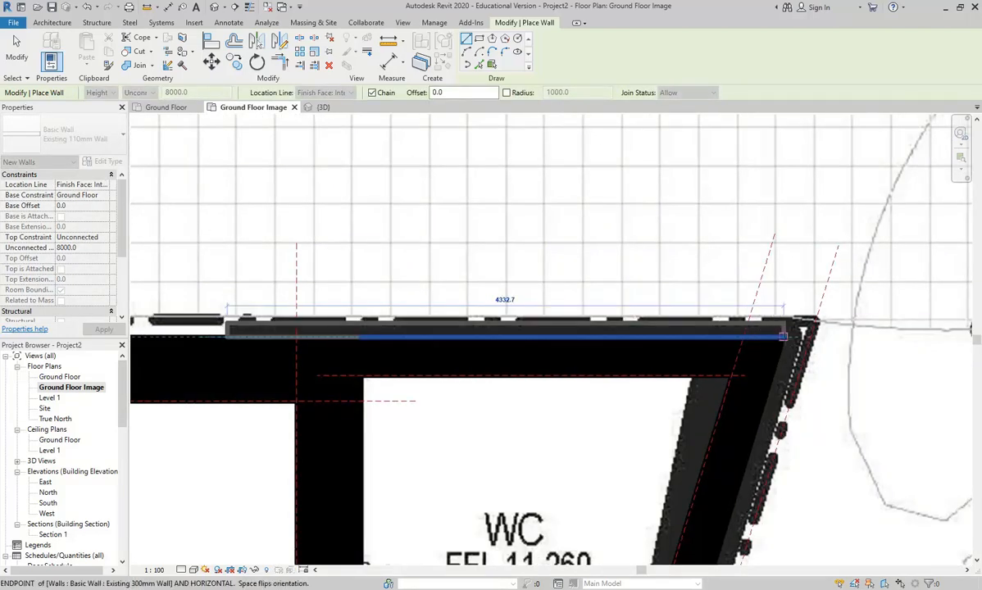
{"action": "key", "text": "Escape"}
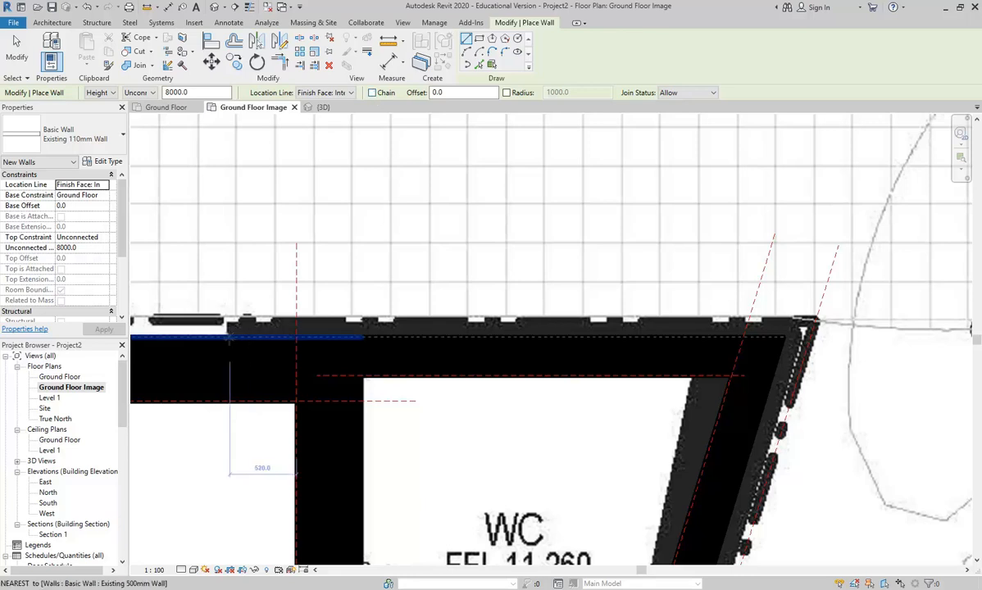
- Trace the 4332.7 top wall to the corner, then the angled WC wall to its lower end
{"action": "left_click", "coordinate": [227, 330]}
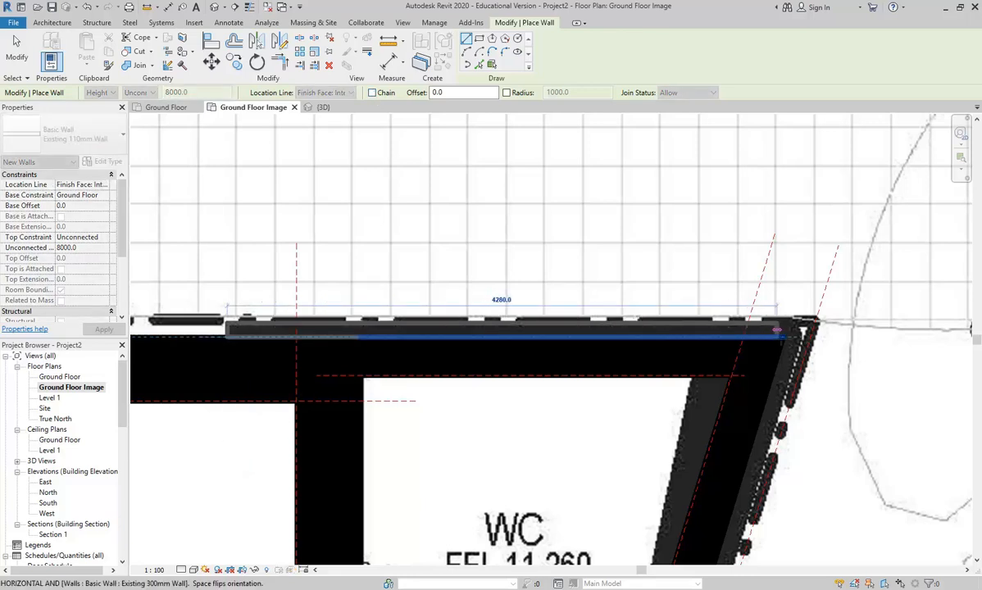
{"action": "left_click", "coordinate": [784, 330]}
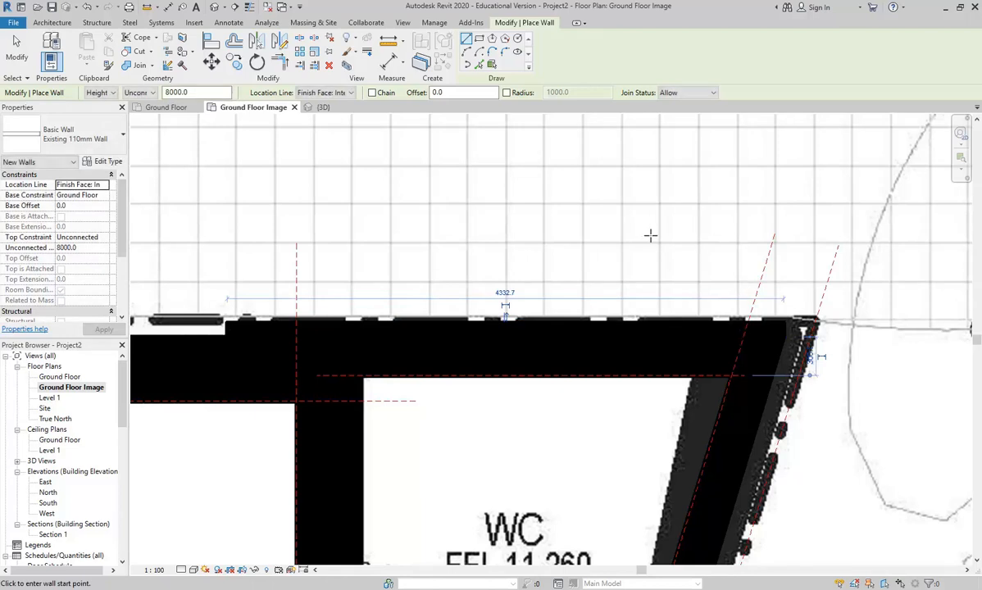
{"action": "left_click", "coordinate": [808, 325]}
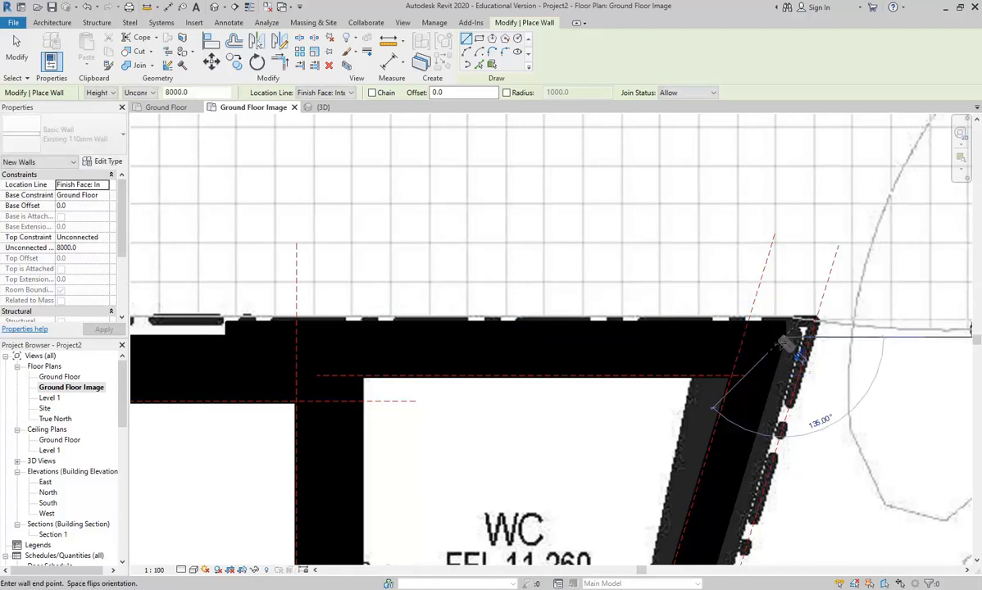
{"action": "scroll", "coordinate": [931, 332], "scroll_direction": "down", "scroll_amount": 2}
{"action": "scroll", "coordinate": [783, 346], "scroll_direction": "down", "scroll_amount": 1}
{"action": "middle_click_drag", "start_coordinate": [783, 346], "coordinate": [680, 221]}
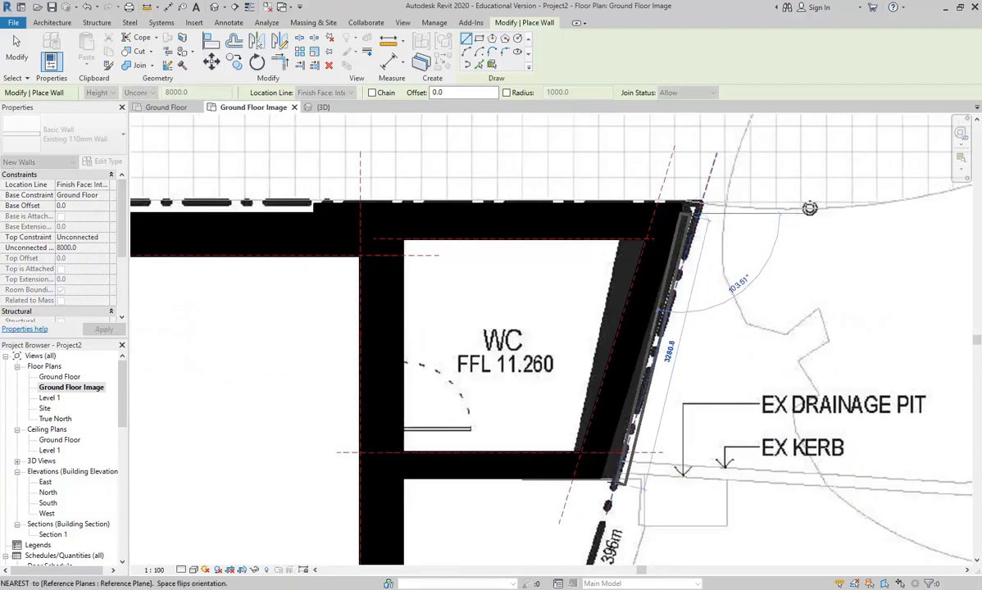
{"action": "scroll", "coordinate": [607, 477], "scroll_direction": "up", "scroll_amount": 2}
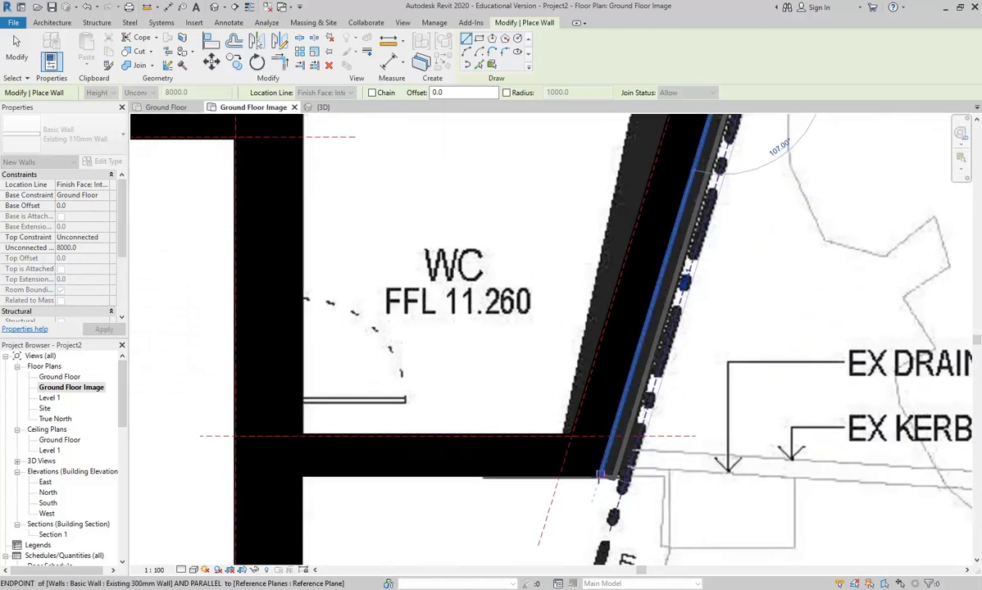
{"action": "left_click", "coordinate": [600, 474]}
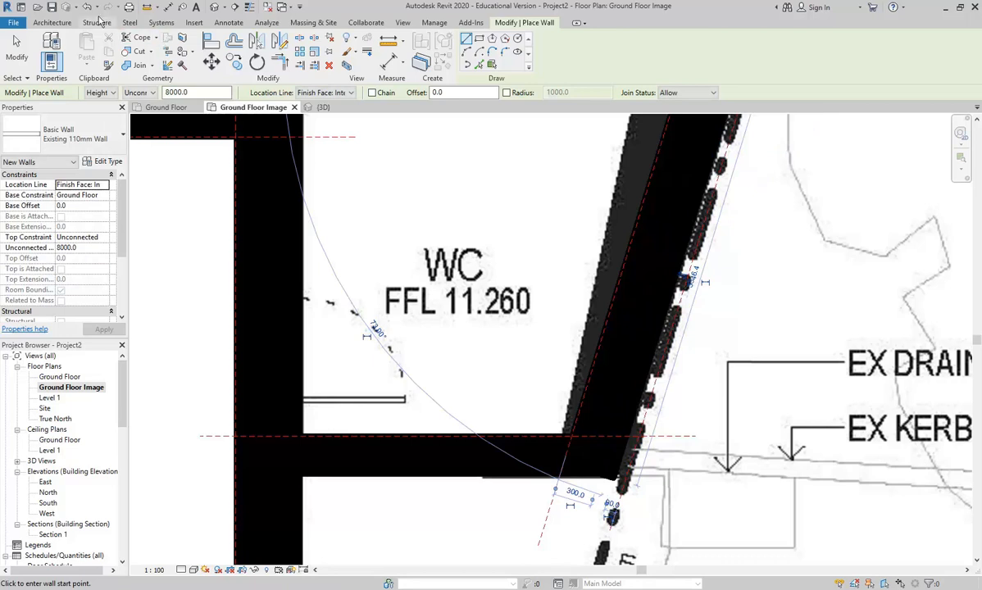
{"action": "key", "text": "Escape"}
- Move the view across the offices and stairwell toward the building's lower-left corner
{"action": "scroll", "coordinate": [554, 315], "scroll_direction": "down", "scroll_amount": 2}
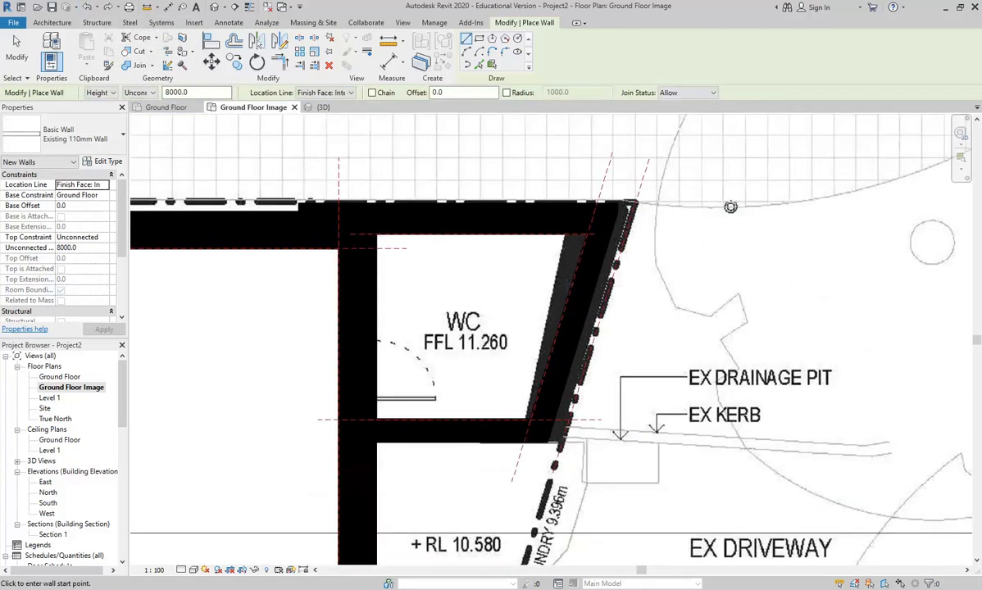
{"action": "scroll", "coordinate": [806, 187], "scroll_direction": "up", "scroll_amount": 2}
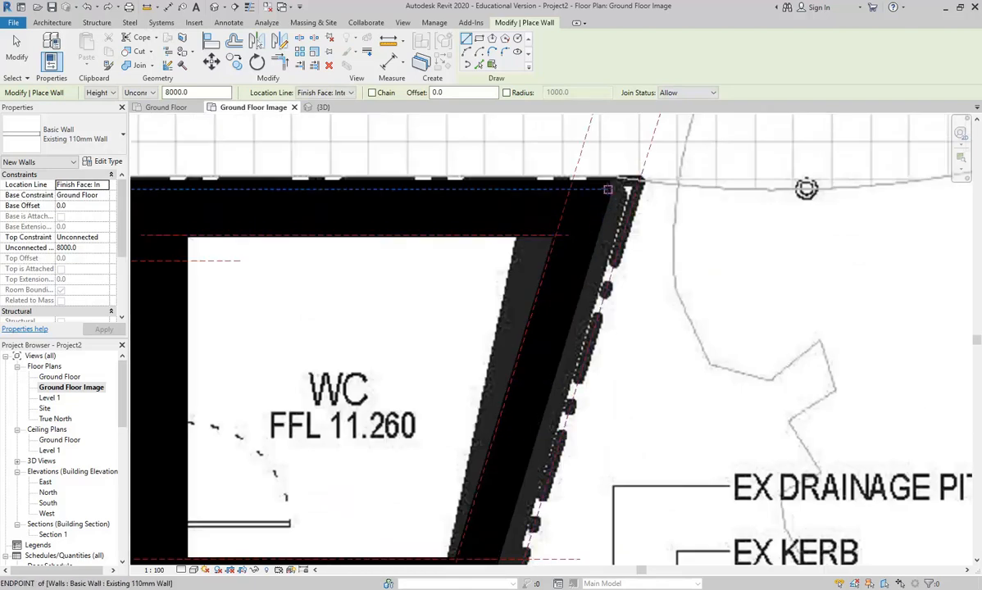
{"action": "scroll", "coordinate": [951, 194], "scroll_direction": "up", "scroll_amount": 2}
{"action": "scroll", "coordinate": [554, 217], "scroll_direction": "down", "scroll_amount": 4}
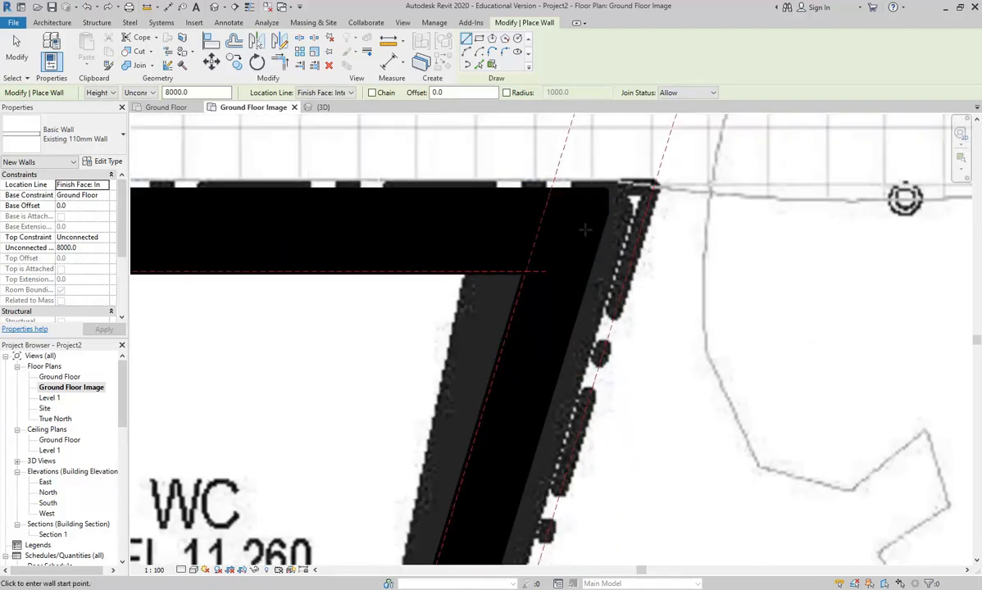
{"action": "scroll", "coordinate": [572, 323], "scroll_direction": "down", "scroll_amount": 3}
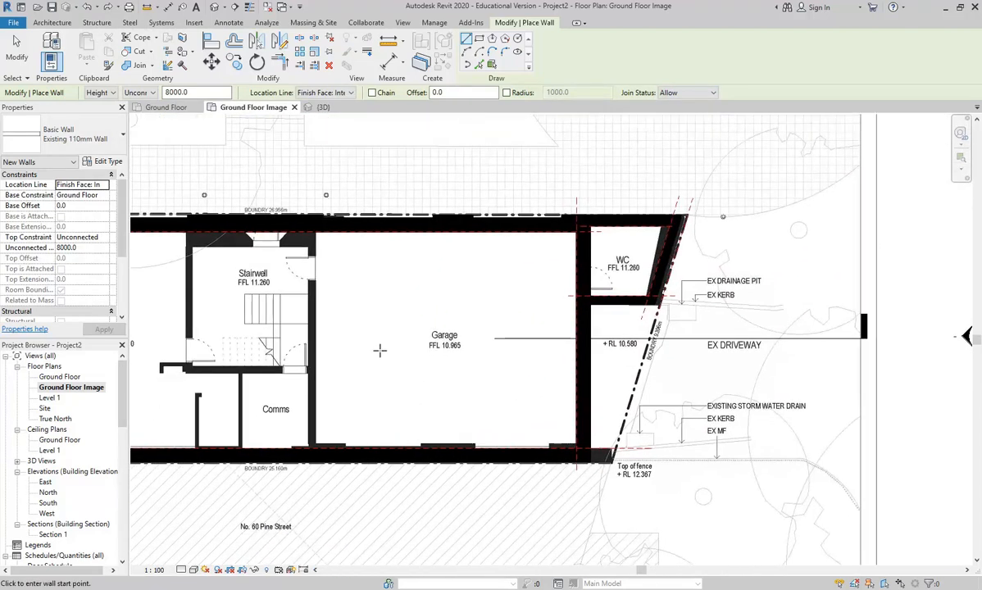
{"action": "middle_click_drag", "start_coordinate": [664, 386], "coordinate": [877, 384]}
{"action": "middle_click_drag", "start_coordinate": [519, 375], "coordinate": [640, 372]}
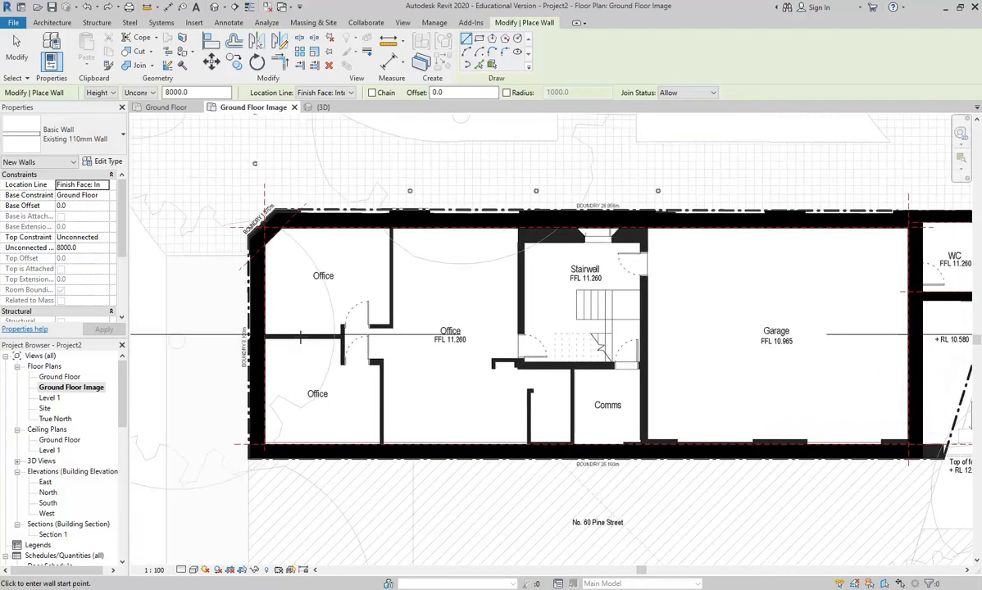
{"action": "scroll", "coordinate": [233, 444], "scroll_direction": "up", "scroll_amount": 1}
{"action": "scroll", "coordinate": [233, 443], "scroll_direction": "up", "scroll_amount": 2}
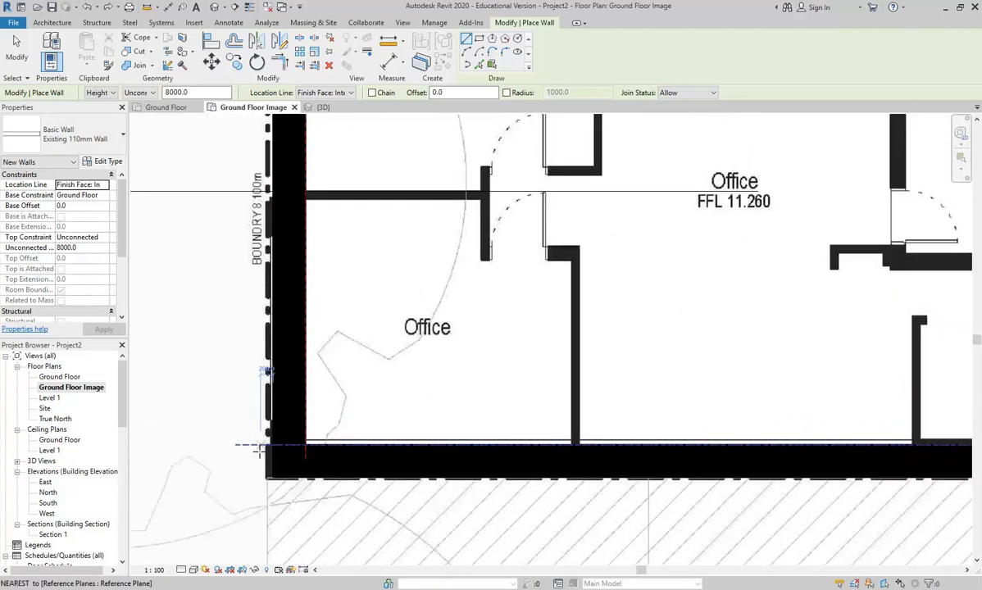
{"action": "scroll", "coordinate": [264, 463], "scroll_direction": "up", "scroll_amount": 2}
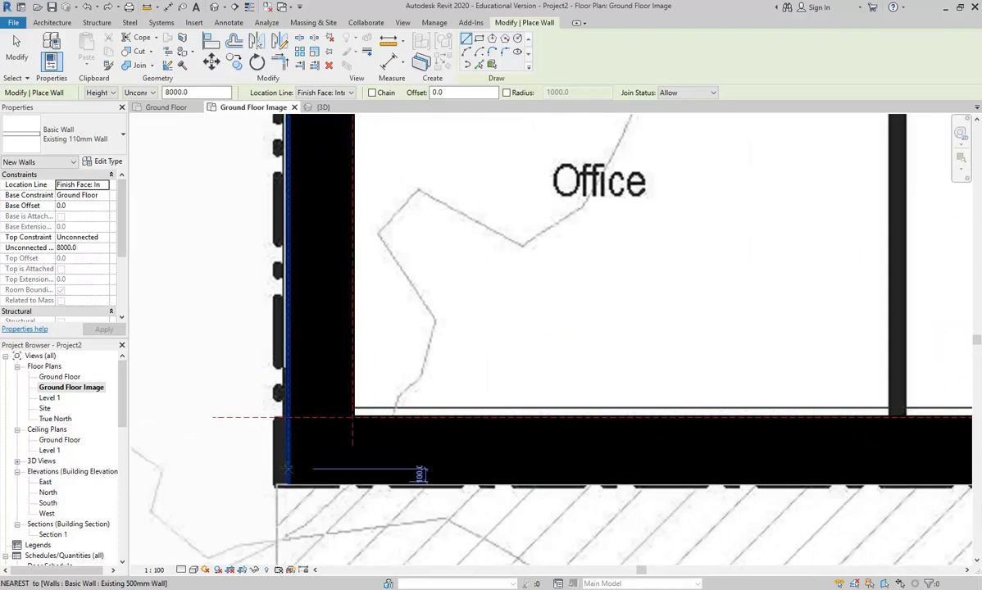
- Switch the plan's Detail Level to Fine and centre the lower-left office corner
{"action": "scroll", "coordinate": [252, 315], "scroll_direction": "down", "scroll_amount": 1}
{"action": "middle_click_drag", "start_coordinate": [252, 316], "coordinate": [359, 373]}
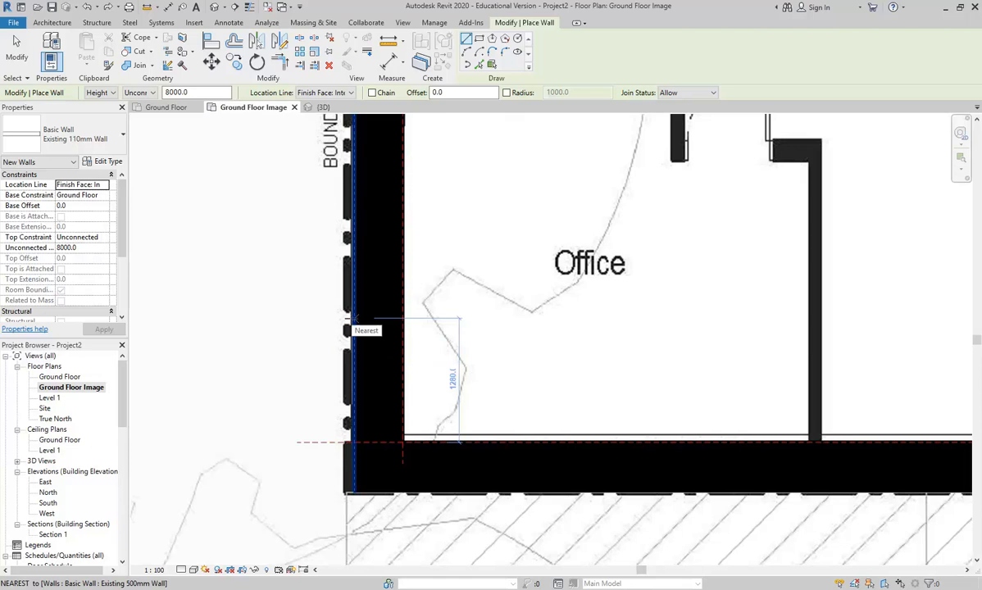
{"action": "left_click", "coordinate": [181, 570]}
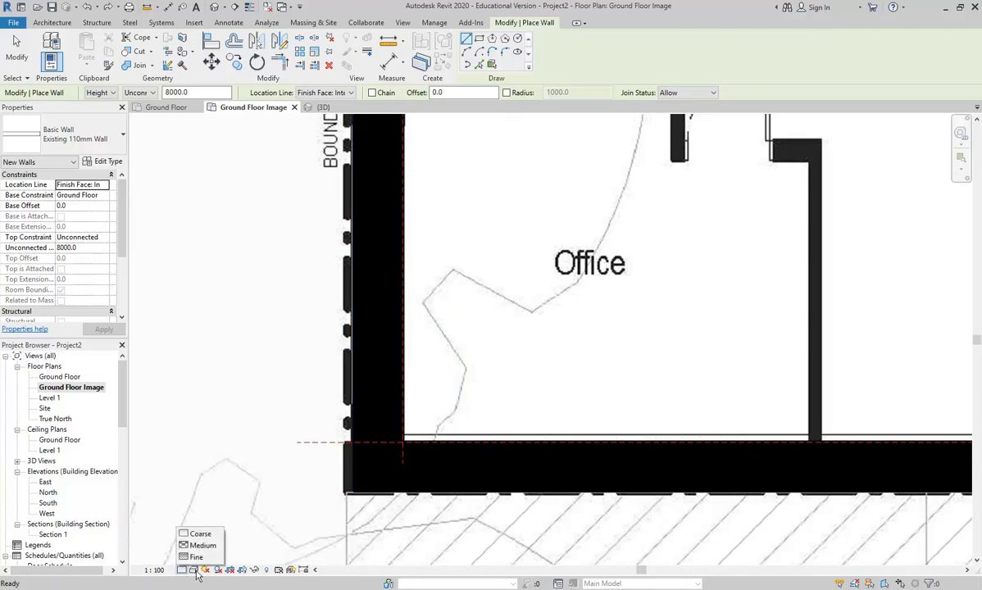
{"action": "left_click", "coordinate": [195, 571]}
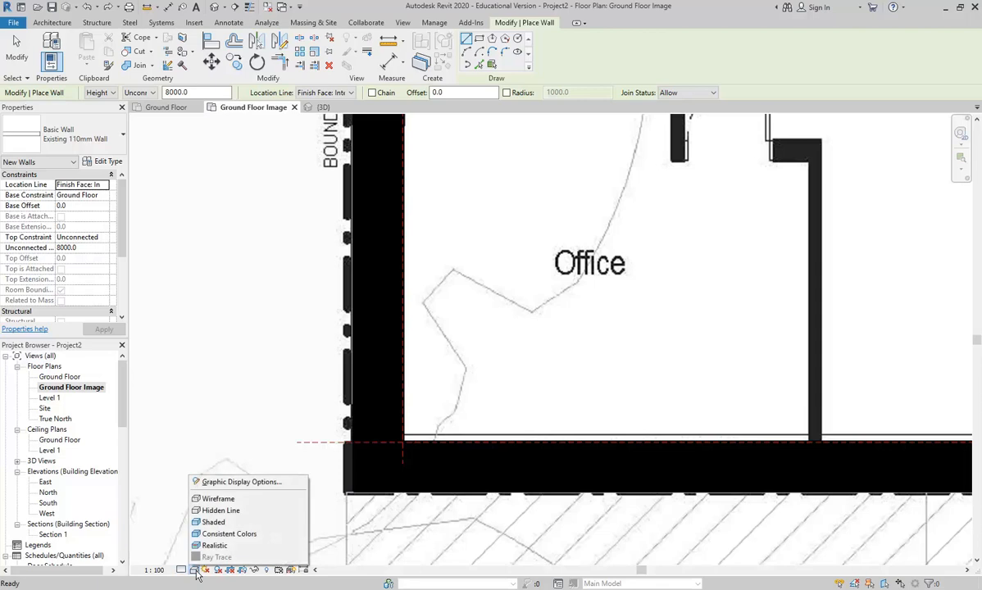
{"action": "left_click", "coordinate": [224, 500]}
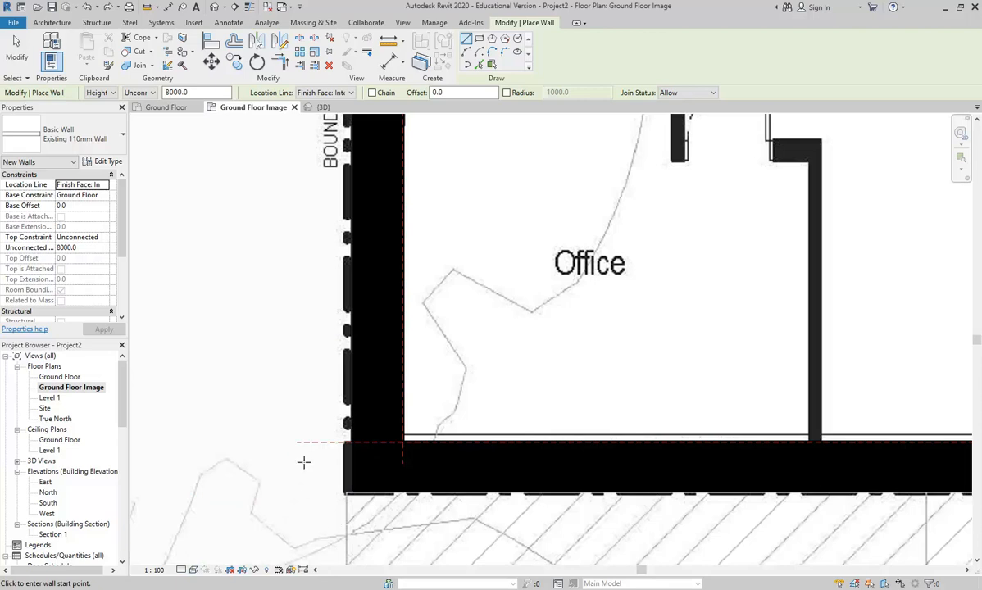
{"action": "scroll", "coordinate": [412, 410], "scroll_direction": "up", "scroll_amount": 2}
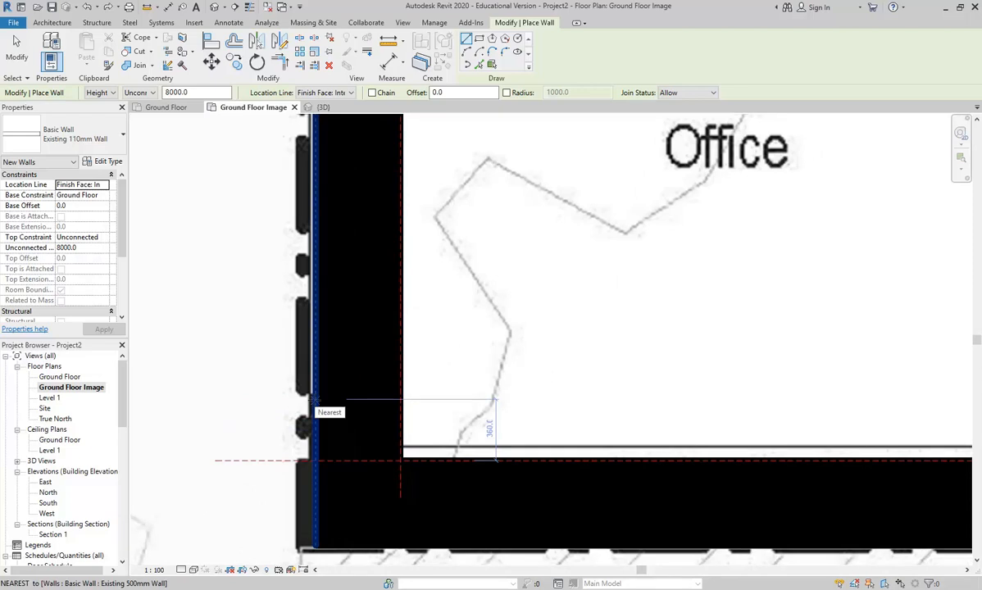
{"action": "left_click", "coordinate": [181, 571]}
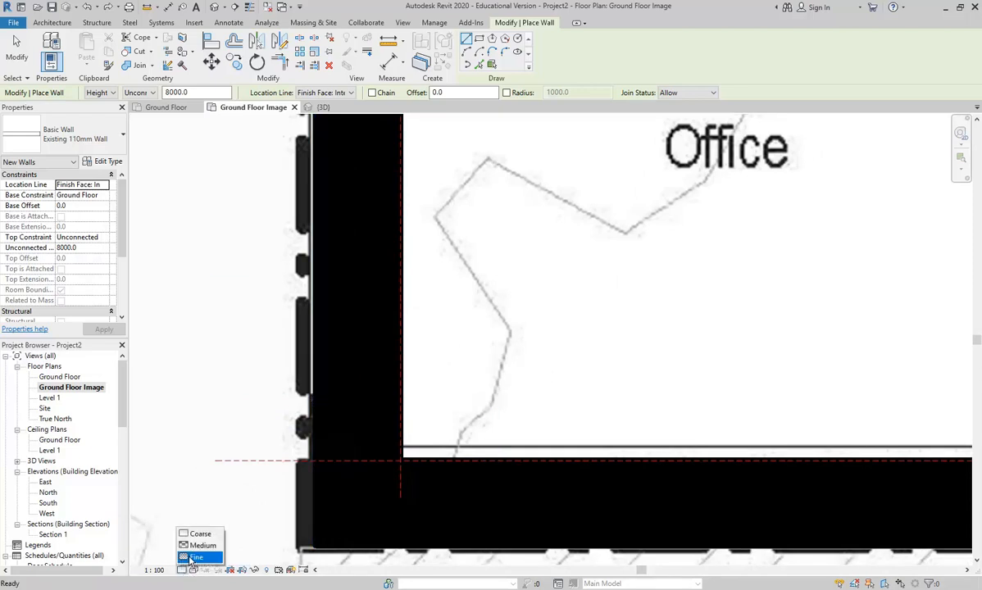
{"action": "left_click", "coordinate": [195, 557]}
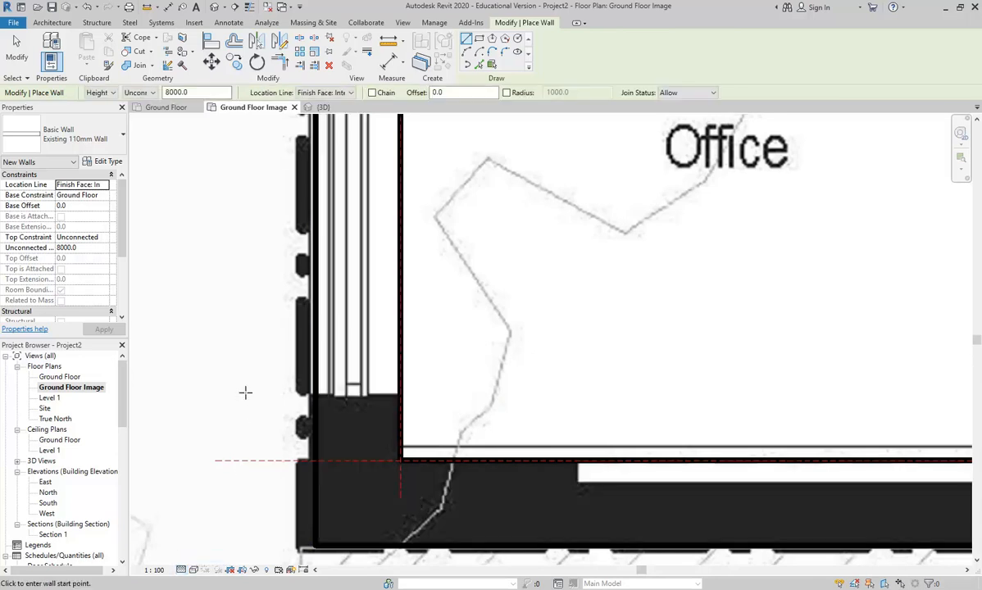
{"action": "mouse_move", "coordinate": [245, 393]}
{"action": "middle_mouse_down"}
{"action": "mouse_move", "coordinate": [305, 359]}
{"action": "mouse_move", "coordinate": [301, 347]}
{"action": "middle_mouse_up"}
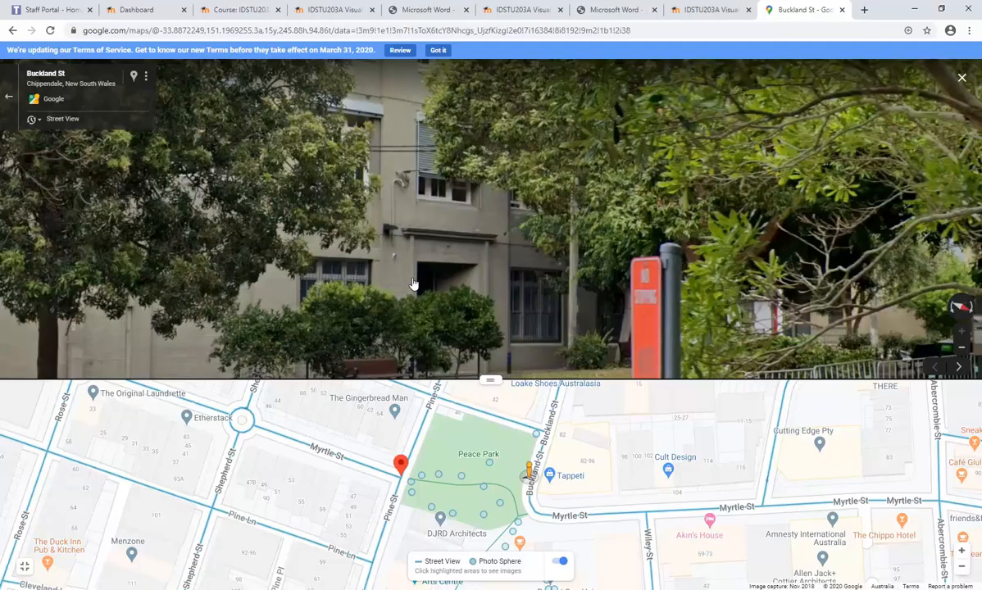
{"action": "left_click_drag", "start_coordinate": [417, 285], "coordinate": [348, 252]}
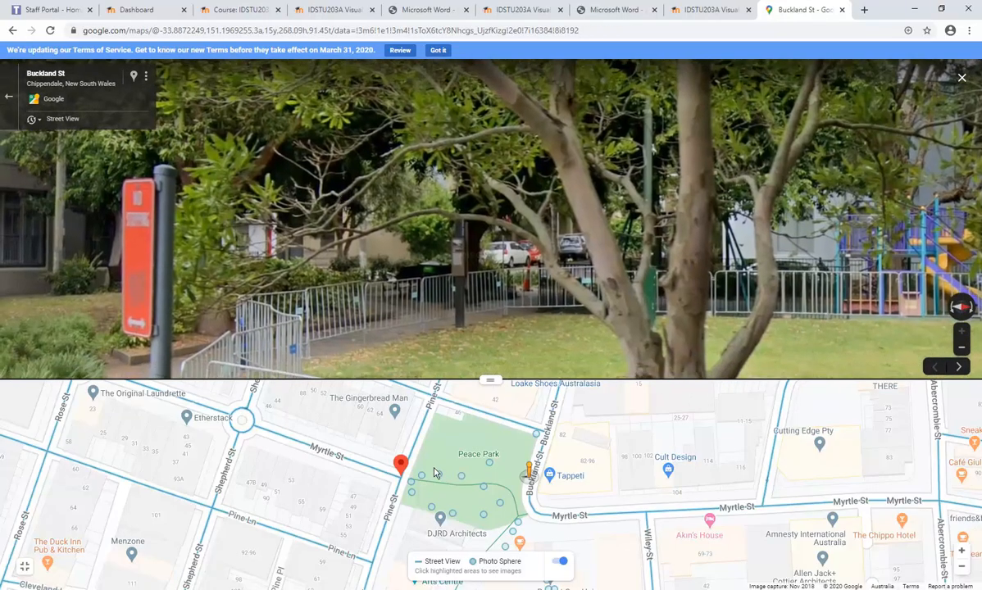
- Walk Street View down Pine St and zoom in on the building's lower brick wall and grilles
{"action": "left_click", "coordinate": [400, 480]}
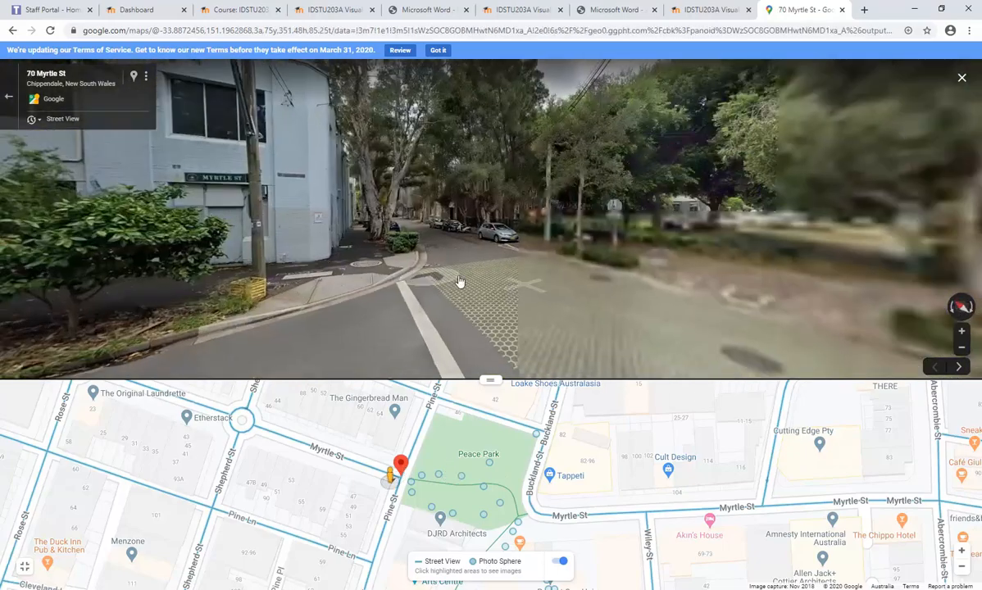
{"action": "left_click", "coordinate": [435, 259]}
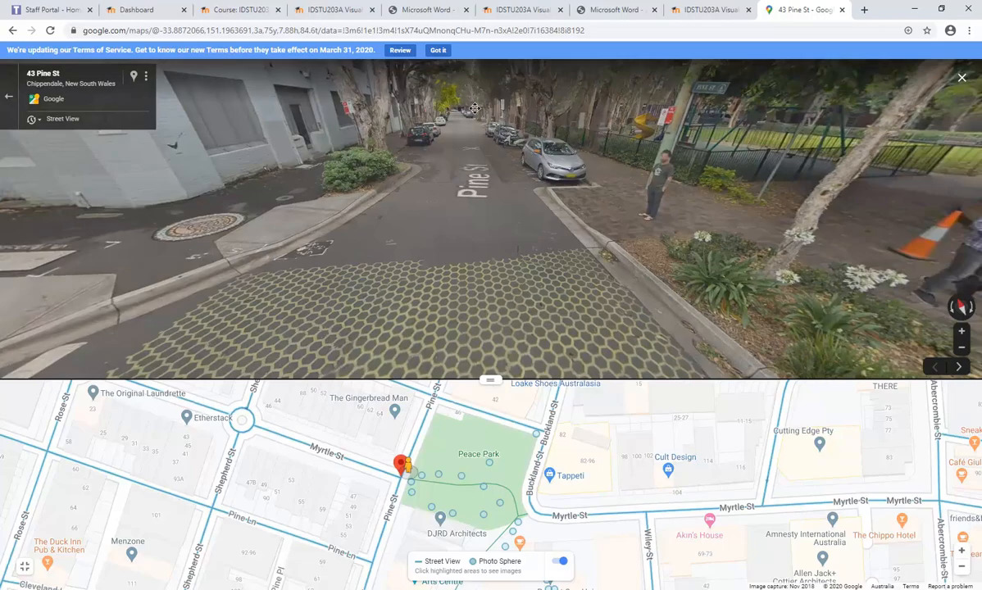
{"action": "left_click_drag", "start_coordinate": [475, 108], "coordinate": [620, 257]}
{"action": "left_click", "coordinate": [623, 257]}
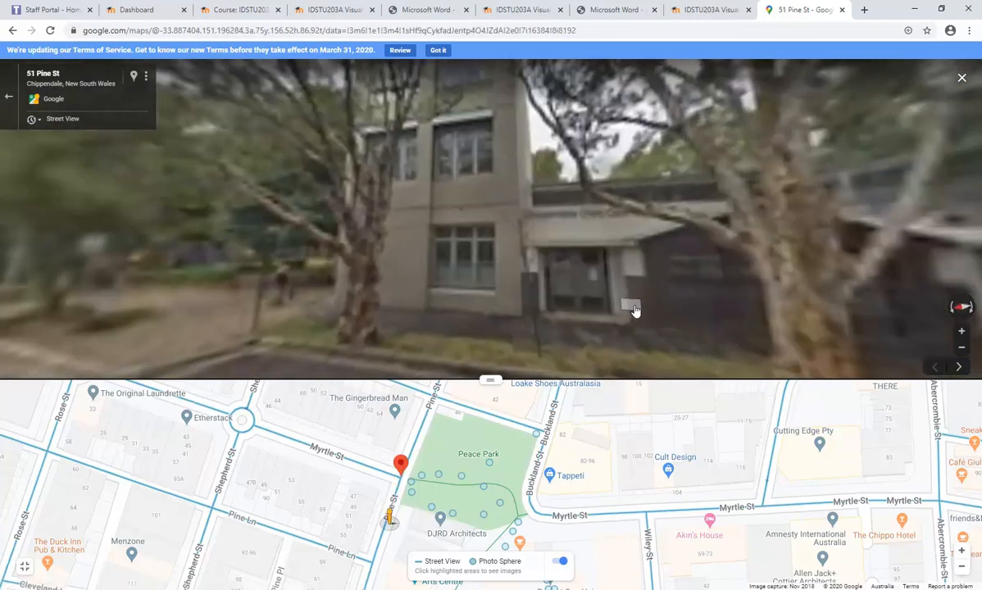
{"action": "left_click_drag", "start_coordinate": [634, 310], "coordinate": [553, 230]}
{"action": "scroll", "coordinate": [553, 230], "scroll_direction": "up", "scroll_amount": 3}
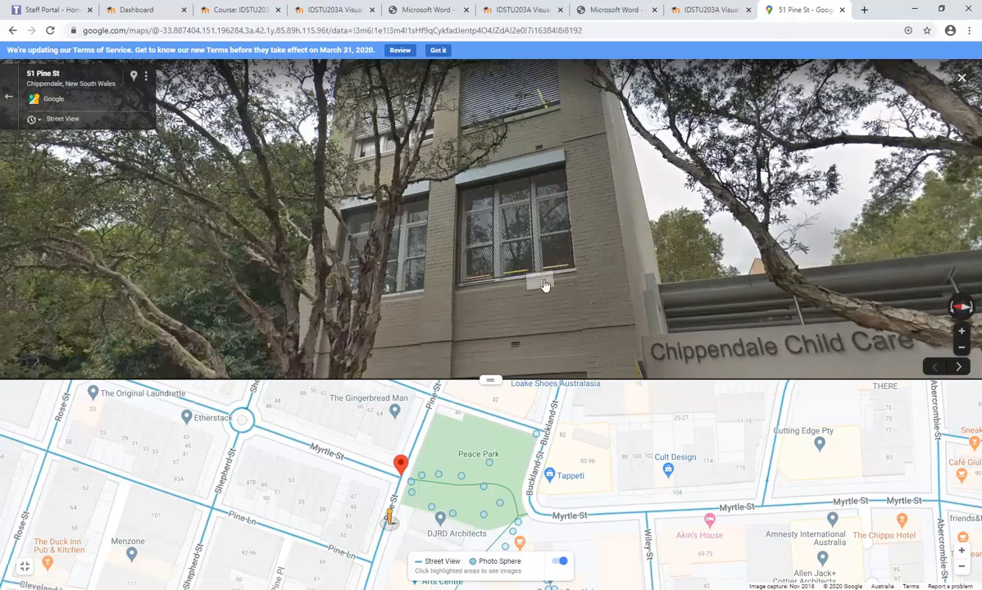
{"action": "left_click_drag", "start_coordinate": [545, 284], "coordinate": [524, 234]}
{"action": "scroll", "coordinate": [523, 234], "scroll_direction": "up", "scroll_amount": 3}
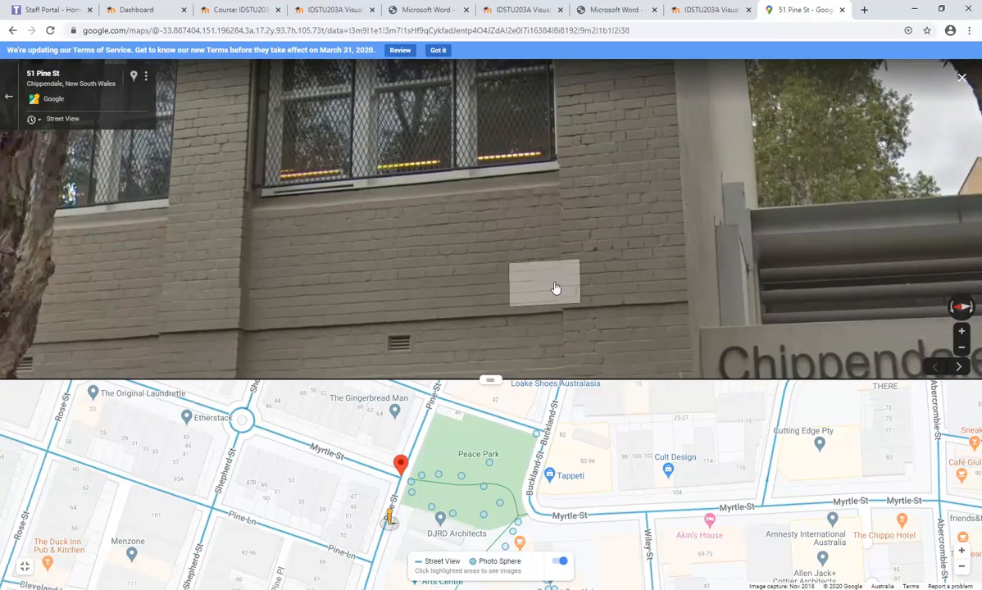
{"action": "left_click_drag", "start_coordinate": [550, 254], "coordinate": [637, 186]}
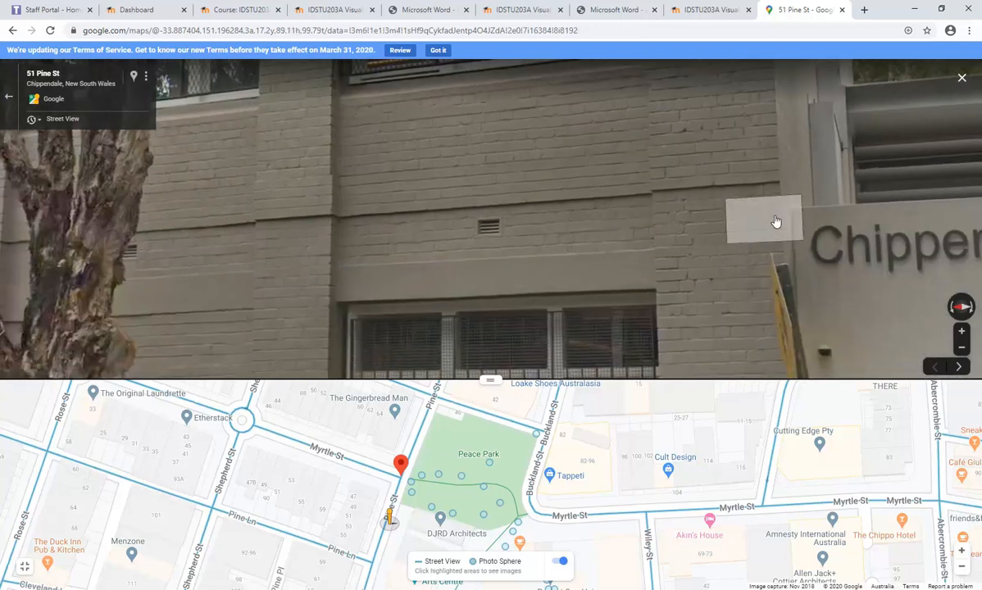
{"action": "scroll", "coordinate": [386, 238], "scroll_direction": "down", "scroll_amount": 3}
- Move to 45 Pine St and face the Chippendale Child Care Centre entrance
{"action": "left_click_drag", "start_coordinate": [386, 243], "coordinate": [483, 96]}
{"action": "left_click", "coordinate": [357, 265]}
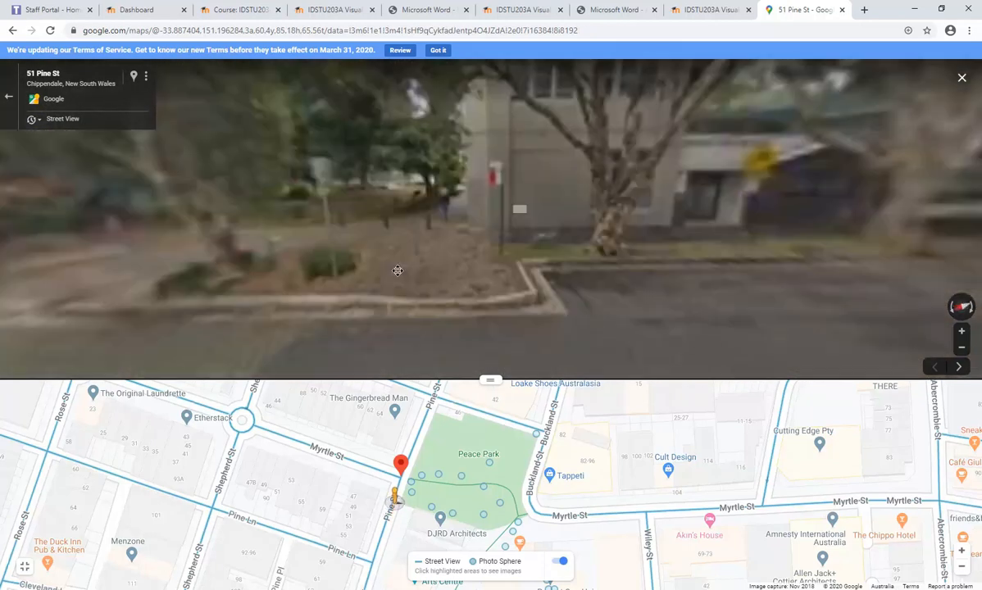
{"action": "left_click_drag", "start_coordinate": [300, 311], "coordinate": [537, 148]}
{"action": "left_click", "coordinate": [542, 137]}
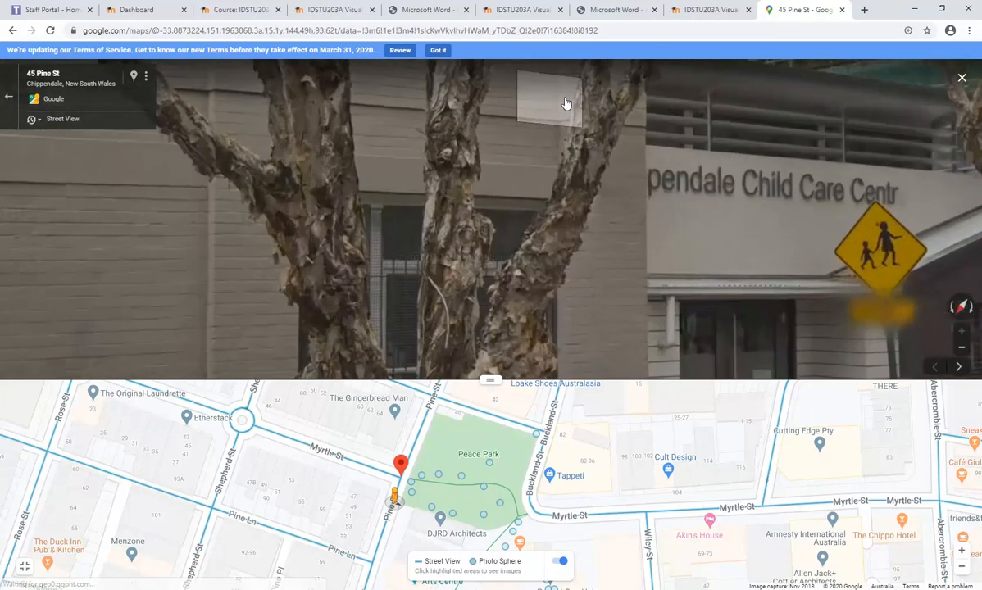
{"action": "left_click_drag", "start_coordinate": [574, 284], "coordinate": [577, 164]}
{"action": "left_click_drag", "start_coordinate": [574, 259], "coordinate": [586, 150]}
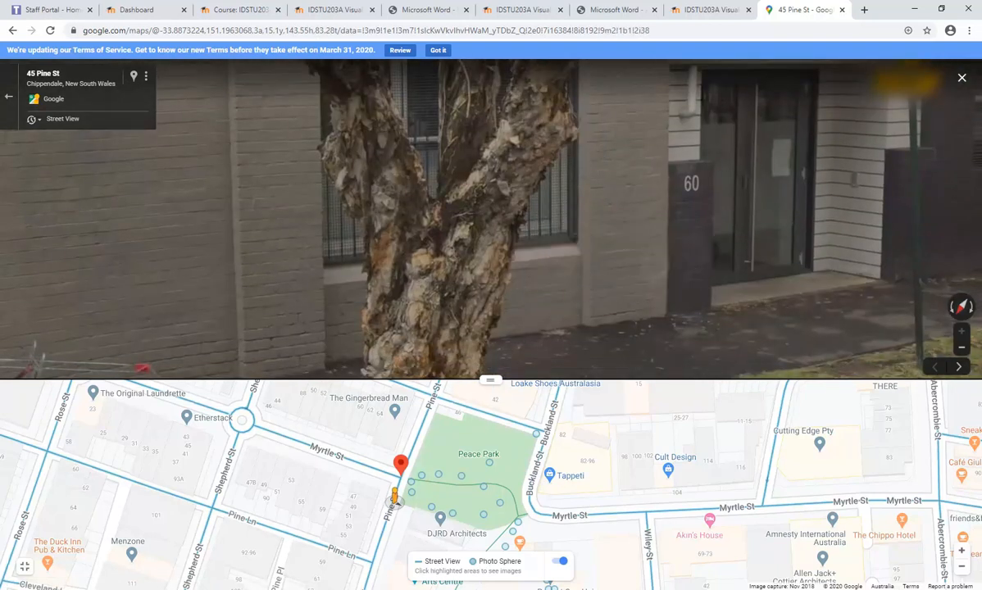
{"action": "key", "text": "alt+Tab"}
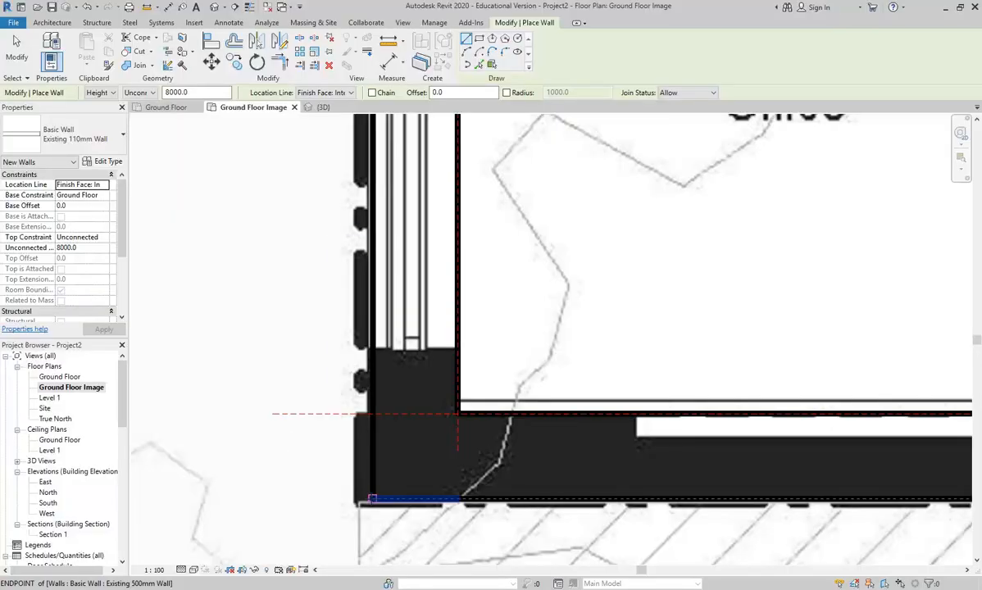
- Draw a short vertical wall up the left boundary from the lower corner
{"action": "left_click", "coordinate": [363, 497]}
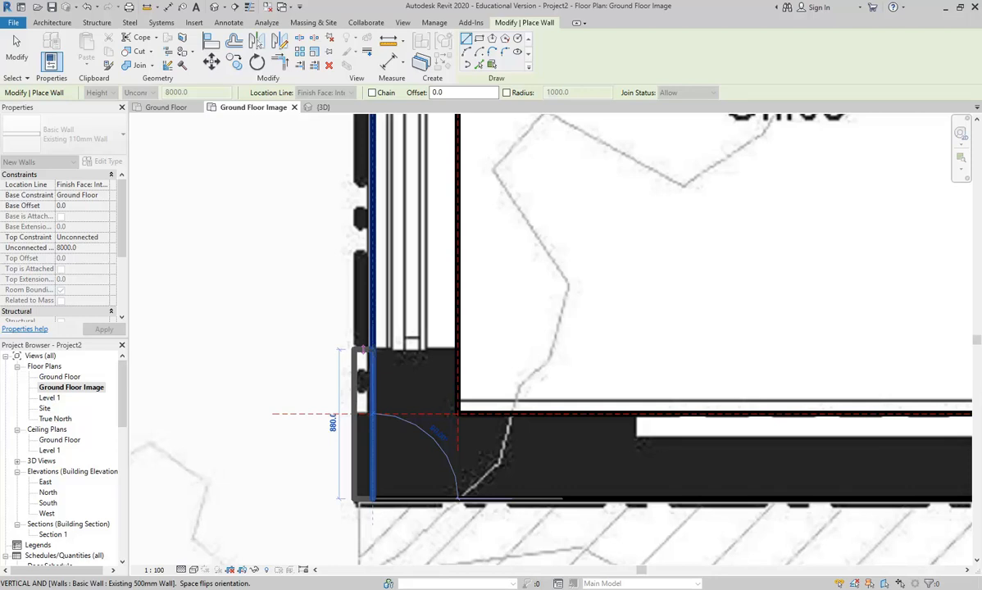
{"action": "left_click", "coordinate": [363, 349]}
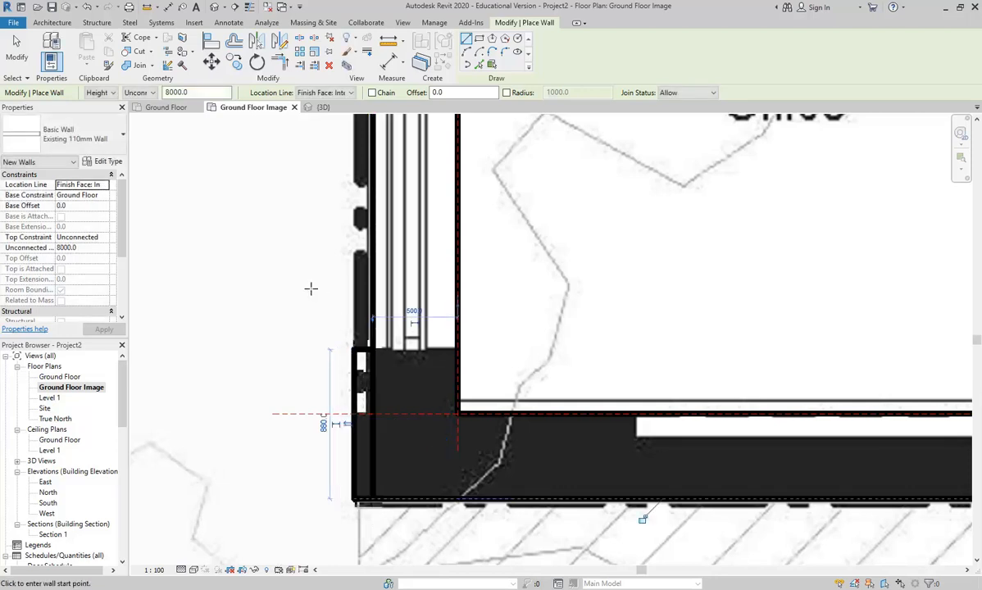
{"action": "scroll", "coordinate": [350, 294], "scroll_direction": "up", "scroll_amount": 5, "text": "ctrl"}
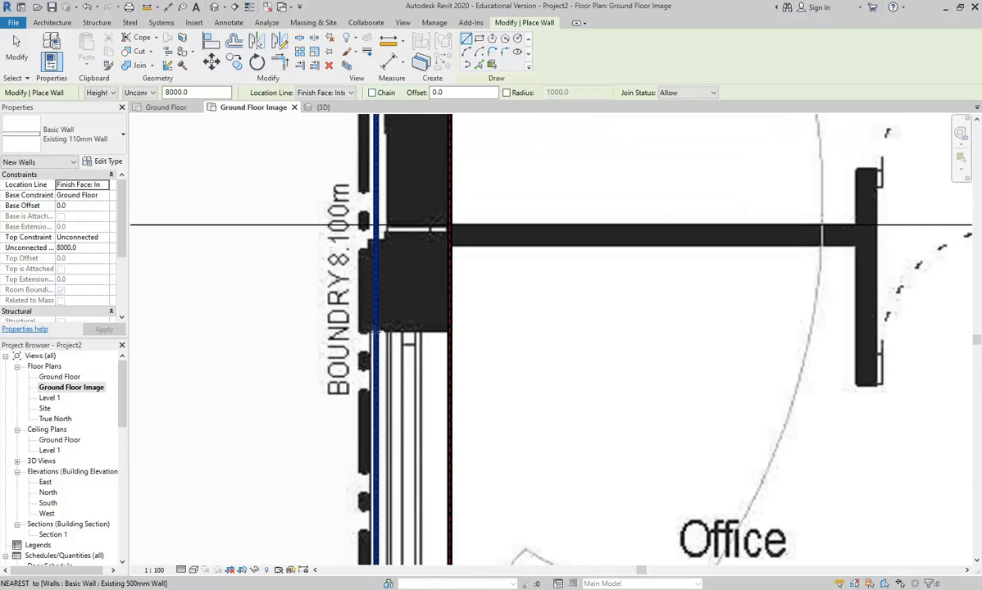
- Draw a short wall on the left boundary up to the office partition intersection
{"action": "left_click", "coordinate": [376, 331]}
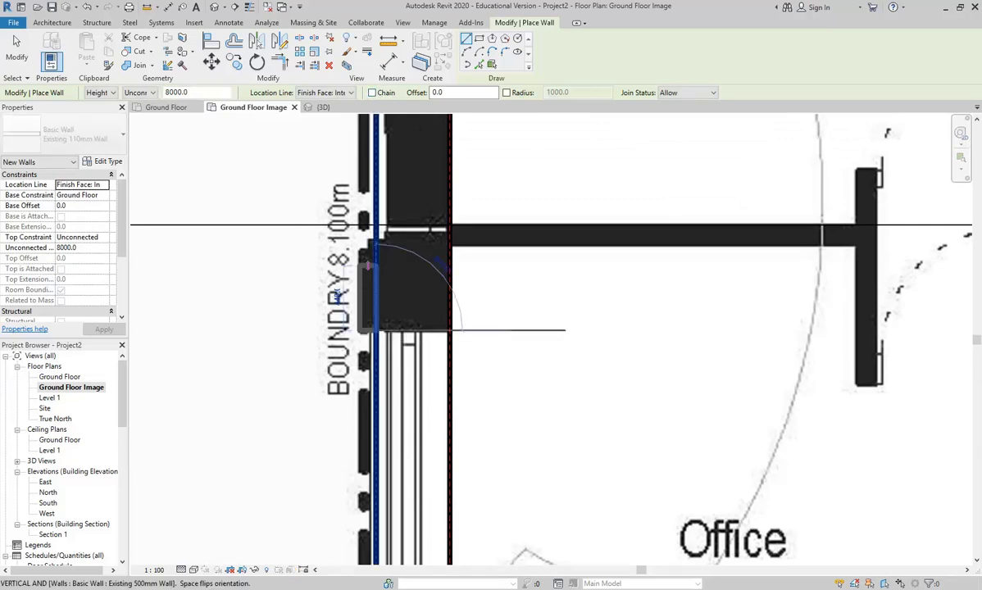
{"action": "scroll", "coordinate": [378, 321], "scroll_direction": "down", "scroll_amount": 3}
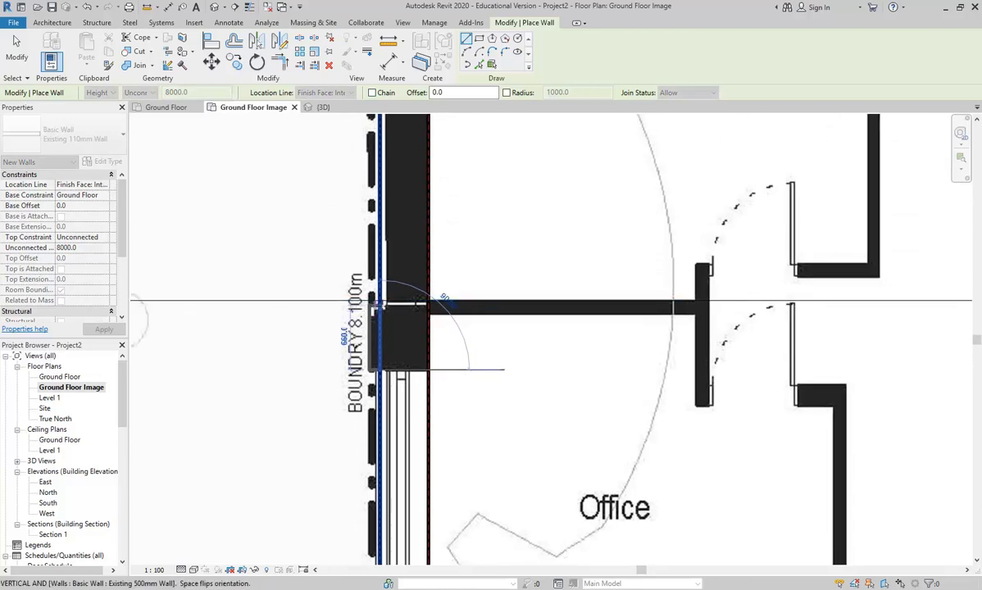
{"action": "scroll", "coordinate": [379, 302], "scroll_direction": "up", "scroll_amount": 3}
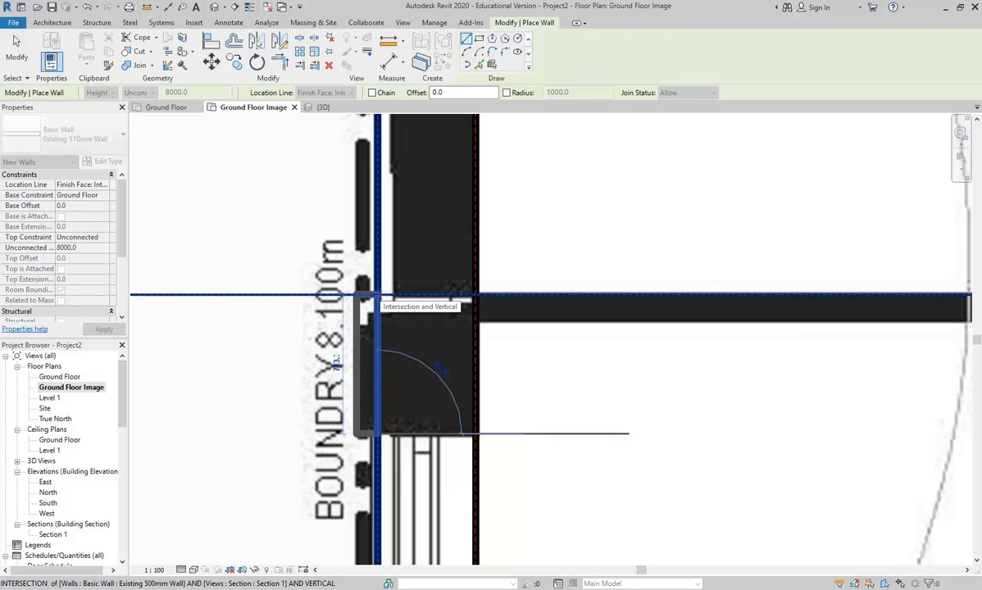
{"action": "scroll", "coordinate": [376, 305], "scroll_direction": "down", "scroll_amount": 4}
{"action": "scroll", "coordinate": [377, 305], "scroll_direction": "up", "scroll_amount": 5}
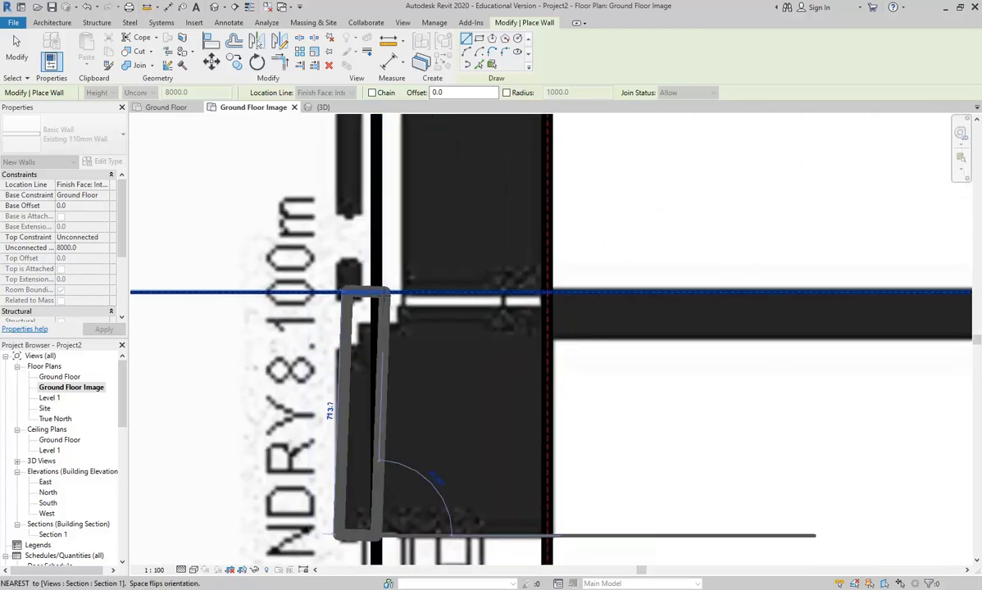
{"action": "left_click", "coordinate": [376, 292]}
{"action": "scroll", "coordinate": [377, 293], "scroll_direction": "down", "scroll_amount": 3}
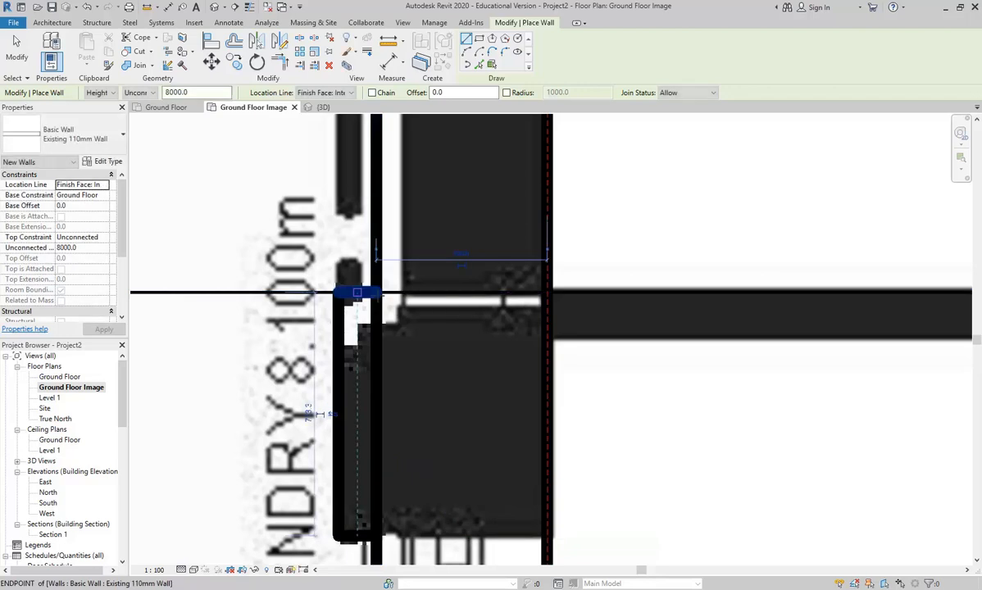
{"action": "scroll", "coordinate": [423, 303], "scroll_direction": "down", "scroll_amount": 2}
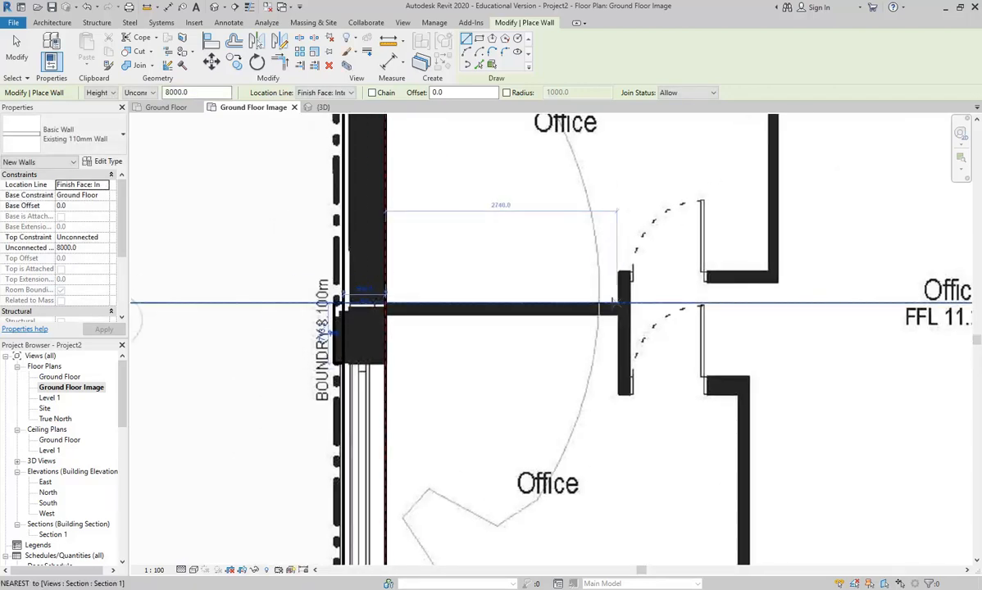
{"action": "scroll", "coordinate": [382, 305], "scroll_direction": "down", "scroll_amount": 2}
{"action": "middle_click_drag", "start_coordinate": [388, 307], "coordinate": [367, 292]}
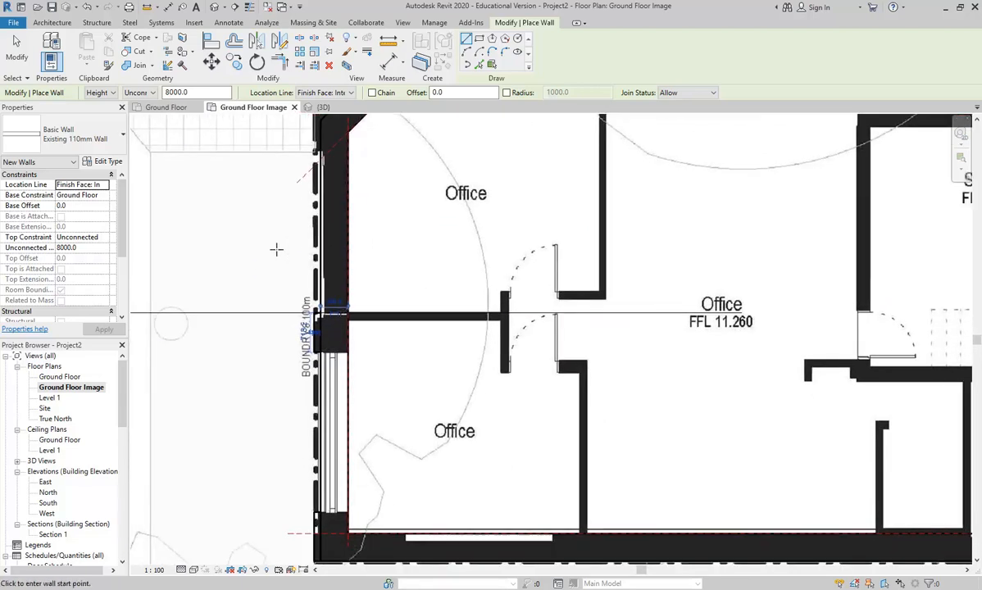
{"action": "scroll", "coordinate": [339, 263], "scroll_direction": "down", "scroll_amount": 1}
{"action": "middle_click_drag", "start_coordinate": [318, 162], "coordinate": [288, 271]}
- Draw a vertical wall up the left boundary to the angled corner
{"action": "scroll", "coordinate": [315, 184], "scroll_direction": "up", "scroll_amount": 2}
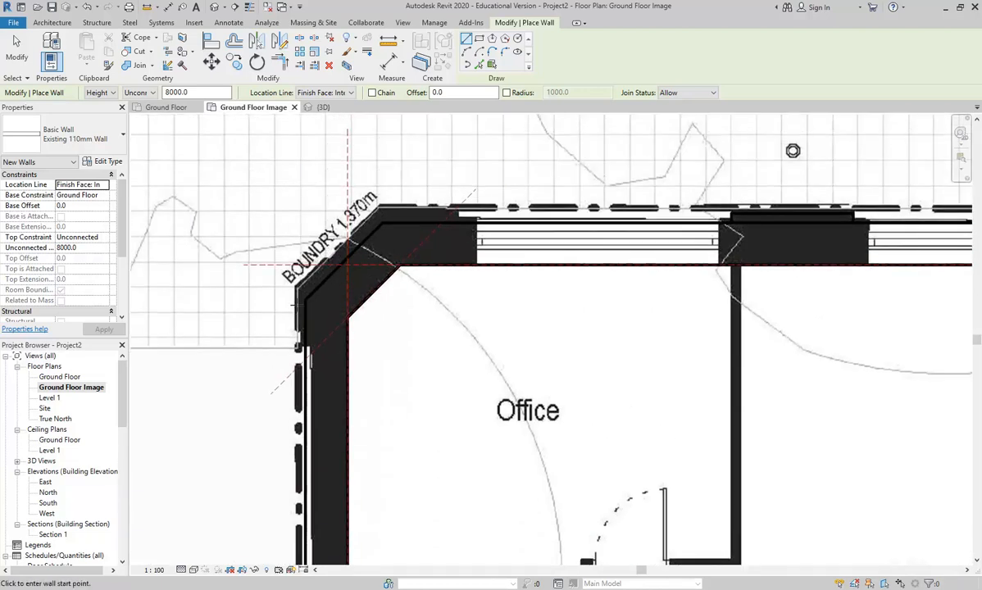
{"action": "scroll", "coordinate": [296, 305], "scroll_direction": "up", "scroll_amount": 2}
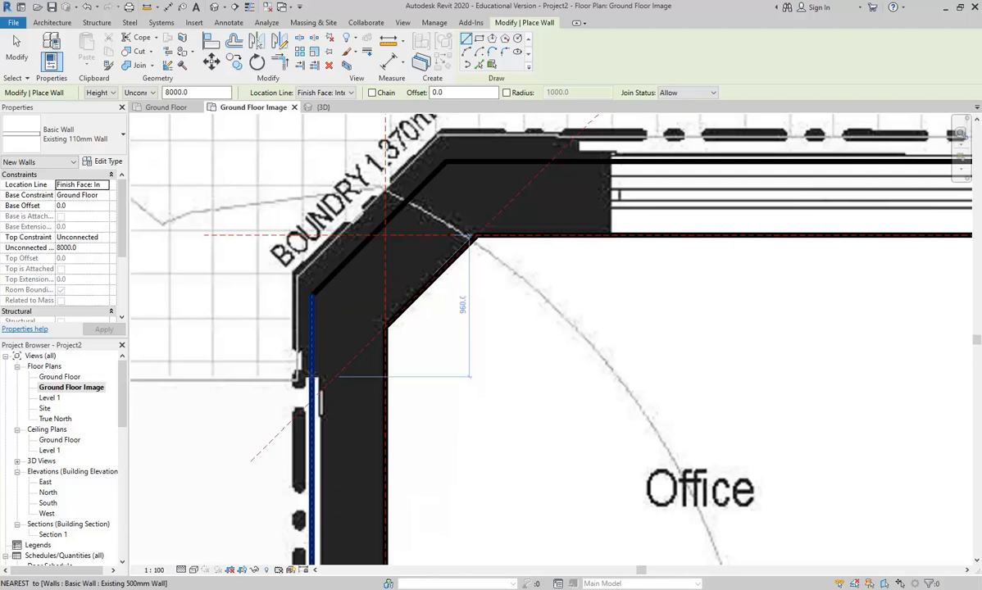
{"action": "left_click", "coordinate": [298, 379]}
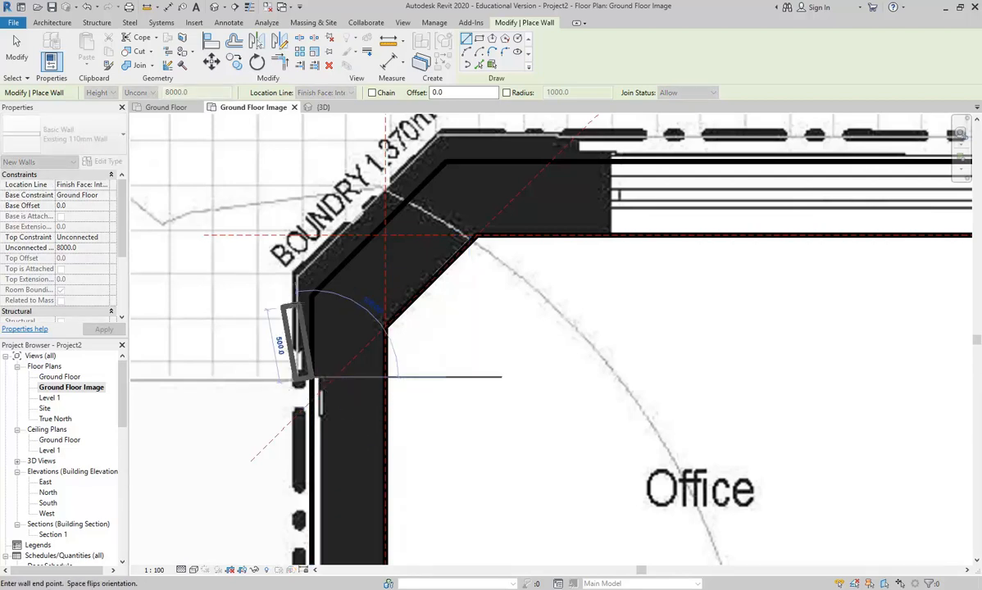
{"action": "left_click", "coordinate": [312, 294]}
{"action": "middle_click_drag", "start_coordinate": [355, 257], "coordinate": [281, 321]}
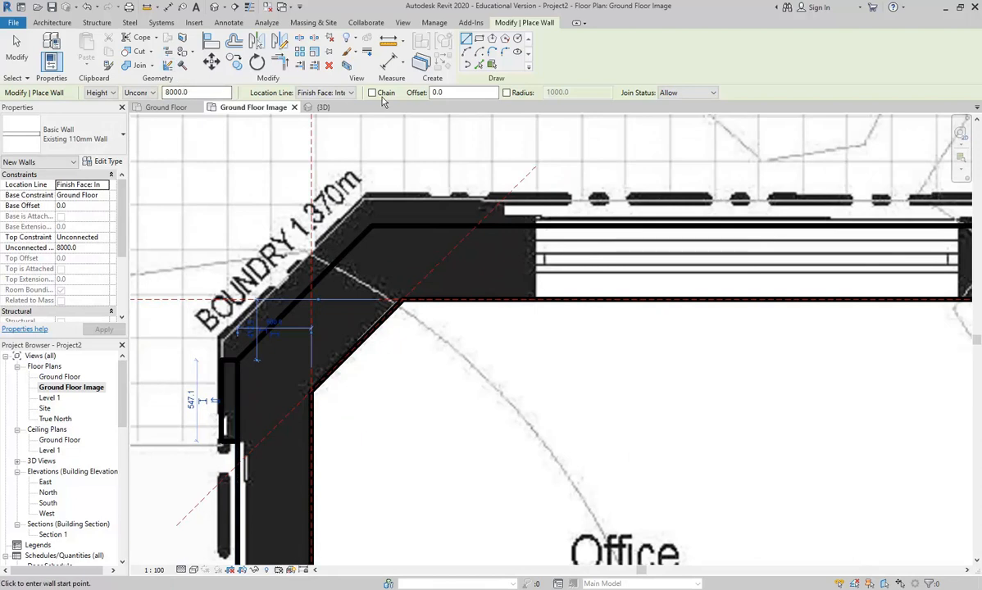
- Trace the angled BOUNDRY 1.370m wall and the short top run, then stop the Wall tool
{"action": "left_click", "coordinate": [229, 358]}
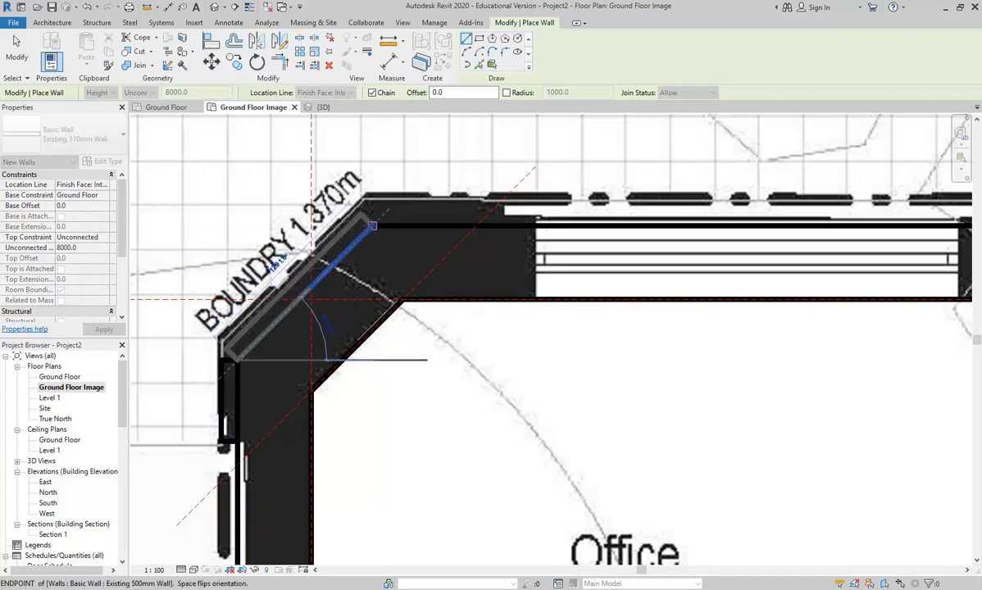
{"action": "left_click", "coordinate": [371, 226]}
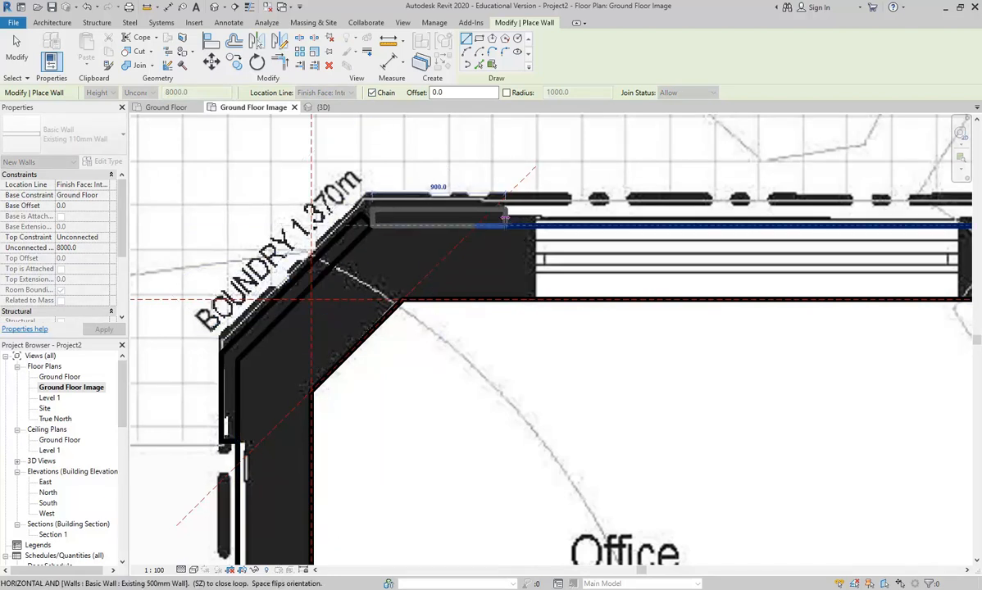
{"action": "left_click", "coordinate": [504, 220]}
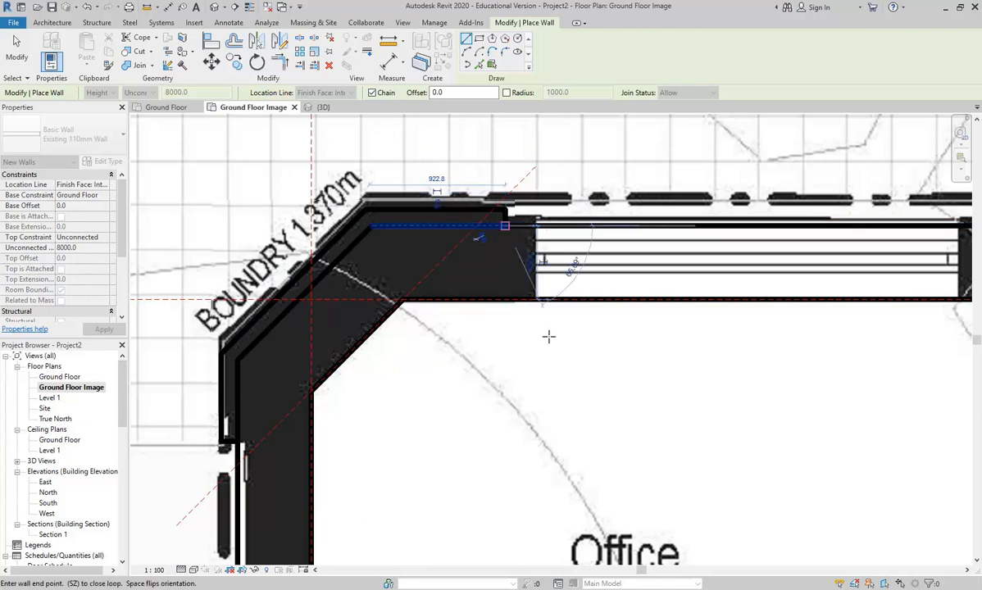
{"action": "right_click", "coordinate": [451, 157]}
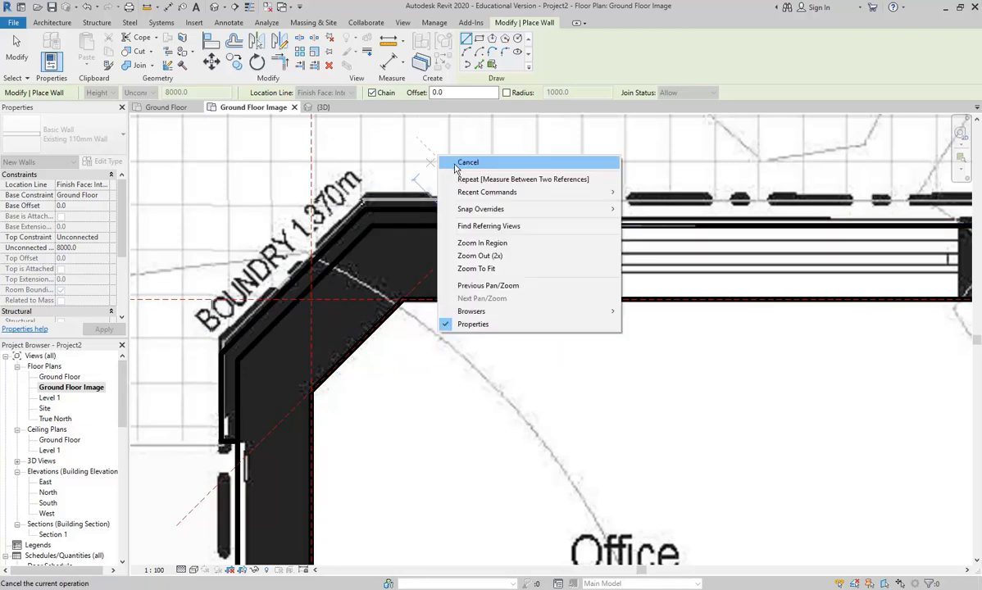
- Stop placing walls and inspect the vertical, angled and short top traced walls one by one
{"action": "left_click", "coordinate": [487, 172]}
{"action": "middle_click_drag", "start_coordinate": [254, 369], "coordinate": [314, 336]}
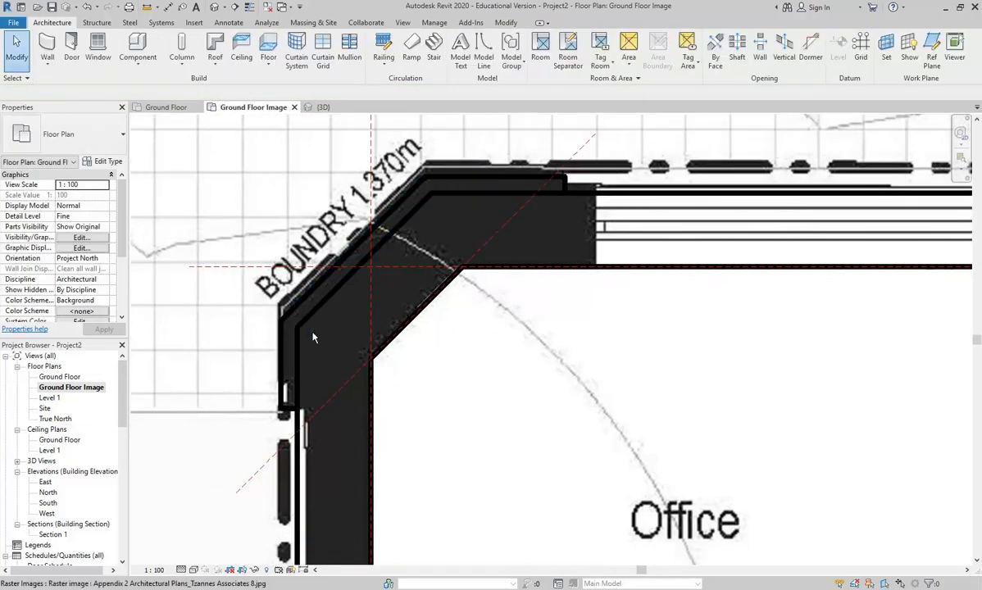
{"action": "left_click", "coordinate": [284, 370]}
{"action": "left_click", "coordinate": [322, 280]}
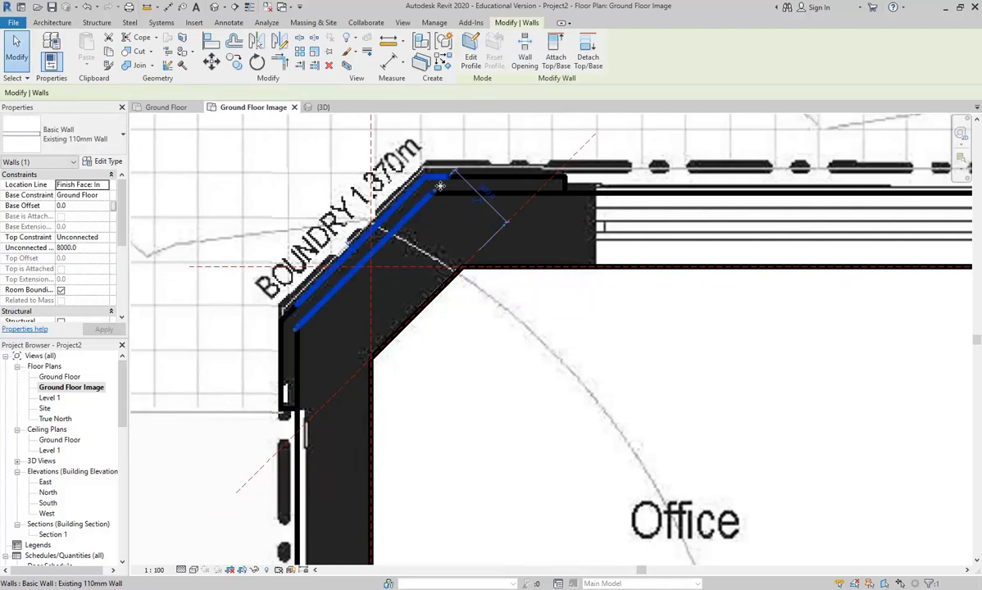
{"action": "left_click", "coordinate": [493, 179]}
{"action": "left_click", "coordinate": [495, 271]}
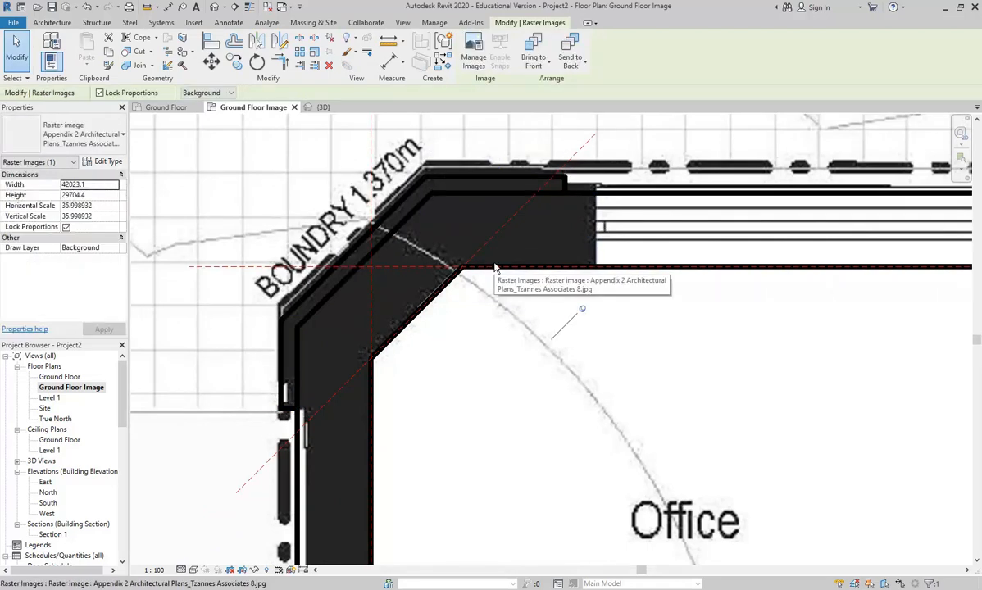
{"action": "key", "text": "Escape"}
{"action": "left_click", "coordinate": [512, 267]}
{"action": "key", "text": "Escape"}
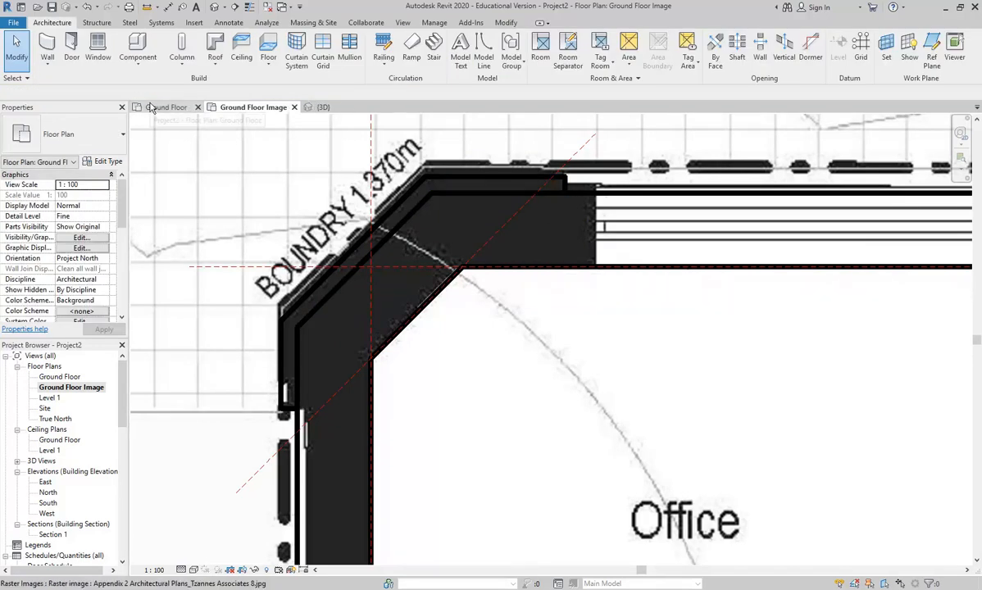
- Review the Ground Floor plan from its west end to the angled east wall
{"action": "left_click", "coordinate": [177, 107]}
{"action": "middle_click_drag", "start_coordinate": [336, 289], "coordinate": [490, 218]}
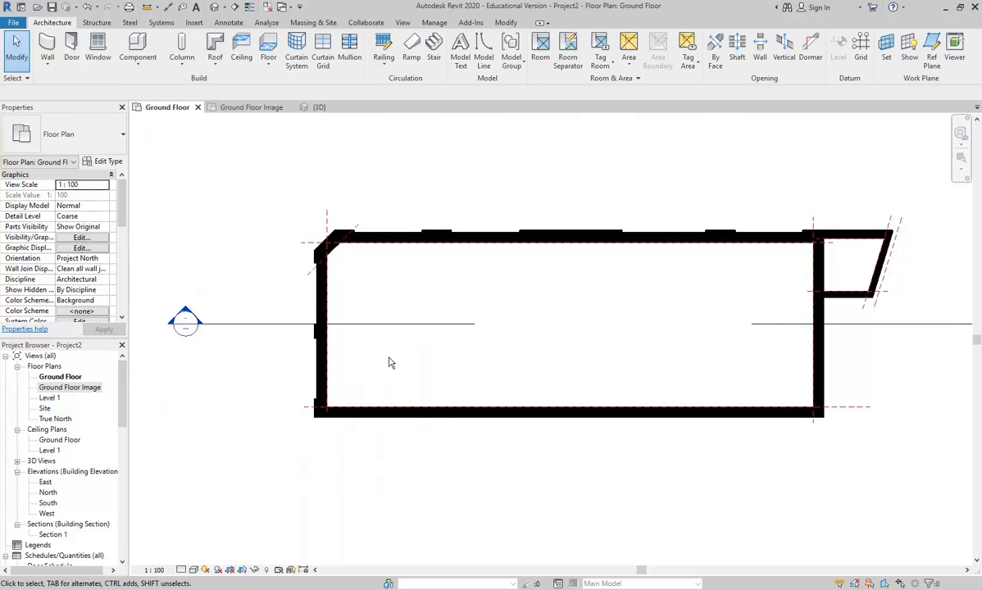
{"action": "middle_click_drag", "start_coordinate": [688, 285], "coordinate": [449, 278]}
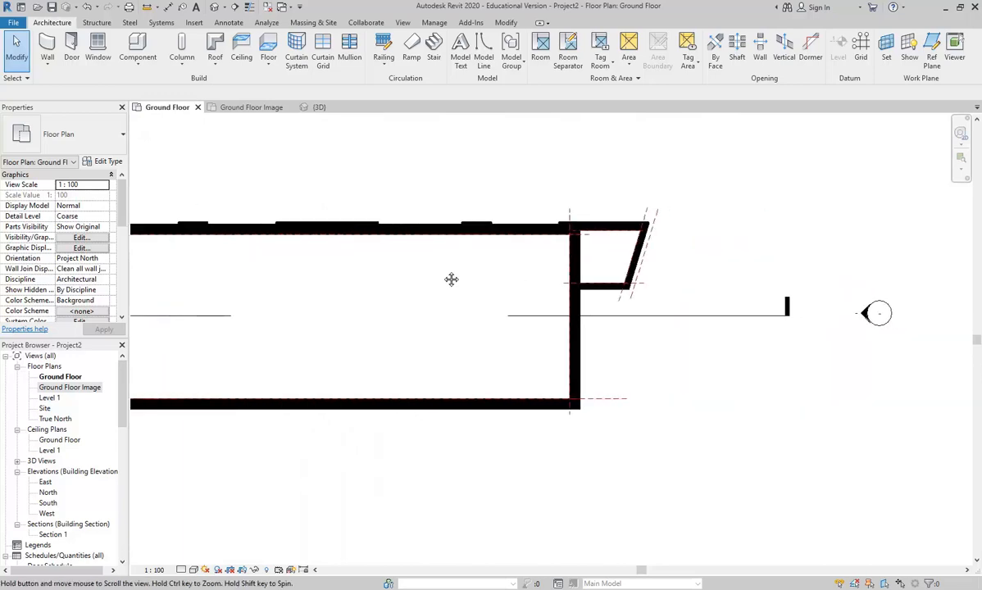
{"action": "scroll", "coordinate": [641, 264], "scroll_direction": "up", "scroll_amount": 3}
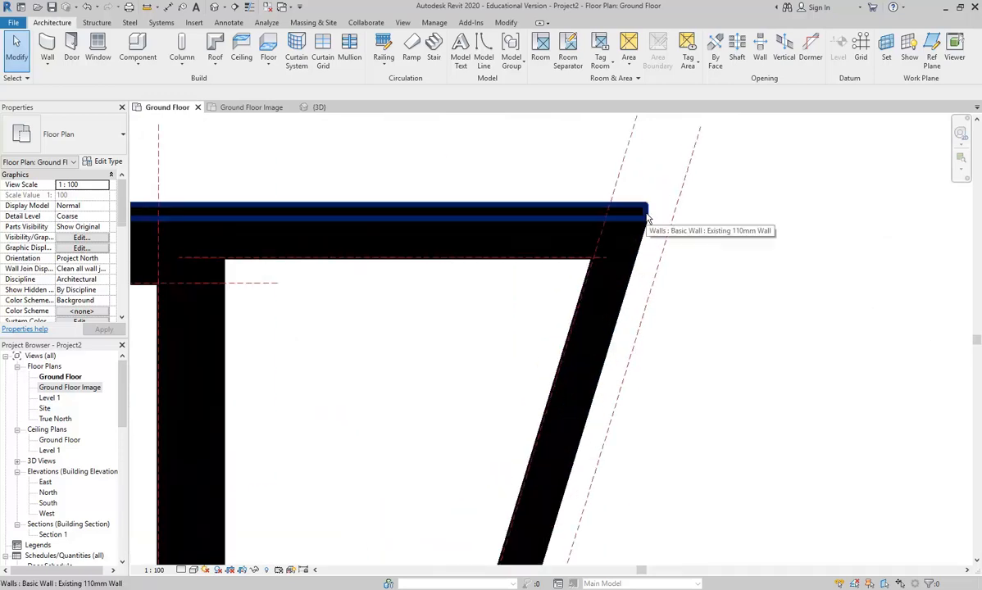
{"action": "scroll", "coordinate": [636, 171], "scroll_direction": "up", "scroll_amount": 2}
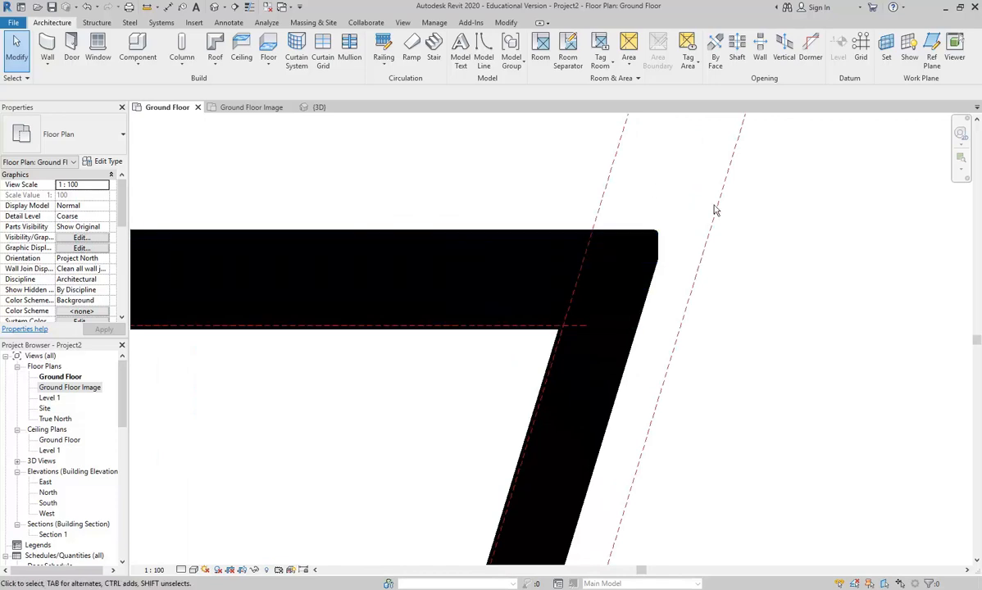
{"action": "scroll", "coordinate": [262, 442], "scroll_direction": "down", "scroll_amount": 3}
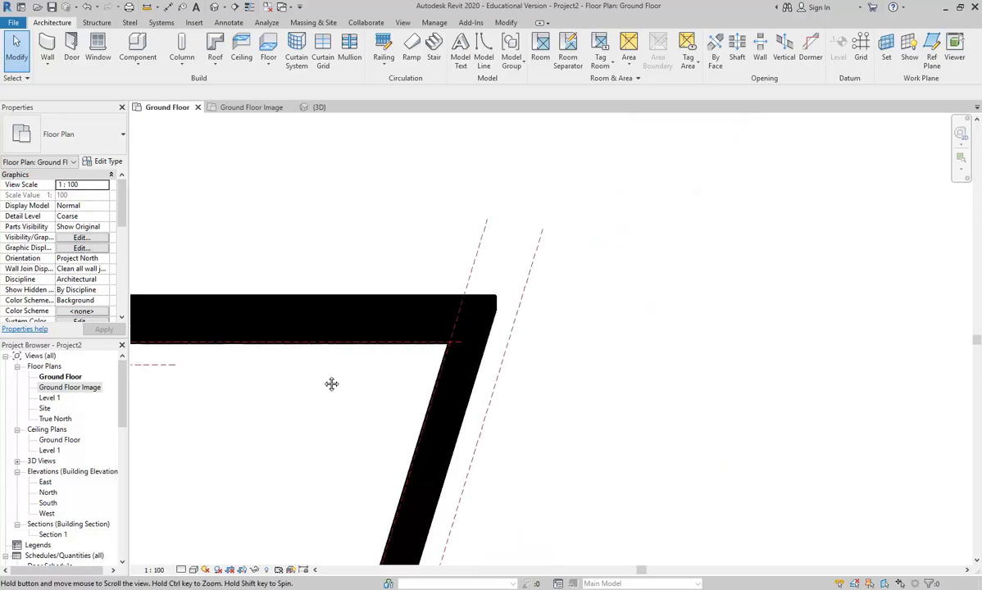
- Return to the Ground Floor Image view centred on the angled WC wall corner
{"action": "double_click", "coordinate": [70, 387]}
{"action": "scroll", "coordinate": [687, 328], "scroll_direction": "down", "scroll_amount": 4}
{"action": "scroll", "coordinate": [721, 346], "scroll_direction": "down", "scroll_amount": 3}
{"action": "middle_click_drag", "start_coordinate": [709, 348], "coordinate": [350, 348]}
{"action": "middle_click_drag", "start_coordinate": [606, 336], "coordinate": [131, 356]}
{"action": "scroll", "coordinate": [832, 378], "scroll_direction": "down", "scroll_amount": 1}
{"action": "middle_click_drag", "start_coordinate": [836, 381], "coordinate": [459, 370]}
{"action": "scroll", "coordinate": [506, 327], "scroll_direction": "up", "scroll_amount": 6}
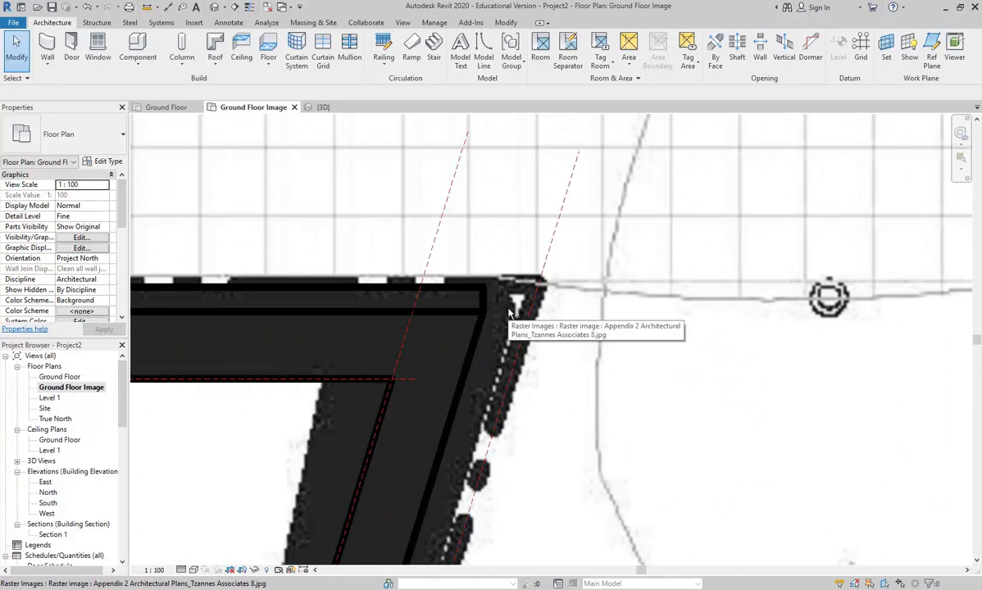
- In Chrome Street View, look around at the wall, path and Peace Park, then move forward along Pine St
{"action": "key", "text": "alt+Tab"}
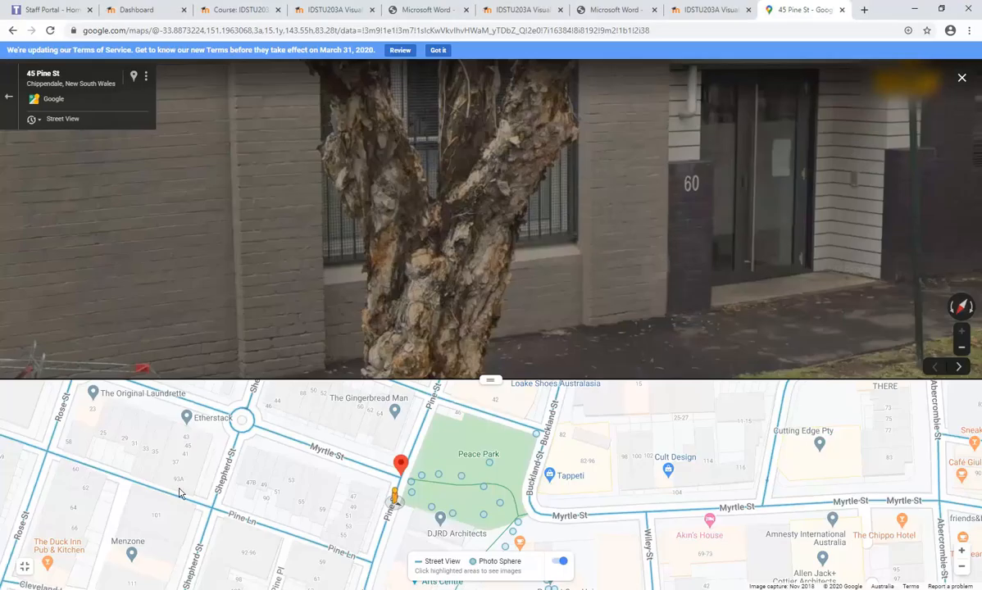
{"action": "left_click_drag", "start_coordinate": [369, 250], "coordinate": [813, 201]}
{"action": "left_click_drag", "start_coordinate": [732, 220], "coordinate": [901, 248]}
{"action": "left_click_drag", "start_coordinate": [462, 206], "coordinate": [868, 164]}
{"action": "left_click_drag", "start_coordinate": [361, 292], "coordinate": [774, 244]}
{"action": "left_click_drag", "start_coordinate": [575, 250], "coordinate": [309, 313]}
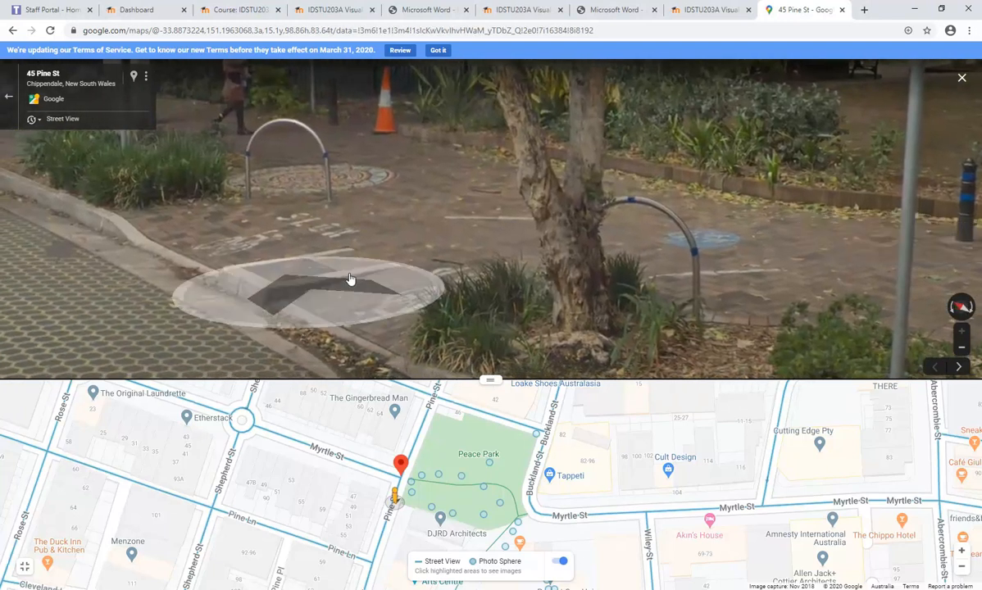
{"action": "left_click", "coordinate": [364, 282]}
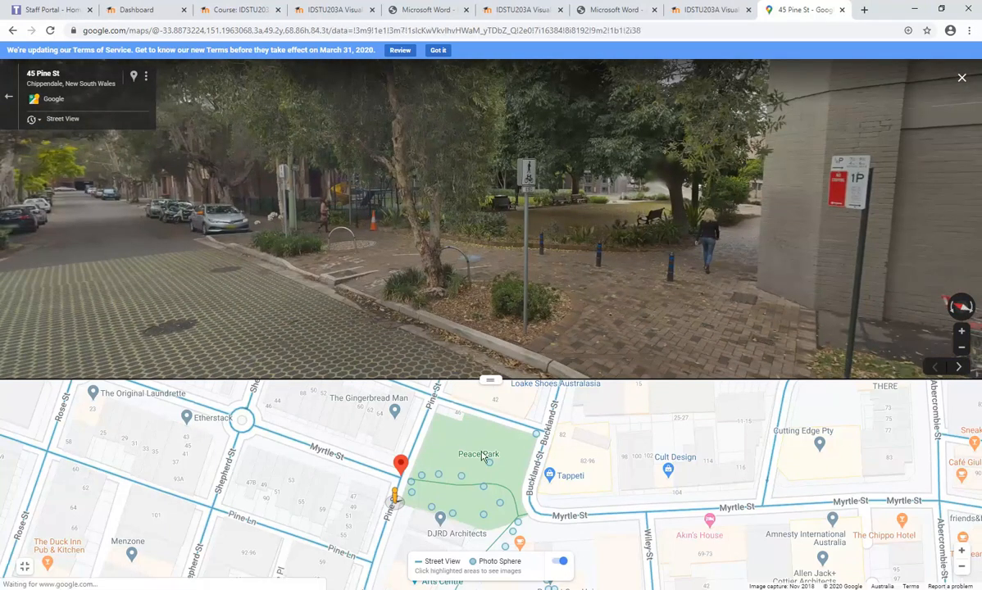
- Jump to Buckland St and walk down it to view the grey brick building
{"action": "left_click", "coordinate": [534, 457]}
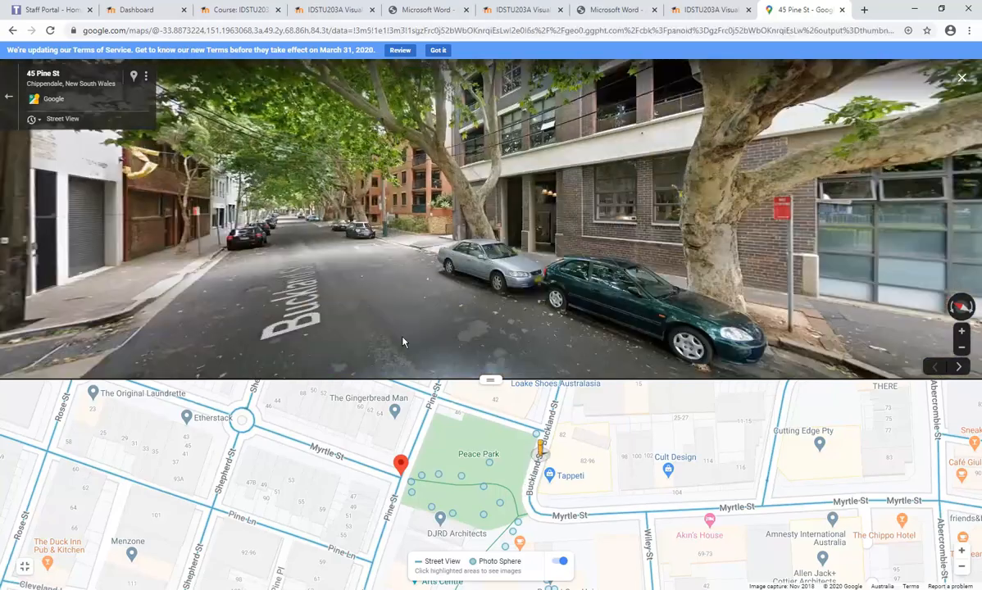
{"action": "left_click_drag", "start_coordinate": [820, 246], "coordinate": [344, 209]}
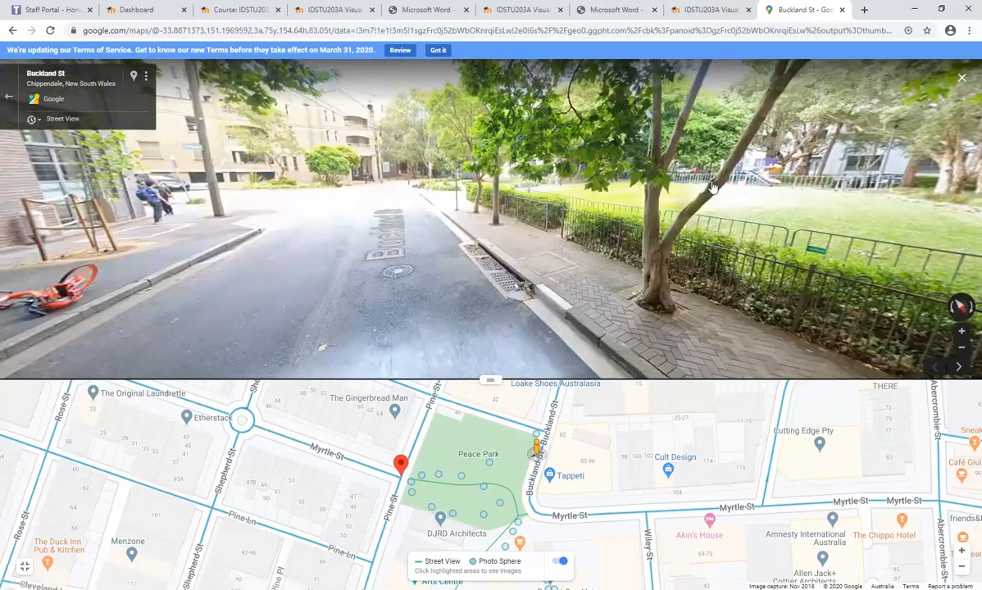
{"action": "left_click", "coordinate": [461, 200]}
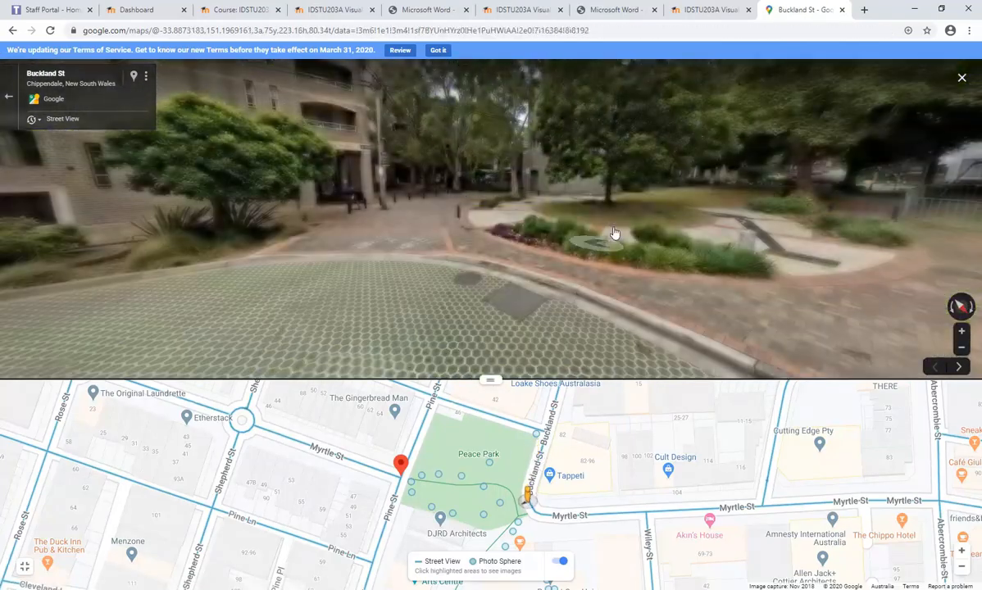
{"action": "left_click_drag", "start_coordinate": [532, 228], "coordinate": [549, 276]}
{"action": "left_click", "coordinate": [520, 261]}
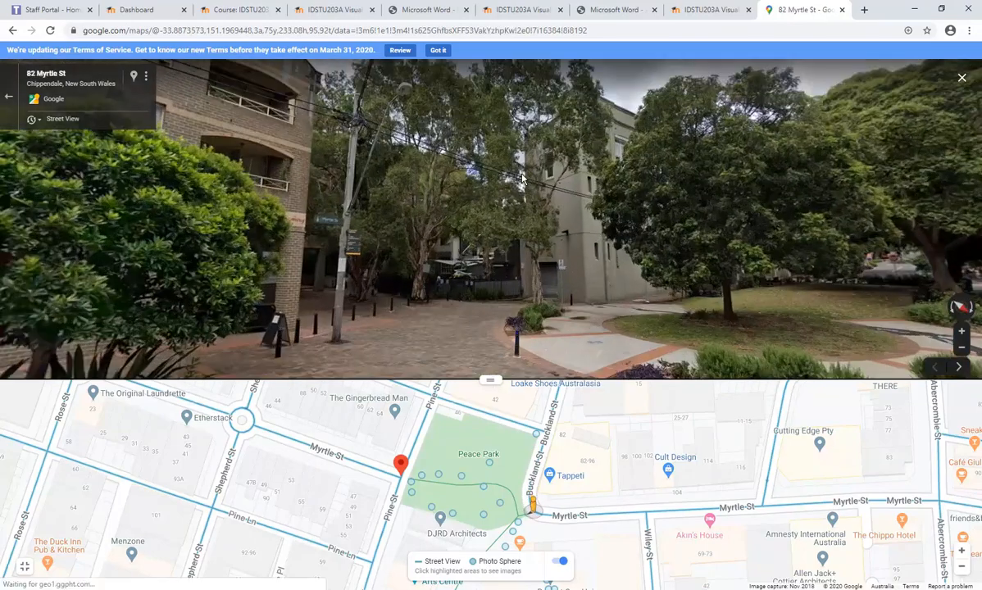
{"action": "left_click_drag", "start_coordinate": [522, 178], "coordinate": [623, 246]}
{"action": "scroll", "coordinate": [643, 236], "scroll_direction": "up", "scroll_amount": 3}
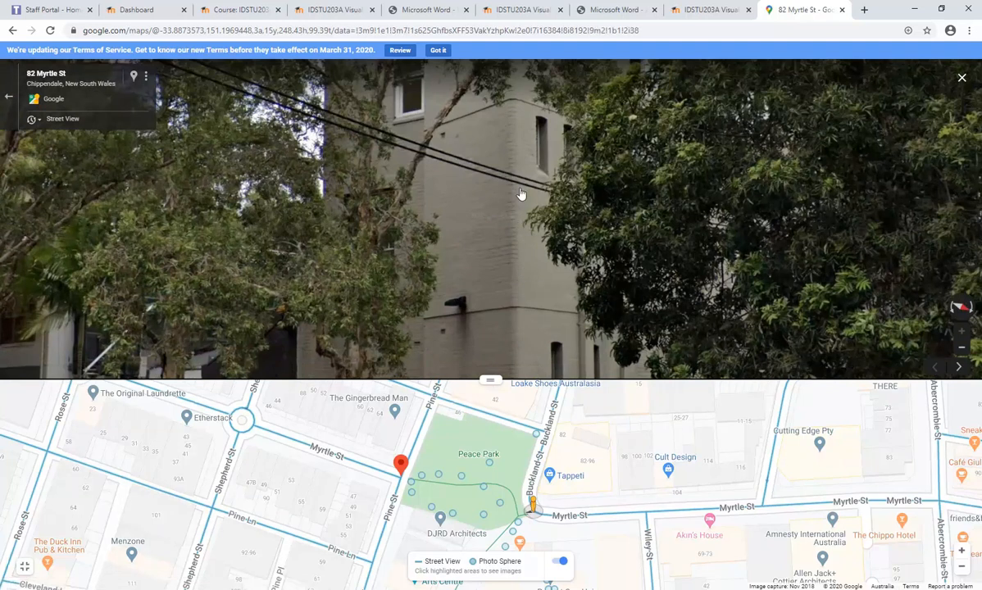
{"action": "left_click_drag", "start_coordinate": [520, 317], "coordinate": [470, 116]}
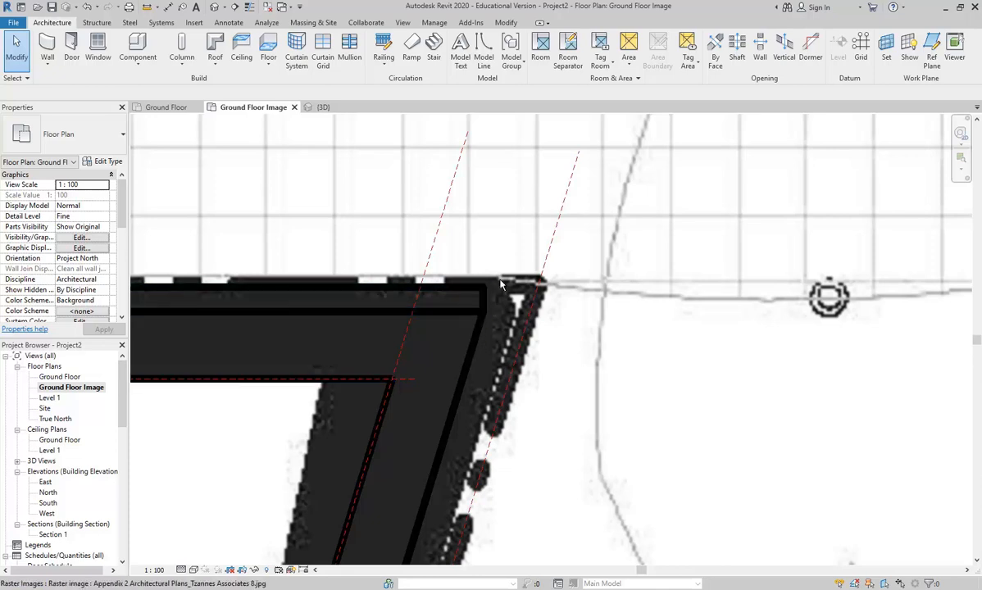
- Use Wall Joins on the angled WC corner to set Allow Join, then zoom back out
{"action": "scroll", "coordinate": [478, 324], "scroll_direction": "up", "scroll_amount": 2}
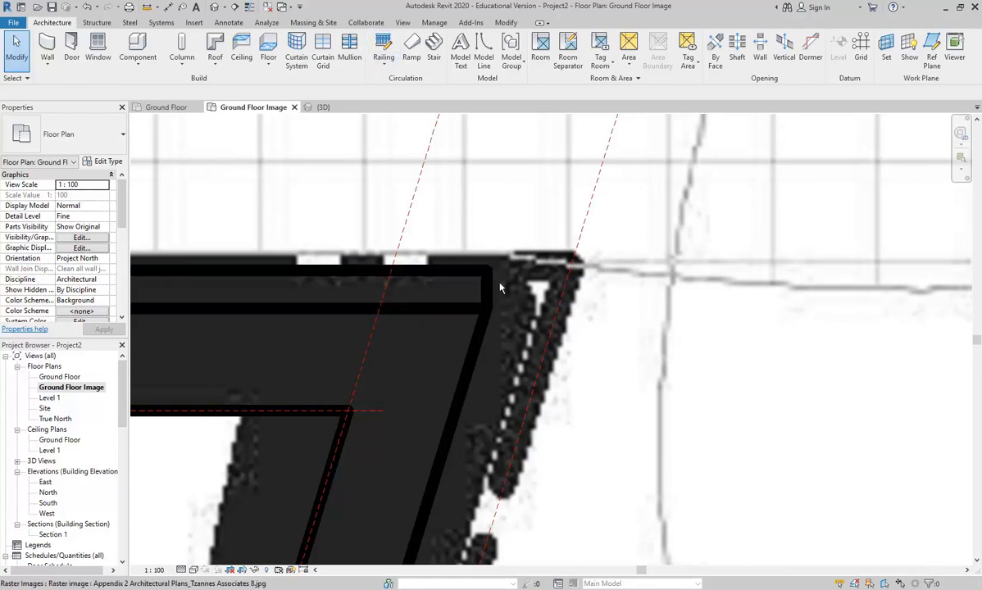
{"action": "left_click", "coordinate": [505, 23]}
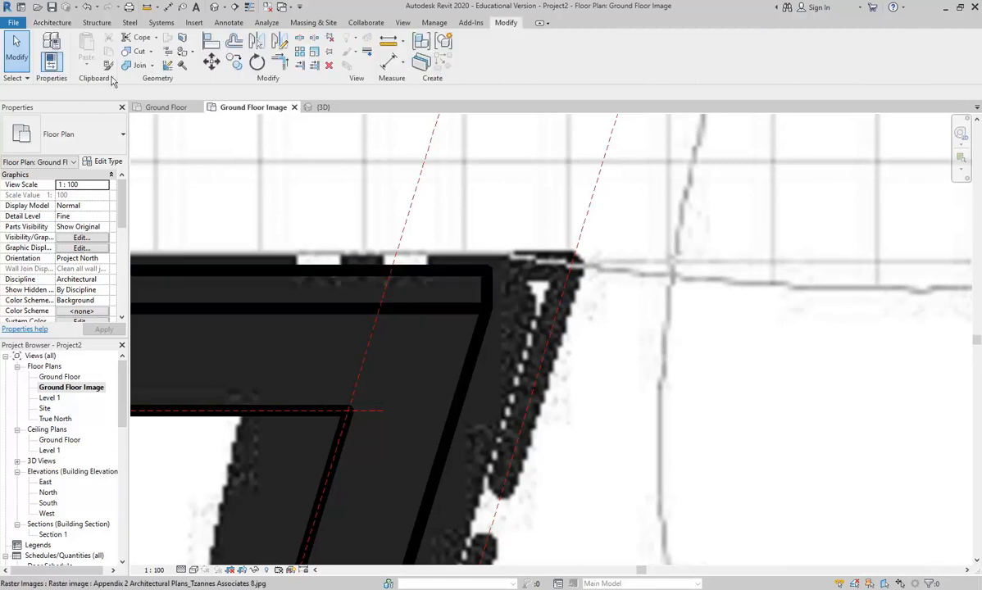
{"action": "left_click", "coordinate": [478, 332]}
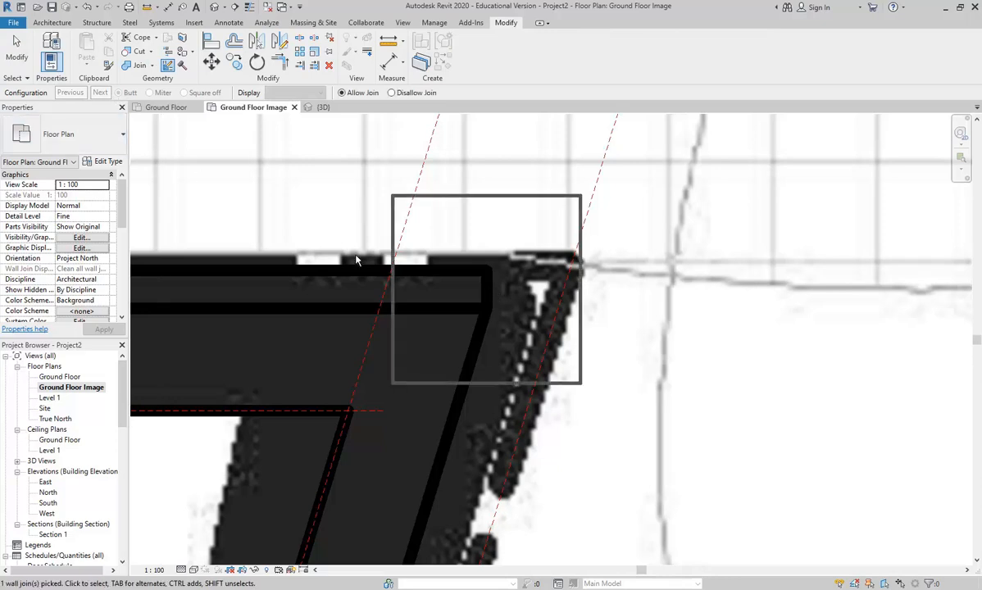
{"action": "left_click", "coordinate": [473, 193]}
{"action": "key", "text": "Escape"}
{"action": "scroll", "coordinate": [472, 285], "scroll_direction": "down", "scroll_amount": 2}
{"action": "middle_click_drag", "start_coordinate": [472, 286], "coordinate": [734, 287]}
{"action": "scroll", "coordinate": [596, 289], "scroll_direction": "down", "scroll_amount": 1}
{"action": "scroll", "coordinate": [410, 280], "scroll_direction": "down", "scroll_amount": 1}
{"action": "middle_click_drag", "start_coordinate": [331, 275], "coordinate": [494, 287]}
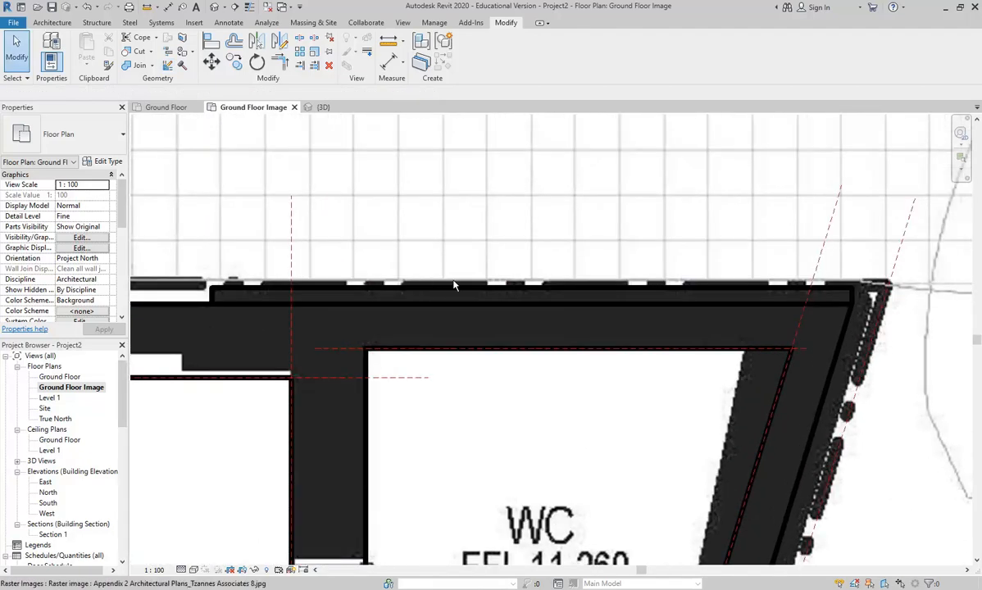
- Shorten the top wall to 1040, change the thick wall to Existing 500mm Wall, and start measuring the corner gap
{"action": "left_click", "coordinate": [465, 294]}
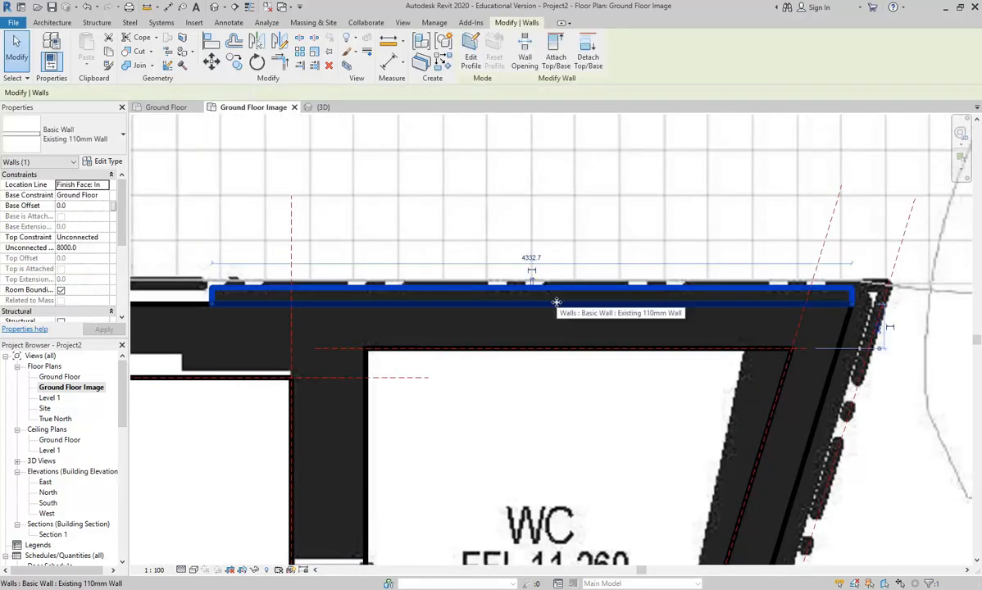
{"action": "left_click_drag", "start_coordinate": [852, 308], "coordinate": [366, 305]}
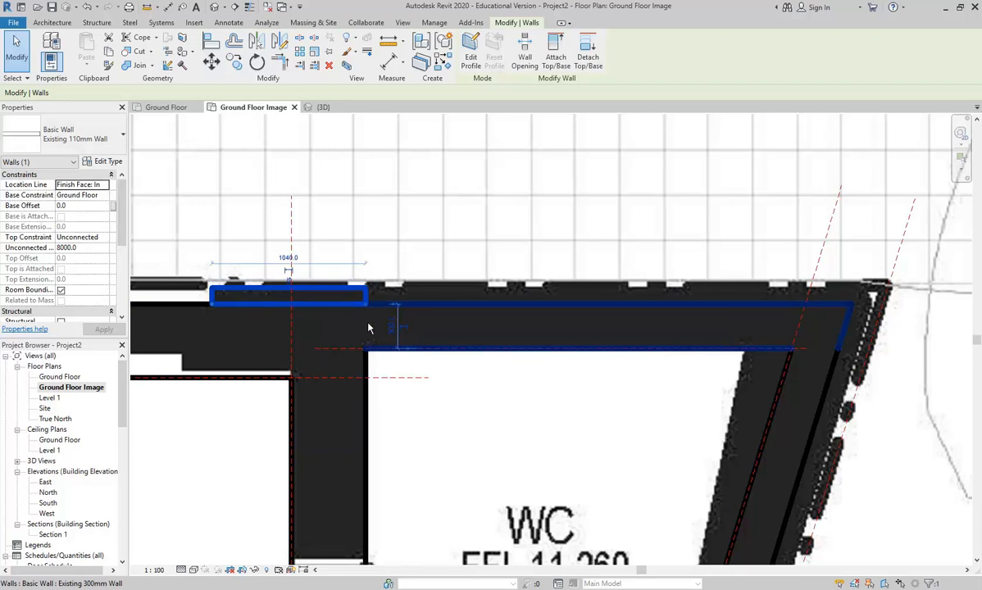
{"action": "left_click", "coordinate": [424, 311]}
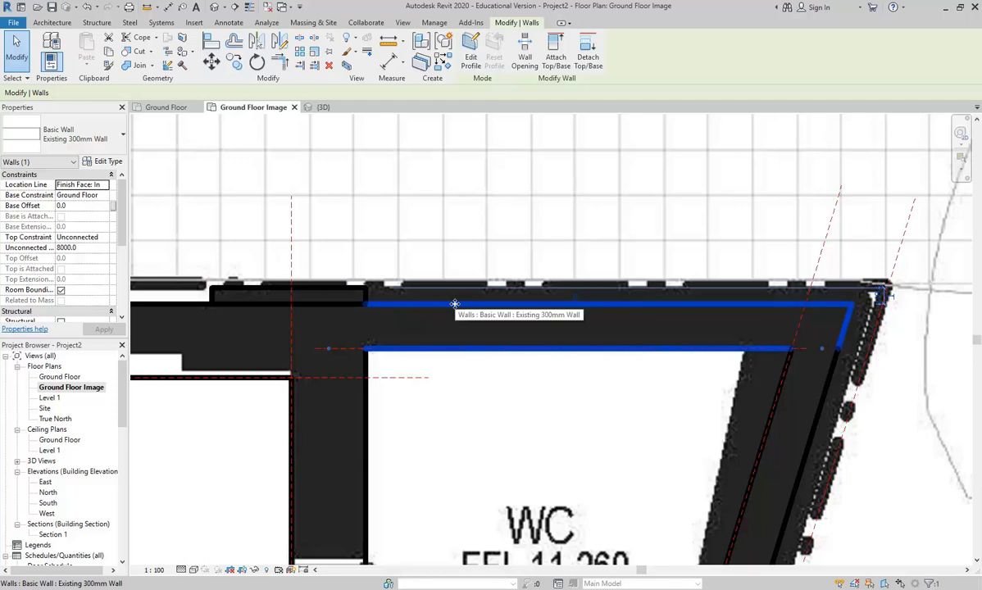
{"action": "left_click", "coordinate": [86, 140]}
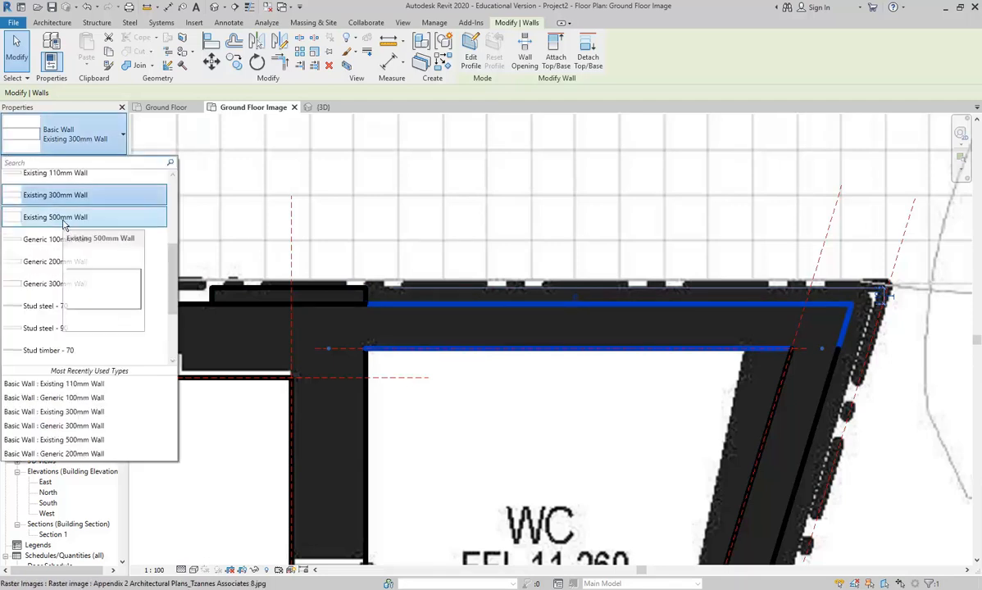
{"action": "left_click", "coordinate": [64, 220]}
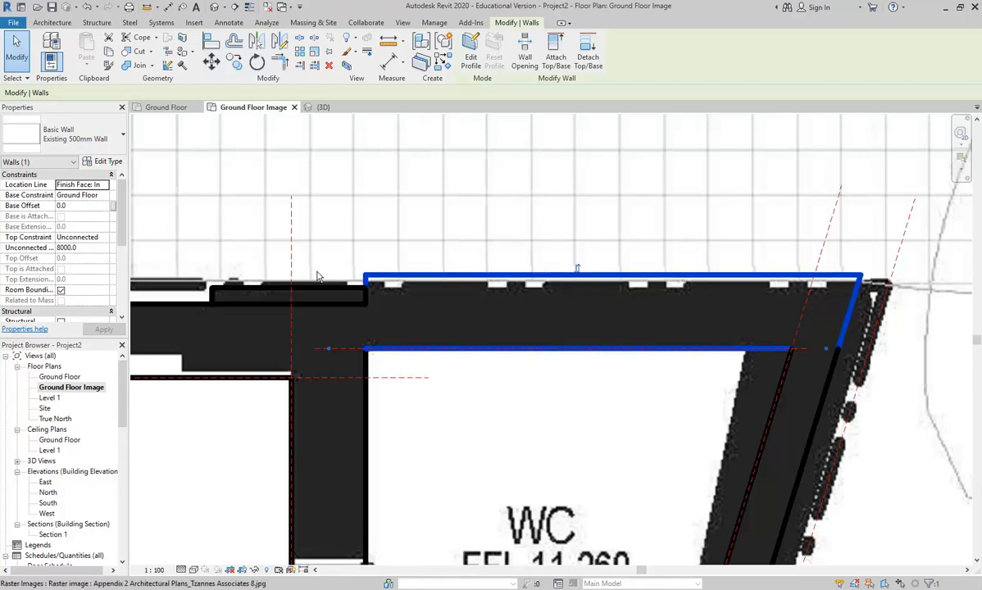
{"action": "left_click", "coordinate": [390, 41]}
{"action": "scroll", "coordinate": [374, 256], "scroll_direction": "up", "scroll_amount": 3}
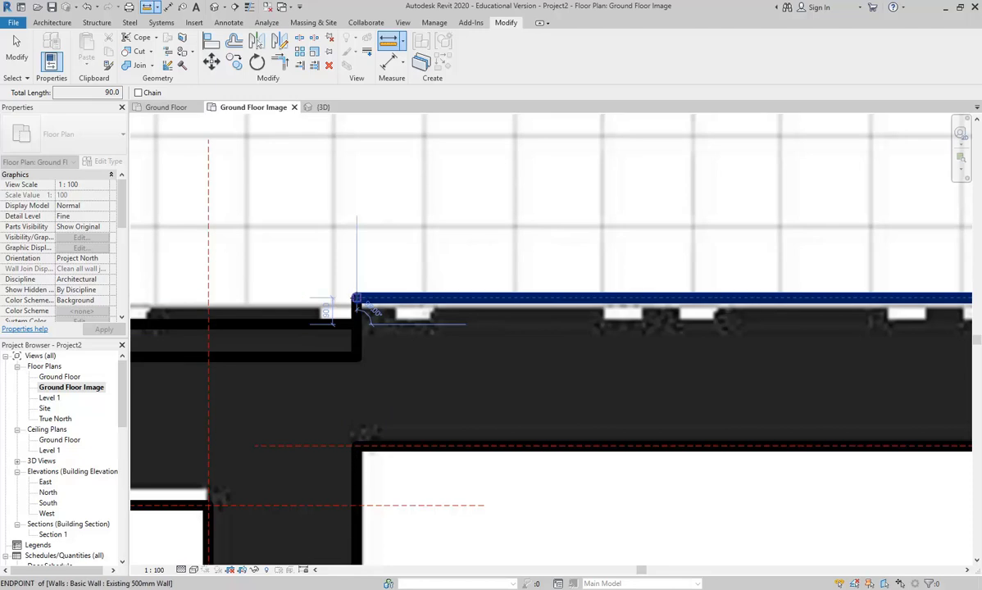
- Finish the 90.0 corner measurement and cancel the Measure tool
{"action": "left_click", "coordinate": [356, 297]}
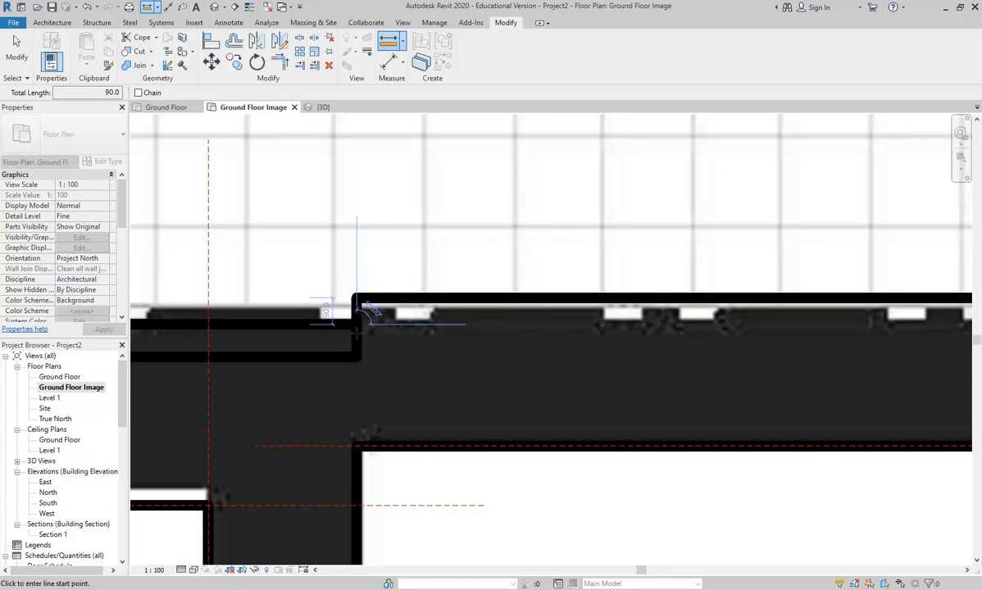
{"action": "right_click", "coordinate": [373, 209]}
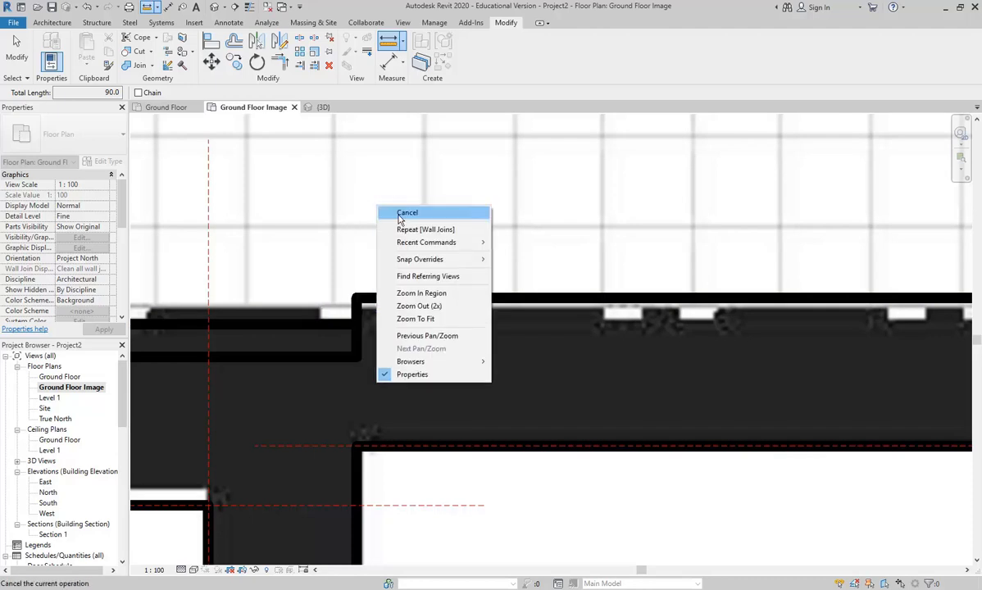
{"action": "left_click", "coordinate": [395, 209]}
- Duplicate the top wall's type as Existing 410mm Wall with a 410 thick structure layer
{"action": "left_click", "coordinate": [406, 301]}
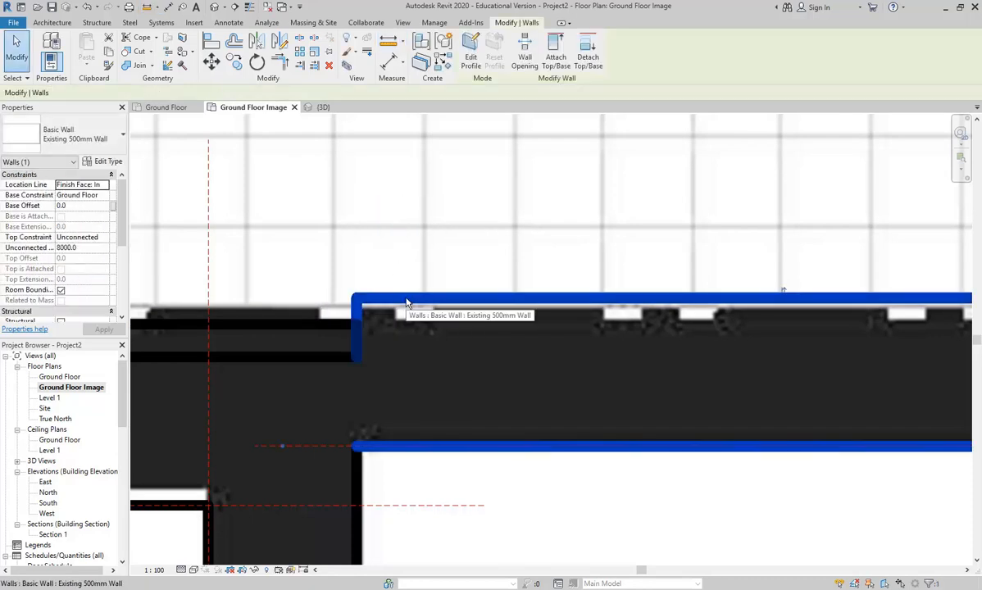
{"action": "left_click", "coordinate": [104, 161]}
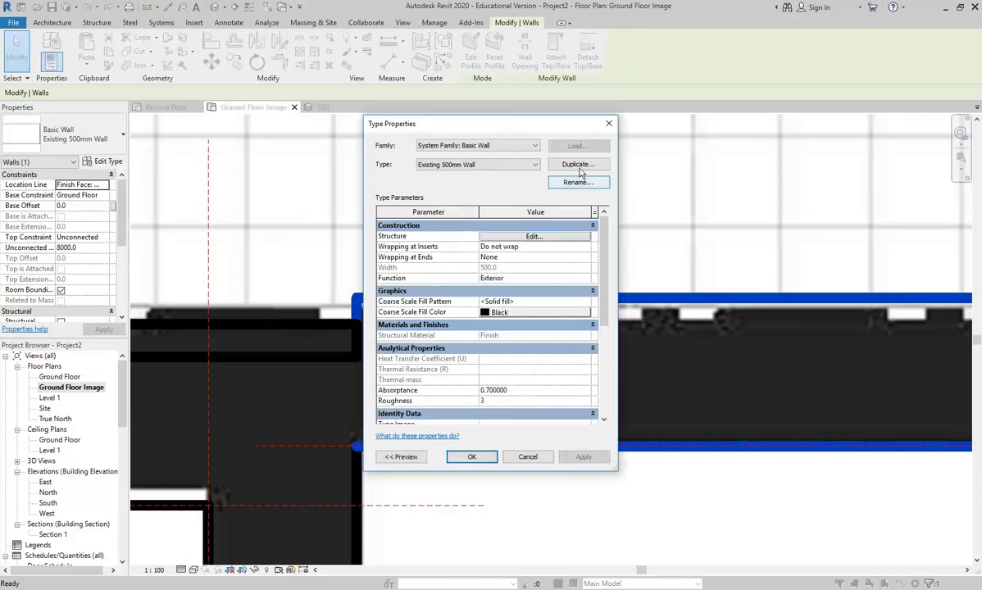
{"action": "left_click", "coordinate": [573, 166]}
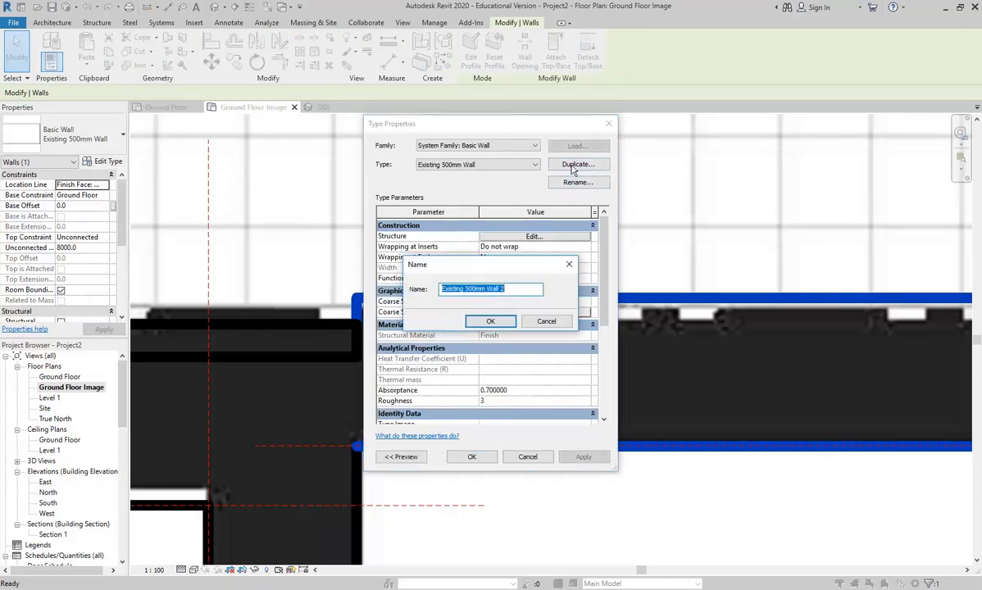
{"action": "left_click", "coordinate": [517, 292]}
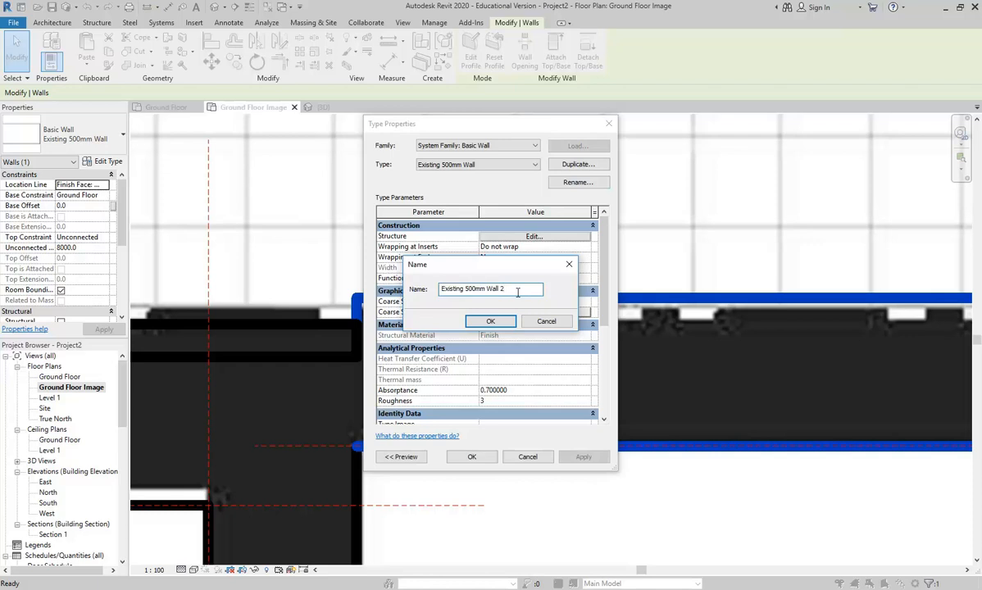
{"action": "type", "text": "40"}
{"action": "left_click", "coordinate": [491, 322]}
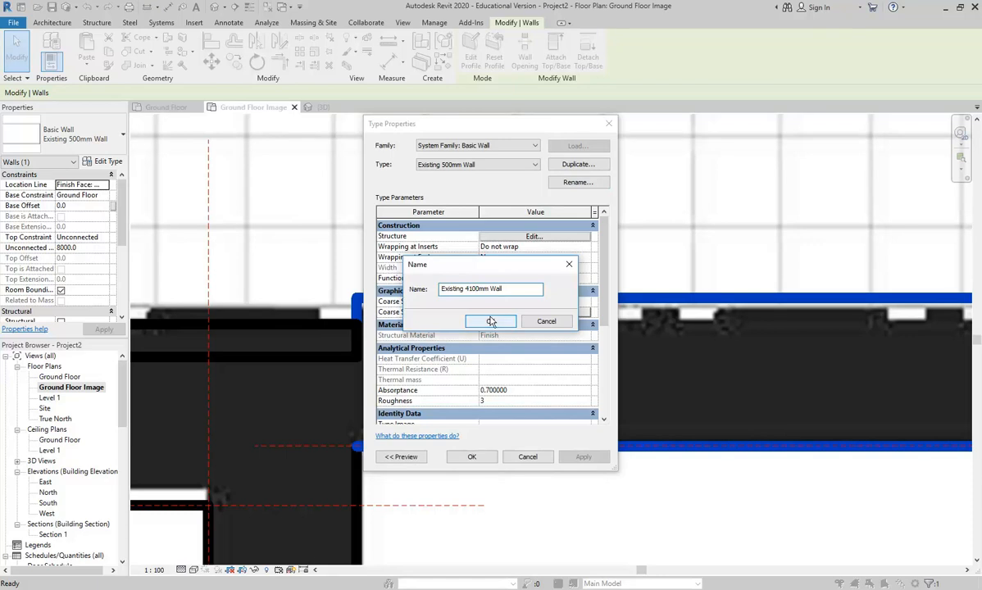
{"action": "left_click", "coordinate": [491, 321]}
{"action": "left_click", "coordinate": [515, 238]}
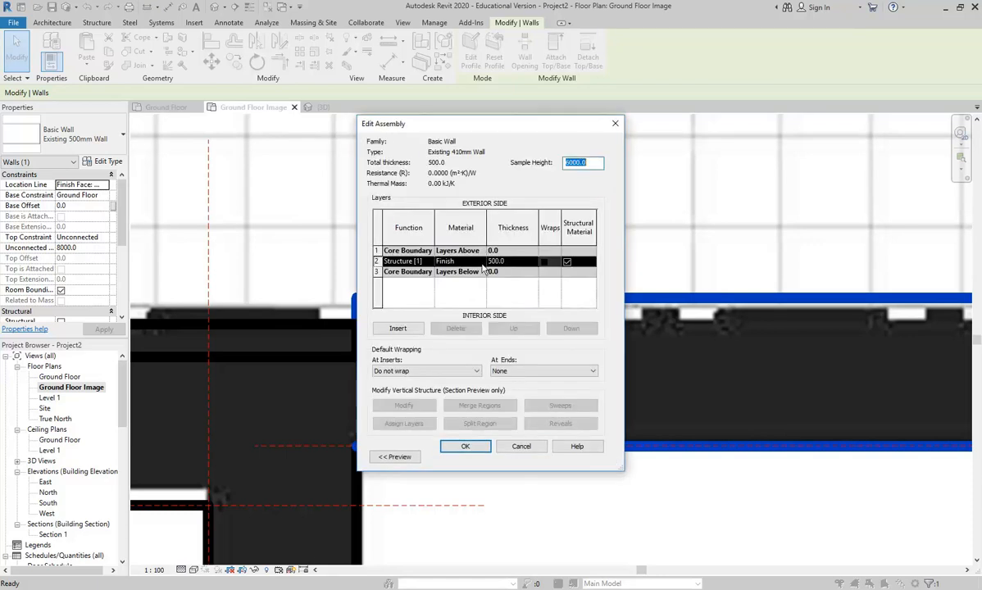
{"action": "left_click", "coordinate": [514, 262]}
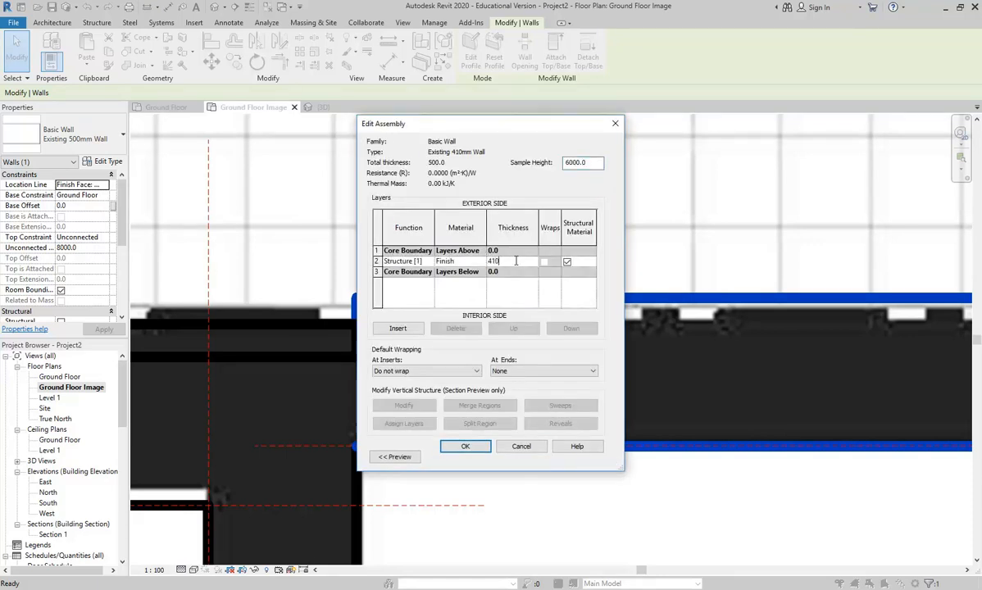
{"action": "left_click", "coordinate": [465, 445]}
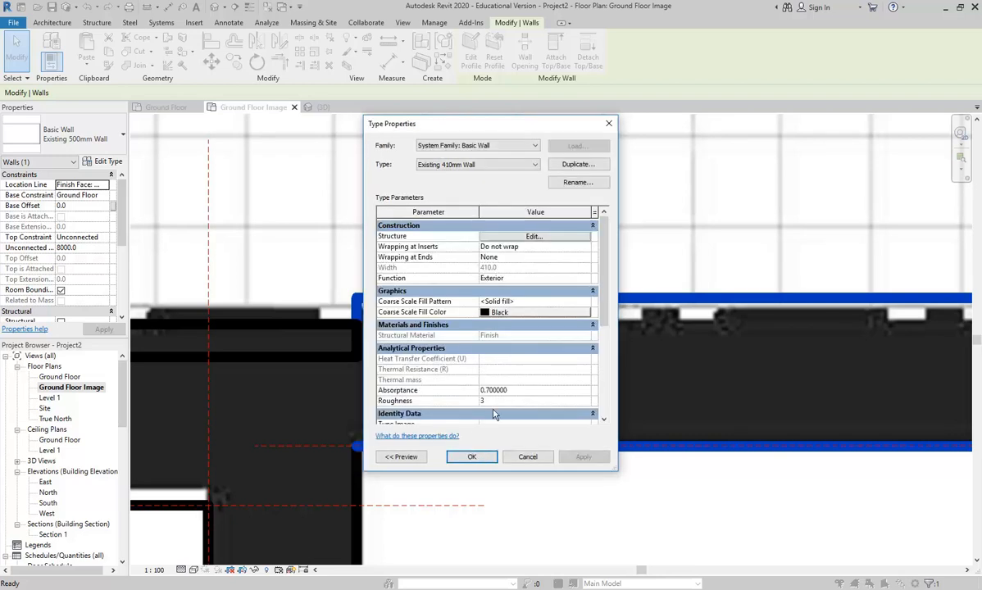
{"action": "left_click", "coordinate": [471, 457]}
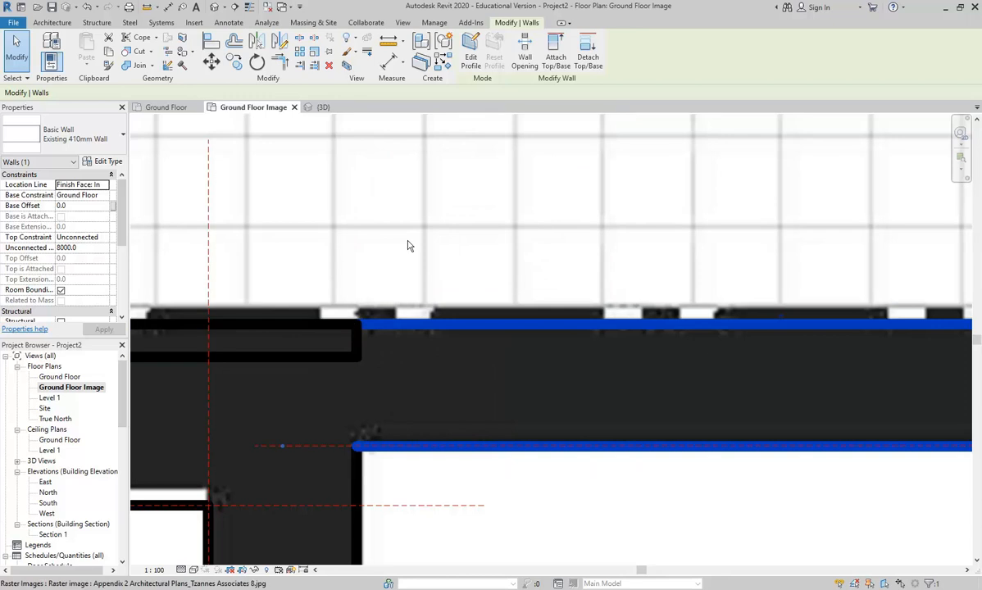
{"action": "key", "text": "Escape"}
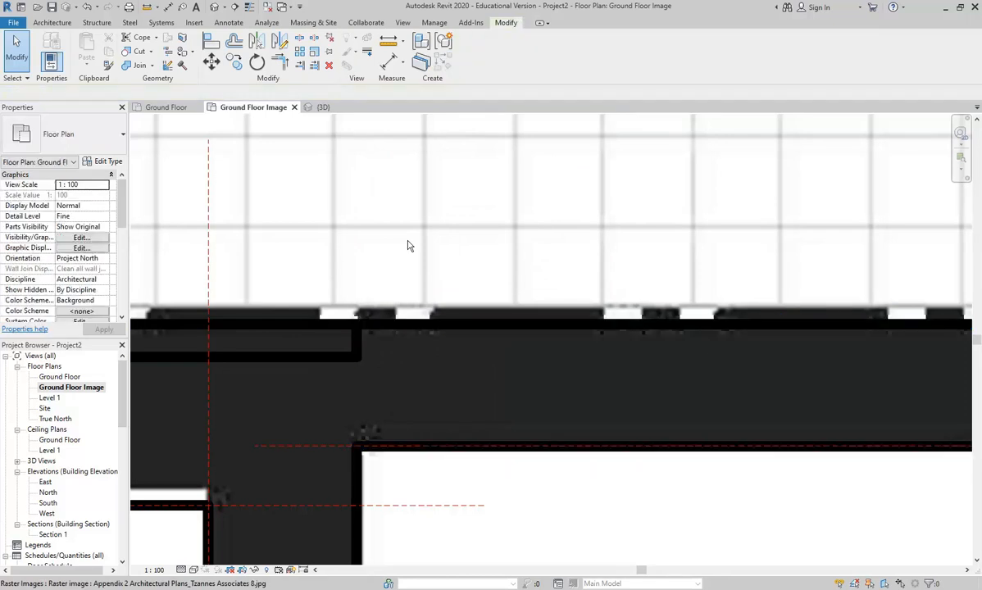
- Select the top-edge wall and then the underlying floor plan image
{"action": "scroll", "coordinate": [303, 397], "scroll_direction": "down", "scroll_amount": 3}
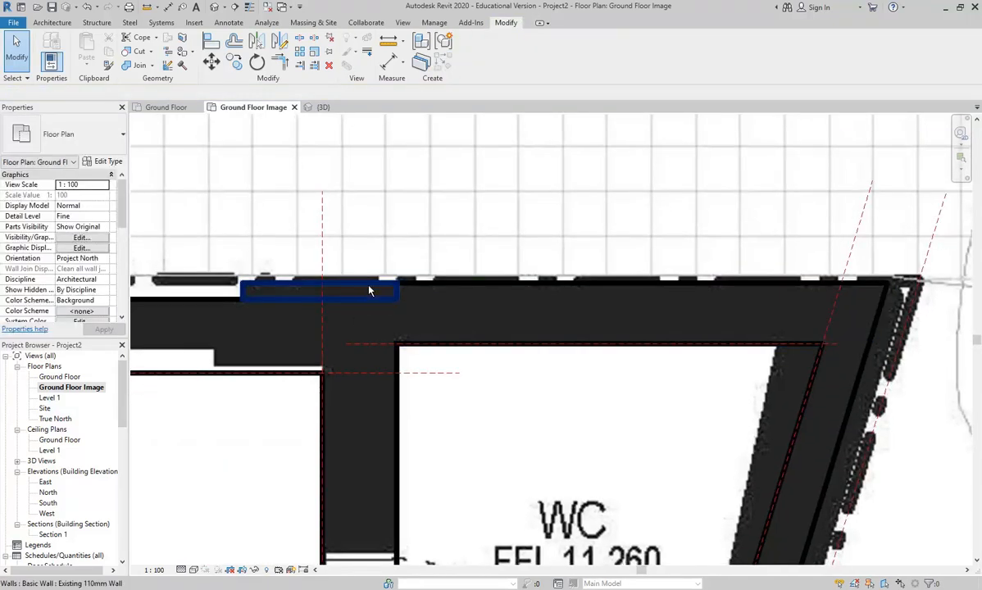
{"action": "left_click", "coordinate": [369, 291]}
{"action": "left_click", "coordinate": [414, 412]}
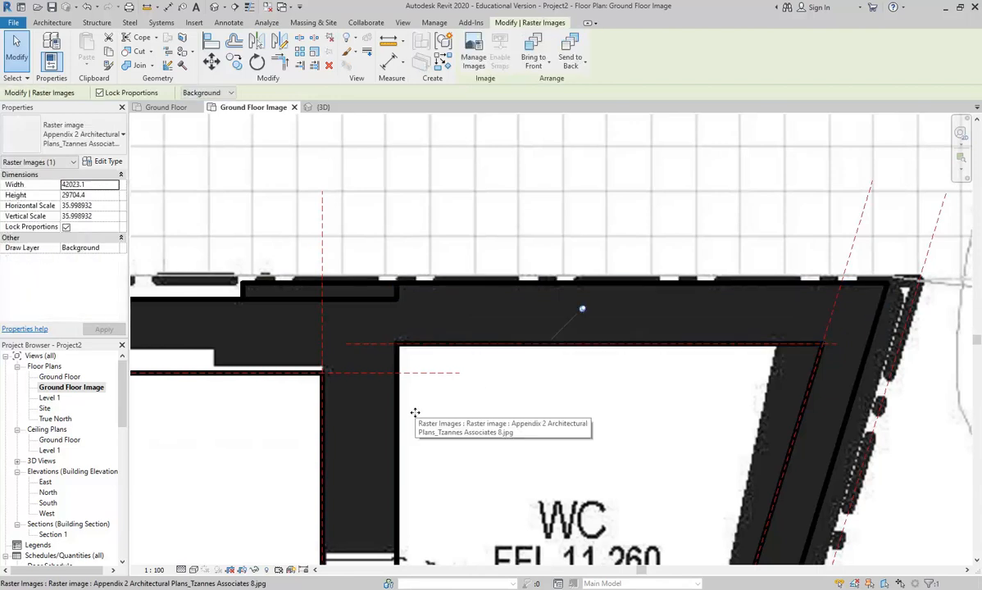
{"action": "scroll", "coordinate": [299, 304], "scroll_direction": "up", "scroll_amount": 3}
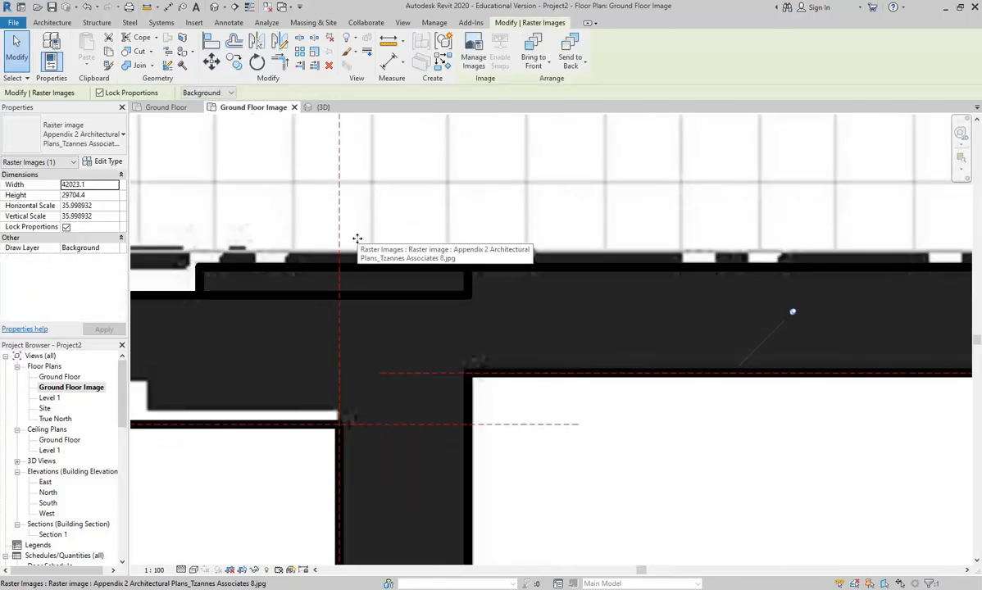
- Open the Ground Floor plan fitted to the whole traced outline and check its Detail Level
{"action": "double_click", "coordinate": [59, 377]}
{"action": "left_click", "coordinate": [344, 285]}
{"action": "scroll", "coordinate": [546, 256], "scroll_direction": "down", "scroll_amount": 2}
{"action": "left_click", "coordinate": [337, 204]}
{"action": "scroll", "coordinate": [336, 203], "scroll_direction": "down", "scroll_amount": 4}
{"action": "middle_click_drag", "start_coordinate": [344, 213], "coordinate": [680, 223]}
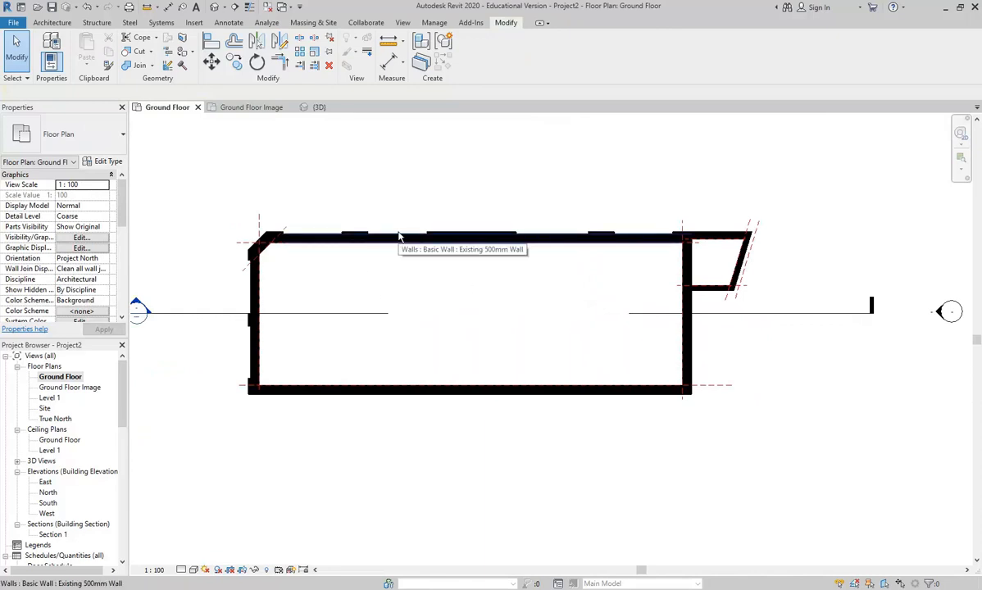
{"action": "left_click", "coordinate": [181, 571]}
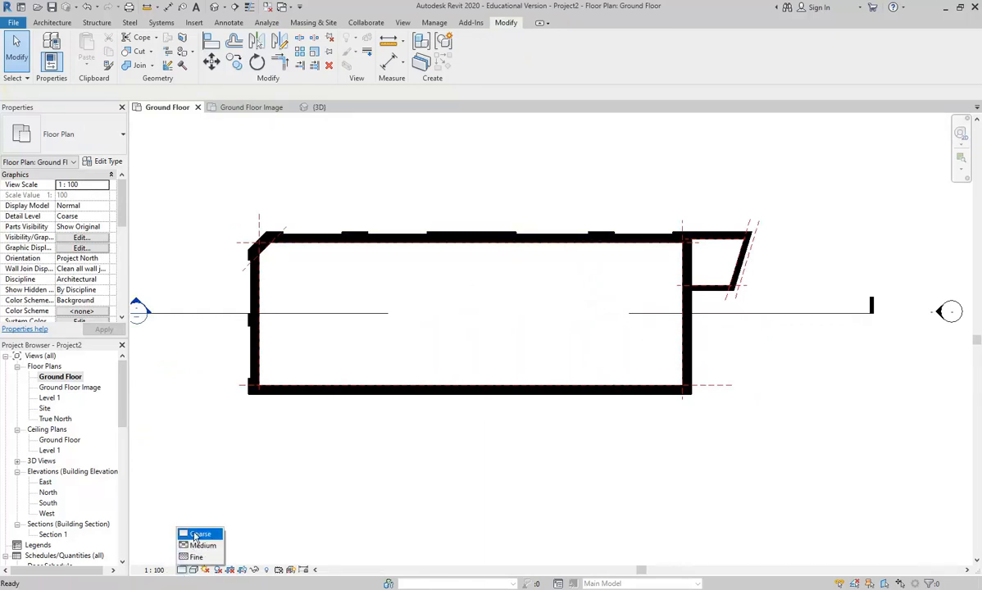
{"action": "scroll", "coordinate": [344, 176], "scroll_direction": "up", "scroll_amount": 2}
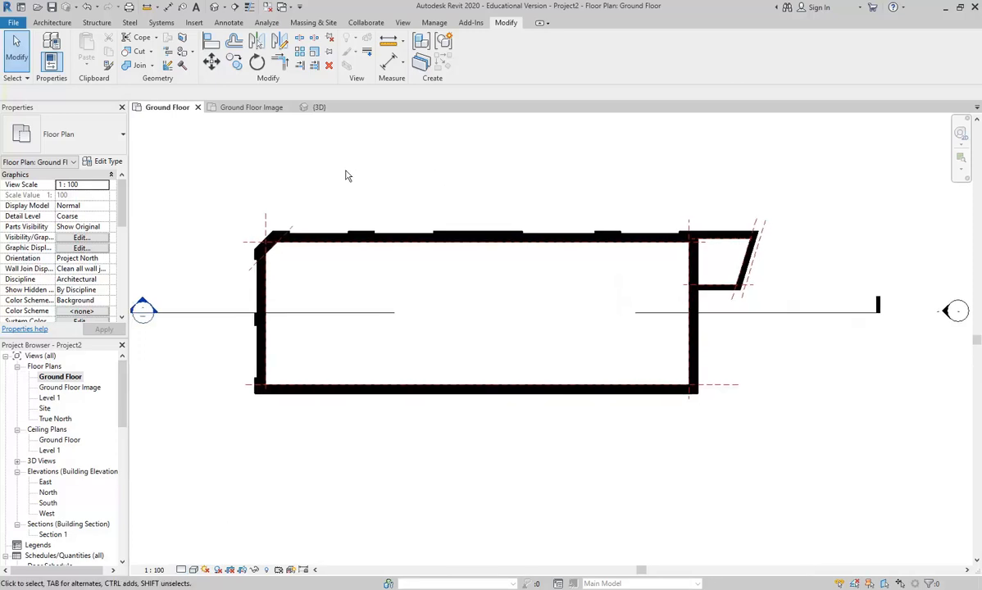
- Open the 3D view and orbit around the extruded perimeter walls and WC wing
{"action": "left_click", "coordinate": [319, 107]}
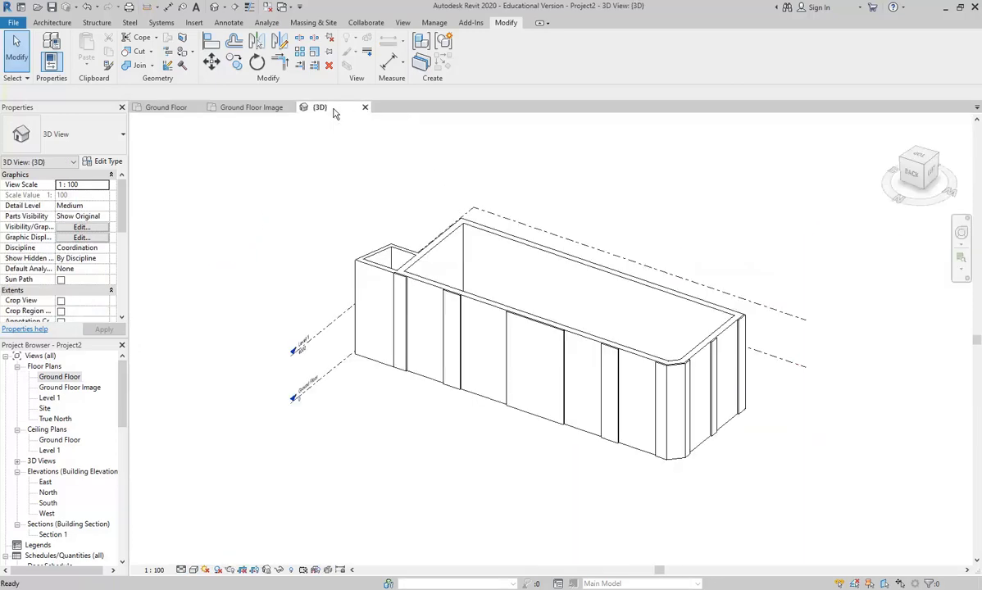
{"action": "middle_click_drag", "start_coordinate": [526, 410], "coordinate": [455, 393], "text": "shift"}
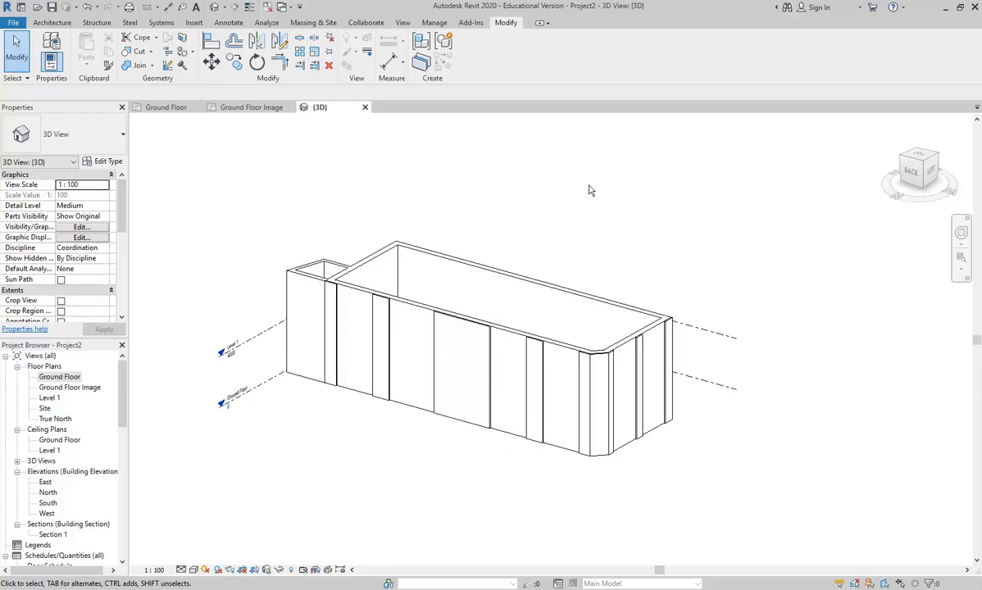
{"action": "middle_click_drag", "start_coordinate": [588, 190], "coordinate": [566, 188], "text": "shift"}
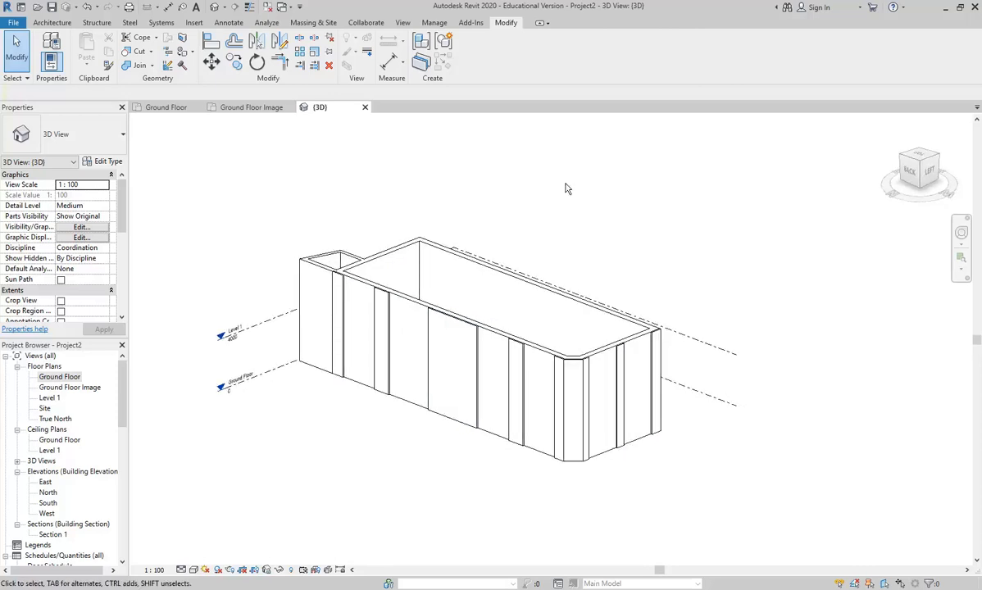